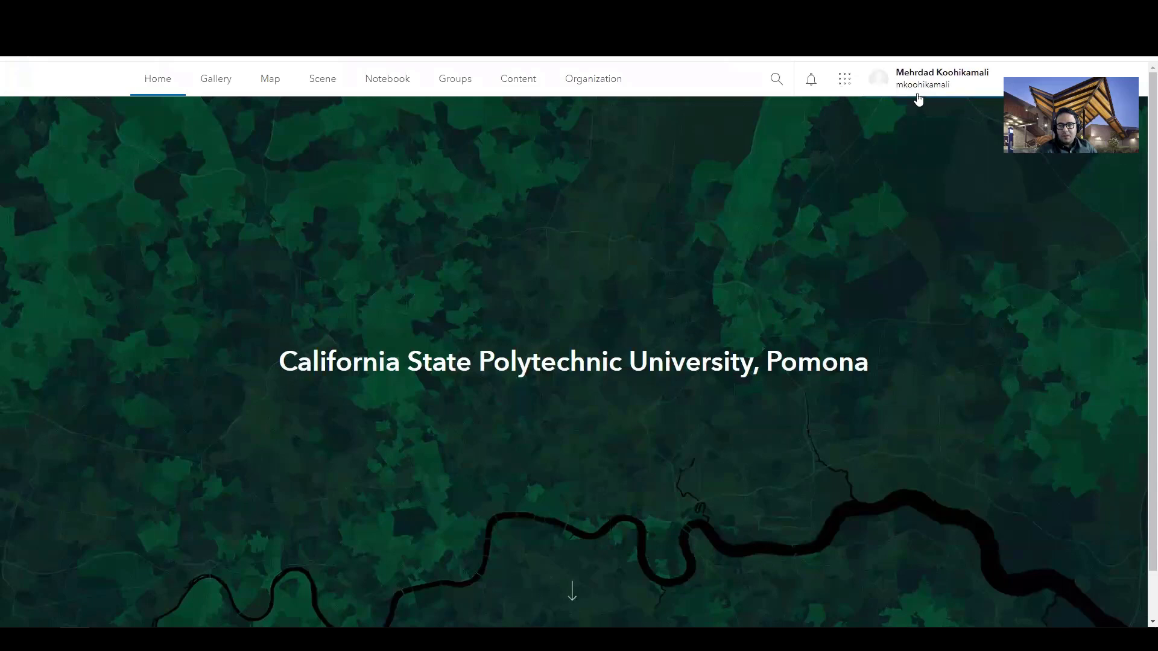
# - Launch ArcGIS Insights from the ArcGIS Online organization's home page
pyautogui.click(845, 80)
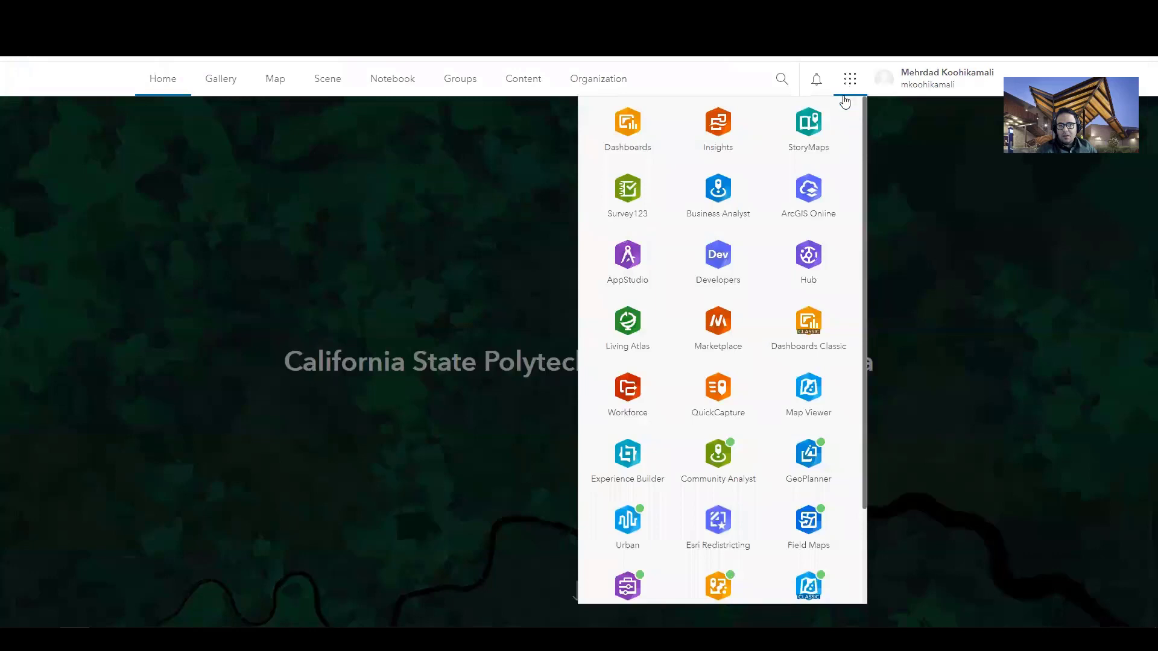
pyautogui.click(713, 138)
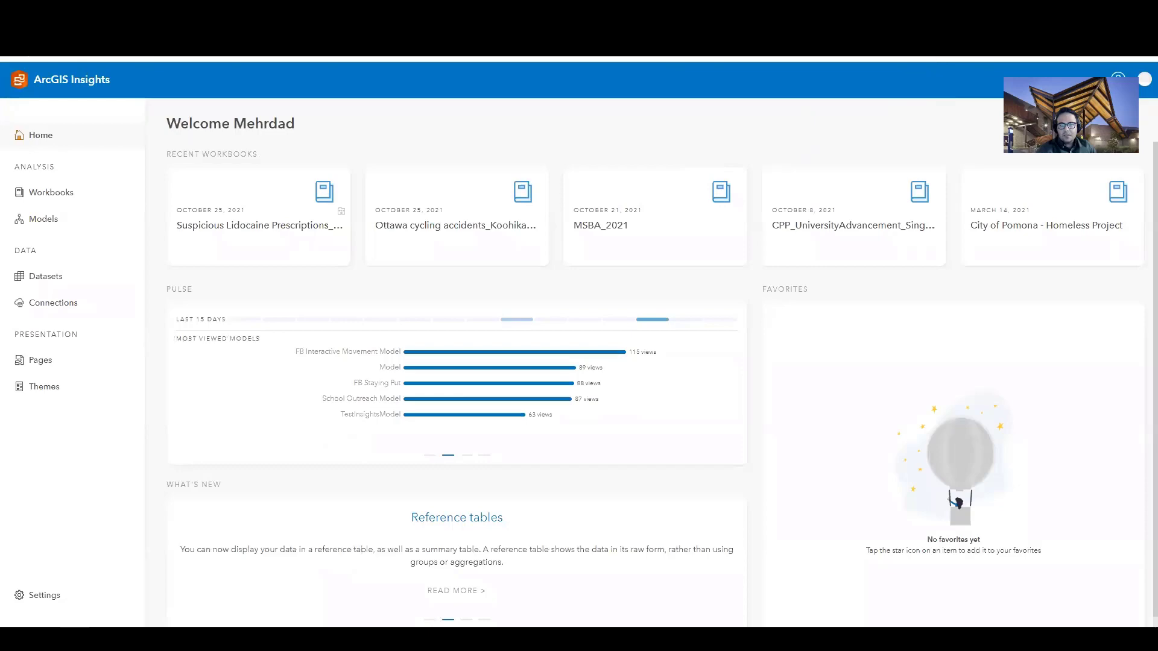
# - Switch to the Investigate prescribed drugs lesson and read its introduction down to the Create a new workbook section
pyautogui.hotkey('ctrl', 'Tab')
pyautogui.scroll(-4, 561, 331)
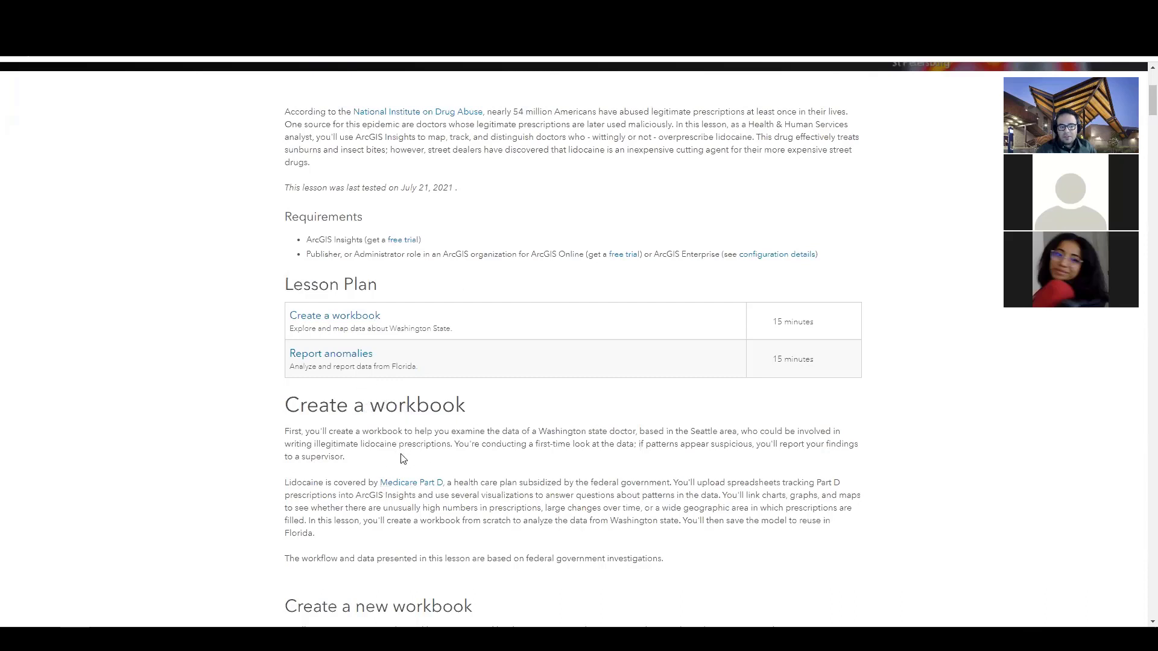
pyautogui.scroll(-1, 338, 431)
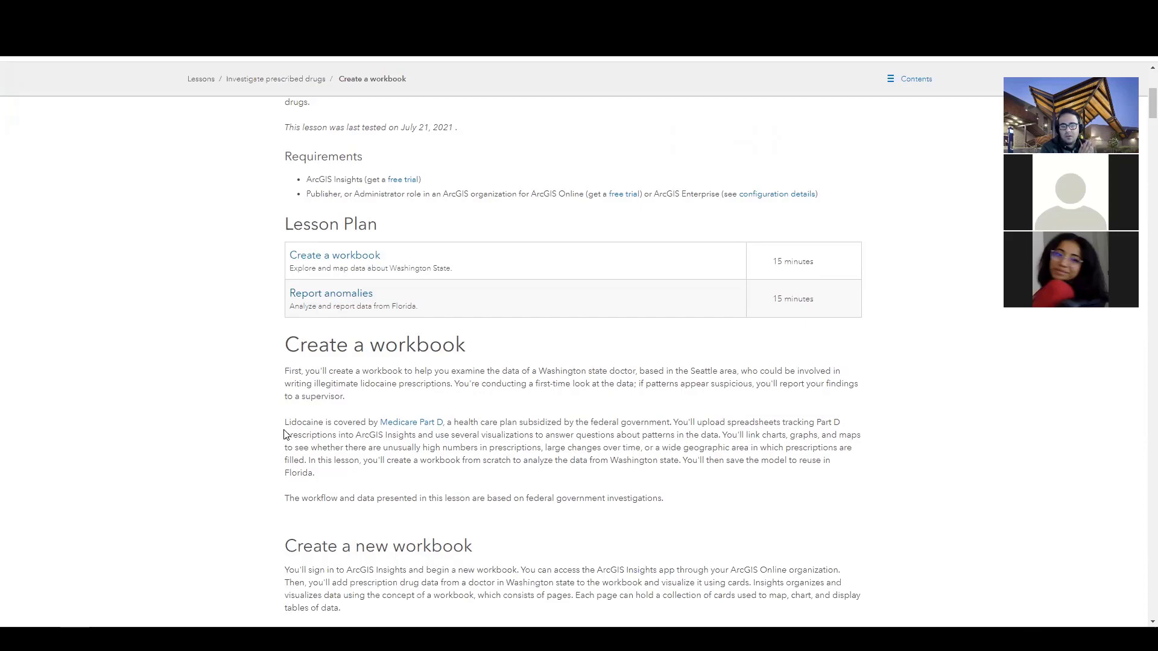
pyautogui.scroll(-3, 286, 434)
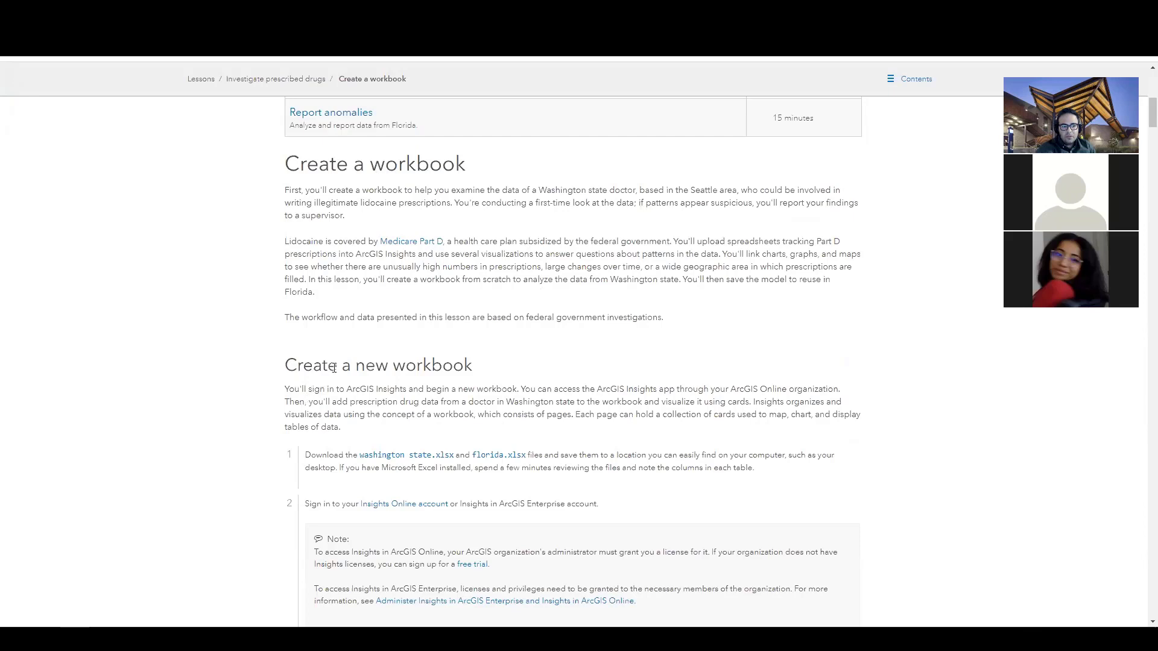
pyautogui.moveTo(285, 368); pyautogui.dragTo(472, 358)
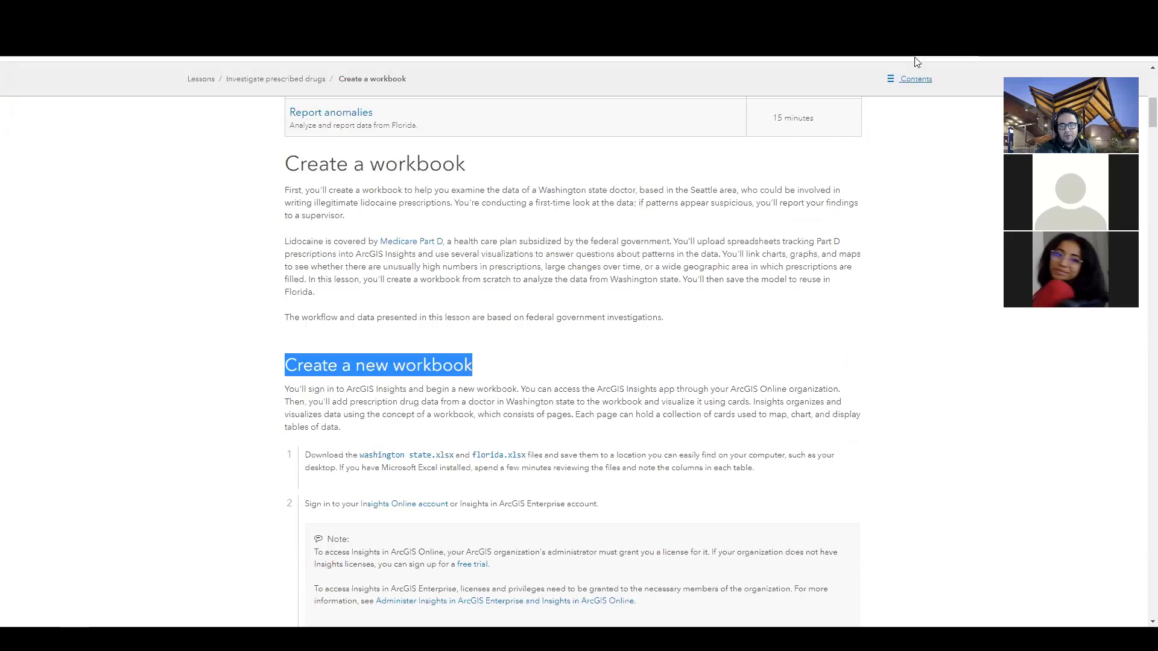
# - Return to ArcGIS Insights and create a new workbook from the workbooks list
pyautogui.hotkey('ctrl', 'Tab')
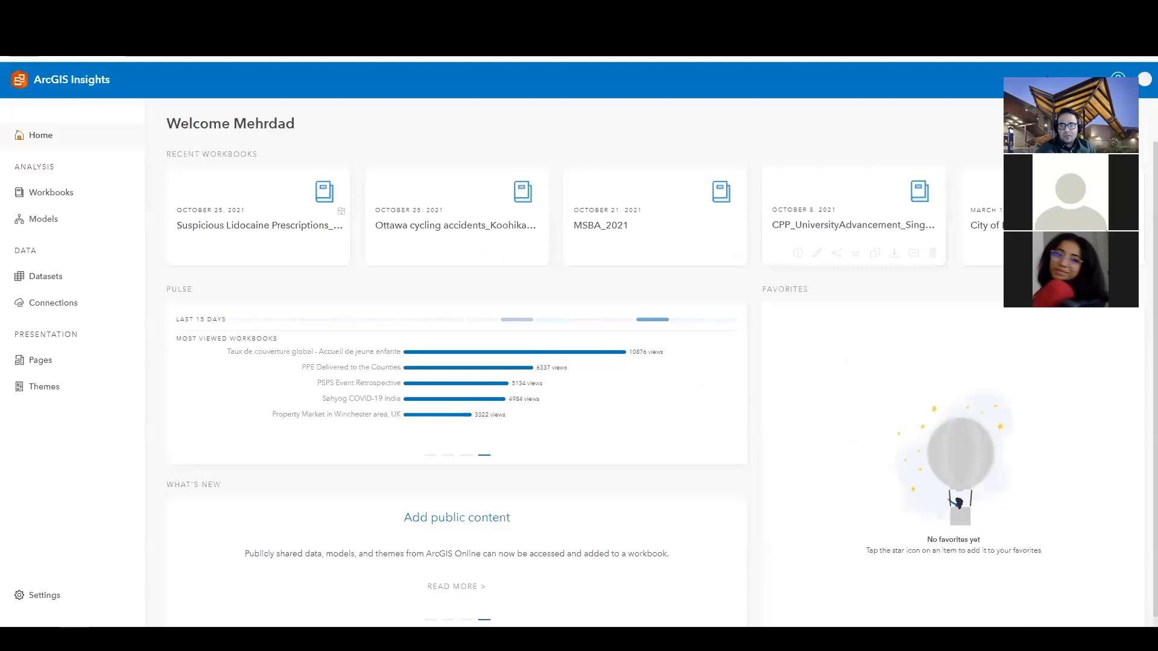
pyautogui.click(47, 198)
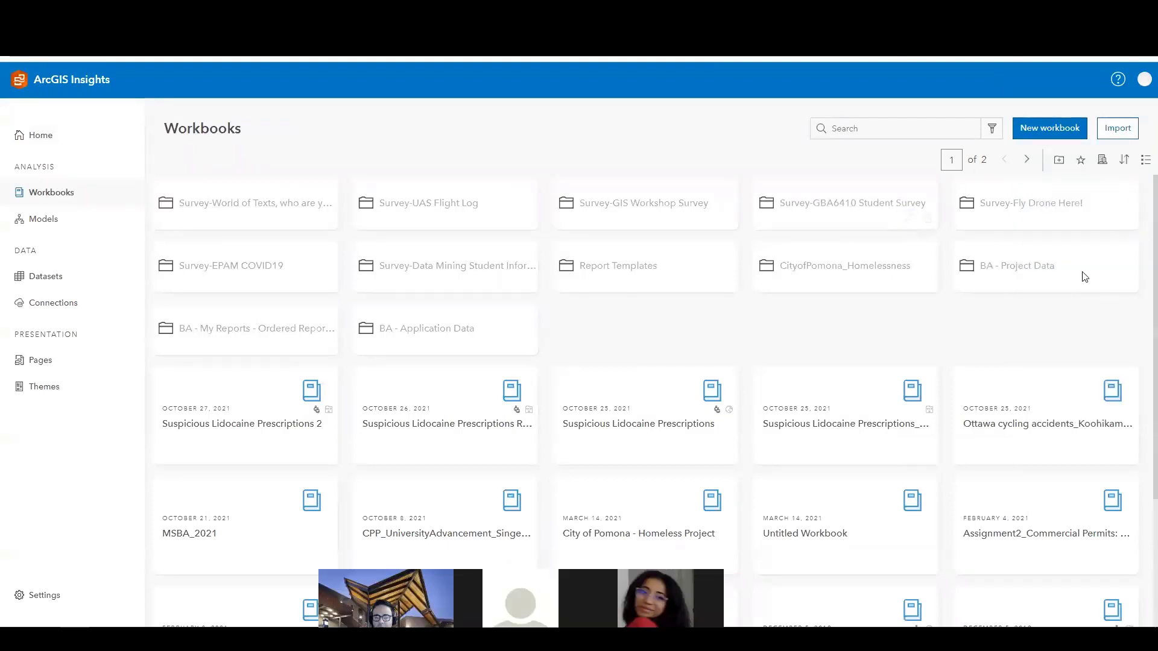
pyautogui.click(1054, 131)
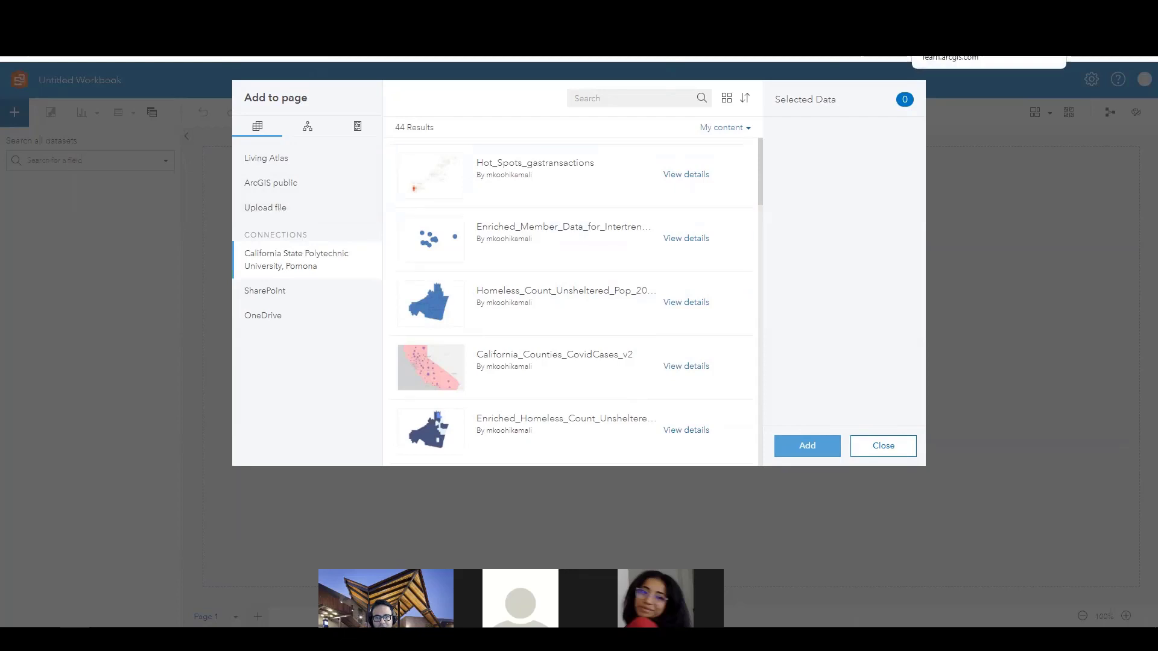
pyautogui.click(964, 48)
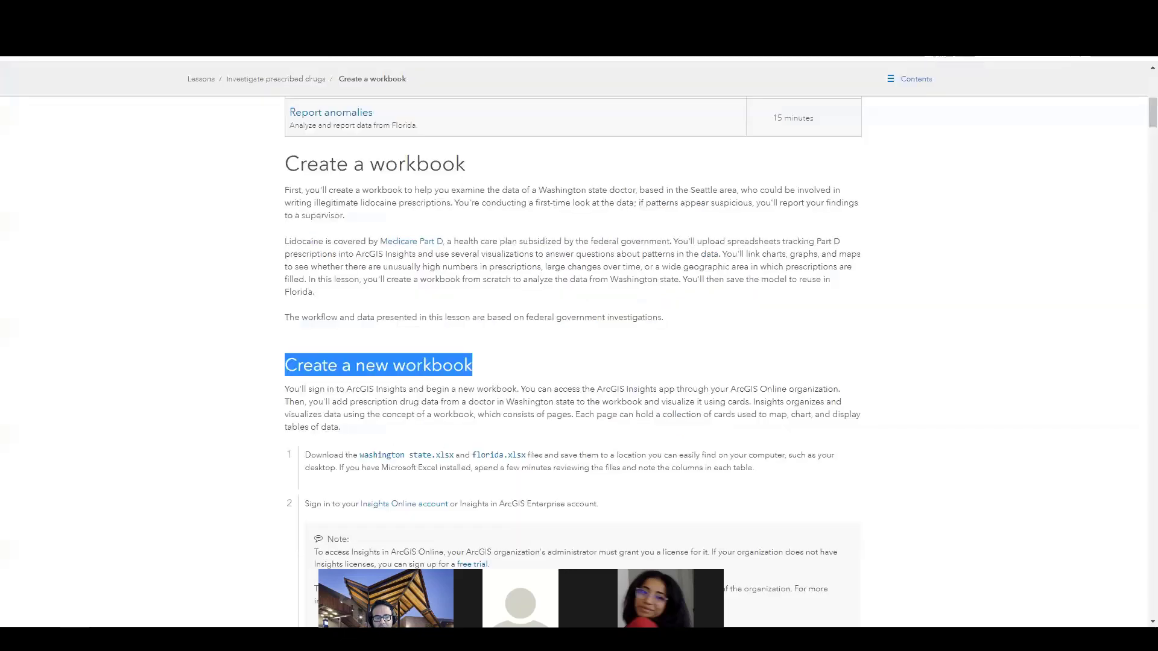
pyautogui.scroll(-2, 388, 342)
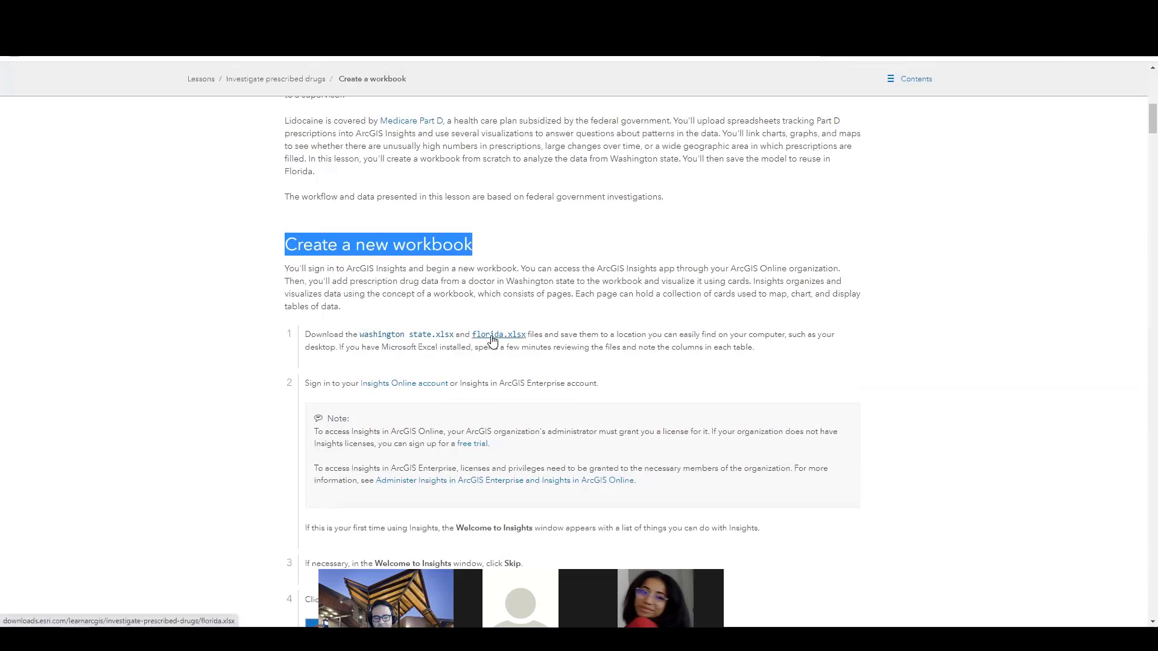
pyautogui.rightClick(423, 338)
pyautogui.click(455, 393)
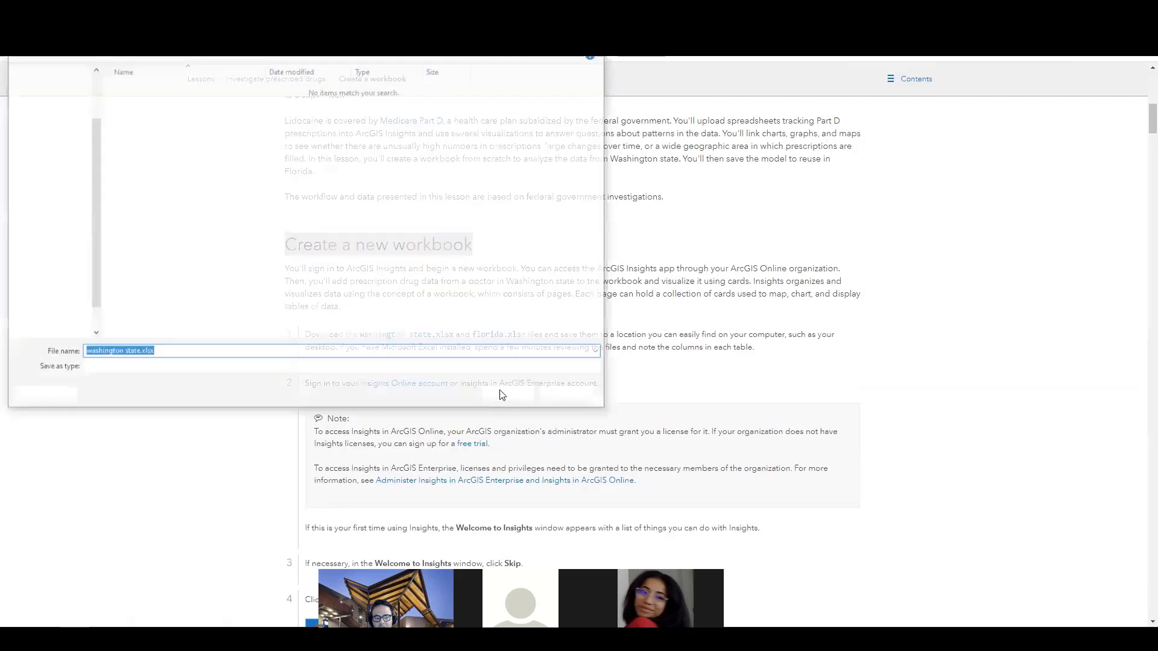
pyautogui.click(571, 395)
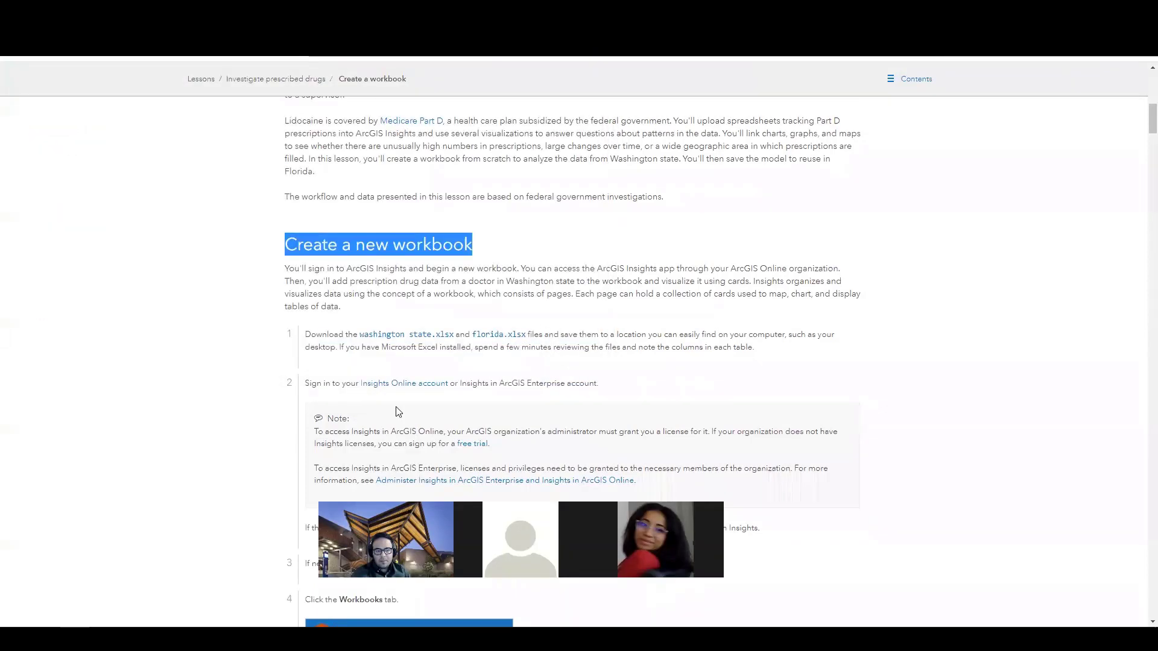
# - Switch to File Explorer's GISWorkshop_2021 window and open florida.xlsx from the Drug folder in Excel
pyautogui.click(103, 639)
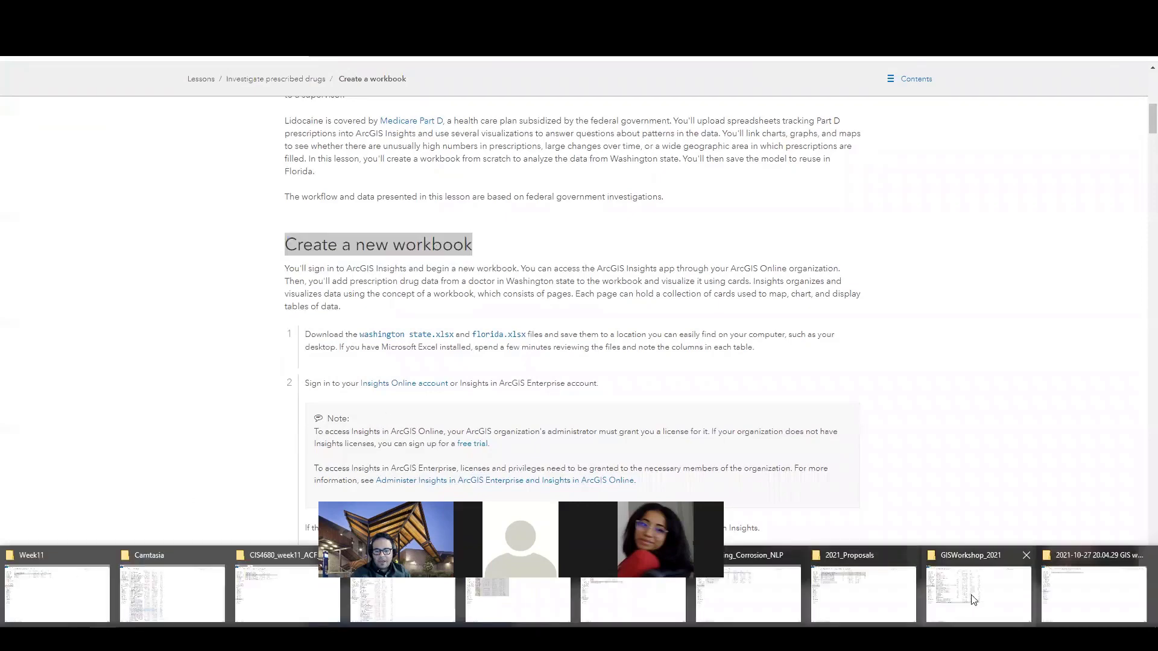
pyautogui.click(981, 601)
pyautogui.doubleClick(149, 105)
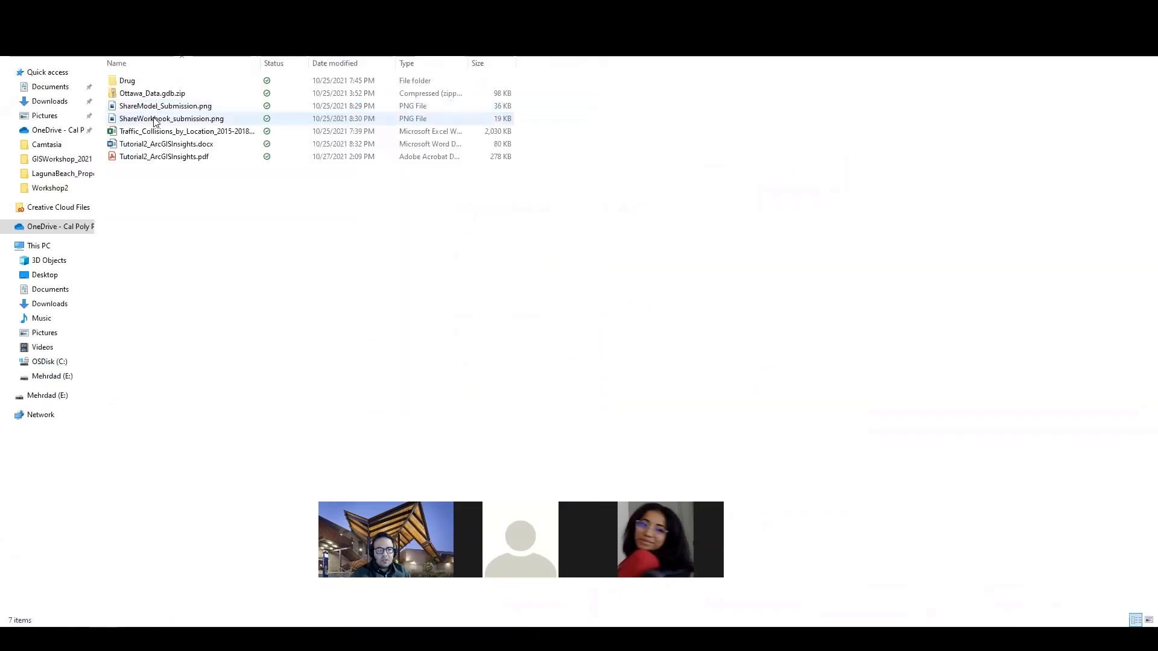
pyautogui.doubleClick(132, 82)
pyautogui.click(151, 82)
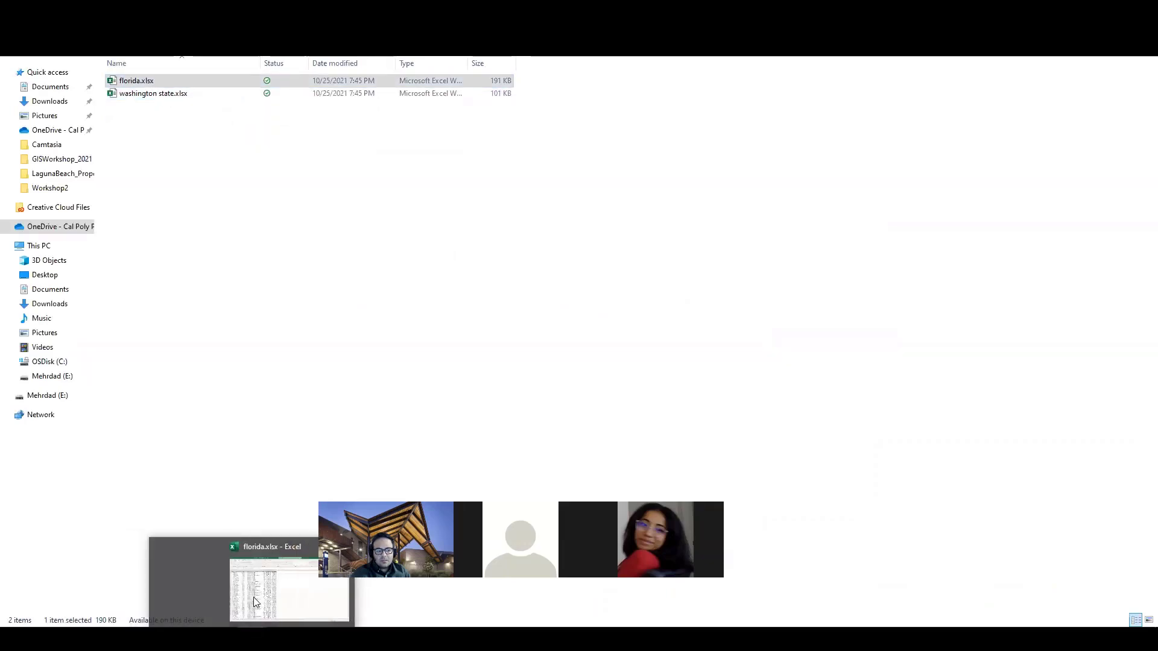
pyautogui.click(252, 598)
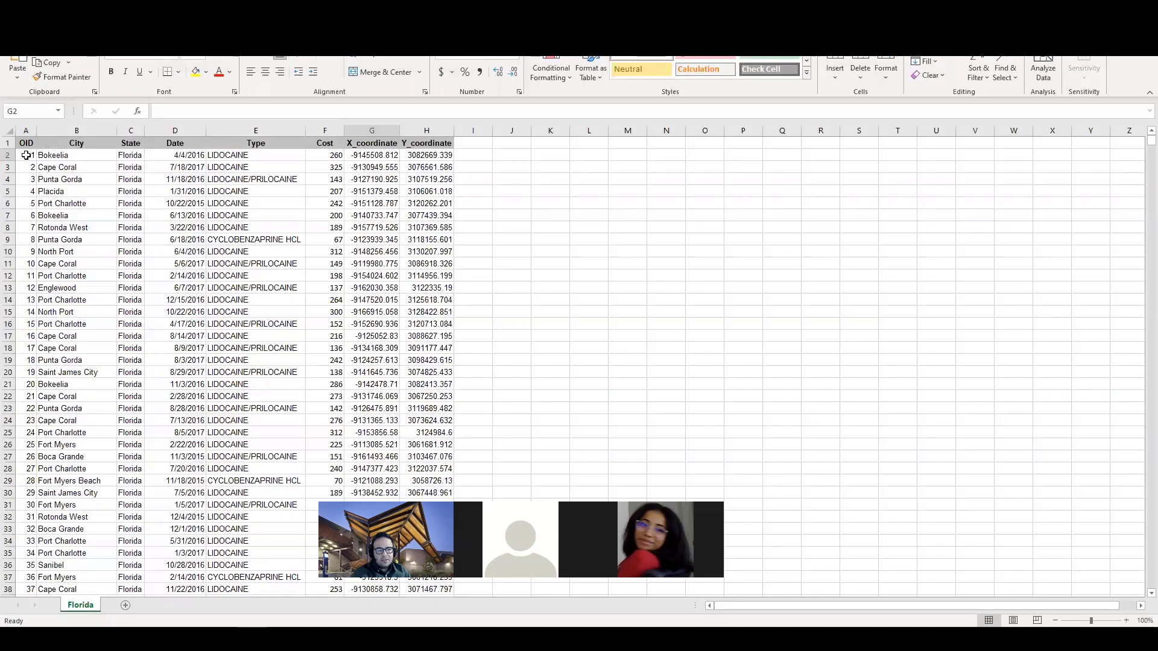
# - Examine the State, Date, Type, Cost, X_coordinate and Y_coordinate columns of the Florida sheet, and close the file
pyautogui.click(132, 132)
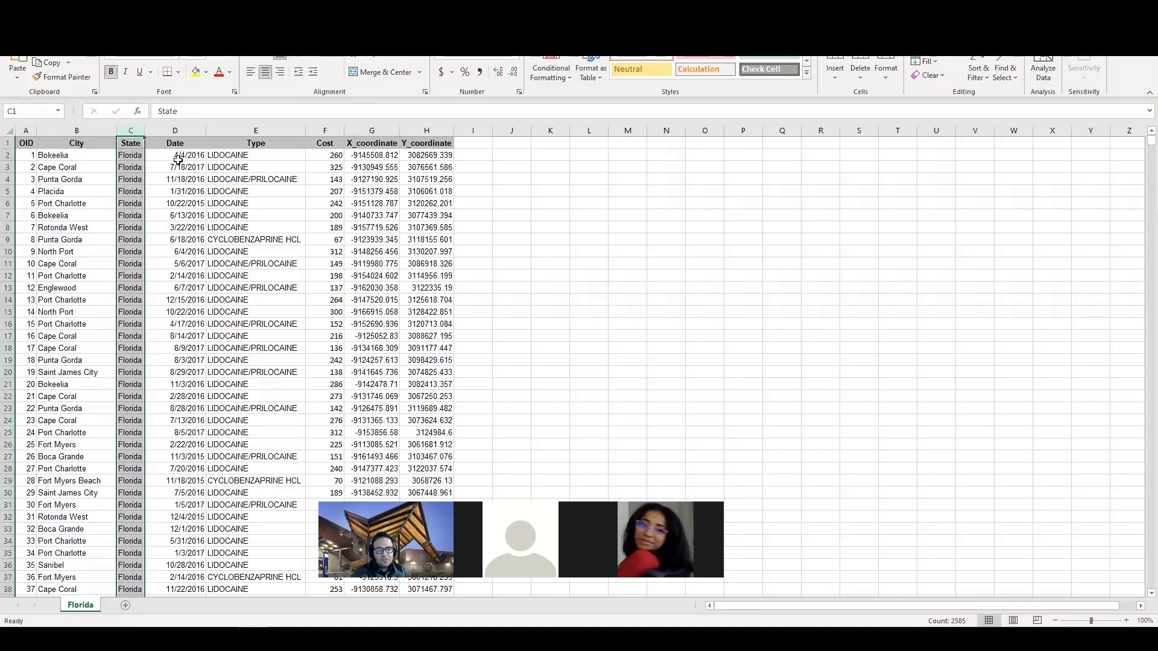
pyautogui.moveTo(174, 130); pyautogui.dragTo(256, 130)
pyautogui.click(268, 143)
pyautogui.click(270, 129)
pyautogui.click(325, 130)
pyautogui.click(379, 132)
pyautogui.click(384, 143)
pyautogui.click(418, 141)
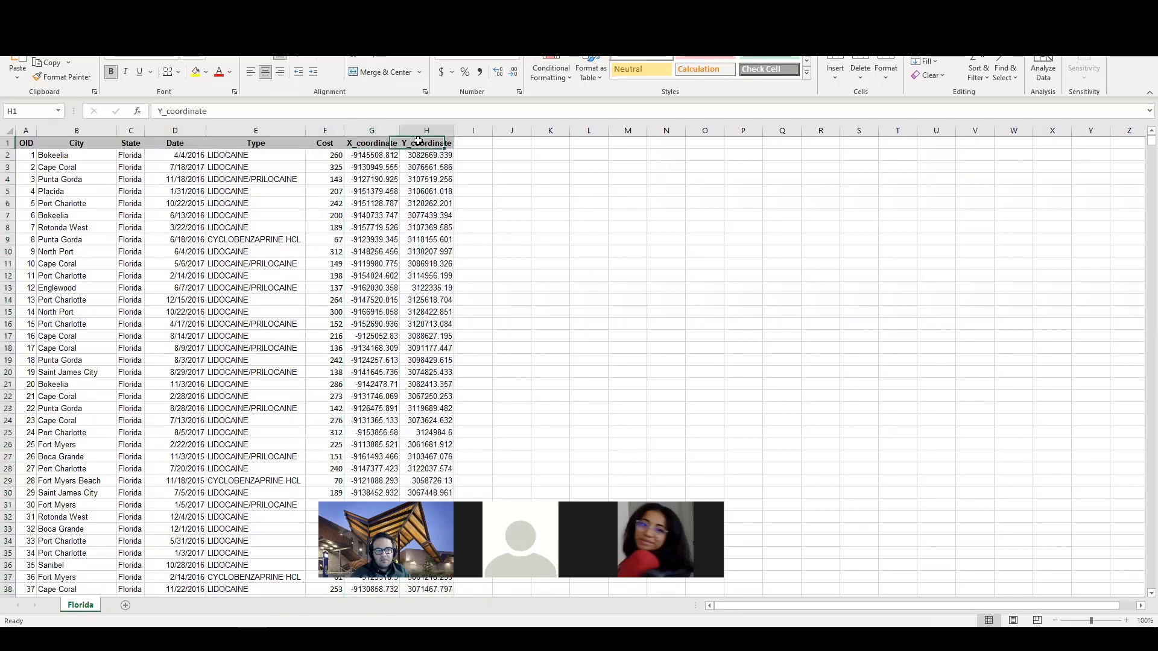
pyautogui.click(369, 154)
pyautogui.click(425, 152)
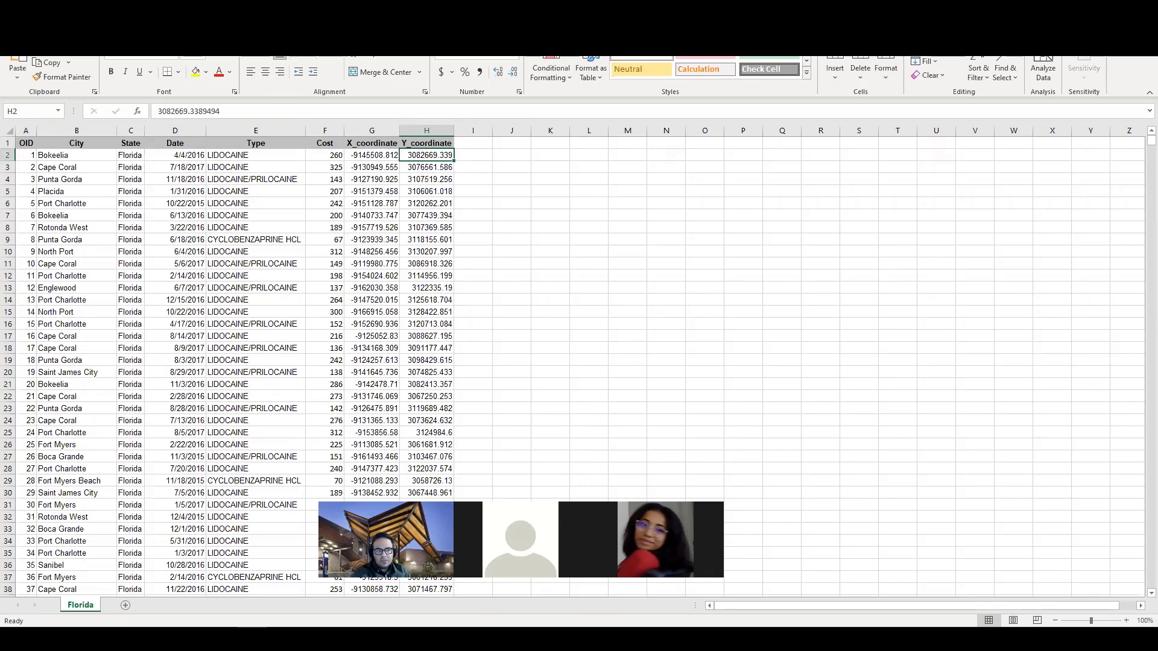
pyautogui.hotkey('alt', 'F4')
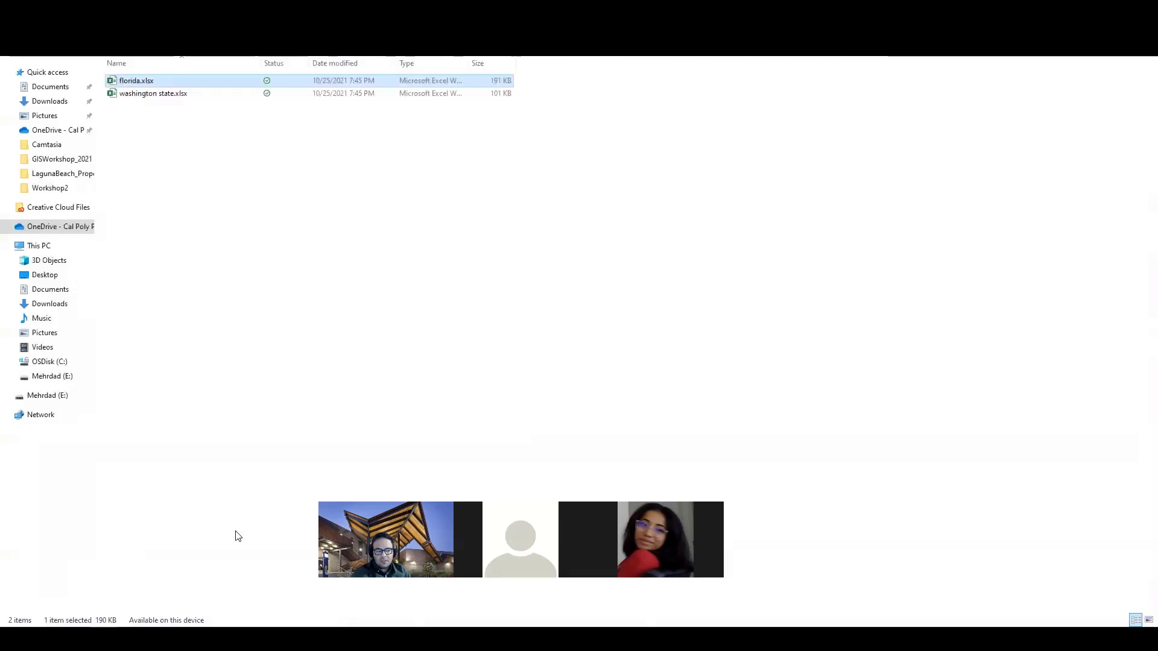
# - Switch back to the lesson page and review its opening workbook steps and the link options for washington state.xlsx
pyautogui.hotkey('alt', 'Tab')
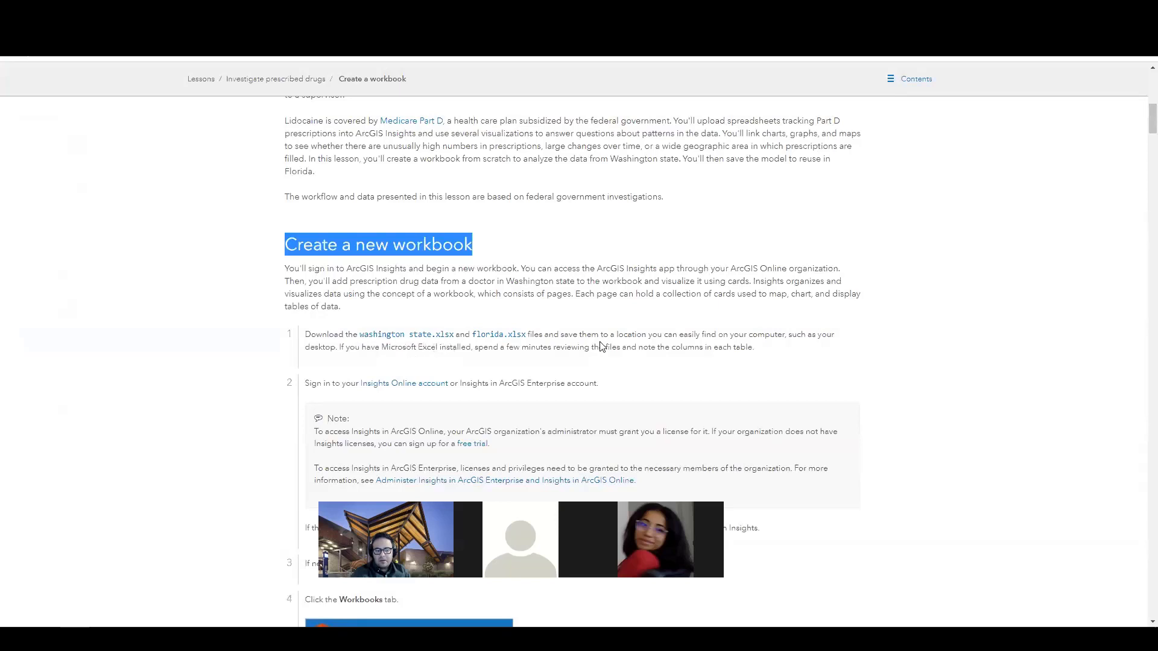
pyautogui.scroll(-4, 597, 341)
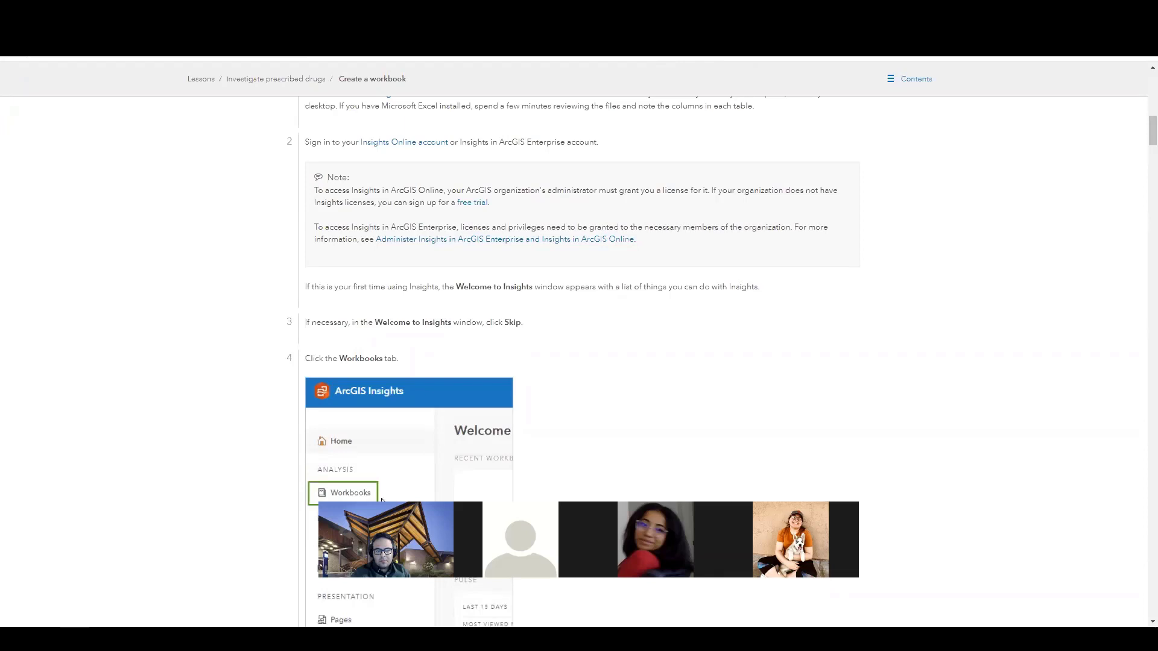
pyautogui.scroll(1, 392, 158)
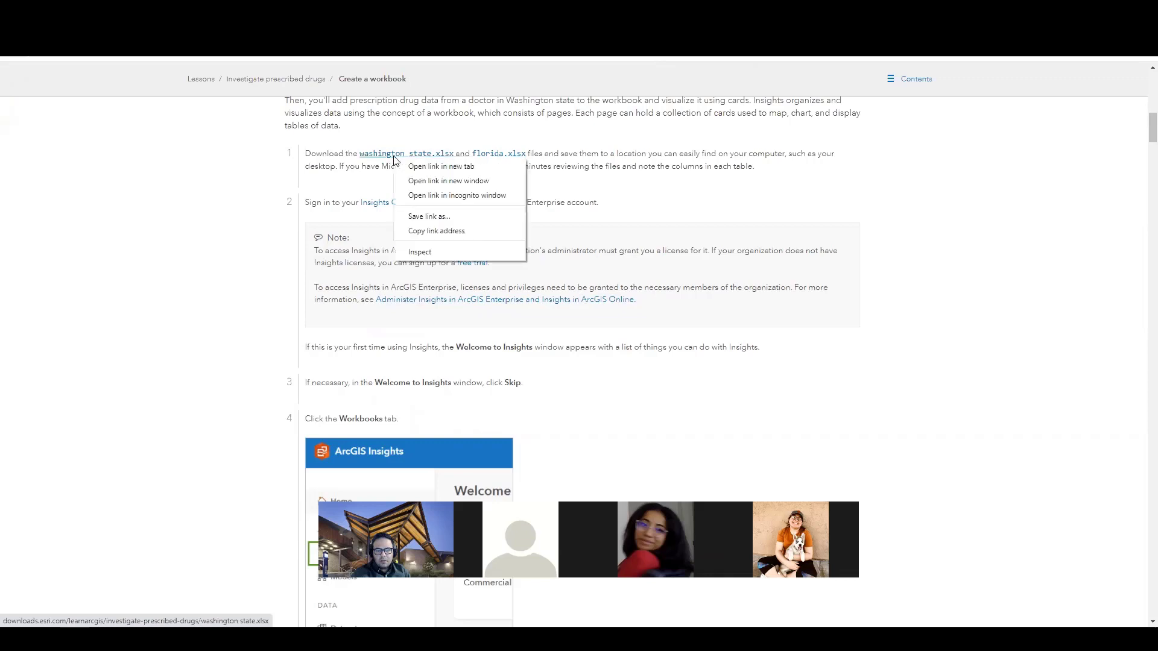
pyautogui.rightClick(394, 160)
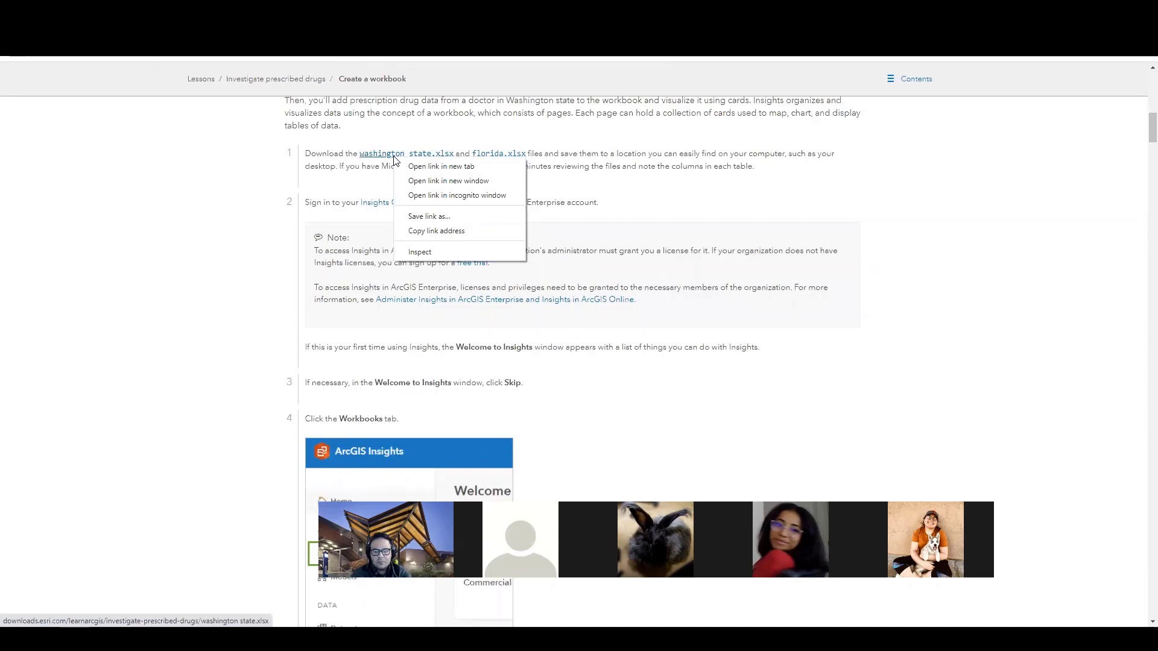
pyautogui.press('Escape')
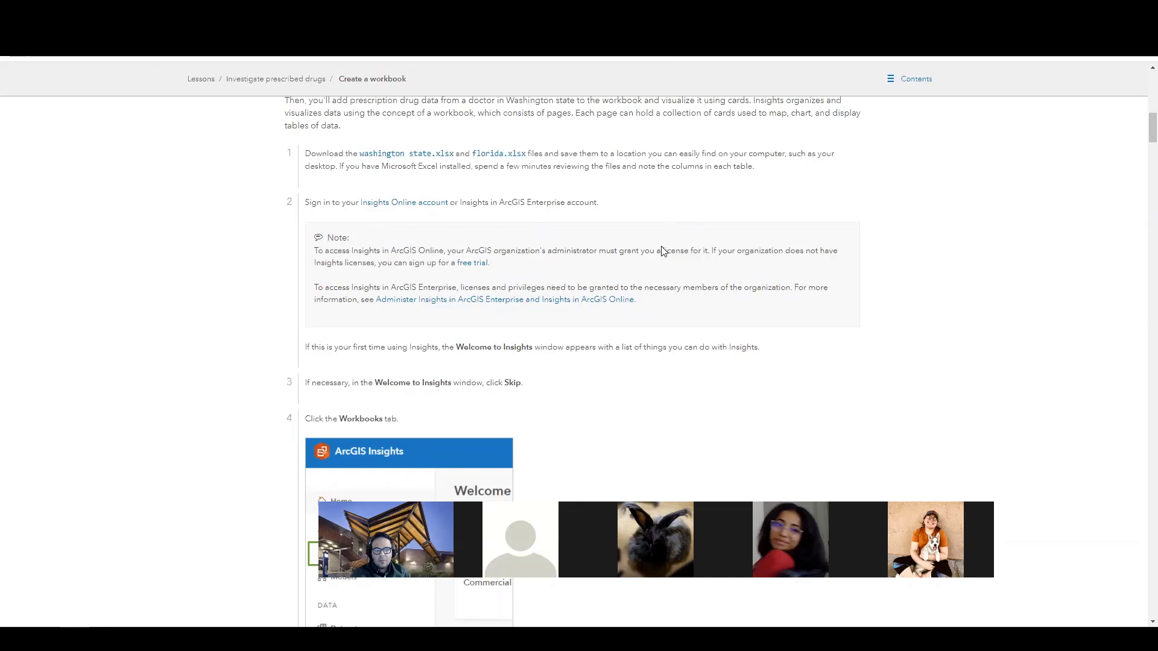
# - Try to save washington state.xlsx from the lesson link to the Desktop, and show the options for that download
pyautogui.rightClick(447, 156)
pyautogui.click(465, 215)
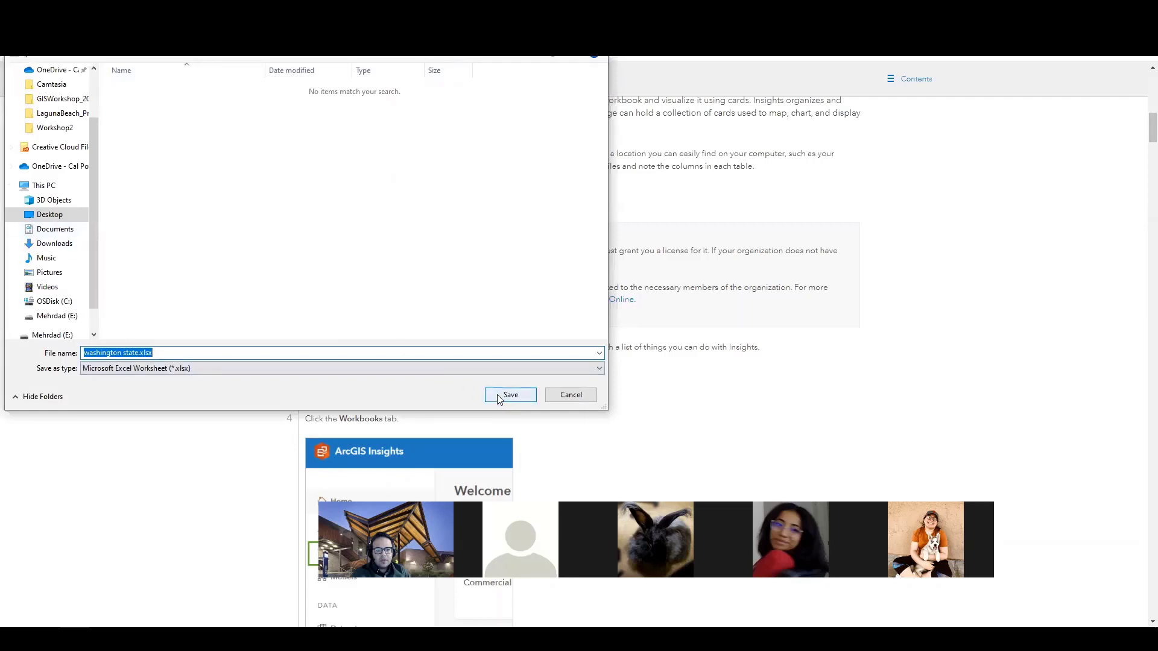
pyautogui.click(511, 395)
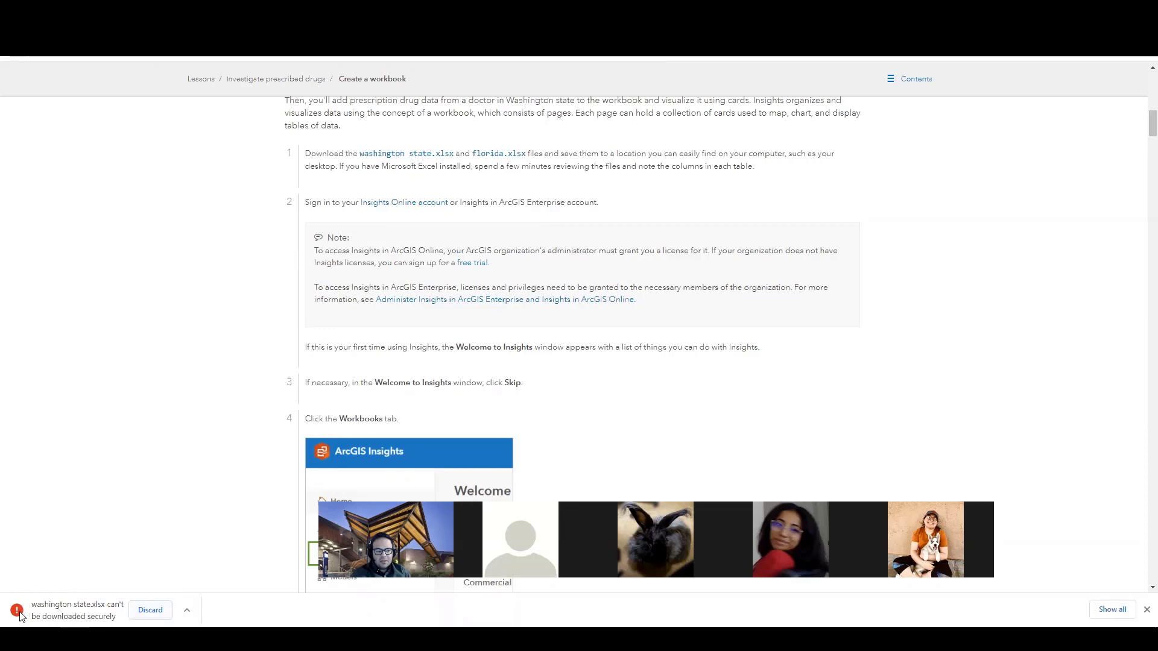
pyautogui.click(185, 611)
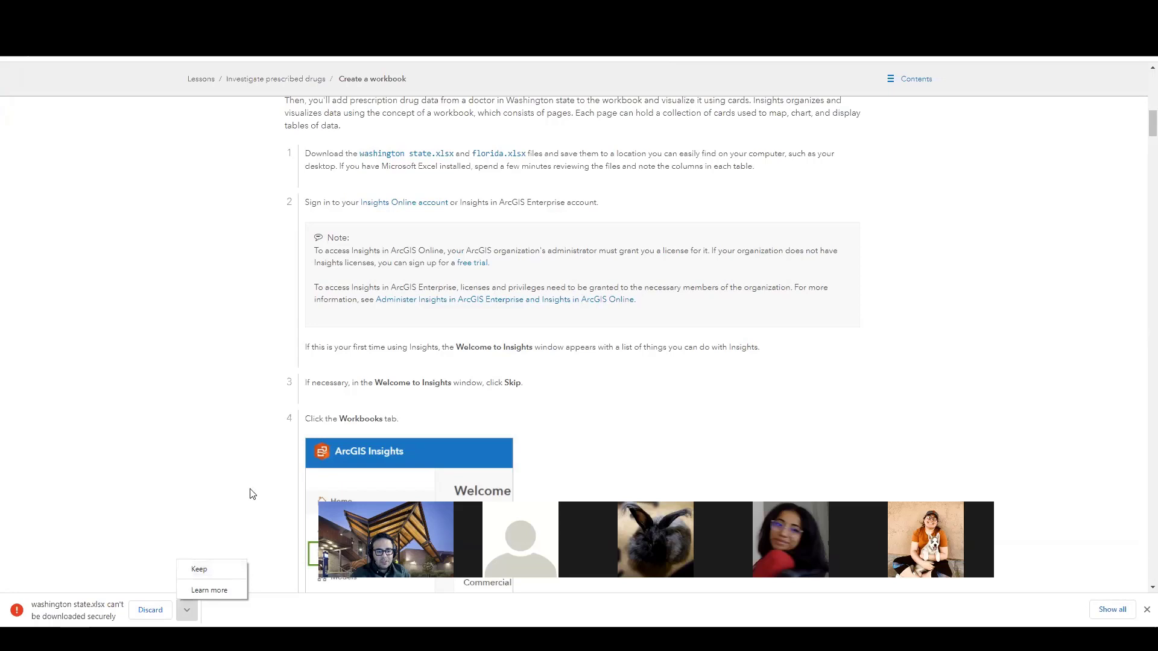
pyautogui.click(497, 379)
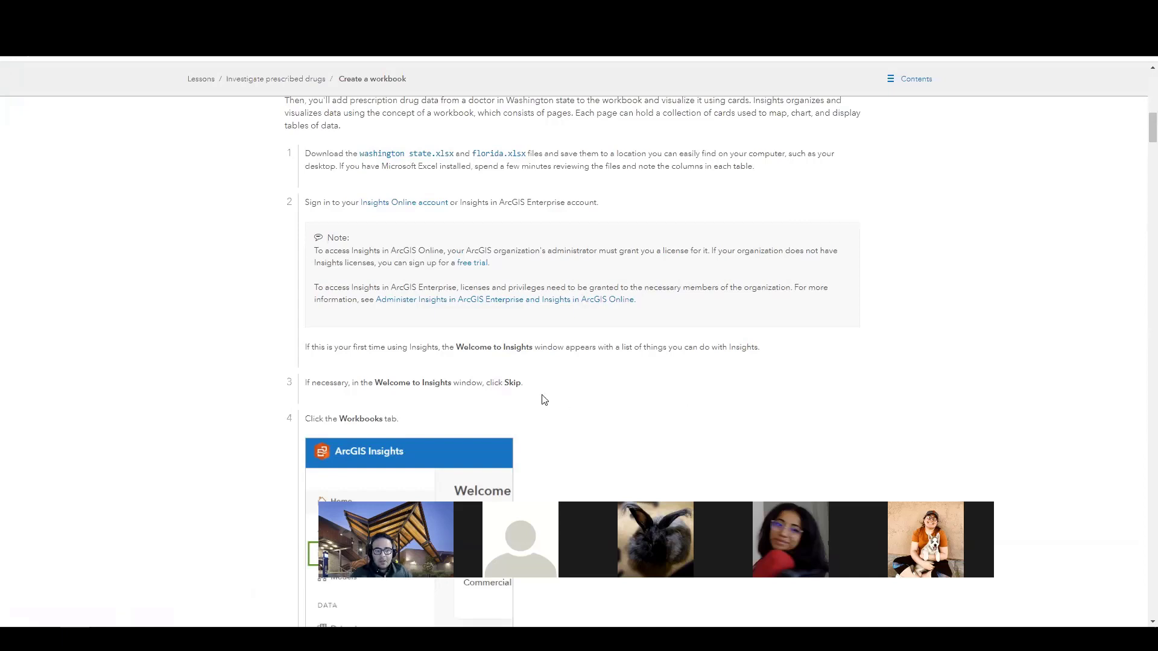
# - Review the lesson's steps for uploading washington state.xlsx, and return to the new workbook's Add to page window in ArcGIS Insights
pyautogui.scroll(-1, 318, 365)
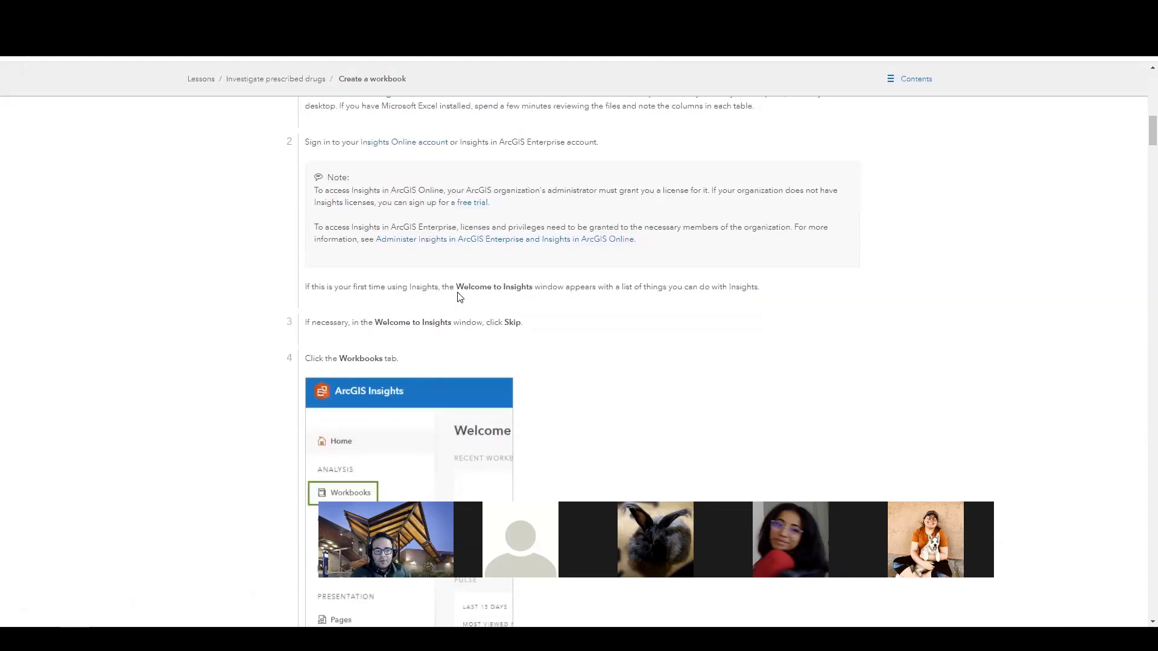
pyautogui.scroll(-10, 492, 349)
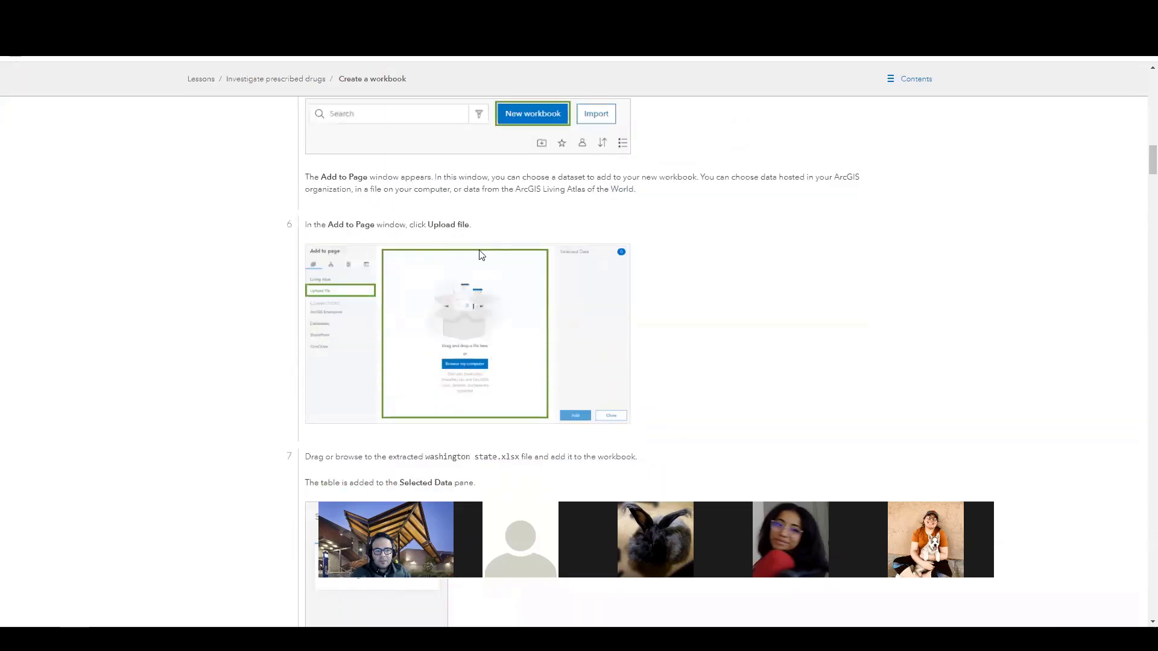
pyautogui.scroll(-3, 528, 397)
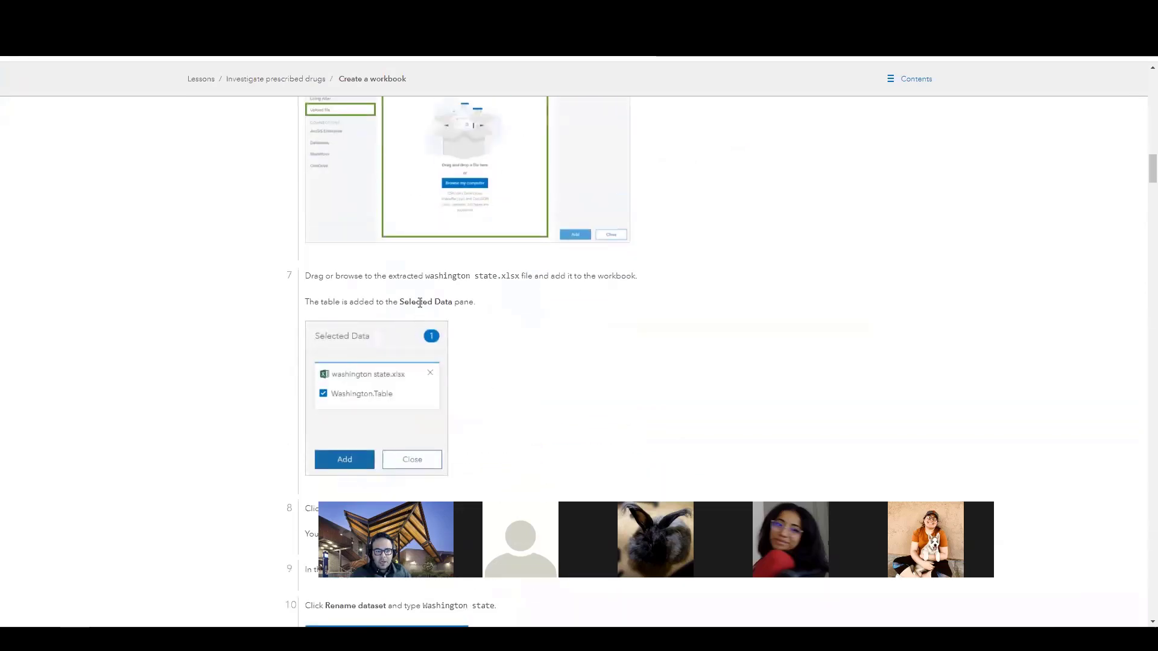
pyautogui.moveTo(425, 279); pyautogui.dragTo(522, 276)
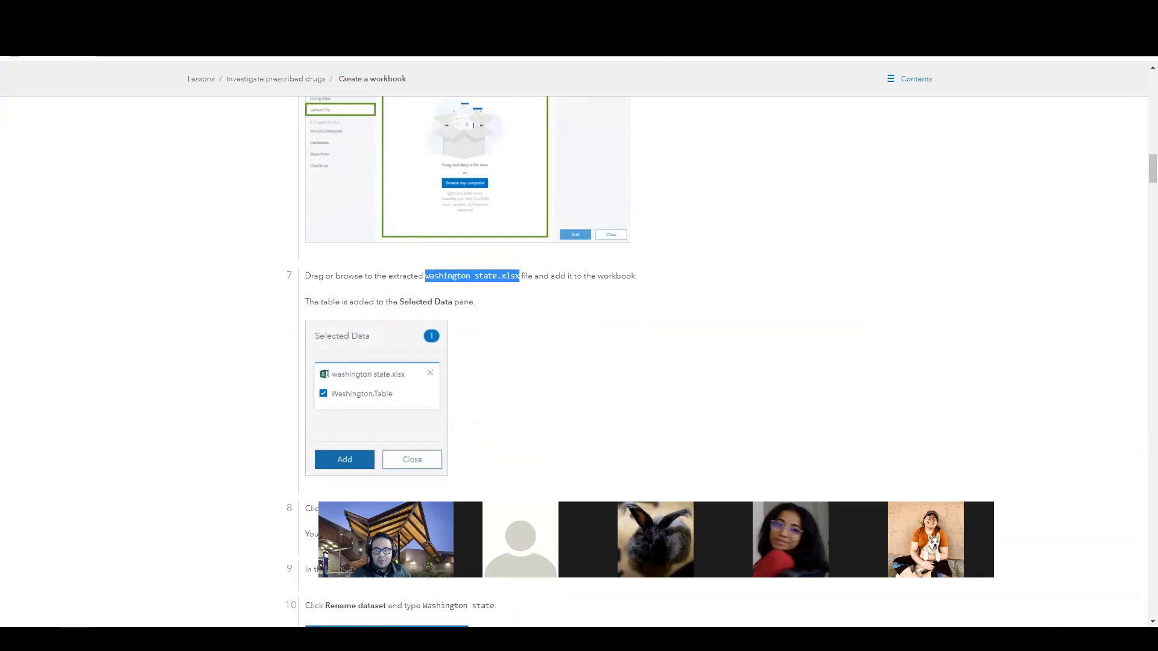
pyautogui.click(1000, 10)
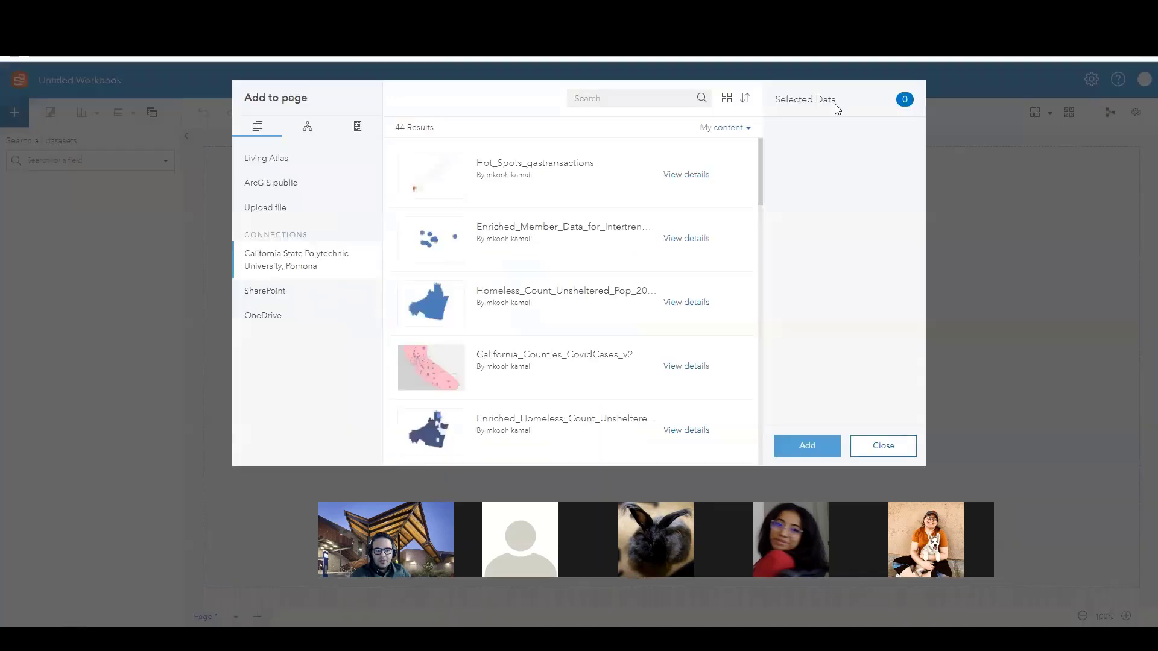
# - Browse the computer for a file to upload and go to the Drug folder inside GISWorkshop_2021\Workshop2
pyautogui.click(273, 208)
pyautogui.click(588, 338)
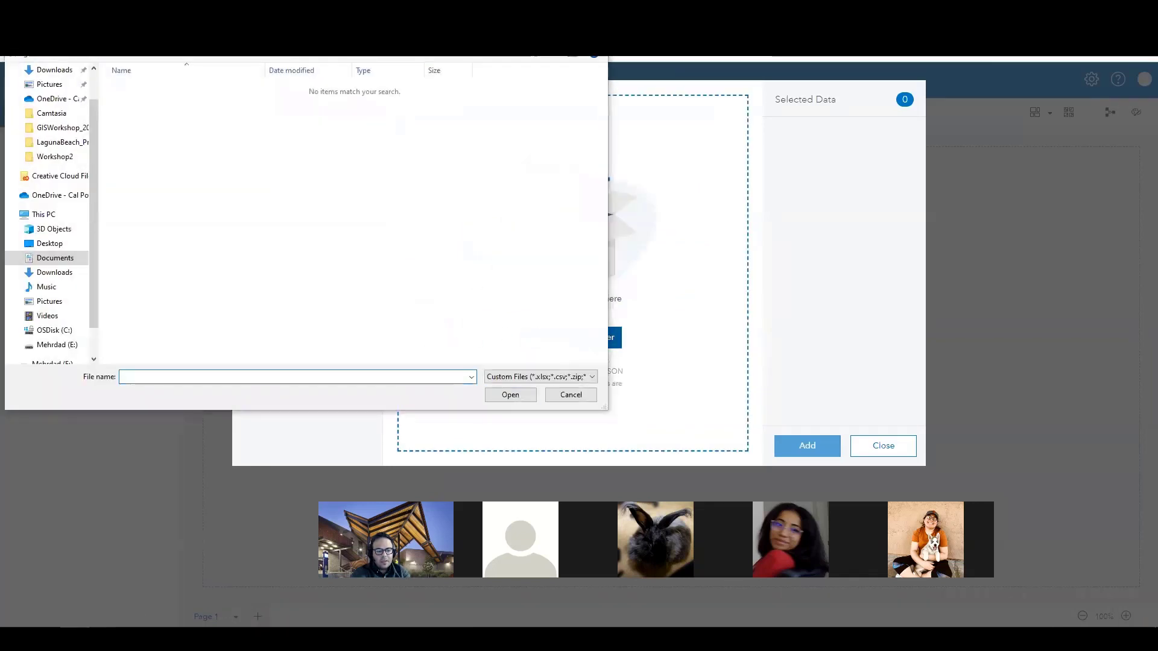
pyautogui.moveTo(971, 597)
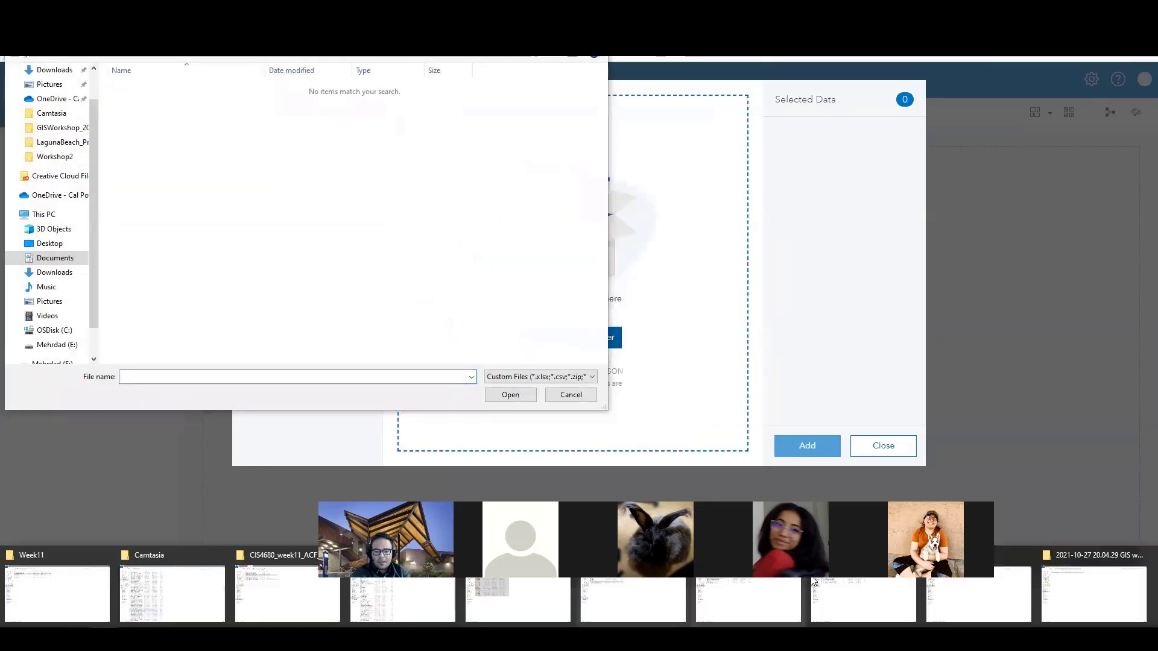
pyautogui.click(977, 600)
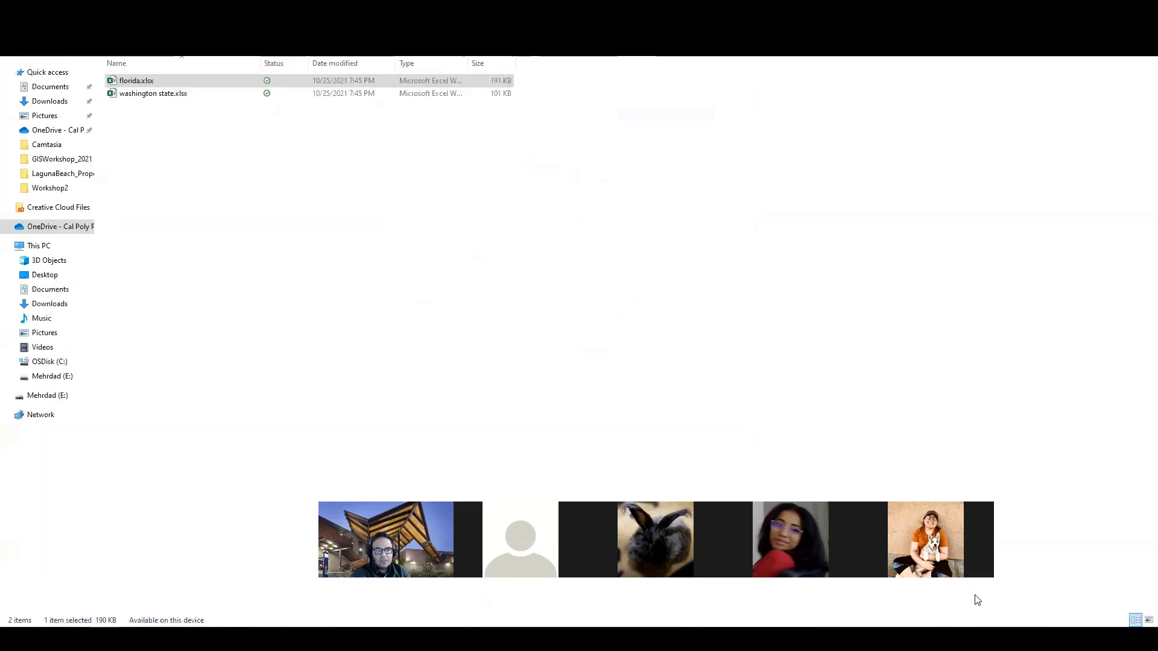
pyautogui.hotkey('alt', 'Tab')
pyautogui.hotkey('ctrl', 'v')
pyautogui.hotkey('ctrl', 'v')
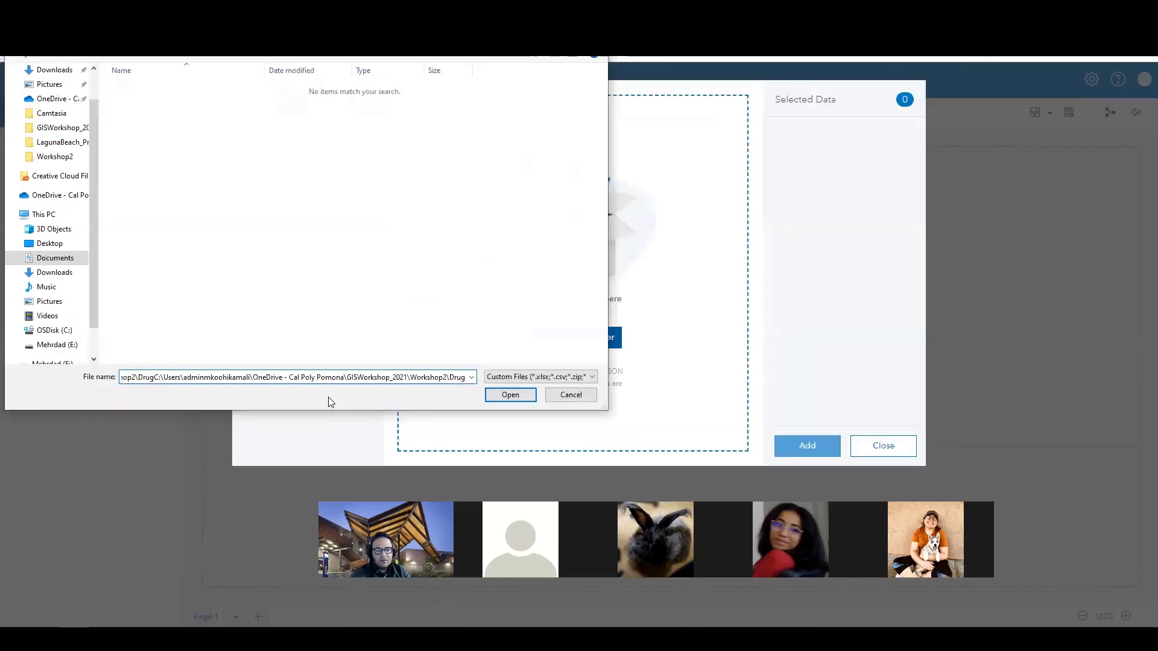
pyautogui.hotkey('ctrl', 'a')
pyautogui.write('C:\\Users\\adminmkoohikamali\\OneDrive - Cal Poly Pomona\\GISWorkshop_2021\\Workshop2\\Drug')
pyautogui.hotkey('ctrl', 'a')
pyautogui.press('Return')
# - Upload washington state.xlsx from the folder and add its Washington.Table to the page
pyautogui.click(171, 100)
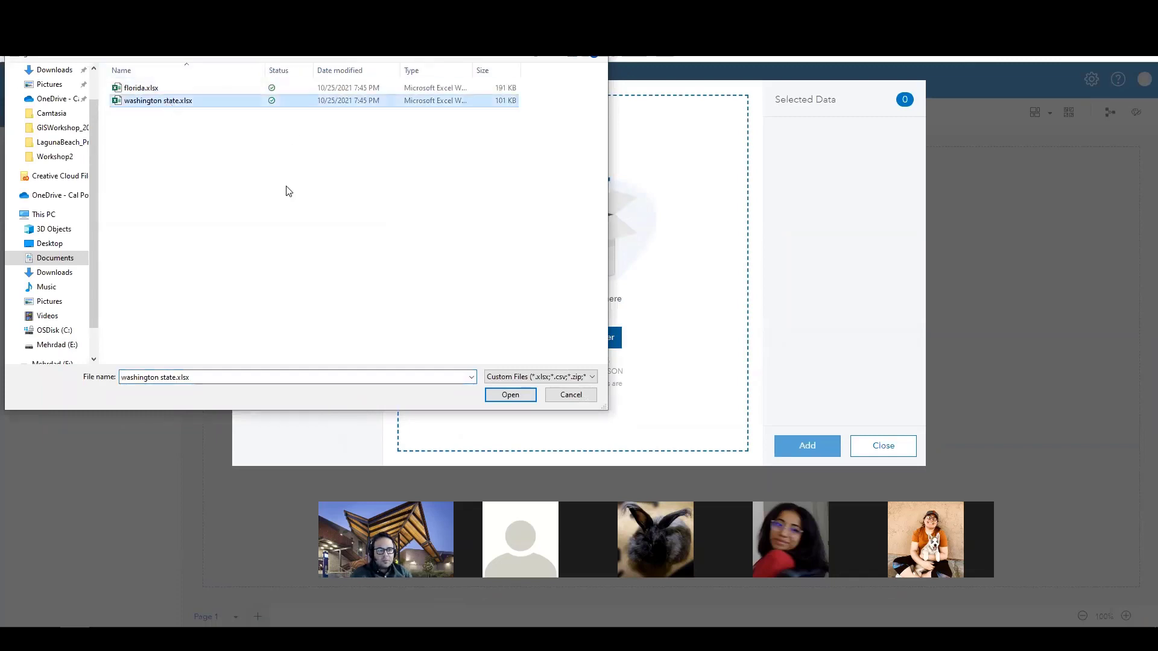
pyautogui.click(510, 395)
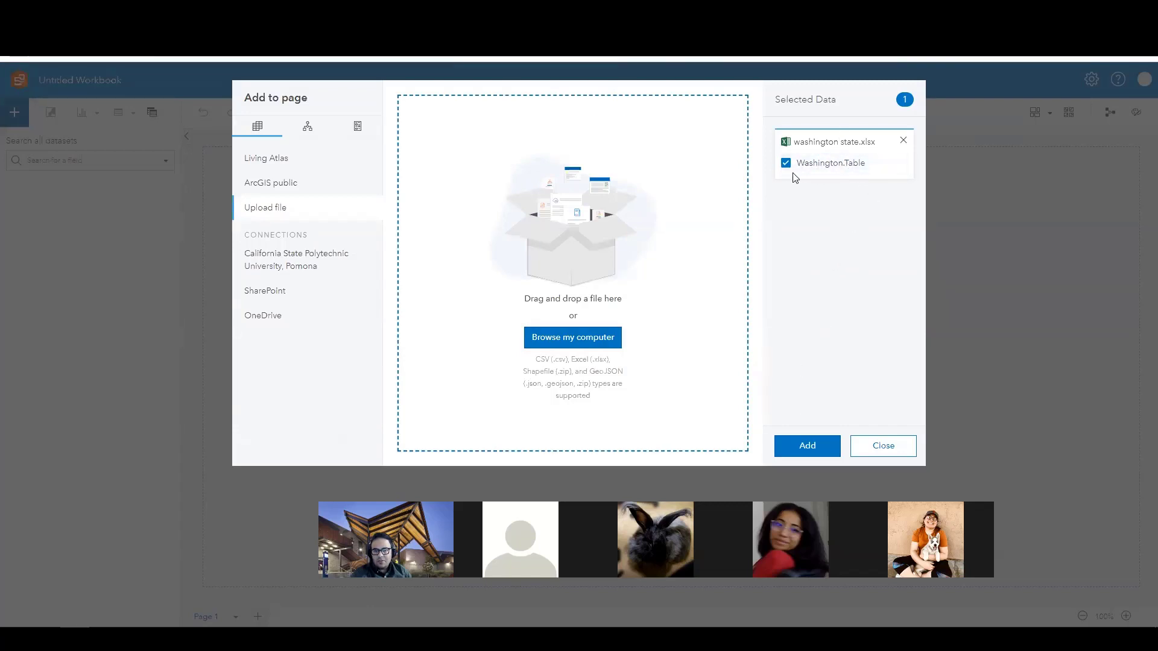
pyautogui.click(815, 452)
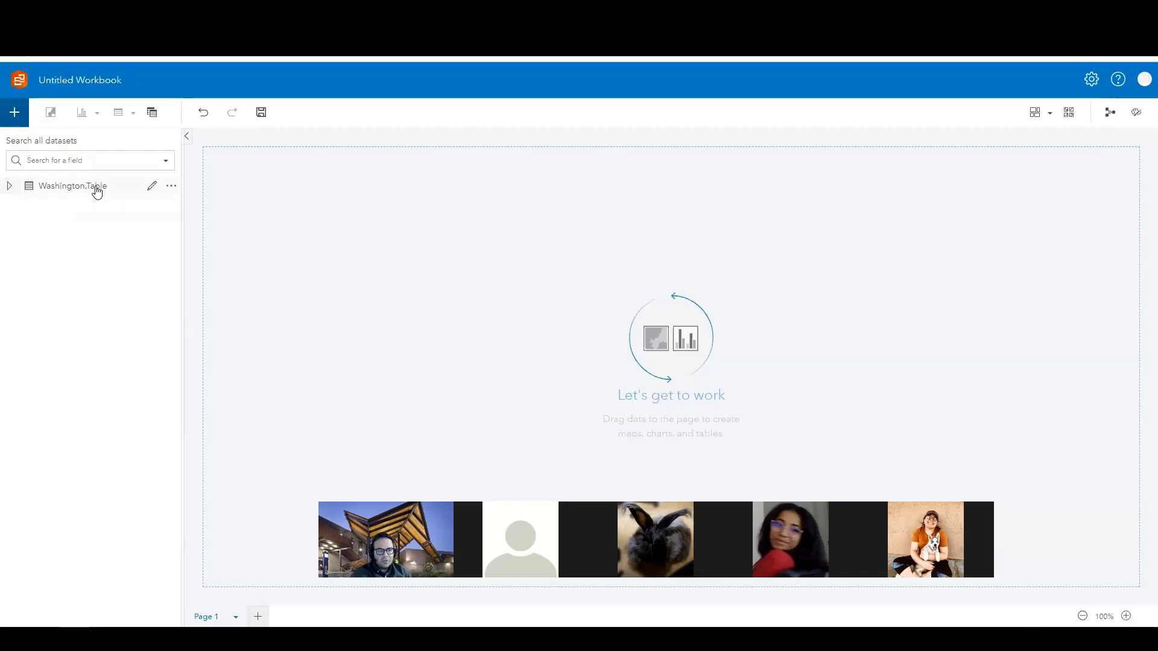
# - Rename the Washington.Table dataset as Washington
pyautogui.click(151, 186)
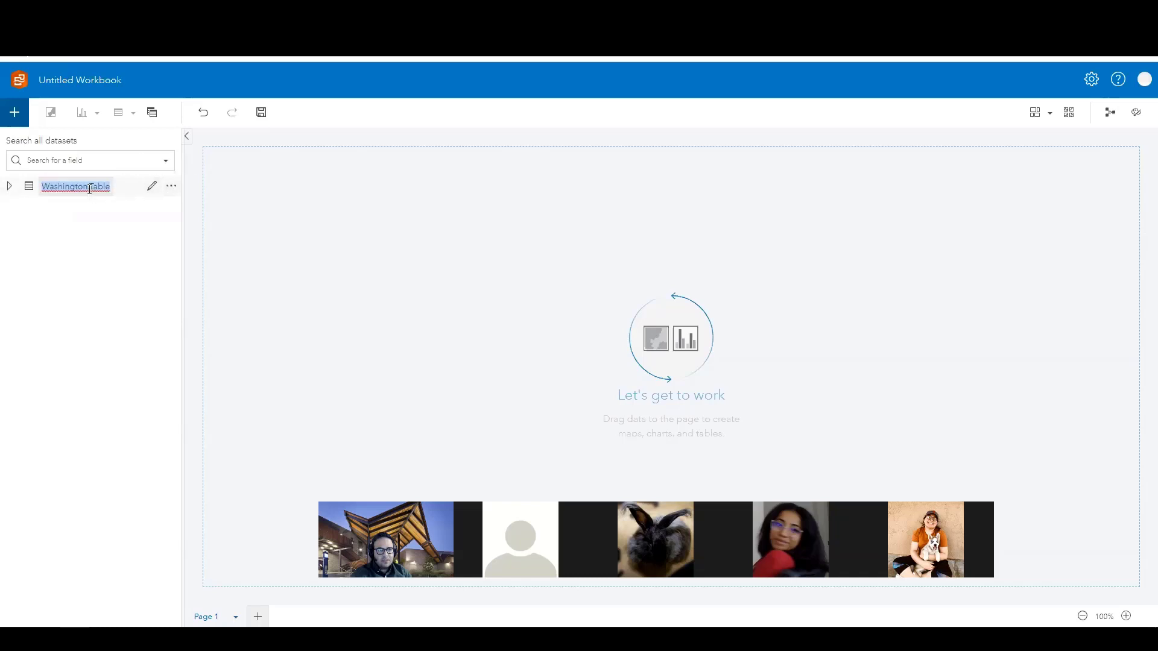
pyautogui.click(108, 185)
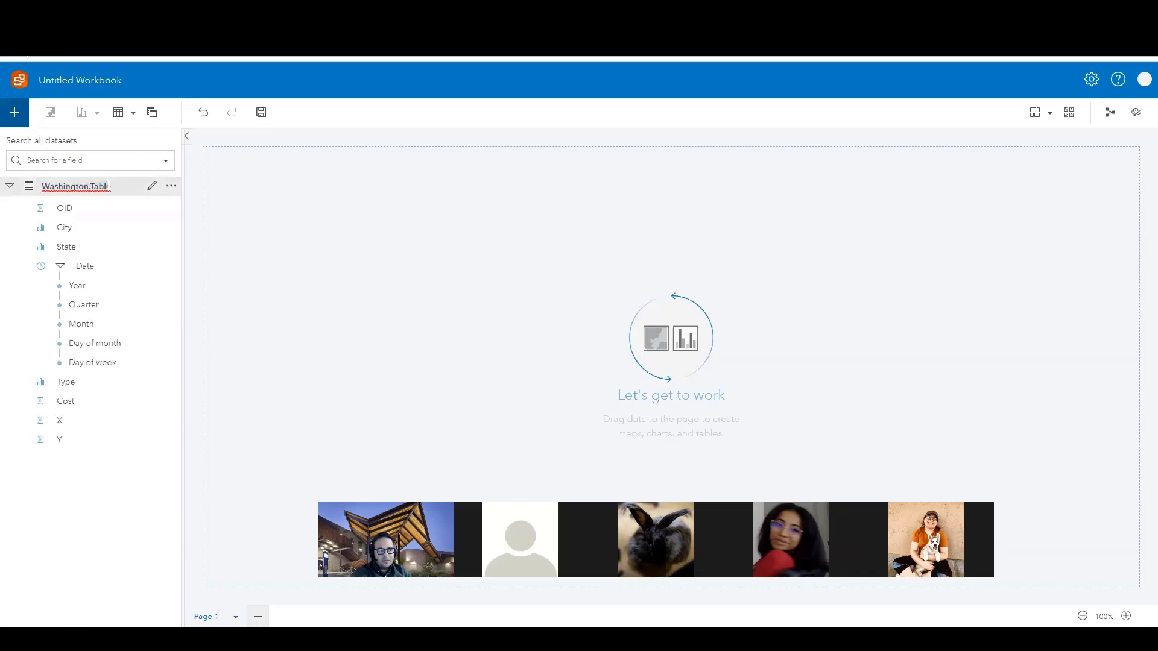
pyautogui.doubleClick(111, 185)
pyautogui.press('BackSpace')
pyautogui.press('BackSpace')
pyautogui.press('Return')
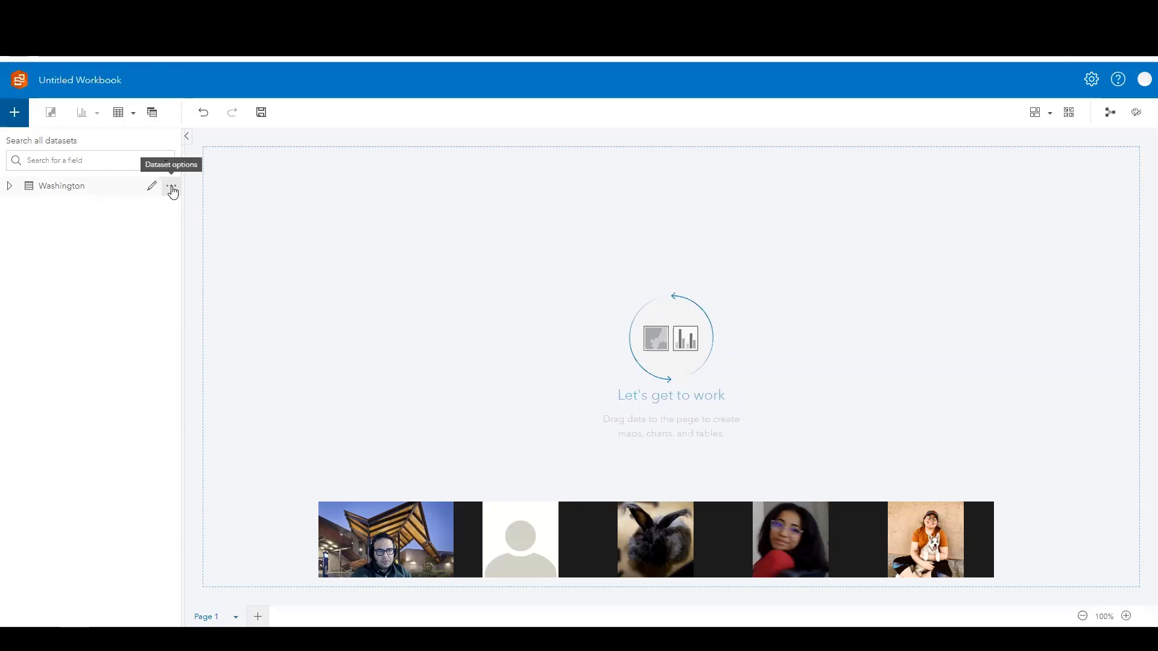
# - Expand the Washington dataset's fields and examine the data type options for the X field, leaving it unselected
pyautogui.click(9, 186)
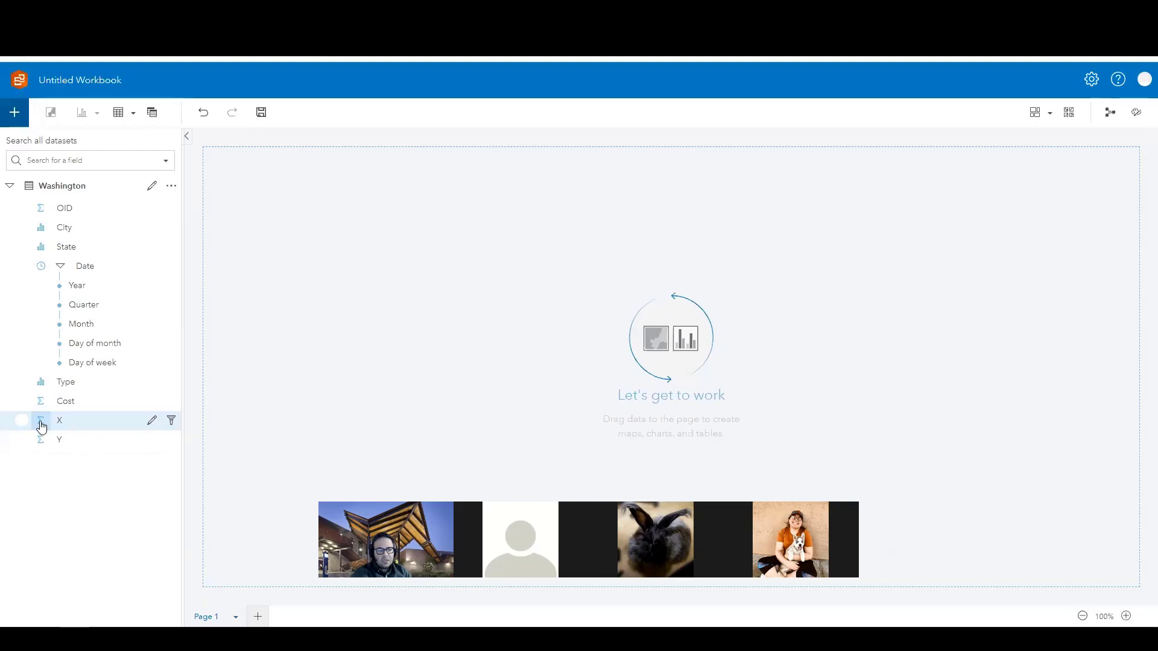
pyautogui.click(42, 423)
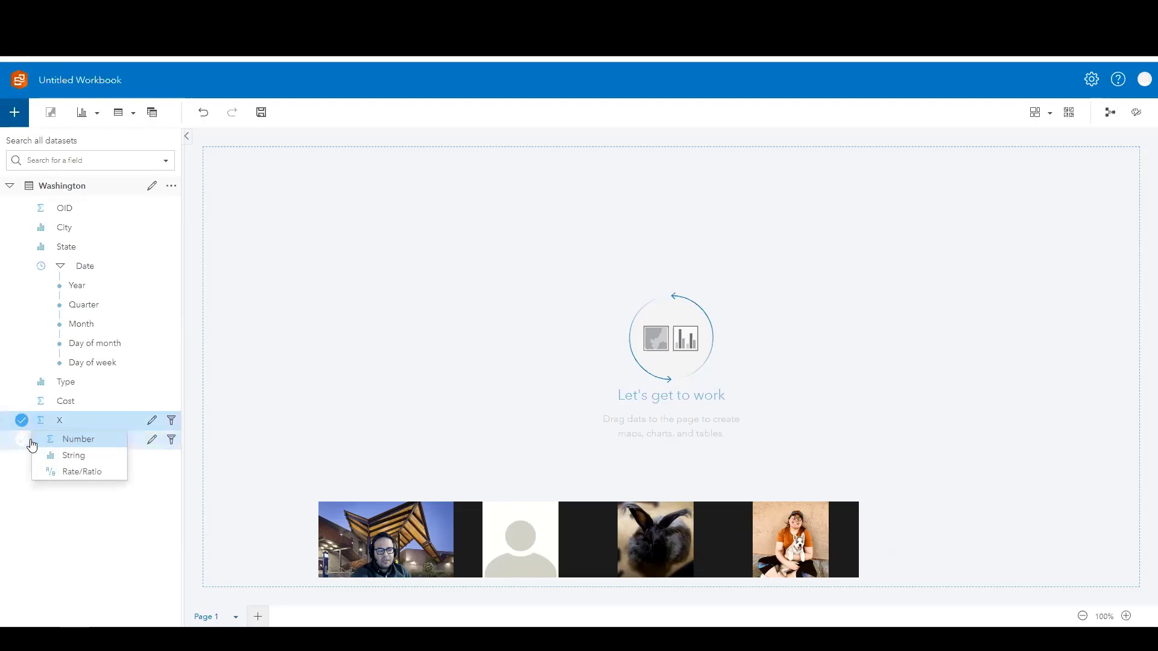
pyautogui.click(23, 425)
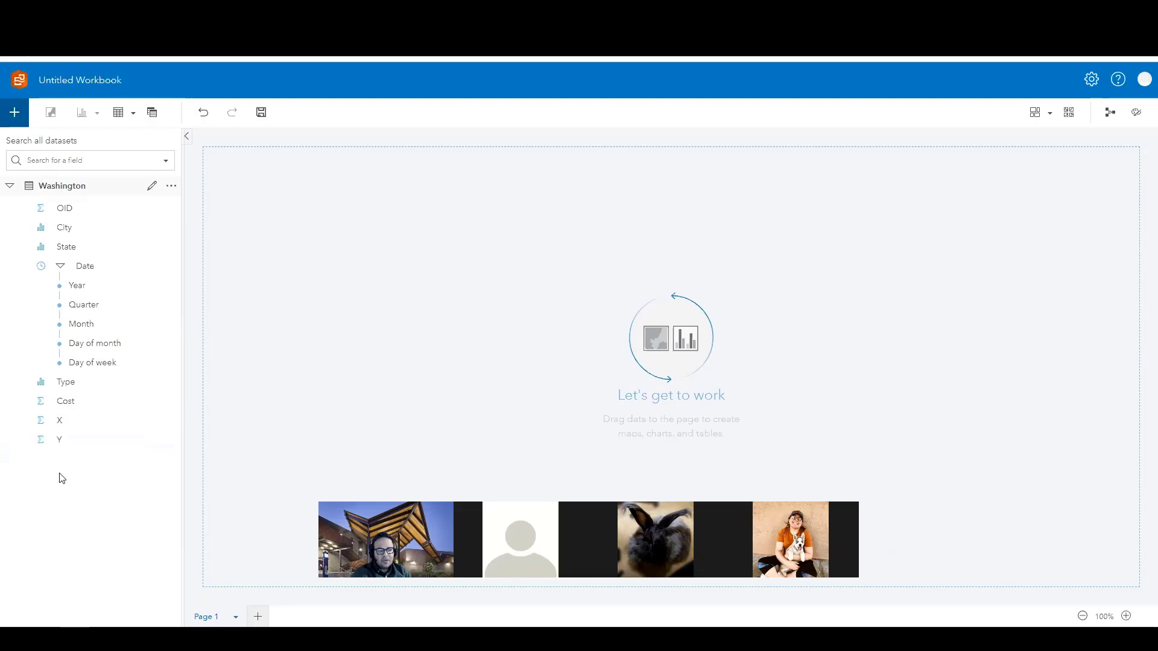
# - Start enabling location on the Washington dataset, review the location types while keeping Coordinates, and turn on Repeat identical features
pyautogui.click(171, 186)
pyautogui.click(238, 188)
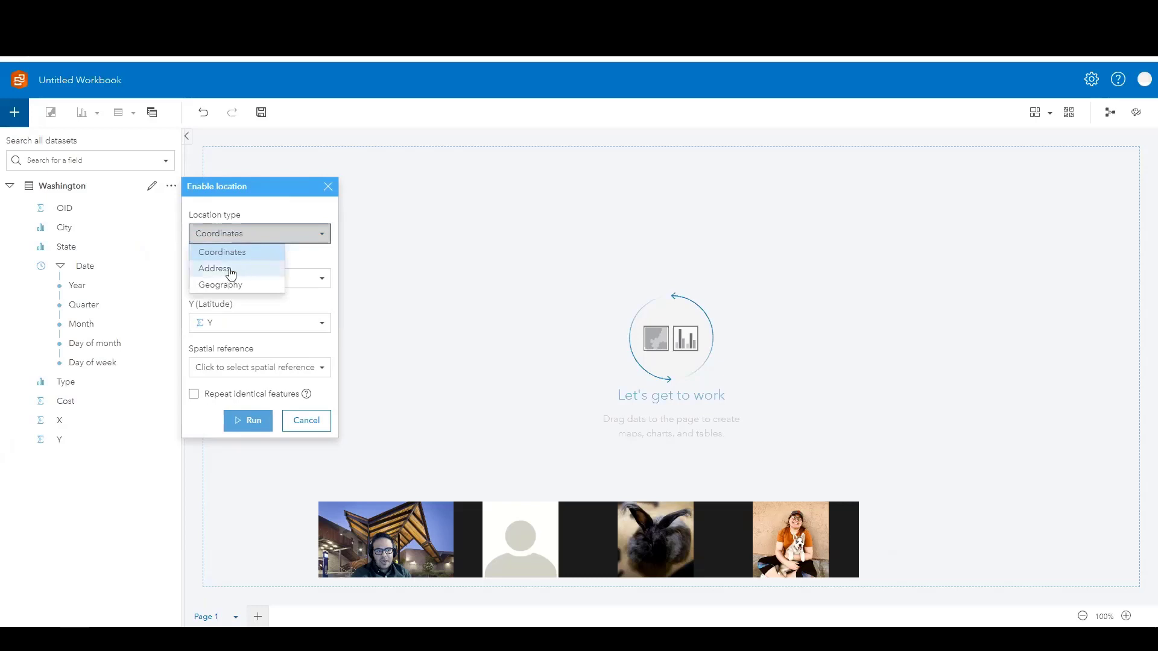
pyautogui.click(313, 263)
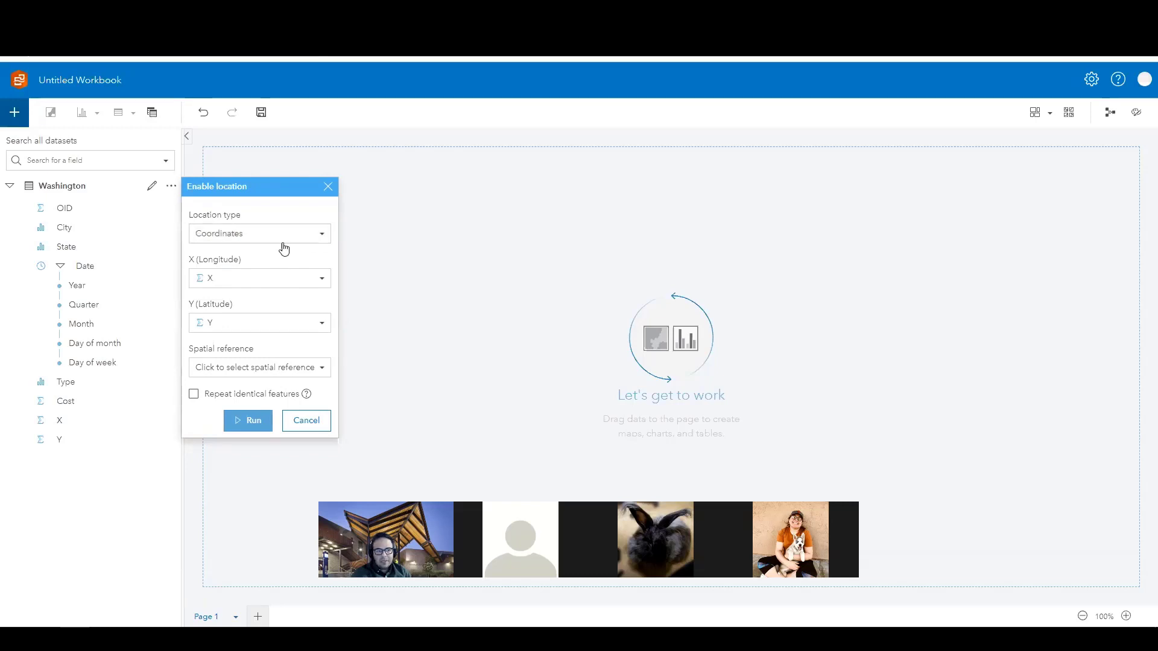
pyautogui.click(291, 240)
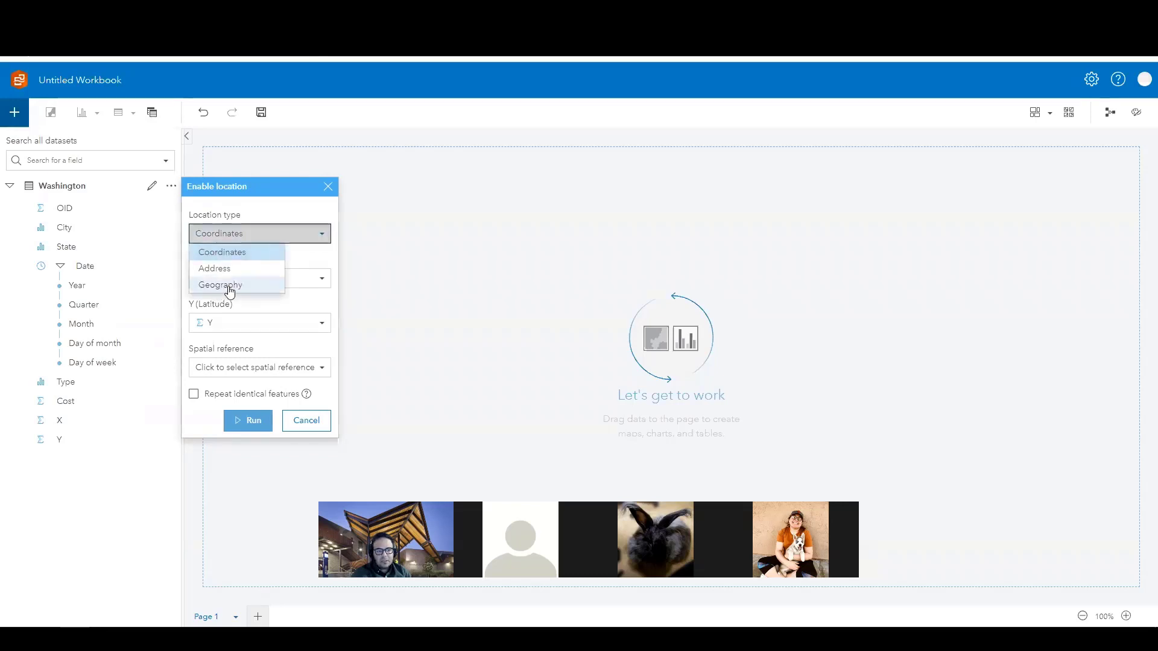
pyautogui.click(313, 262)
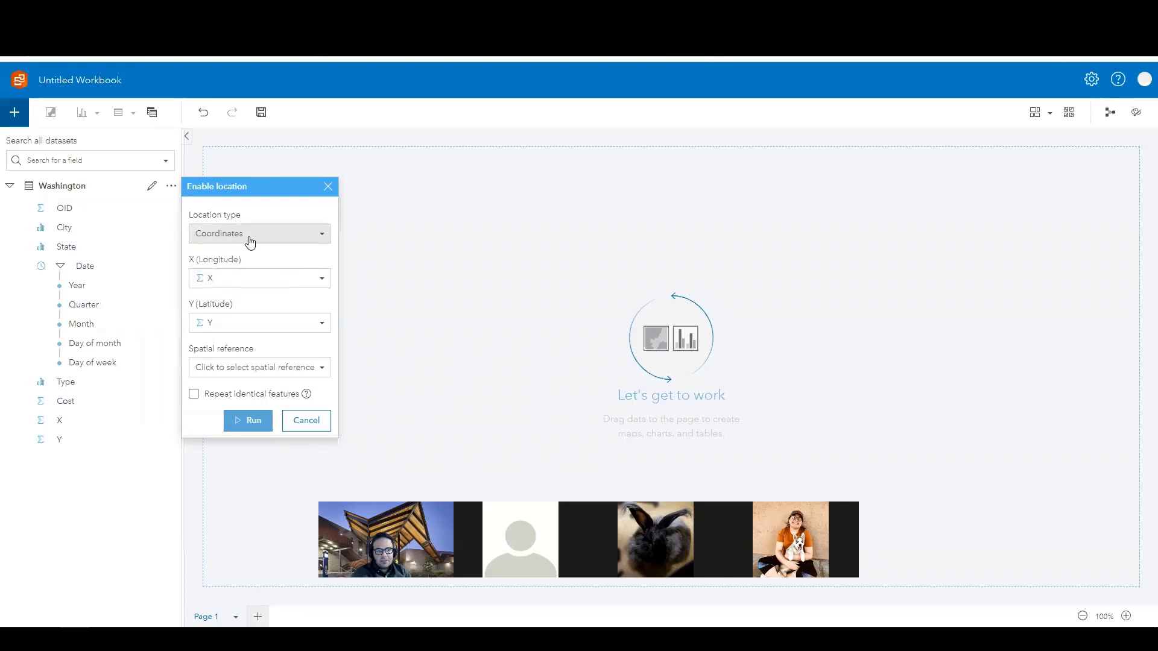
pyautogui.click(194, 398)
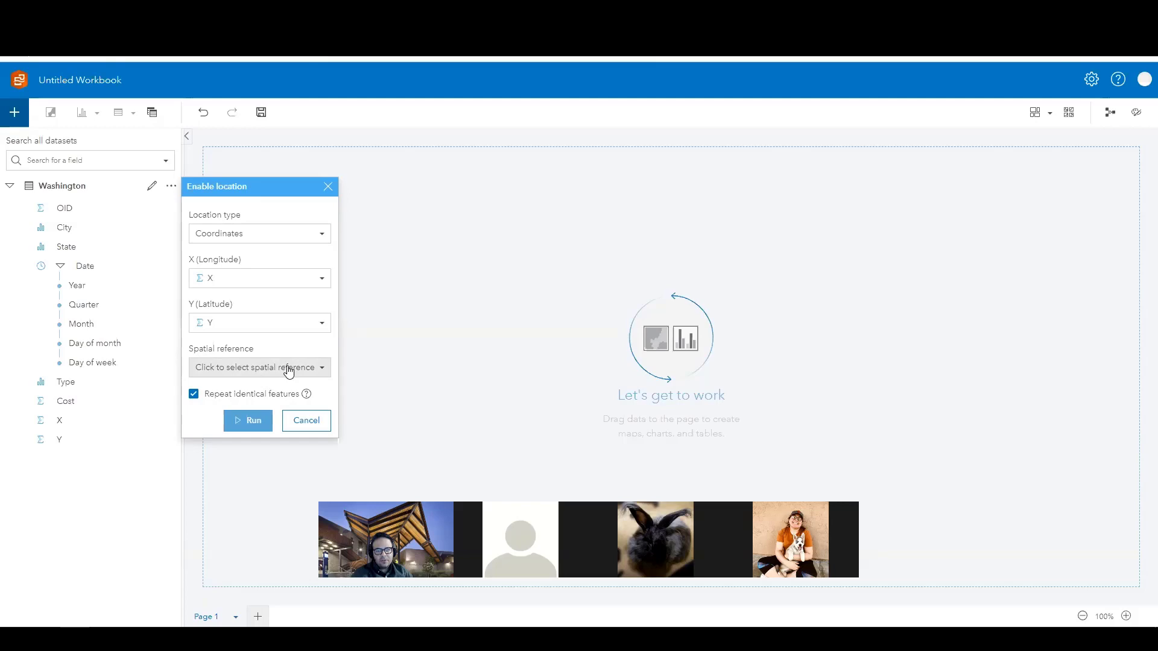
# - Review the lesson's steps from renaming the dataset through choosing the spatial reference, and return to the Enable location window in ArcGIS Insights
pyautogui.hotkey('ctrl', 'shift', 'Tab')
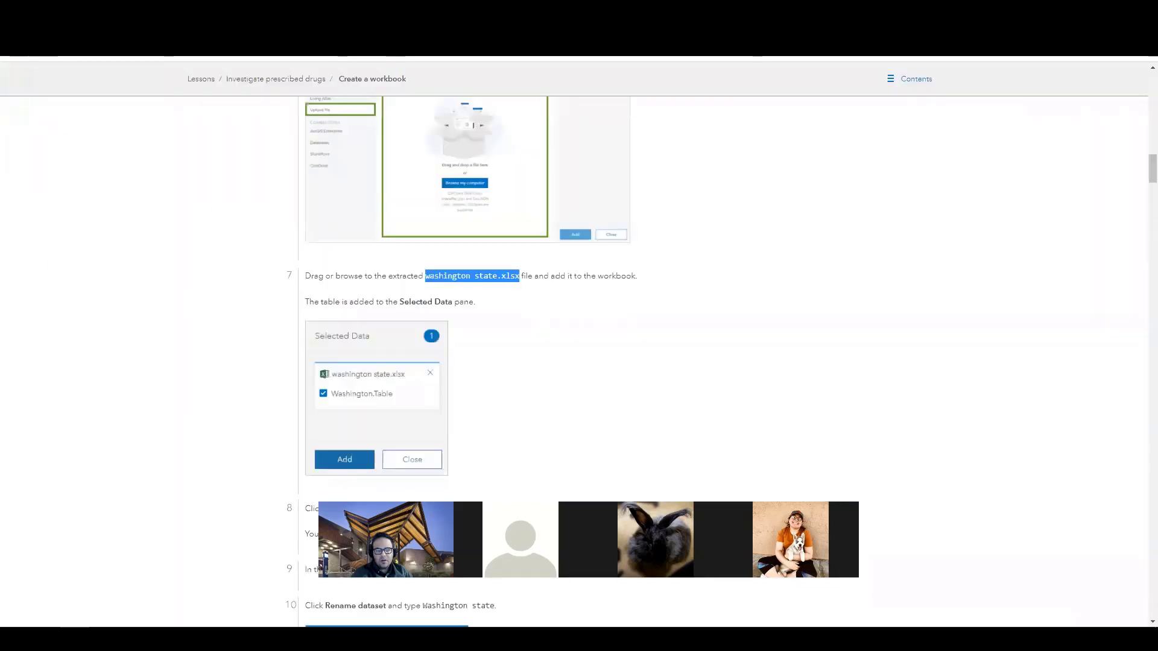
pyautogui.scroll(-6, 528, 342)
pyautogui.scroll(-2, 524, 350)
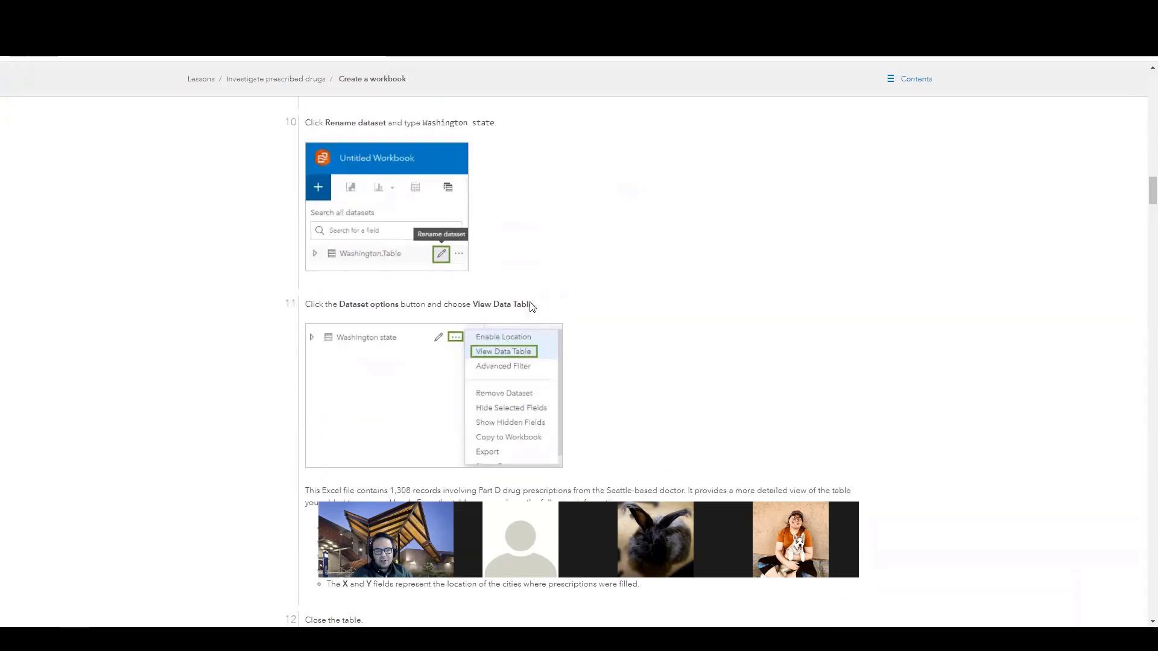
pyautogui.scroll(-5, 530, 303)
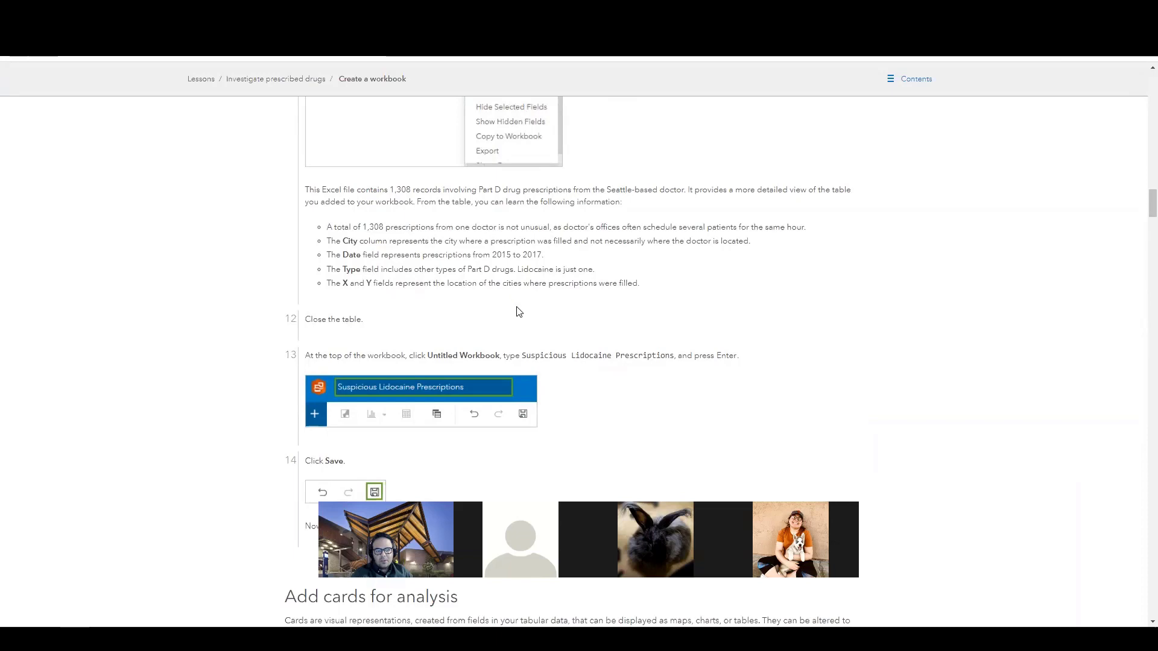
pyautogui.scroll(5, 536, 310)
pyautogui.scroll(-6, 630, 311)
pyautogui.scroll(-7, 506, 334)
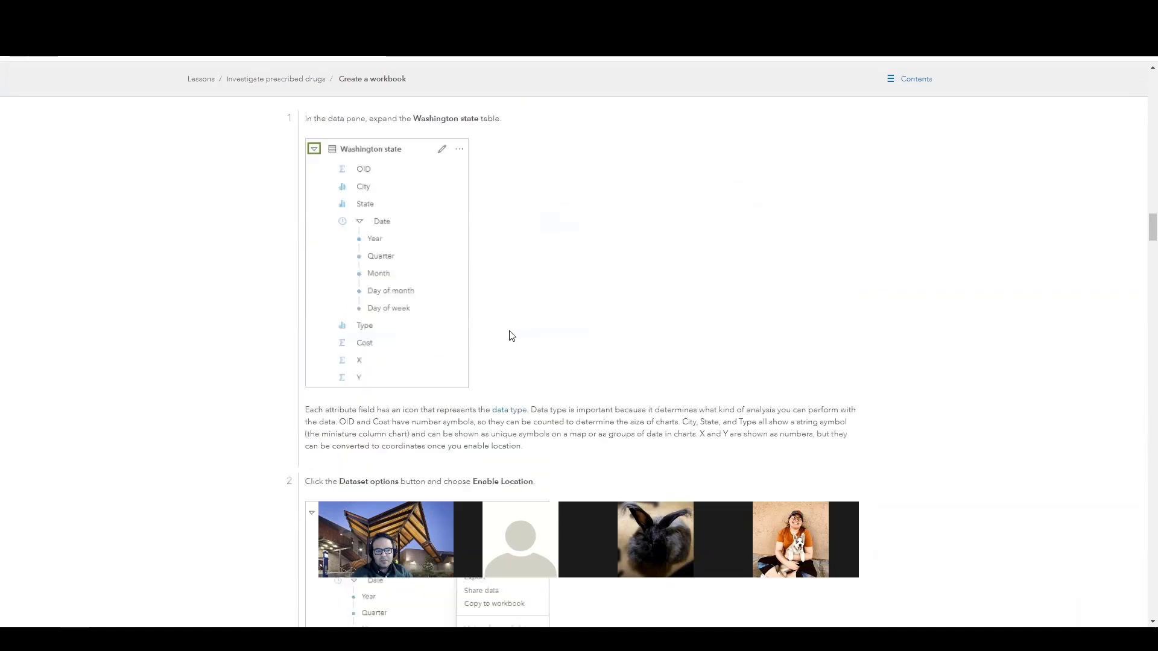
pyautogui.scroll(5, 530, 337)
pyautogui.scroll(-12, 546, 340)
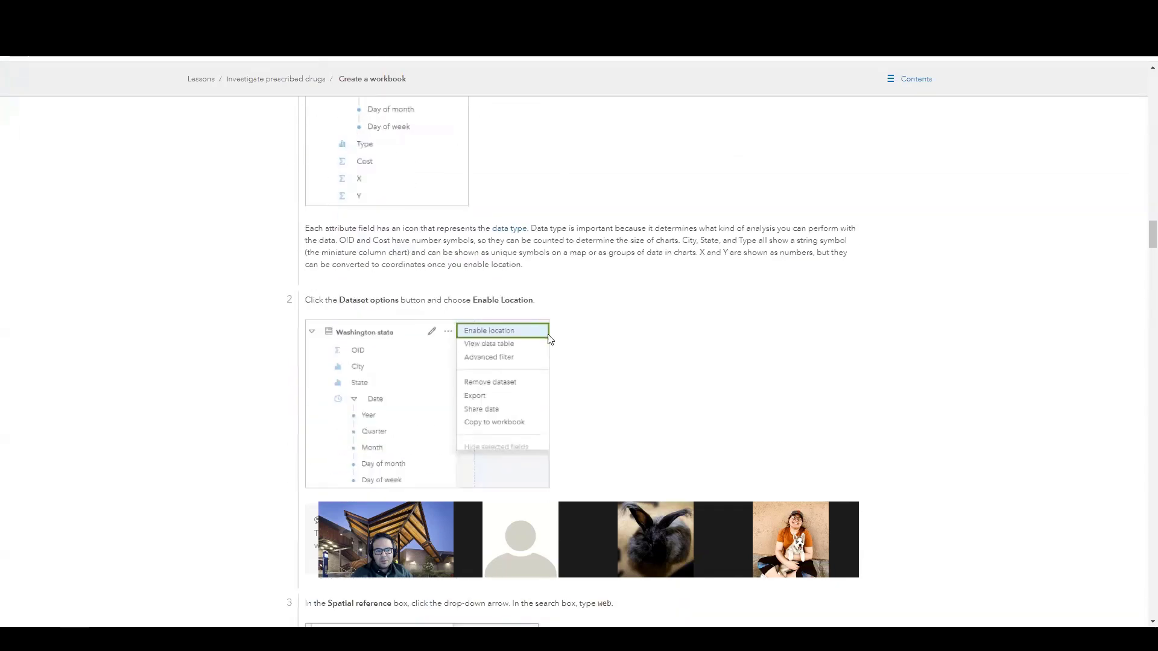
pyautogui.scroll(-1, 381, 331)
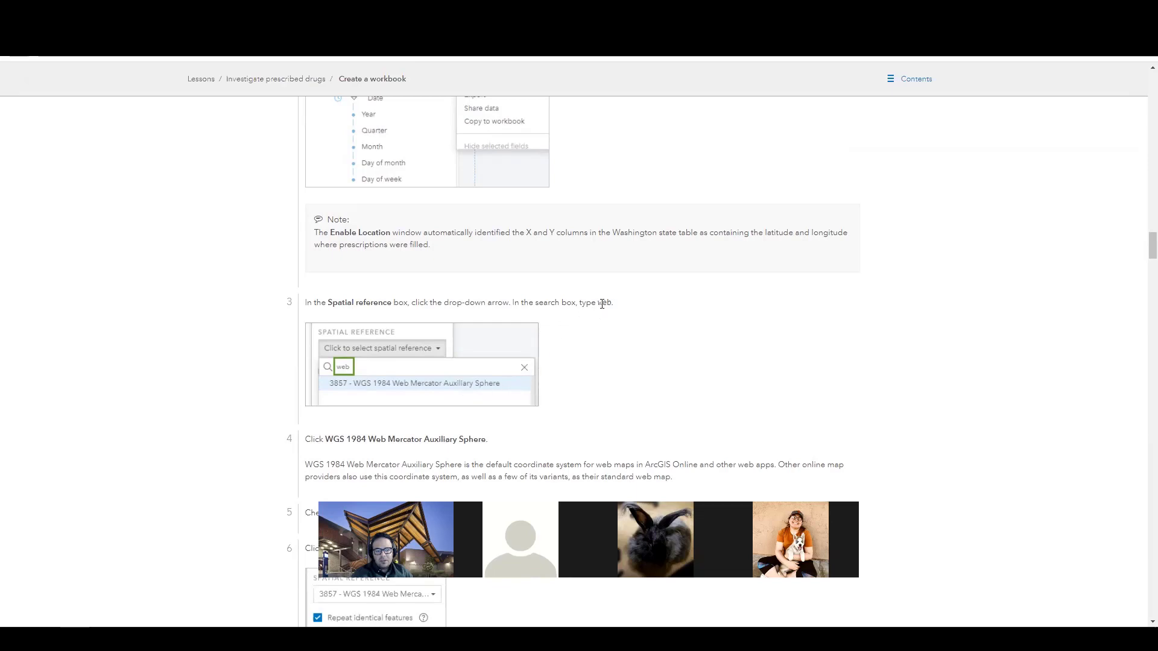
pyautogui.scroll(20, 671, 337)
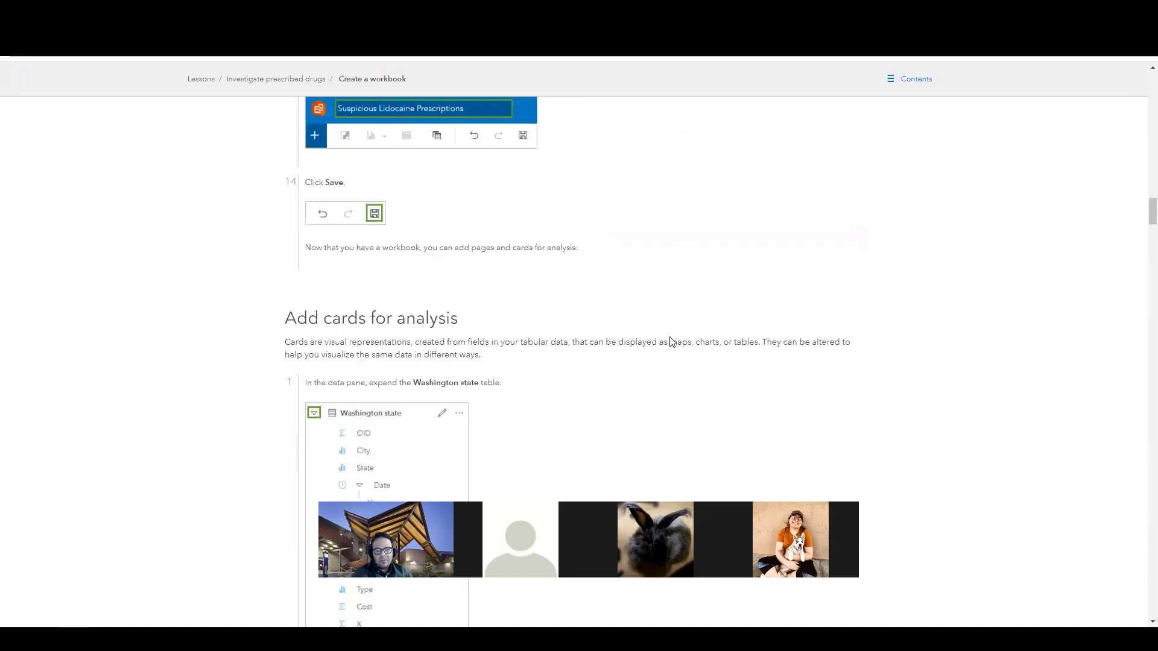
pyautogui.hotkey('alt', 'Tab')
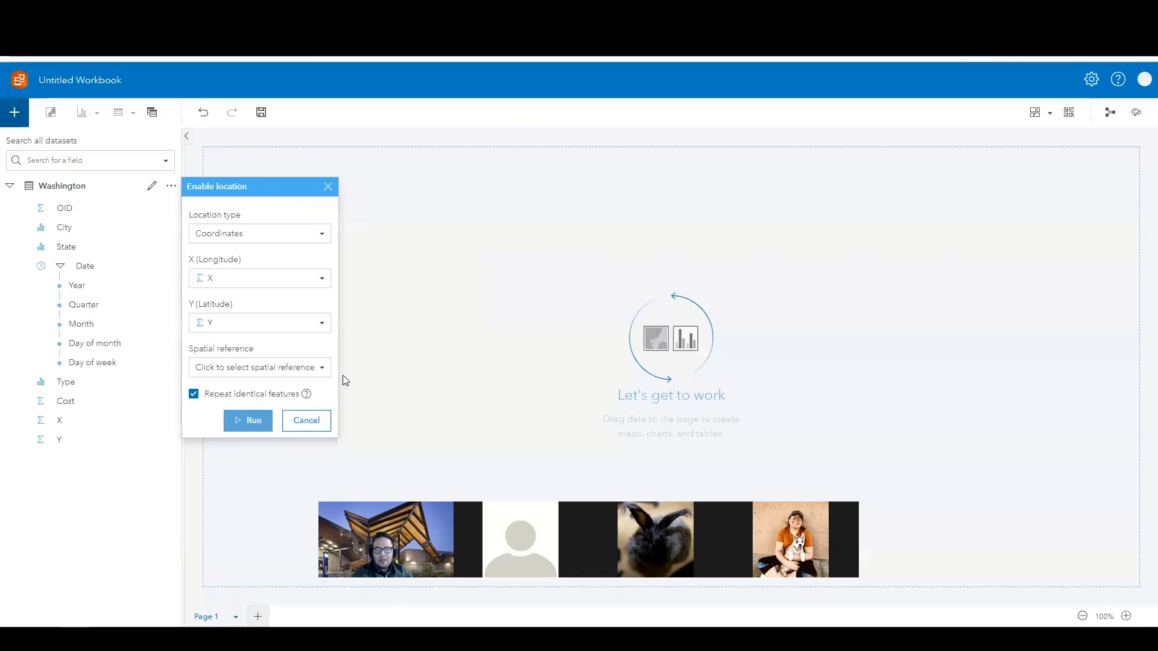
# - Search the spatial references for "web", choose 3857 - WGS 1984 Web Mercator Auxiliary Sphere, and run Enable location
pyautogui.click(219, 368)
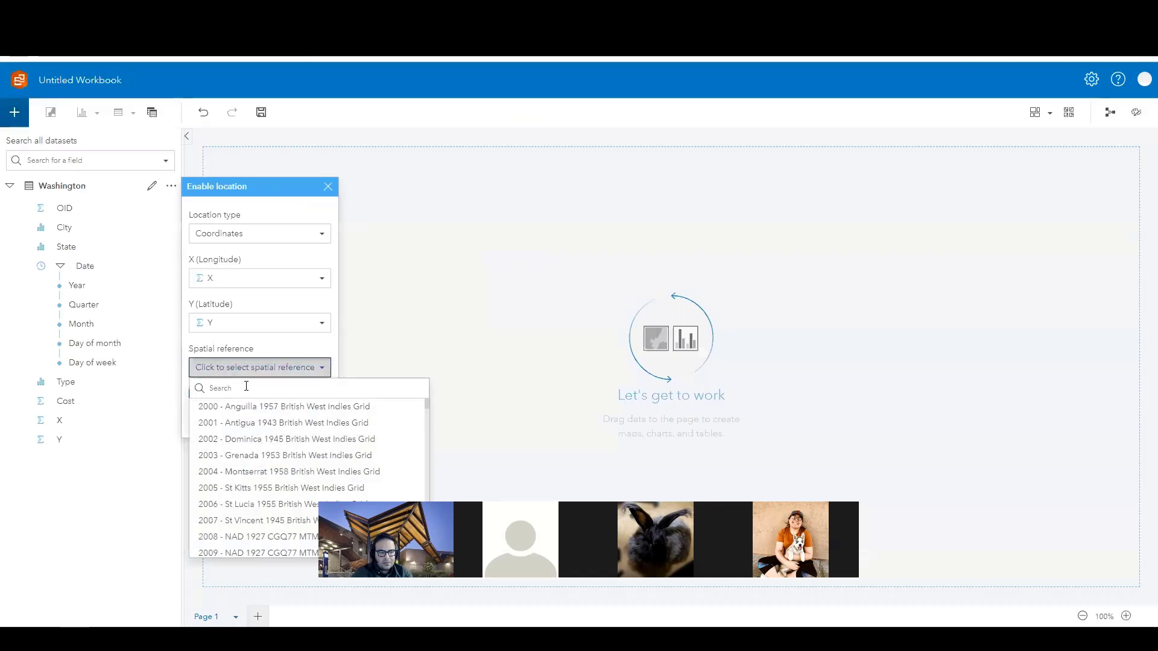
pyautogui.click(240, 387)
pyautogui.write('web')
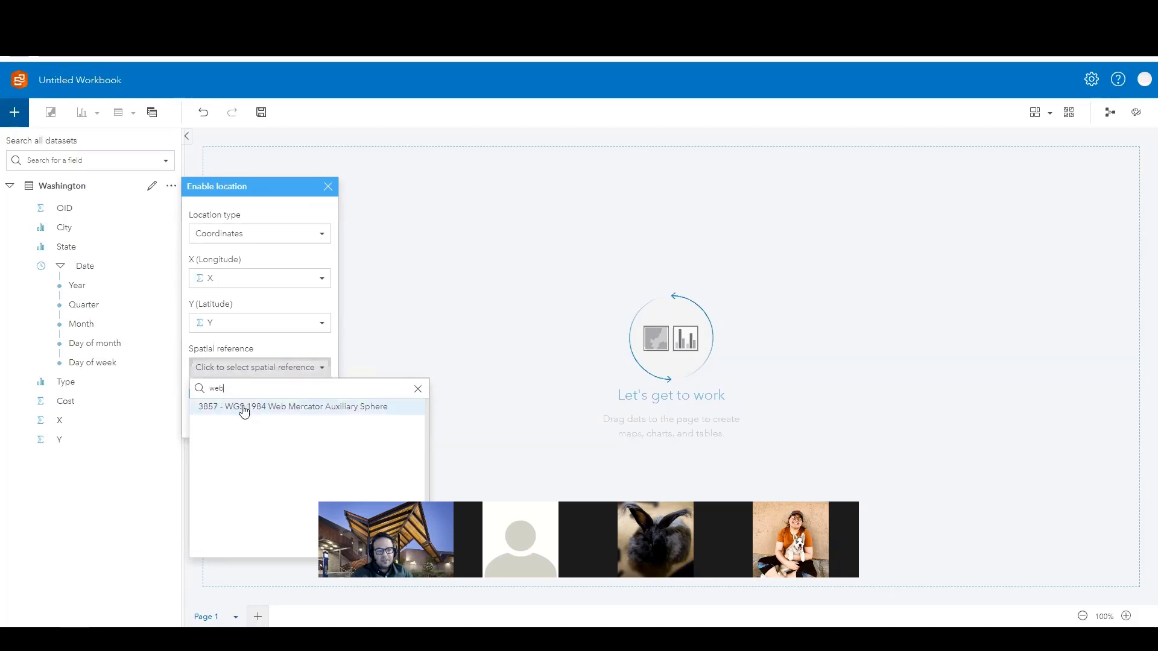
pyautogui.click(240, 406)
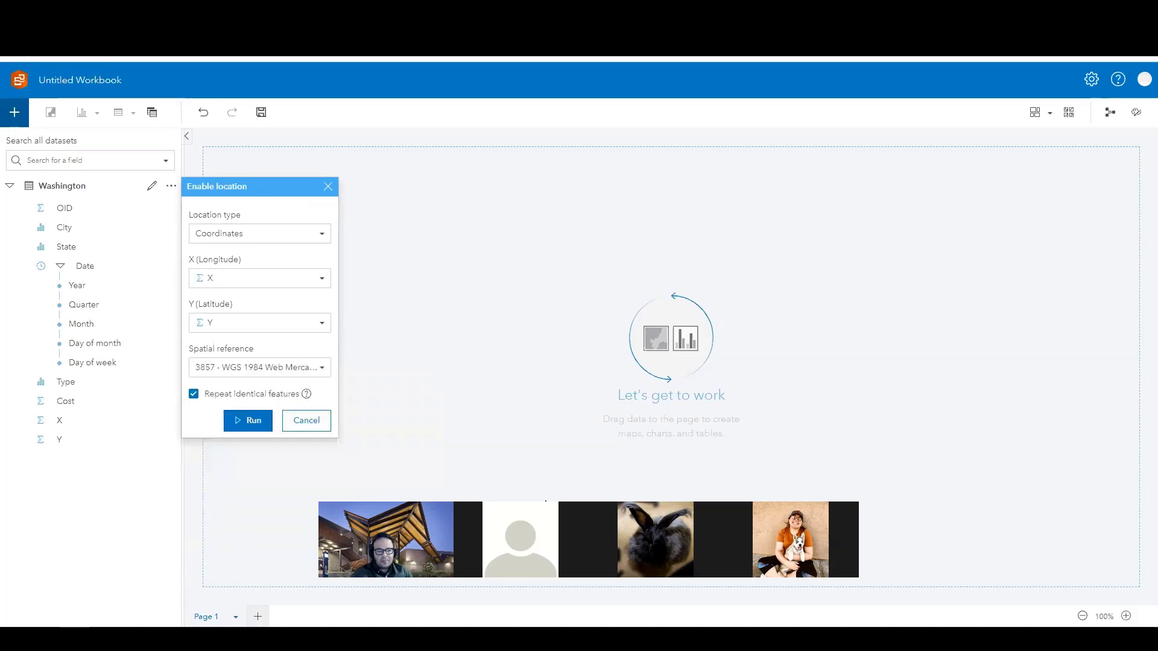
pyautogui.click(242, 428)
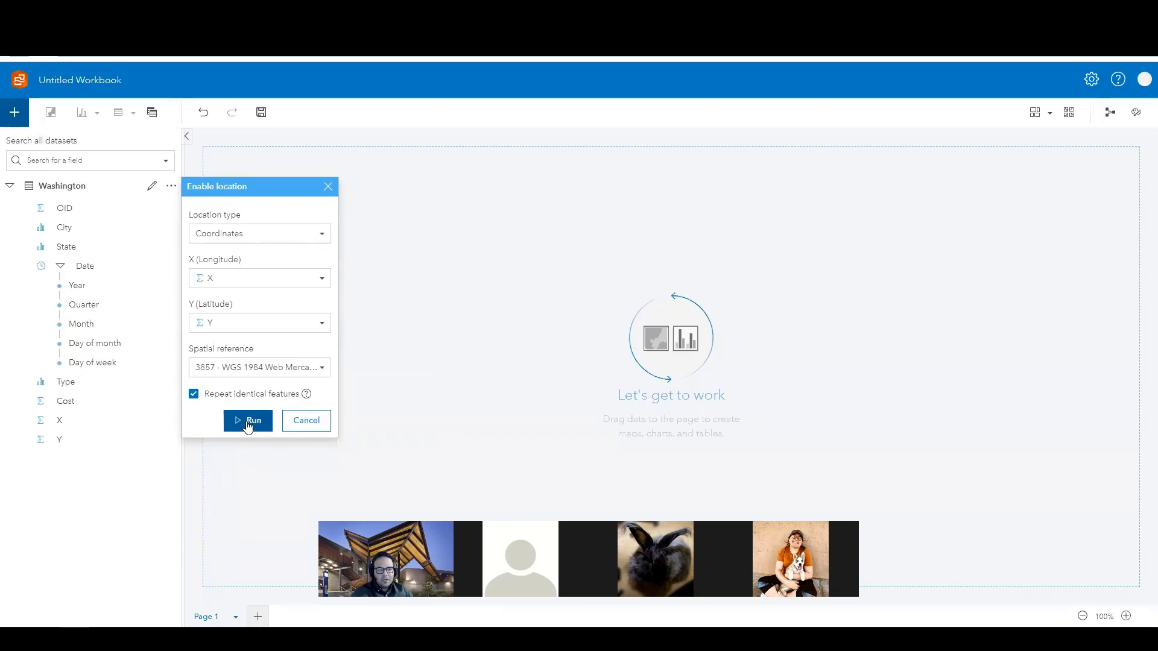
pyautogui.click(247, 425)
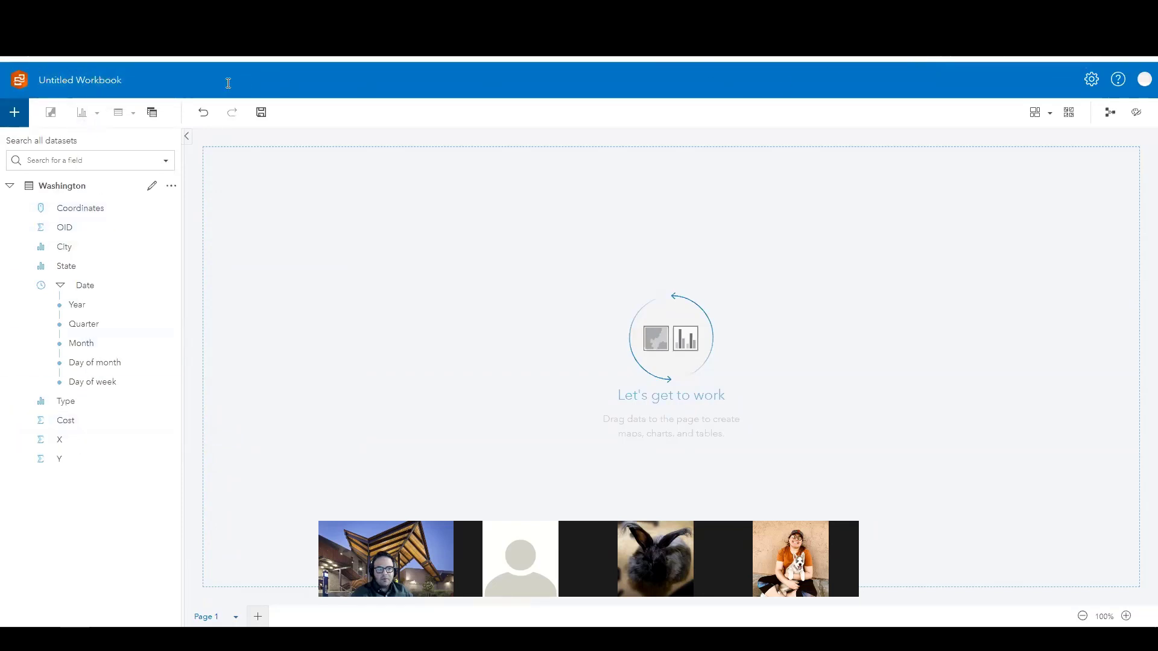
# - Switch back to the lesson page and review its steps for renaming the dataset and viewing the data table
pyautogui.hotkey('ctrl', 'Tab')
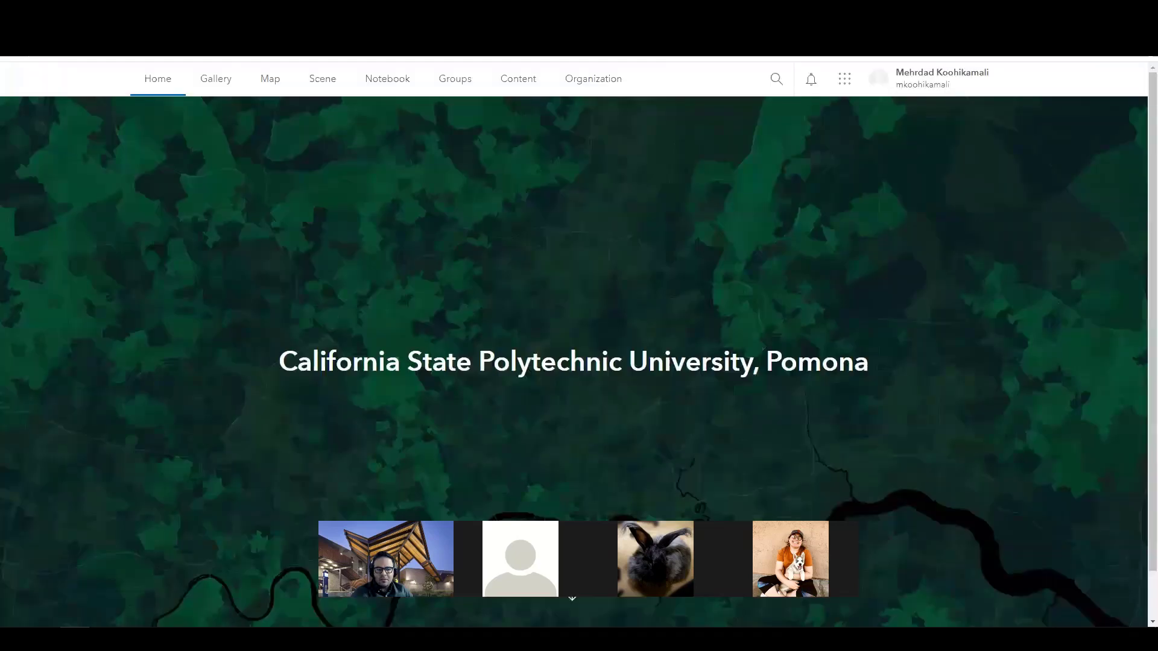
pyautogui.hotkey('ctrl', 'Tab')
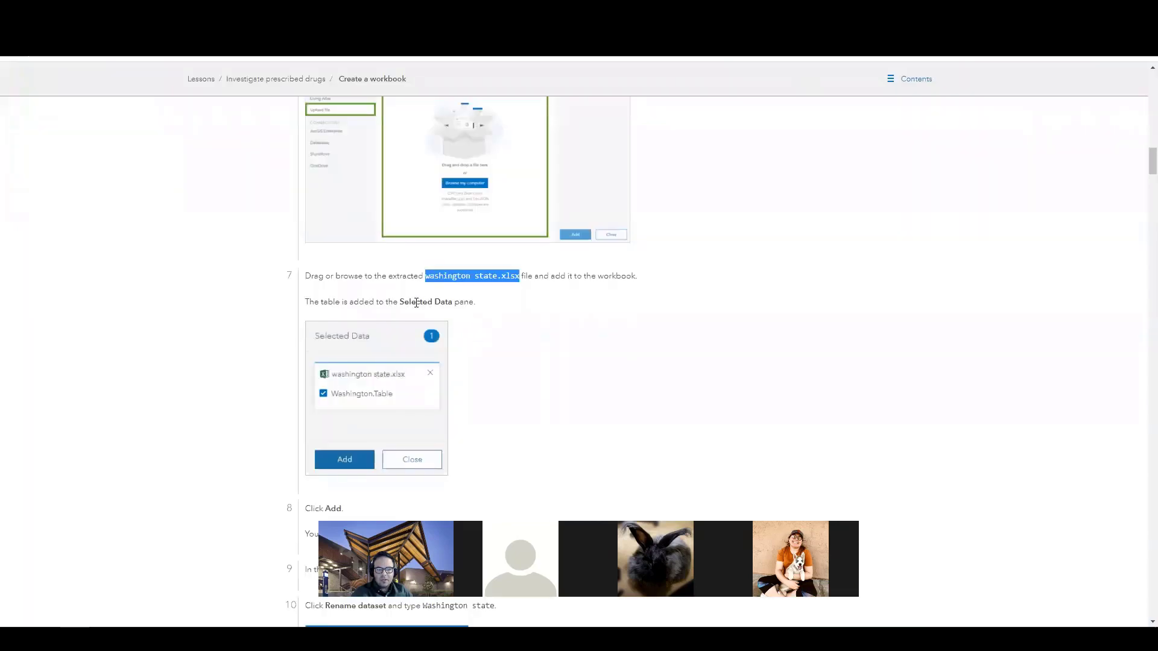
pyautogui.scroll(-3, 454, 378)
pyautogui.scroll(-2, 398, 372)
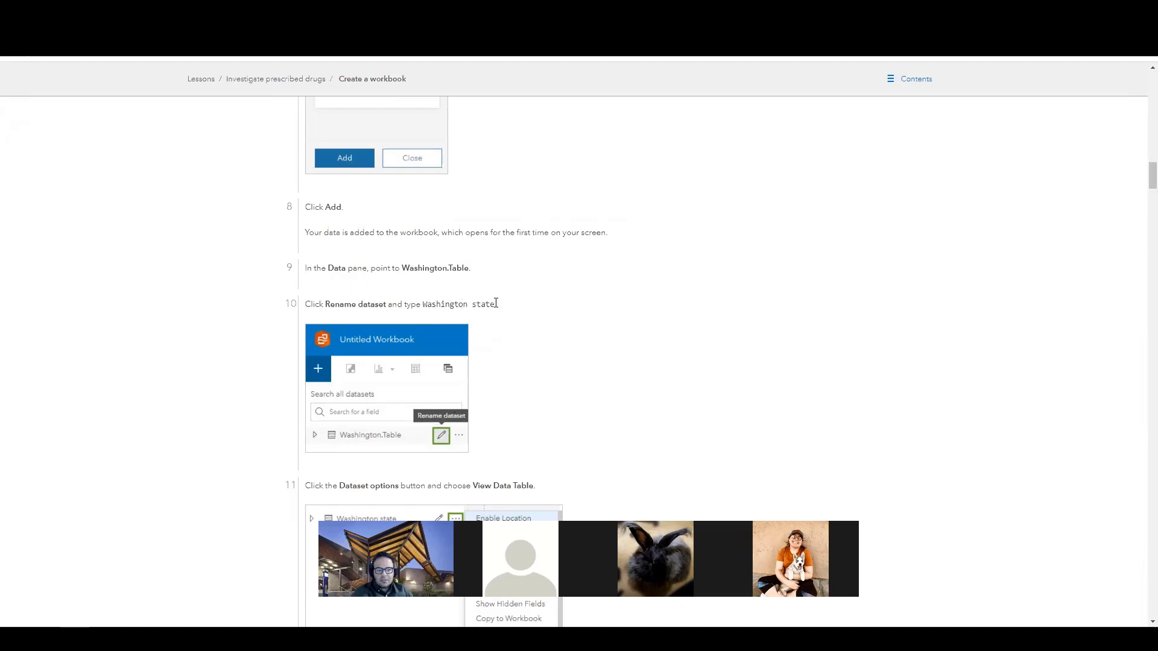
pyautogui.scroll(-3, 515, 328)
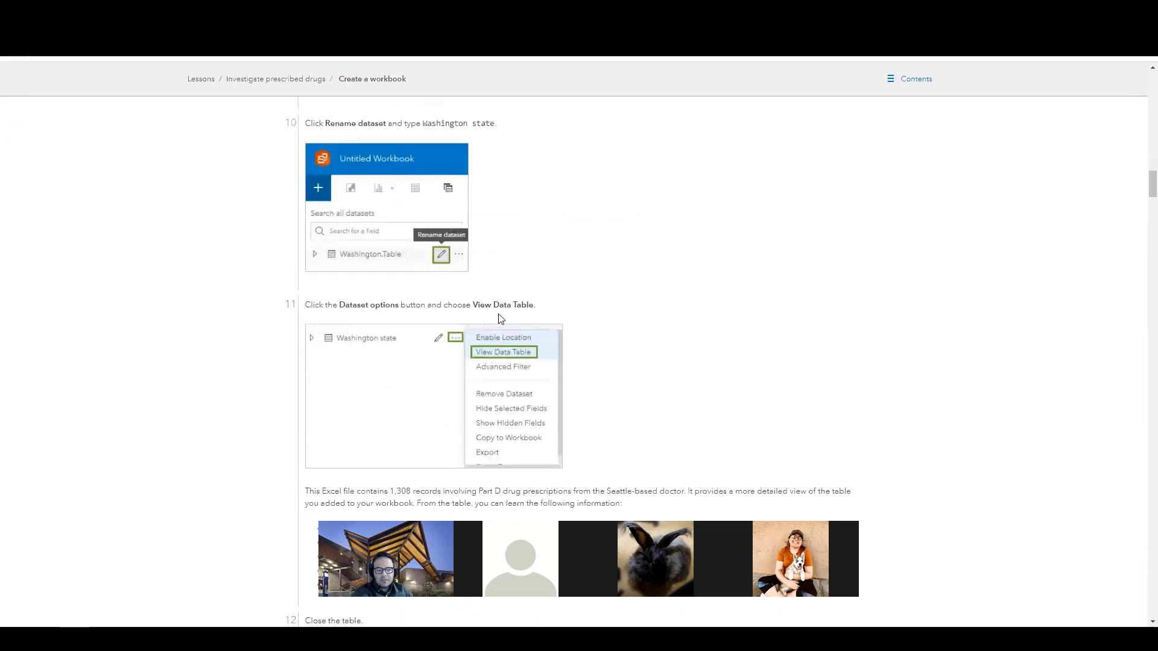
# - Switch from the lesson page back to the ArcGIS Insights workbook
pyautogui.moveTo(496, 305); pyautogui.dragTo(536, 306)
pyautogui.hotkey('alt', 'Tab')
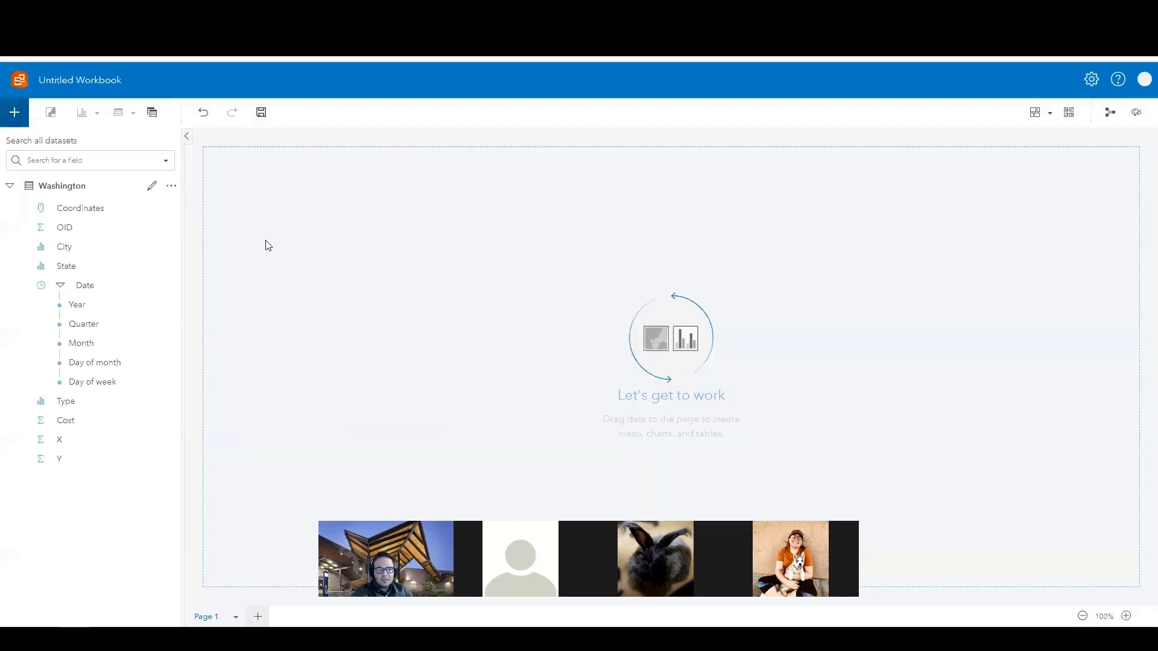
# - Remove the Washington dataset from the workbook and undo the removal
pyautogui.click(171, 185)
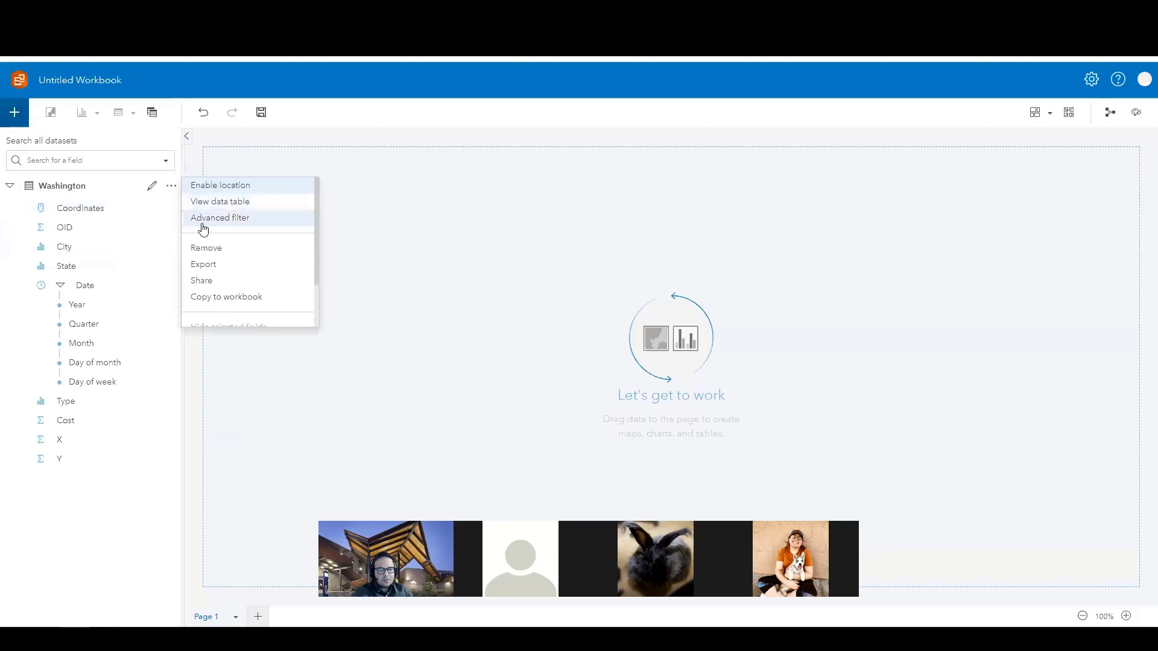
pyautogui.click(208, 250)
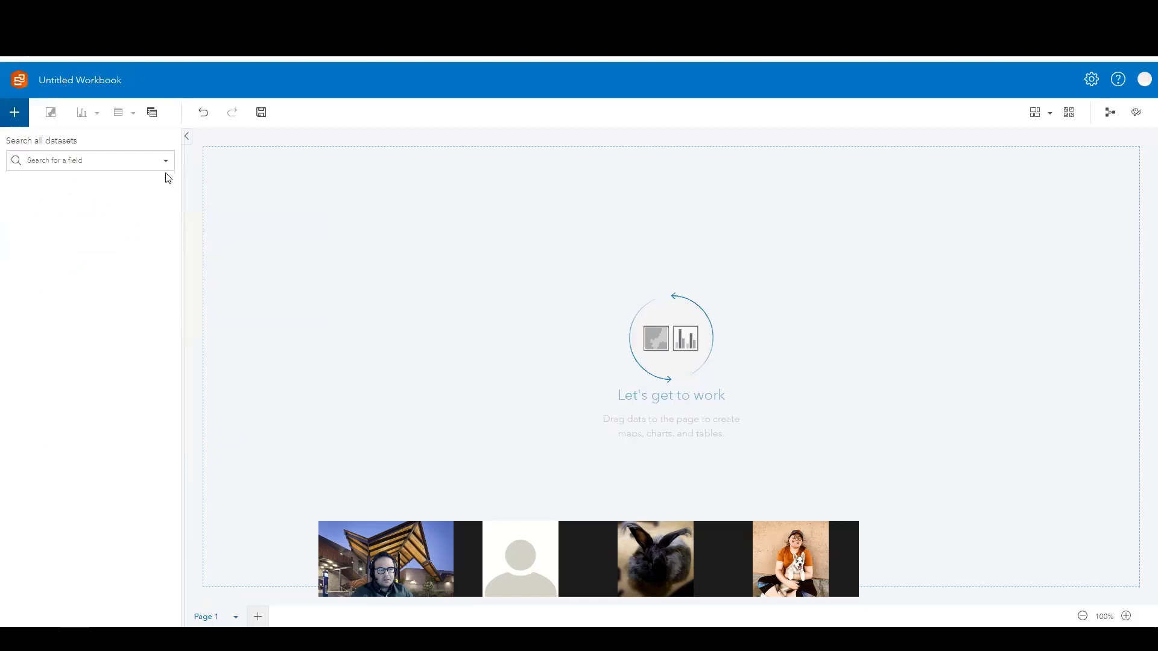
pyautogui.click(204, 118)
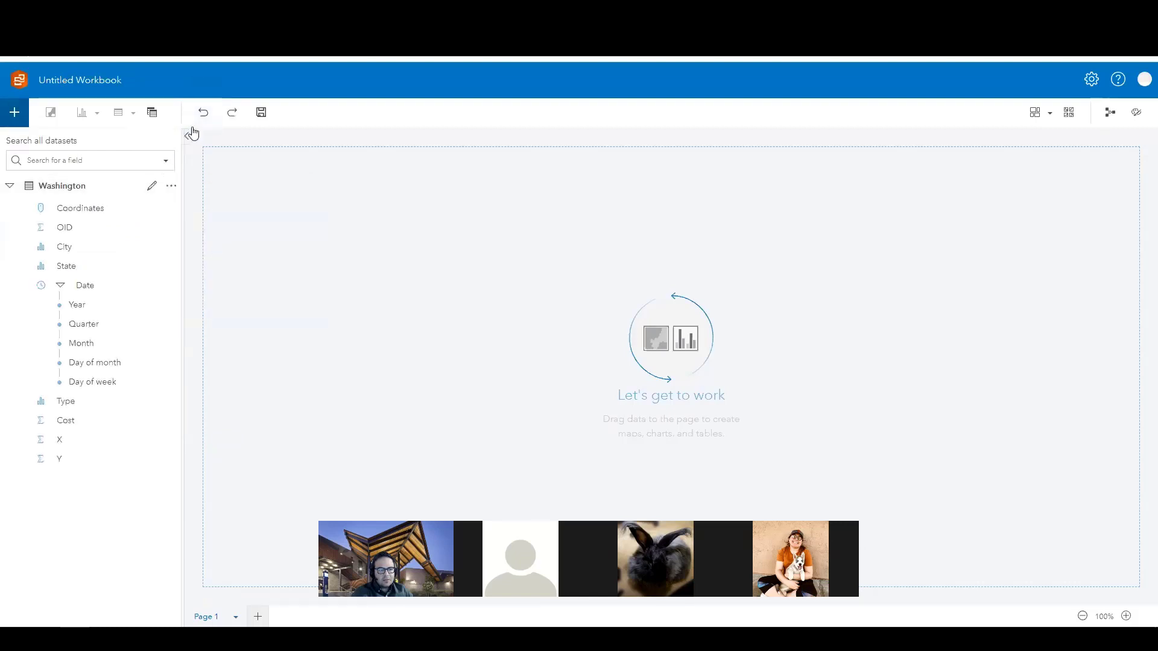
# - Rename the Washington dataset as Washington state
pyautogui.click(153, 187)
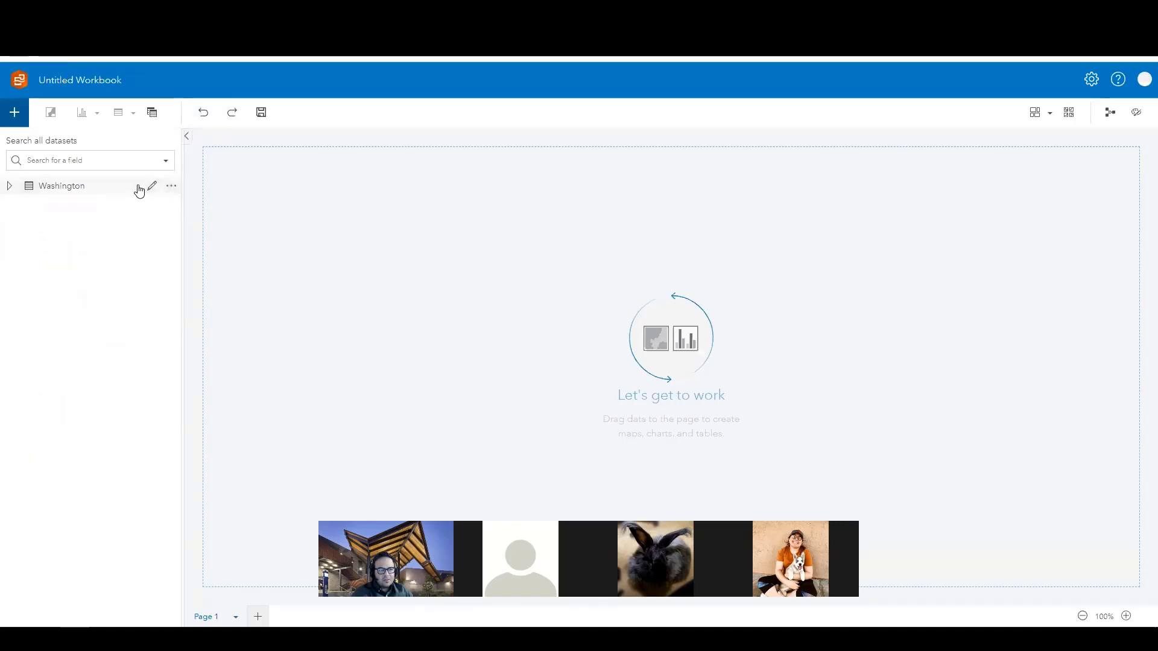
pyautogui.press('End')
pyautogui.write('state')
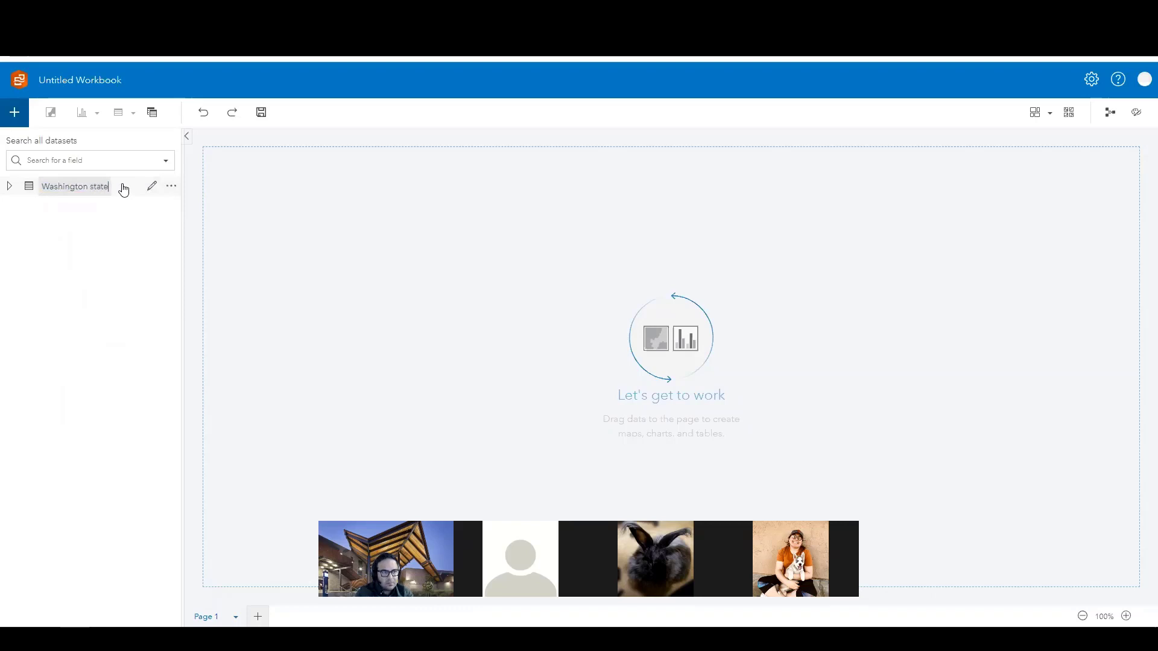
pyautogui.press('Return')
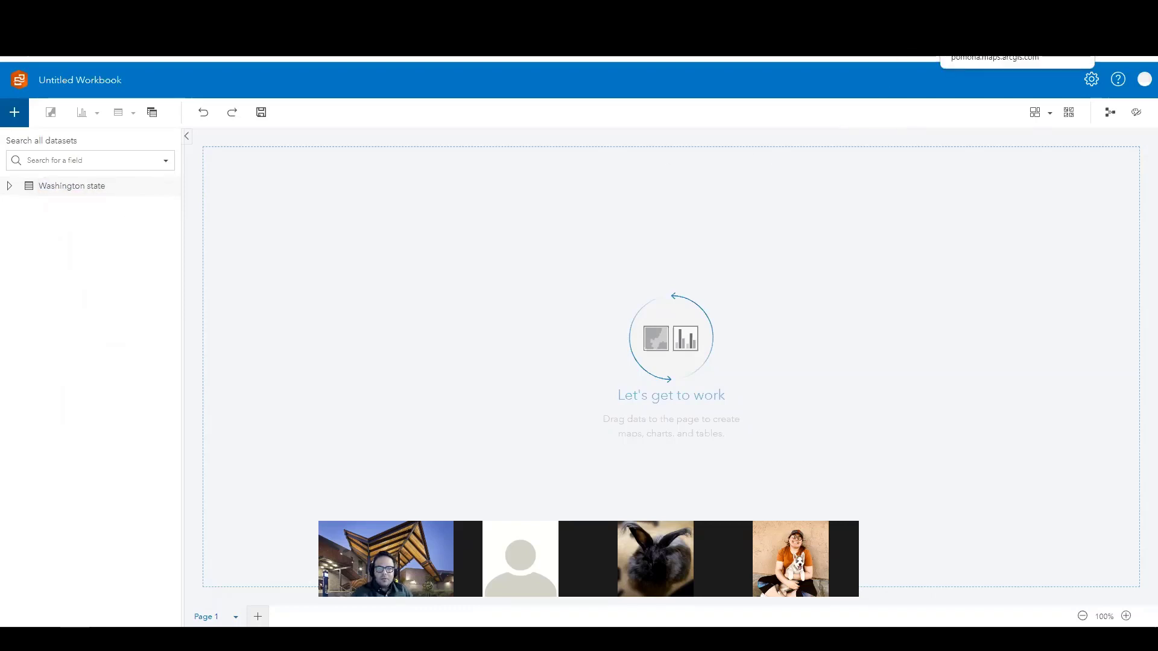
# - Switch to the lesson page, review the data table notes, and copy "Lidocaine Prescriptions" from the workbook naming step
pyautogui.click(928, 12)
pyautogui.scroll(-3, 528, 411)
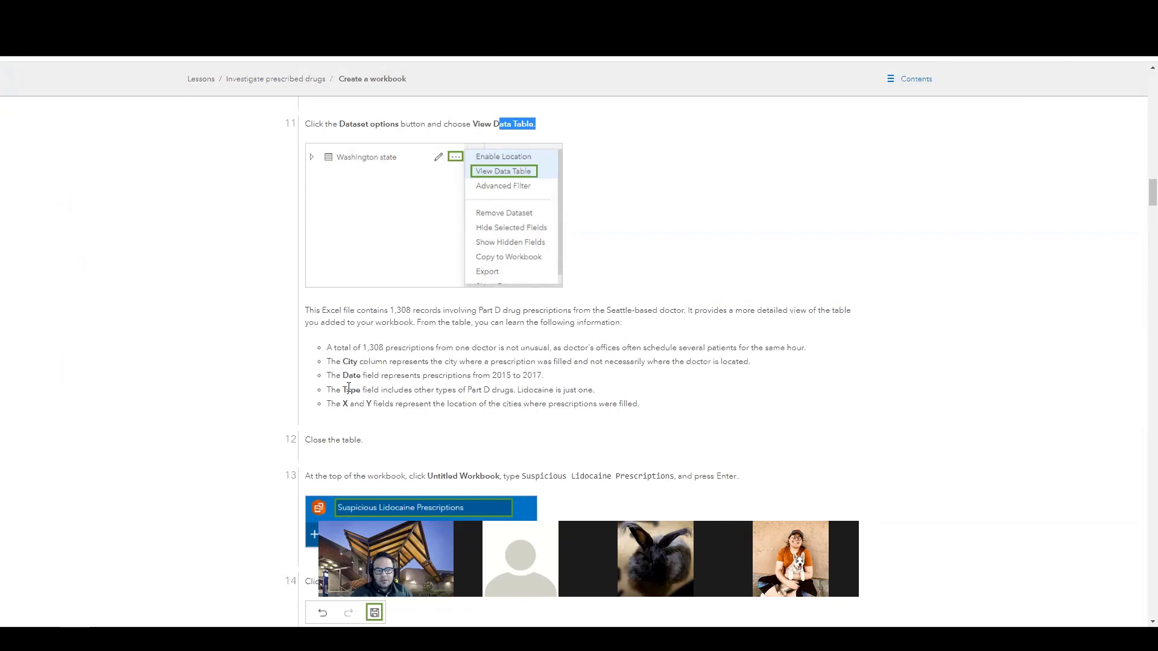
pyautogui.scroll(-2, 362, 386)
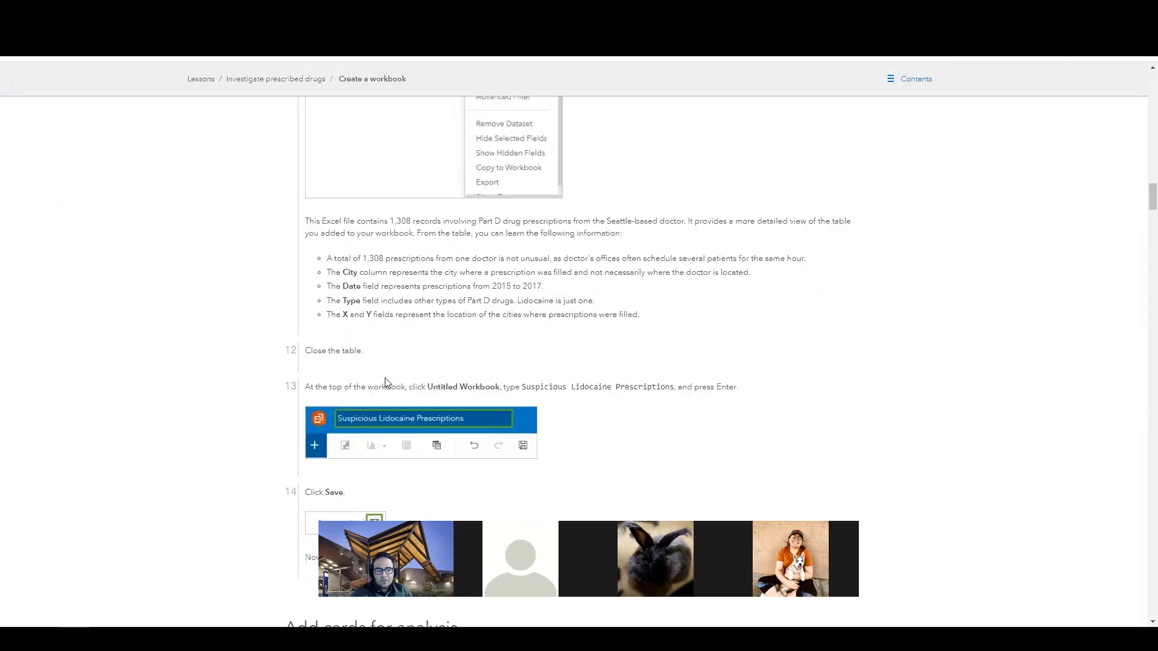
pyautogui.moveTo(570, 354); pyautogui.dragTo(674, 359)
pyautogui.hotkey('ctrl', 'c')
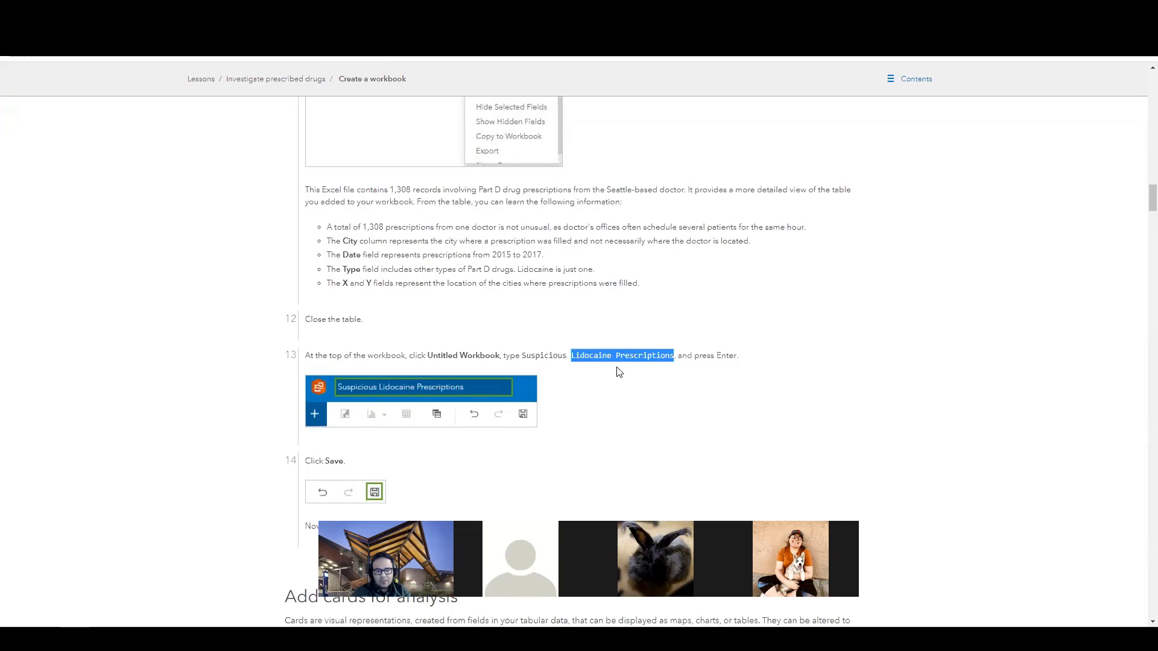
# - Back in ArcGIS Insights, name the workbook with the copied "Lidocaine Prescriptions", an underscore, the surname and "_v2", and save it
pyautogui.hotkey('ctrl', 'Tab')
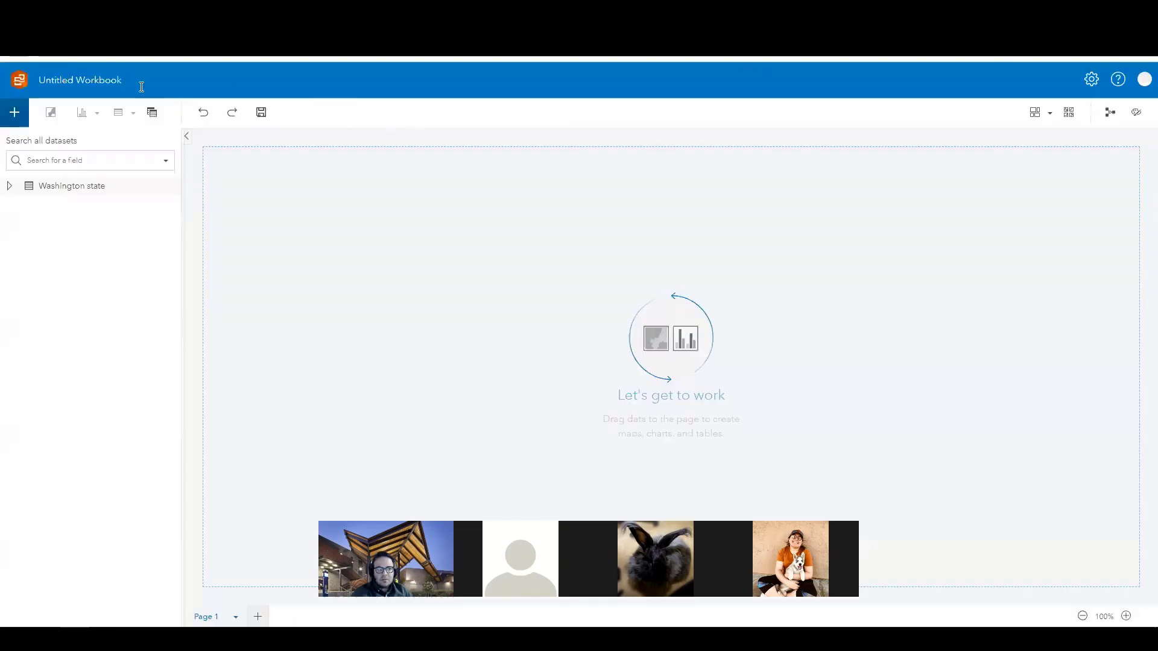
pyautogui.click(53, 82)
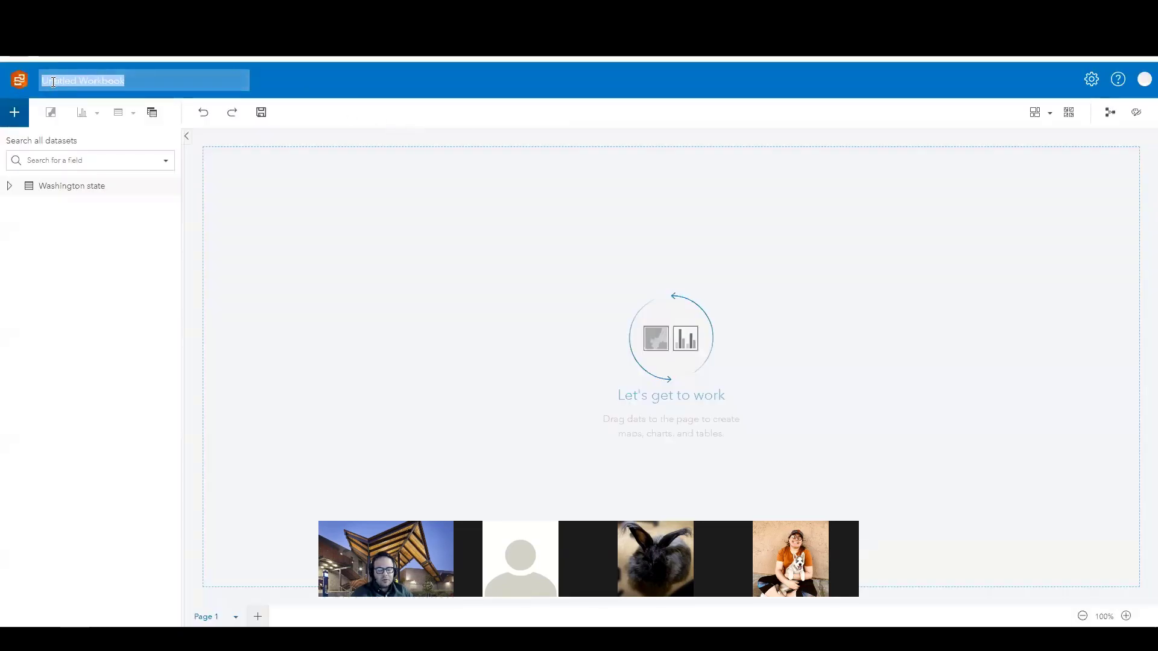
pyautogui.hotkey('ctrl', 'v')
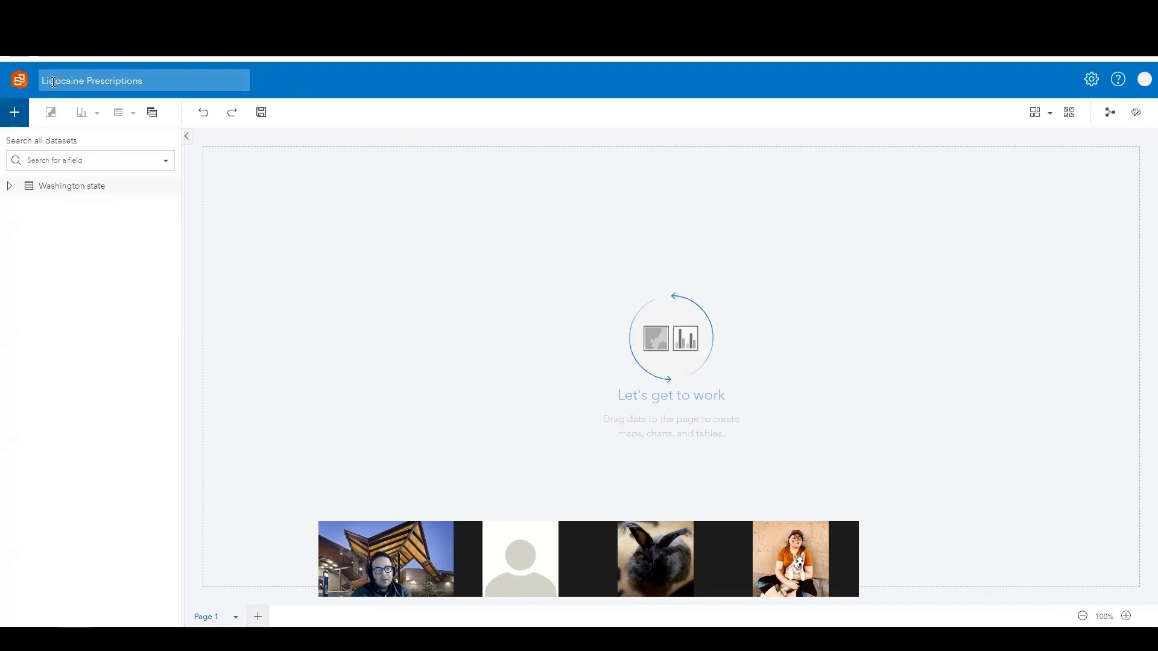
pyautogui.write('_Koohikamali')
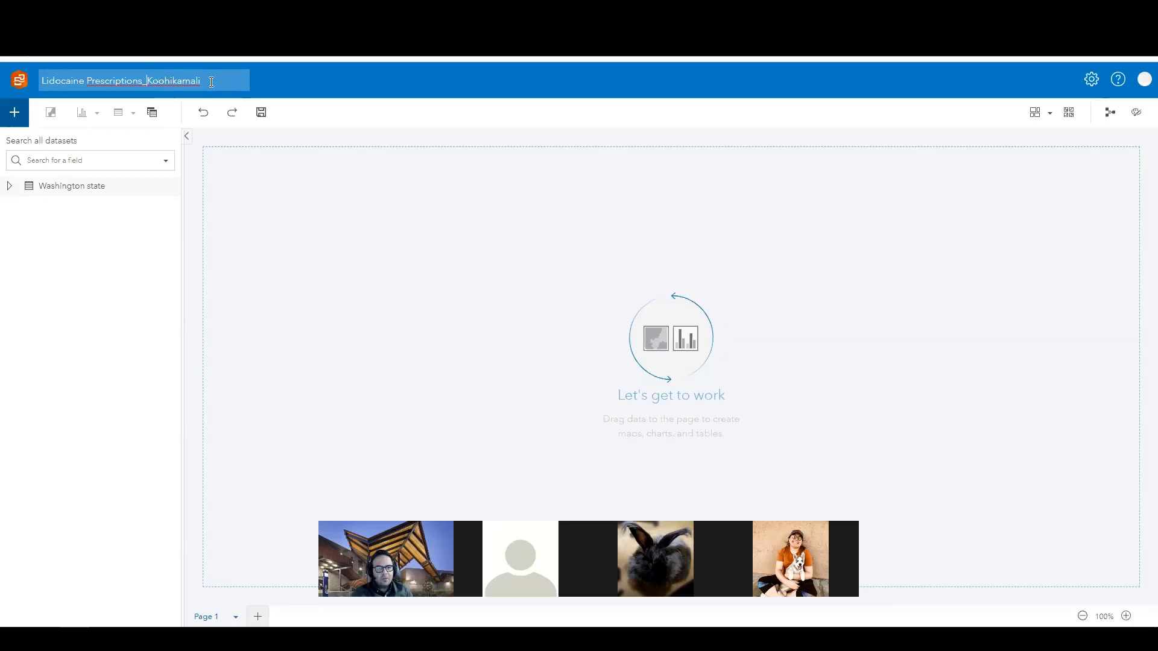
pyautogui.moveTo(205, 81); pyautogui.dragTo(147, 83)
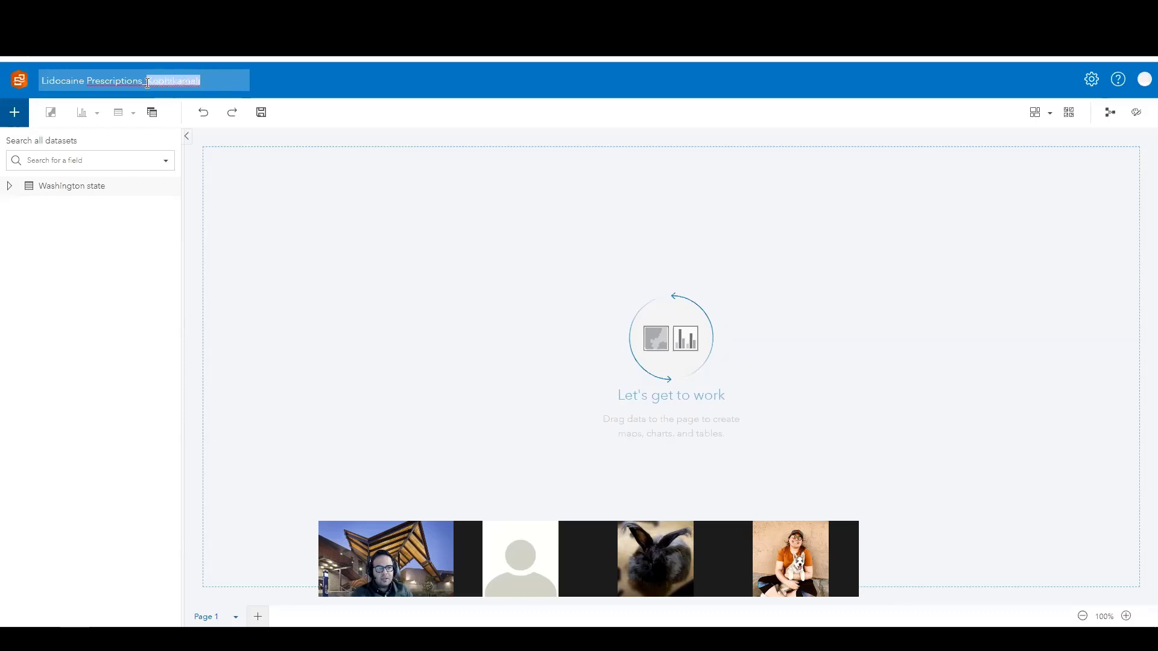
pyautogui.click(208, 82)
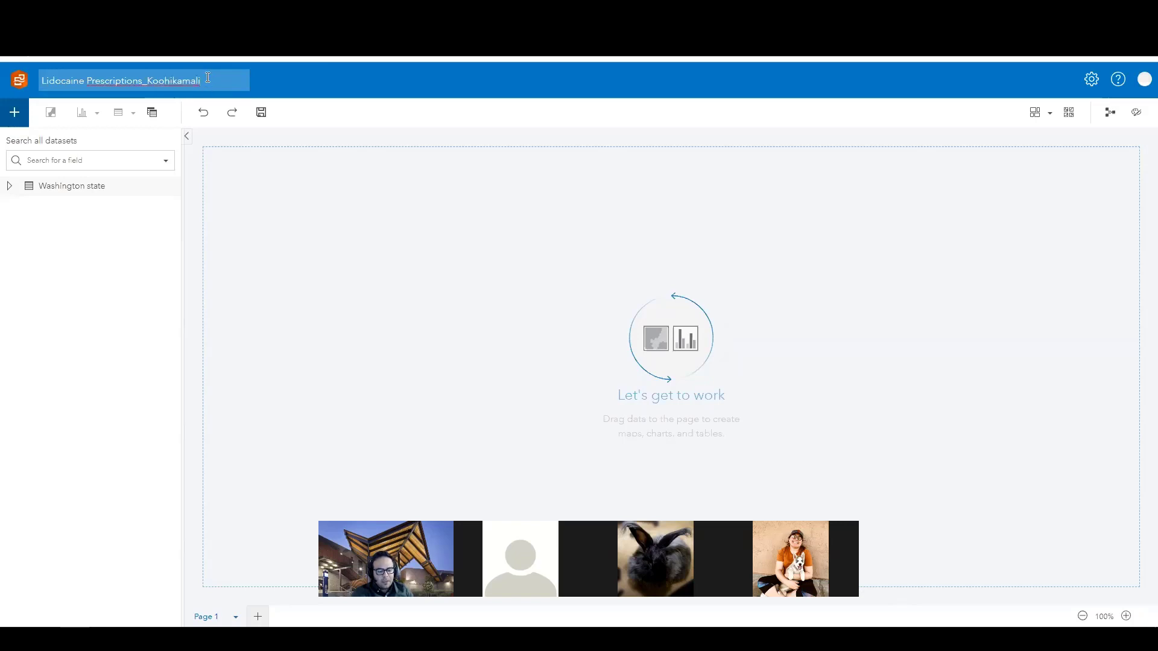
pyautogui.write('_2')
pyautogui.press('Return')
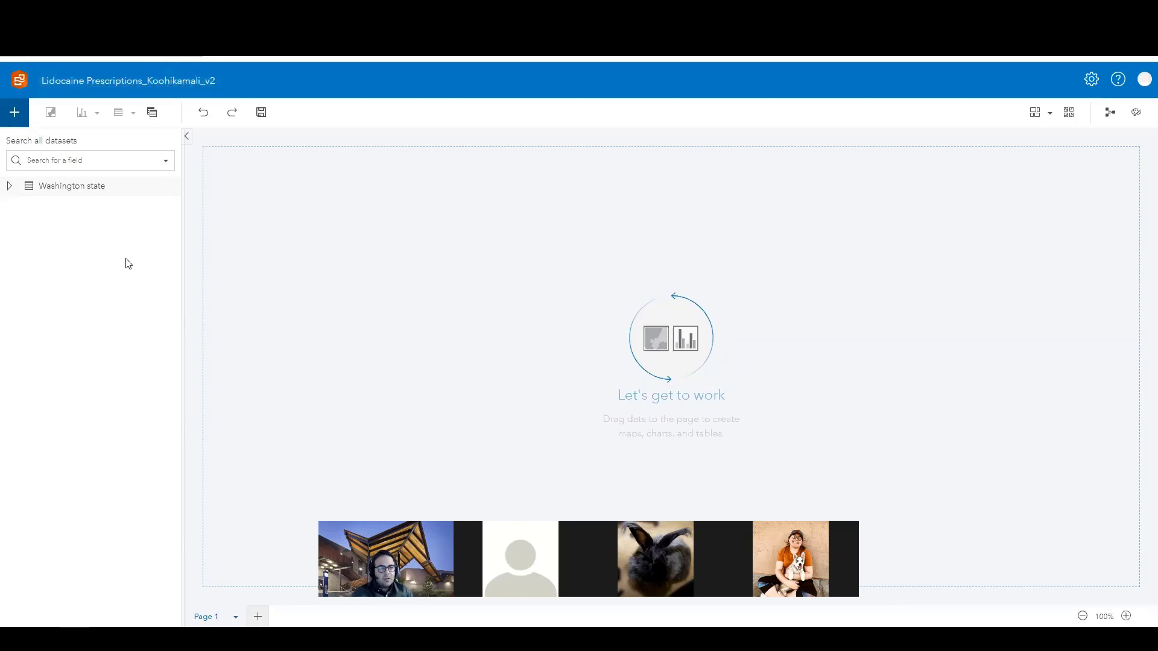
pyautogui.click(215, 83)
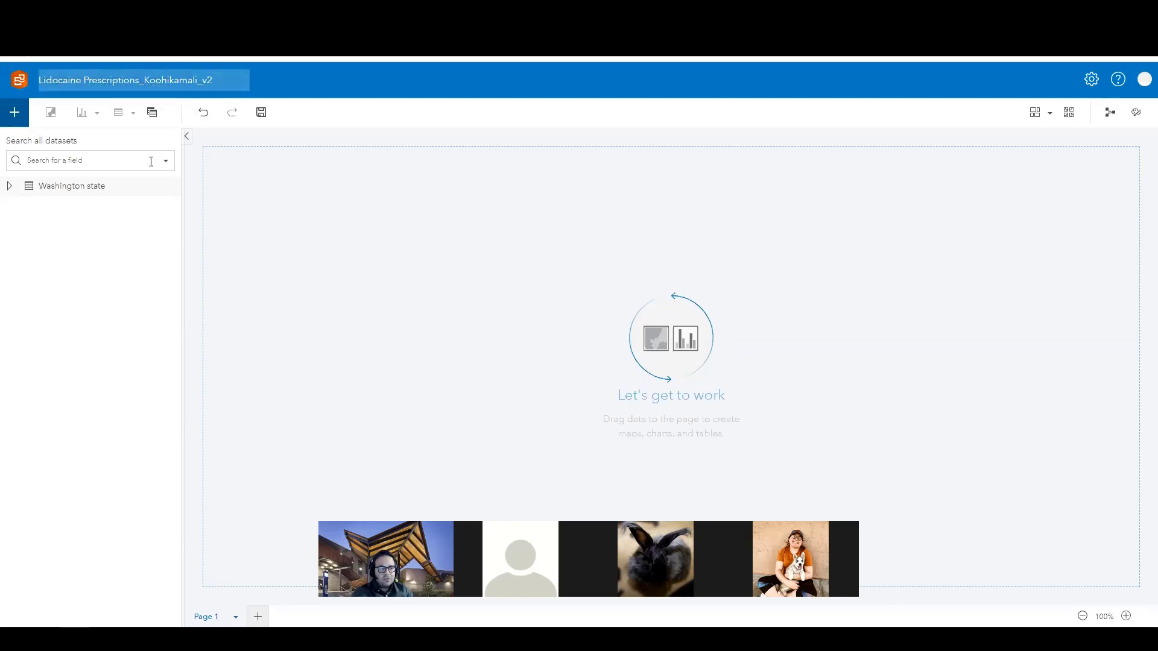
pyautogui.click(174, 140)
pyautogui.click(262, 115)
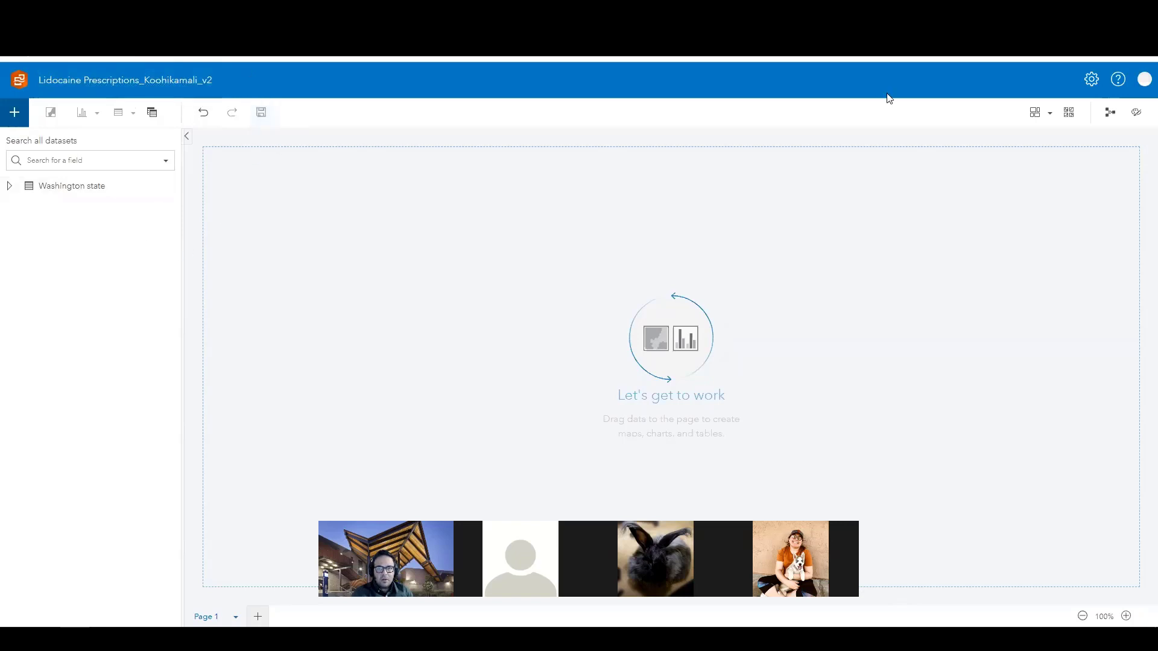
# - Switch to the lesson page and review the Add cards for analysis section through step 7 on selecting the Coordinates field
pyautogui.hotkey('ctrl', 'Tab')
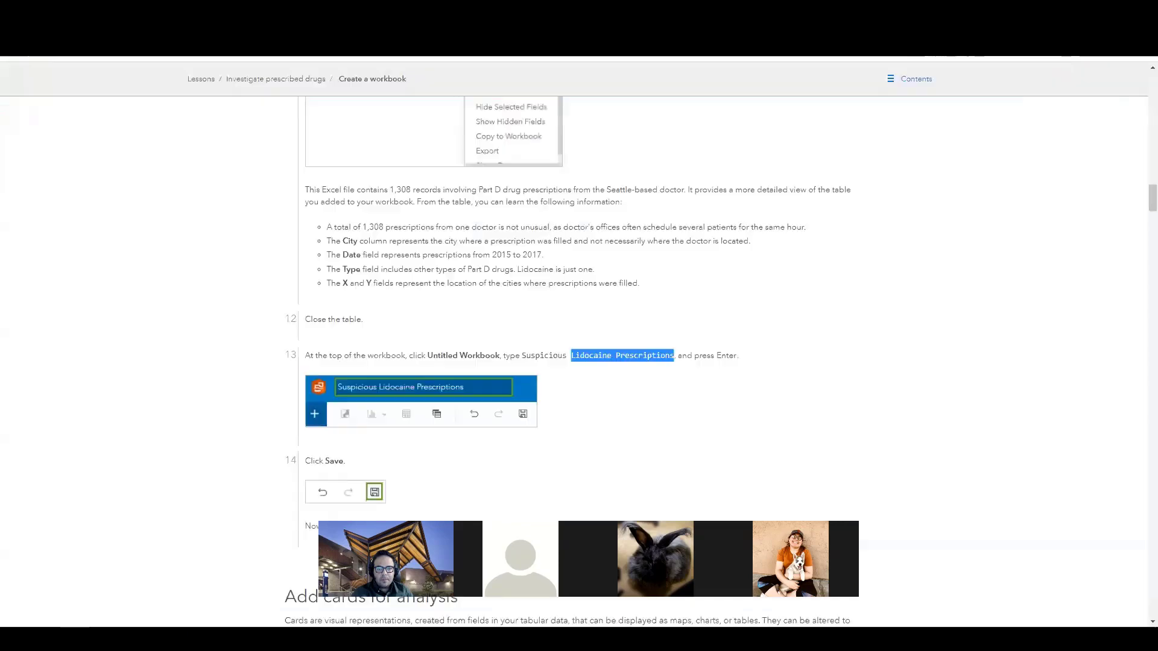
pyautogui.scroll(-4, 366, 388)
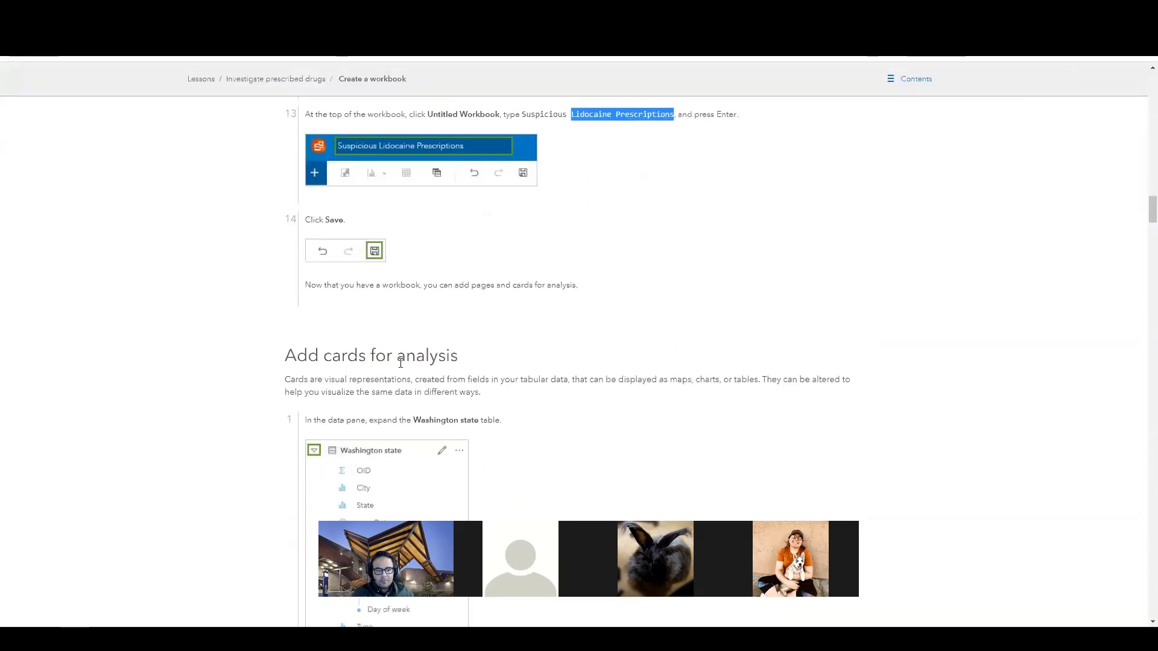
pyautogui.scroll(-3, 366, 388)
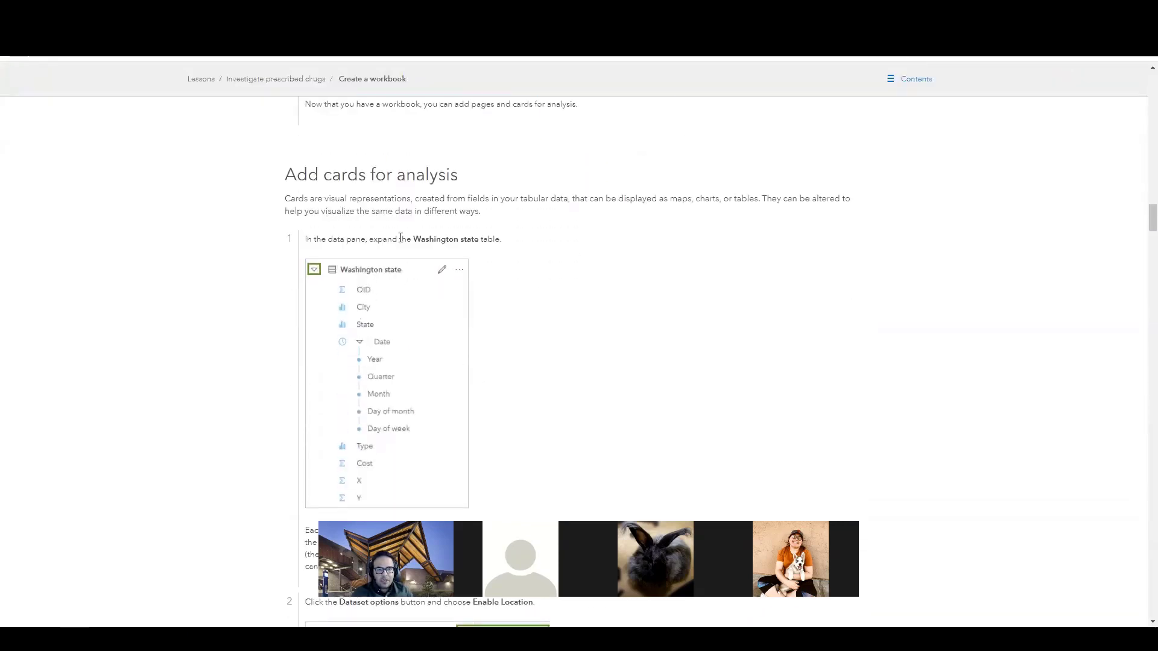
pyautogui.scroll(-4, 455, 254)
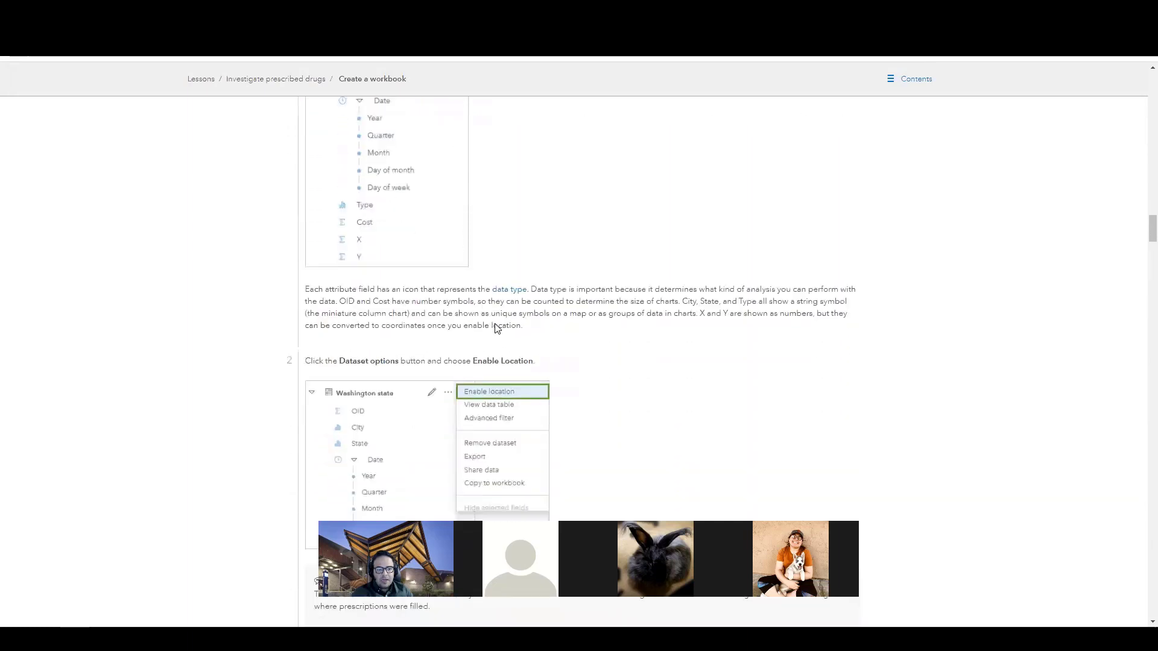
pyautogui.scroll(-2, 525, 343)
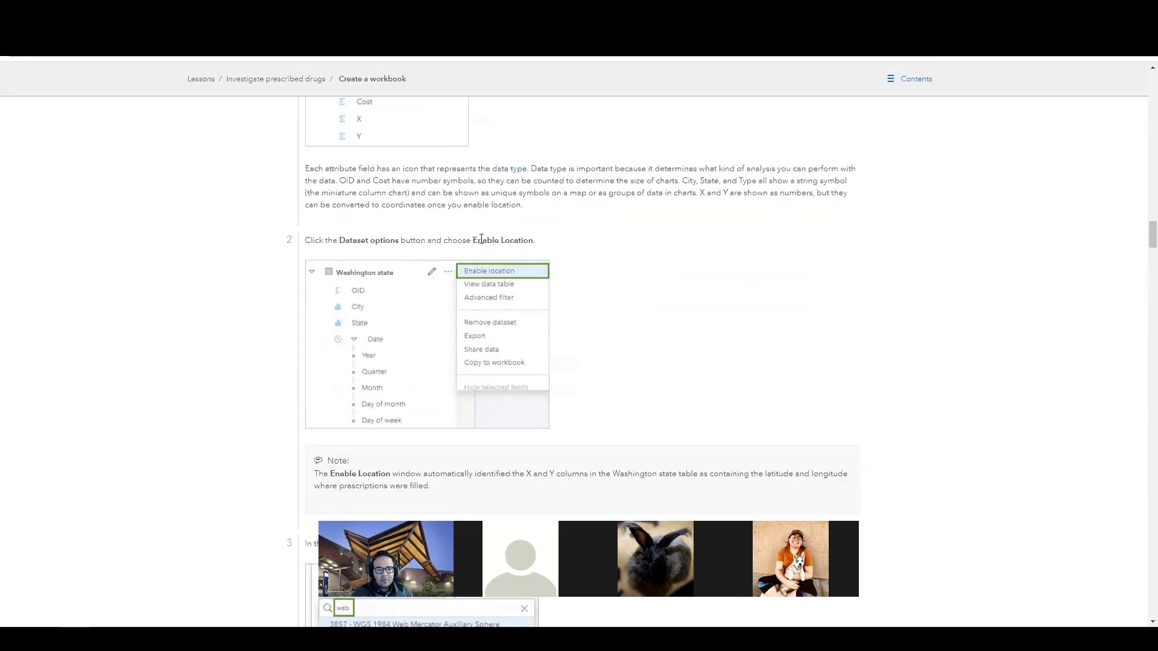
pyautogui.moveTo(474, 242); pyautogui.dragTo(544, 244)
pyautogui.scroll(-5, 593, 272)
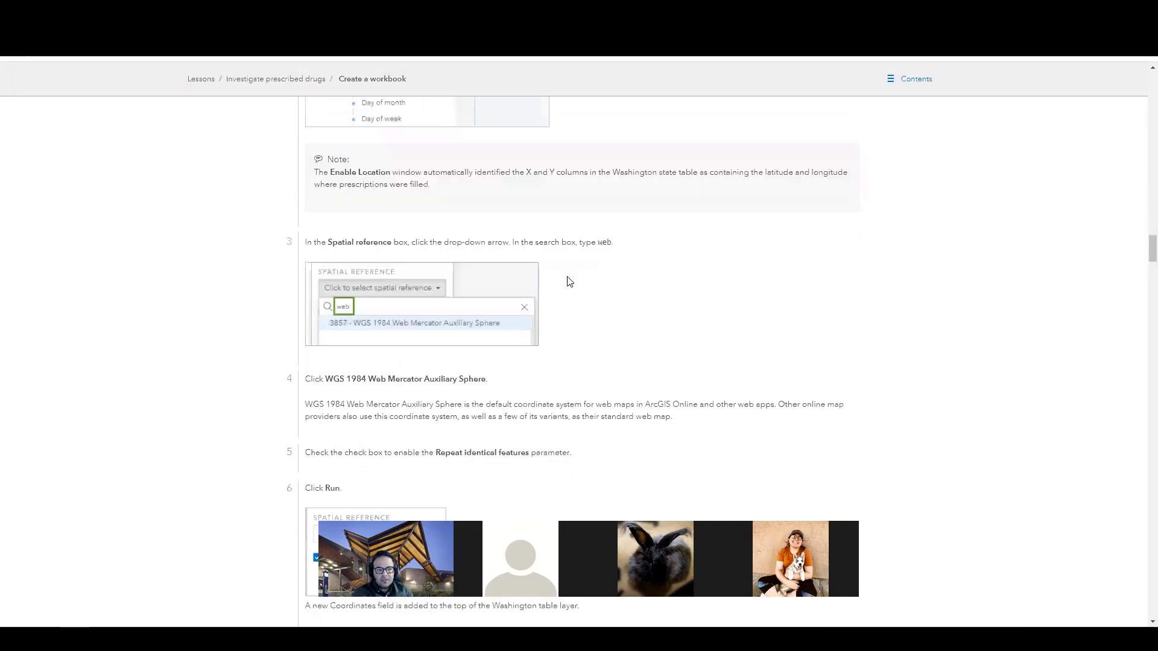
pyautogui.scroll(-1, 362, 271)
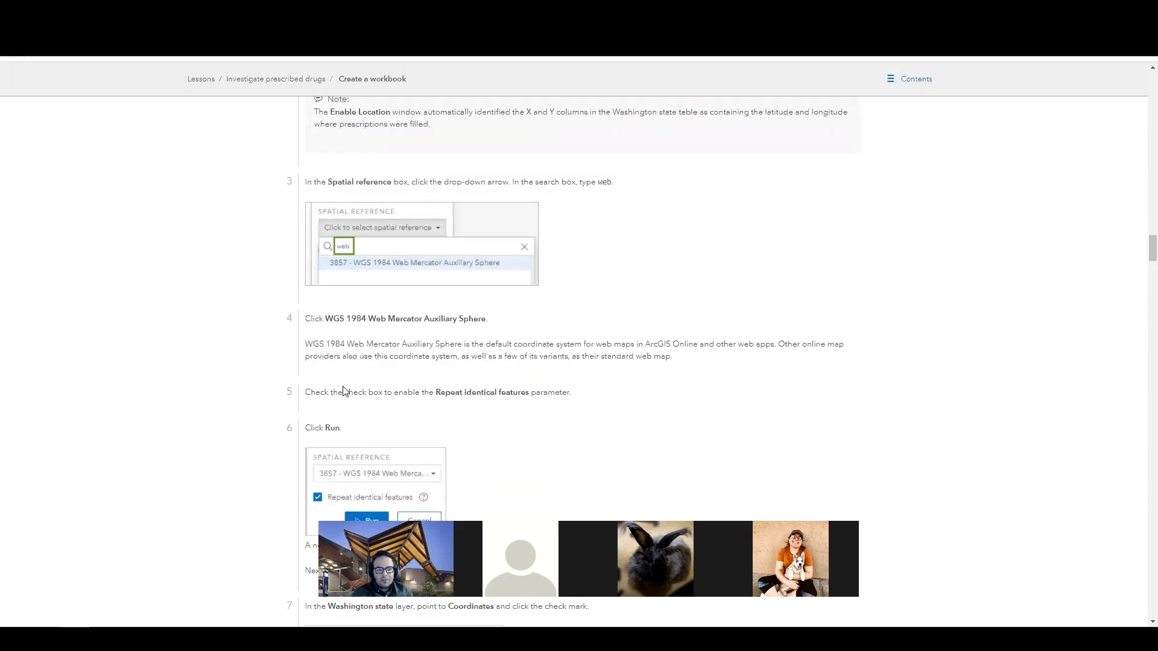
pyautogui.scroll(-4, 357, 405)
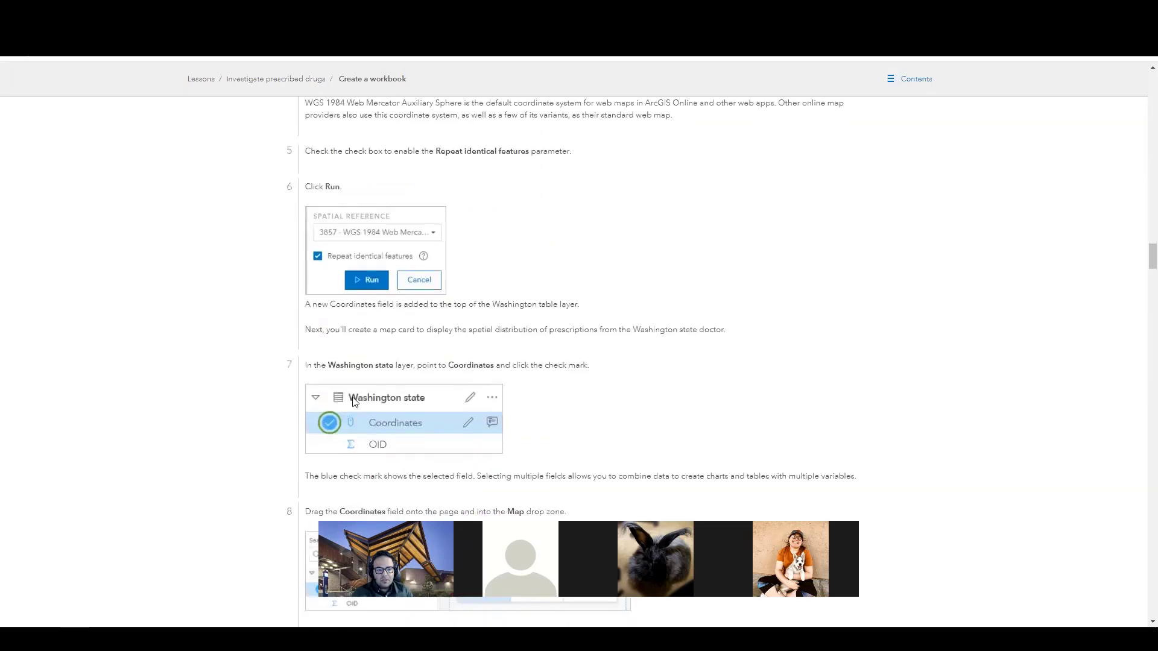
pyautogui.moveTo(306, 362); pyautogui.dragTo(589, 366)
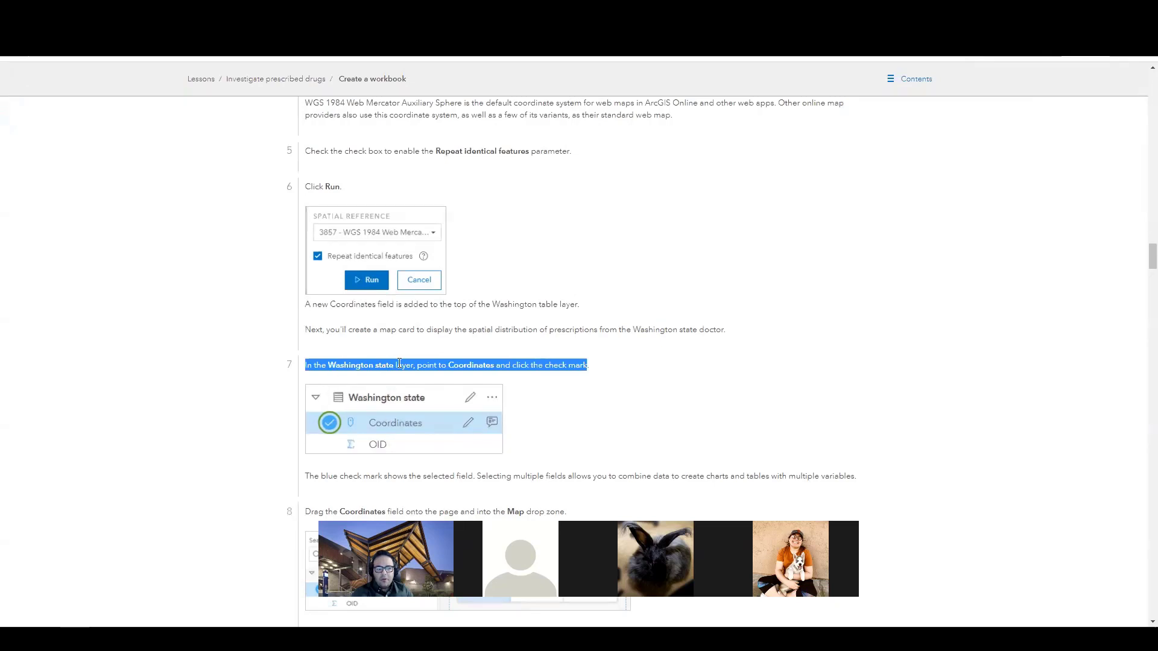
# - Return to ArcGIS Insights, create a map card from the Washington state dataset's Coordinates field, and save the workbook
pyautogui.hotkey('alt', 'Tab')
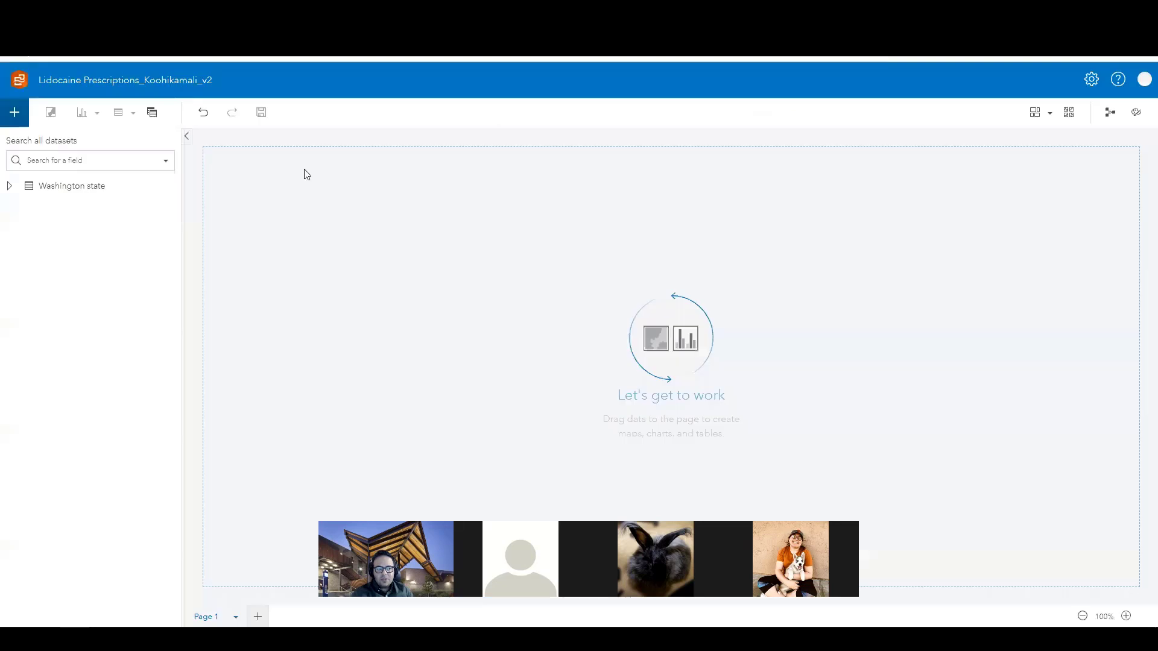
pyautogui.click(9, 188)
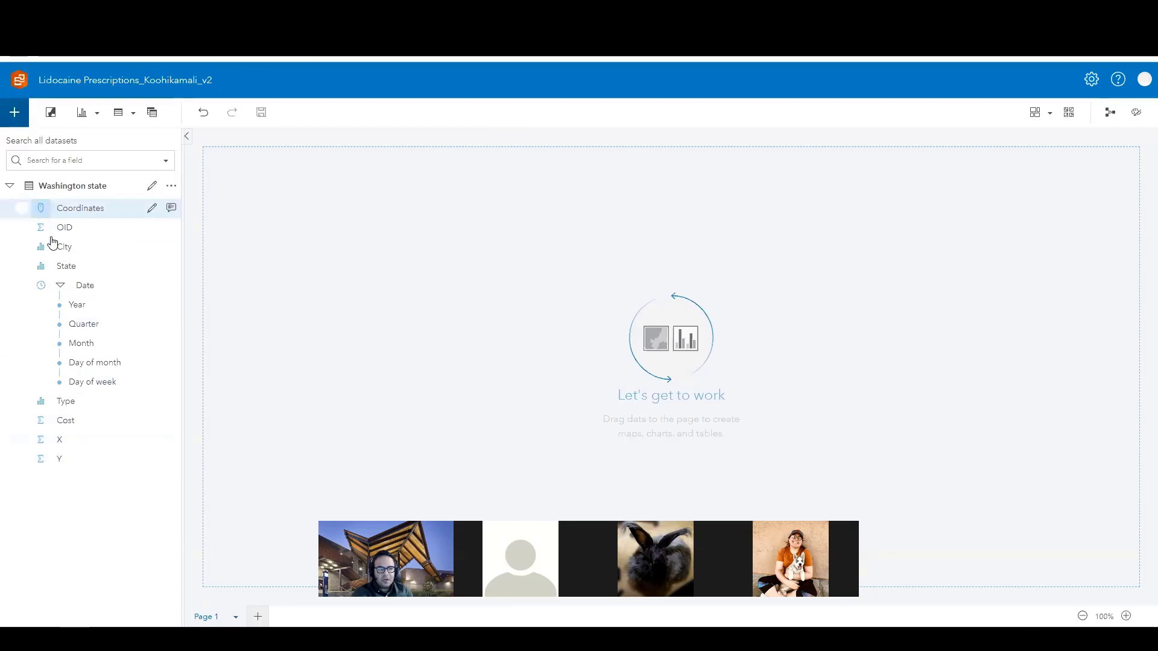
pyautogui.click(21, 210)
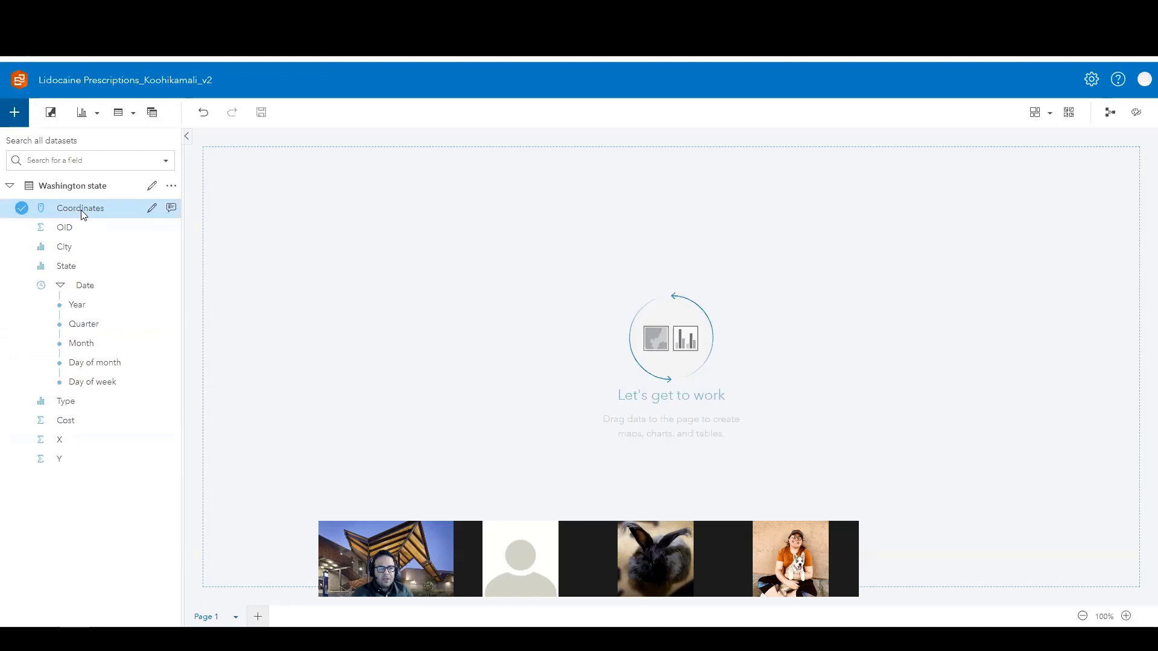
pyautogui.moveTo(83, 212); pyautogui.dragTo(244, 195)
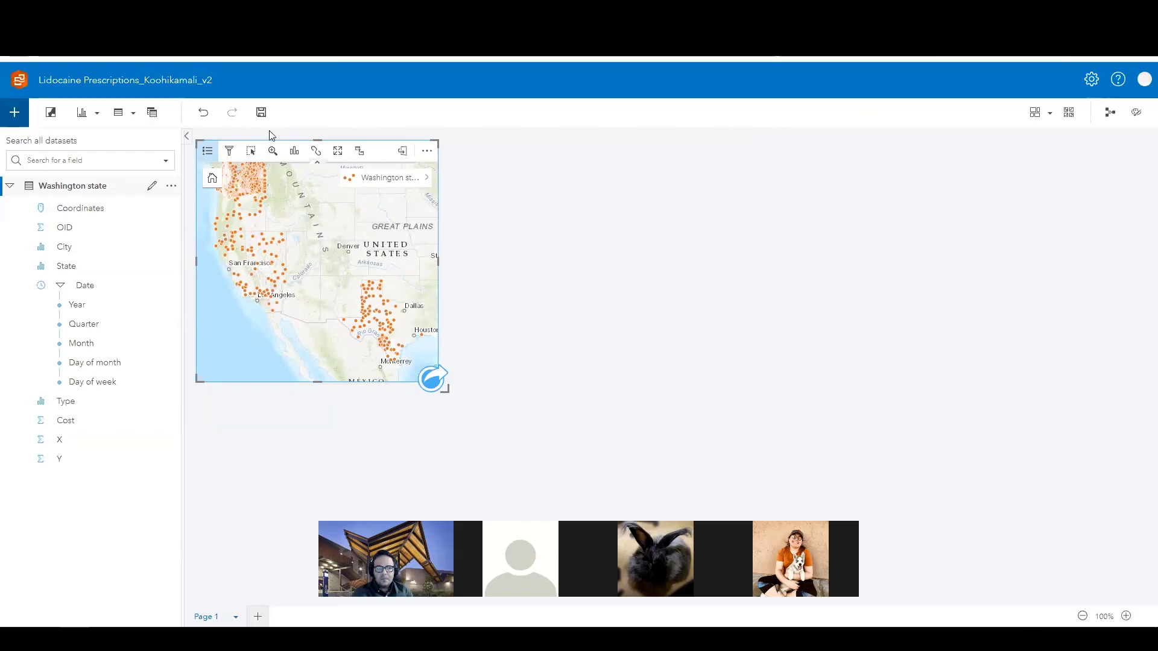
pyautogui.click(260, 114)
# - Review the lesson's steps from creating the map card through widening it, and return to the ArcGIS Insights workbook
pyautogui.hotkey('alt', 'Tab')
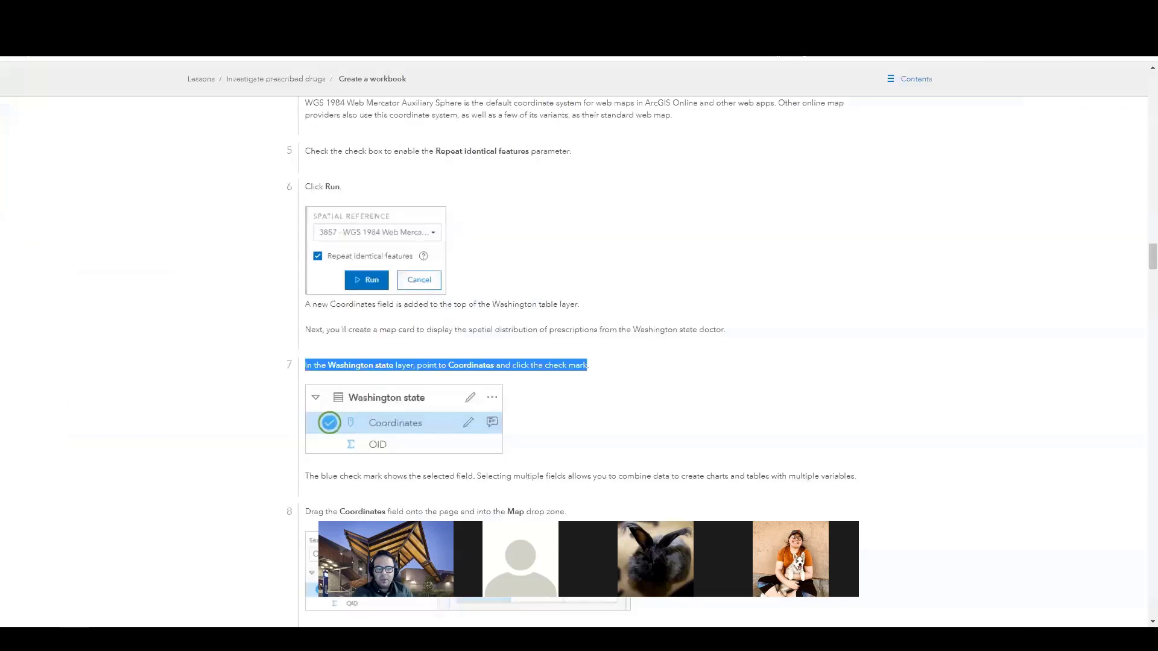
pyautogui.scroll(-3, 663, 284)
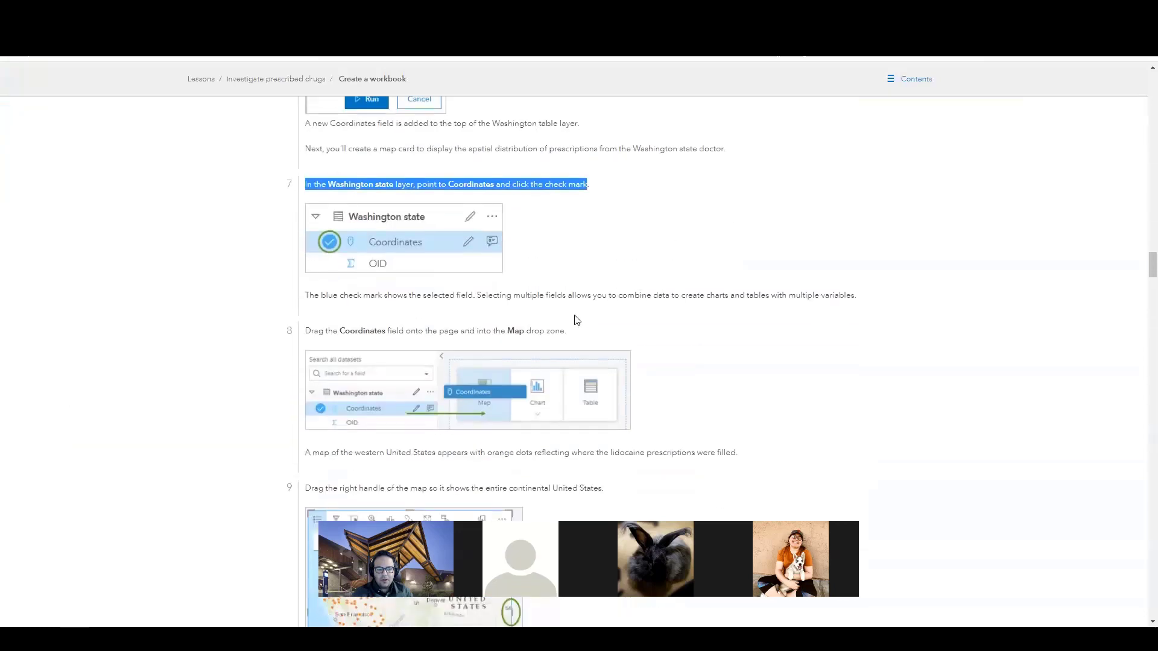
pyautogui.scroll(-5, 589, 316)
pyautogui.scroll(-2, 533, 373)
pyautogui.doubleClick(334, 434)
pyautogui.hotkey('alt', 'Tab')
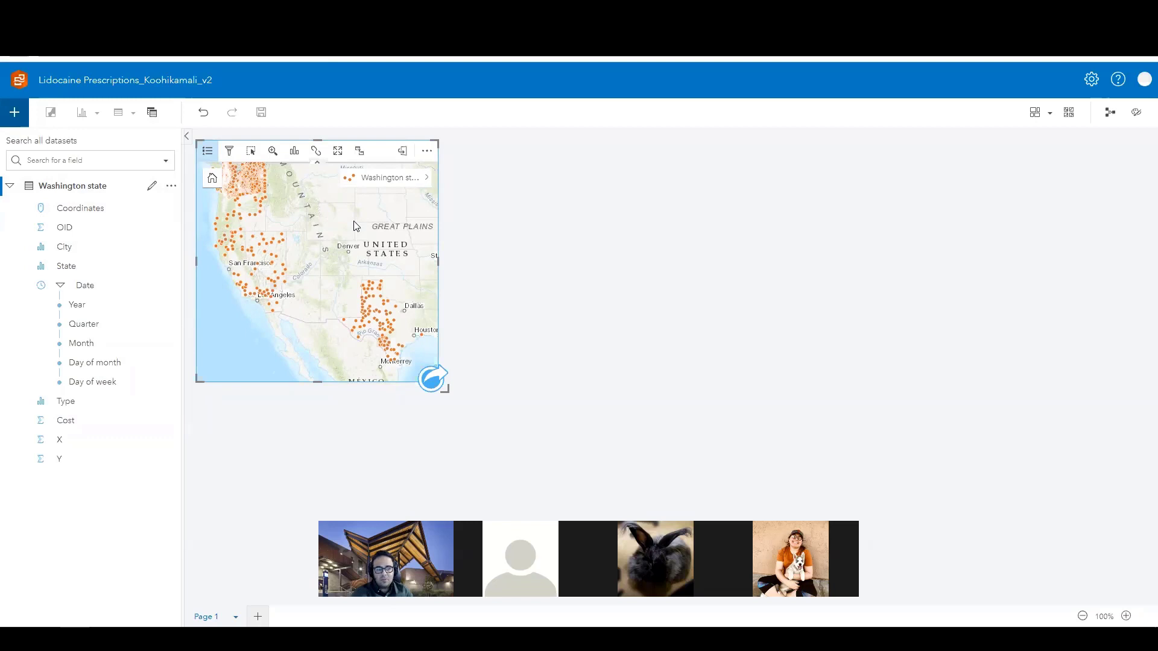
# - Change the map card's basemap to Dark Gray Canvas and save the workbook
pyautogui.click(1073, 120)
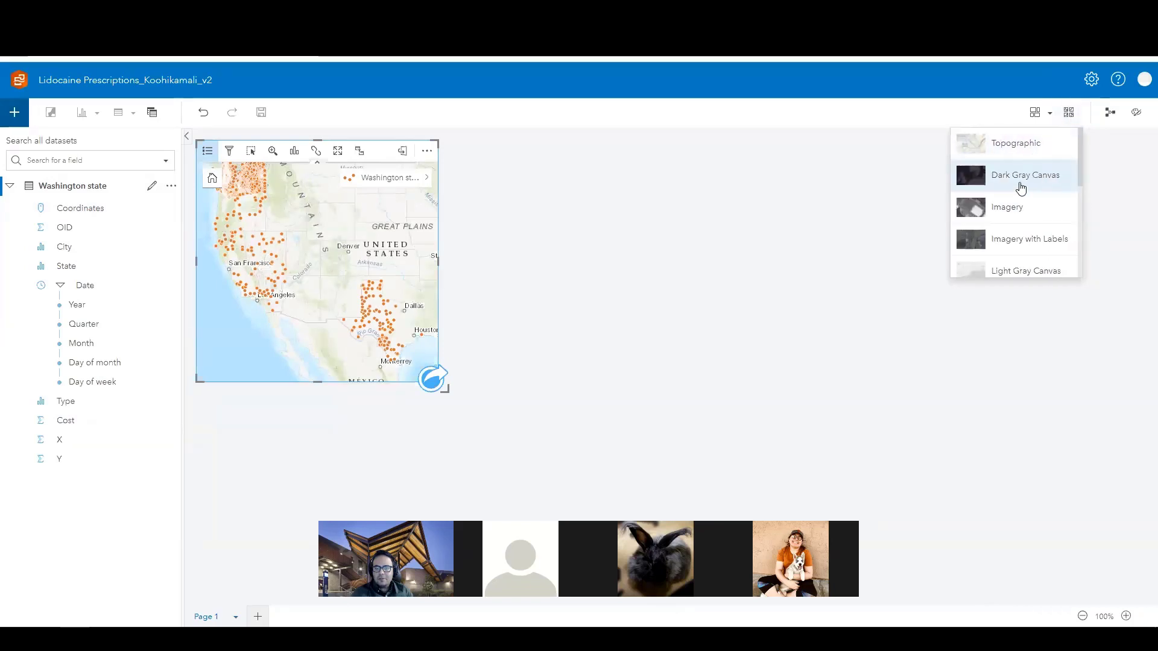
pyautogui.click(1021, 189)
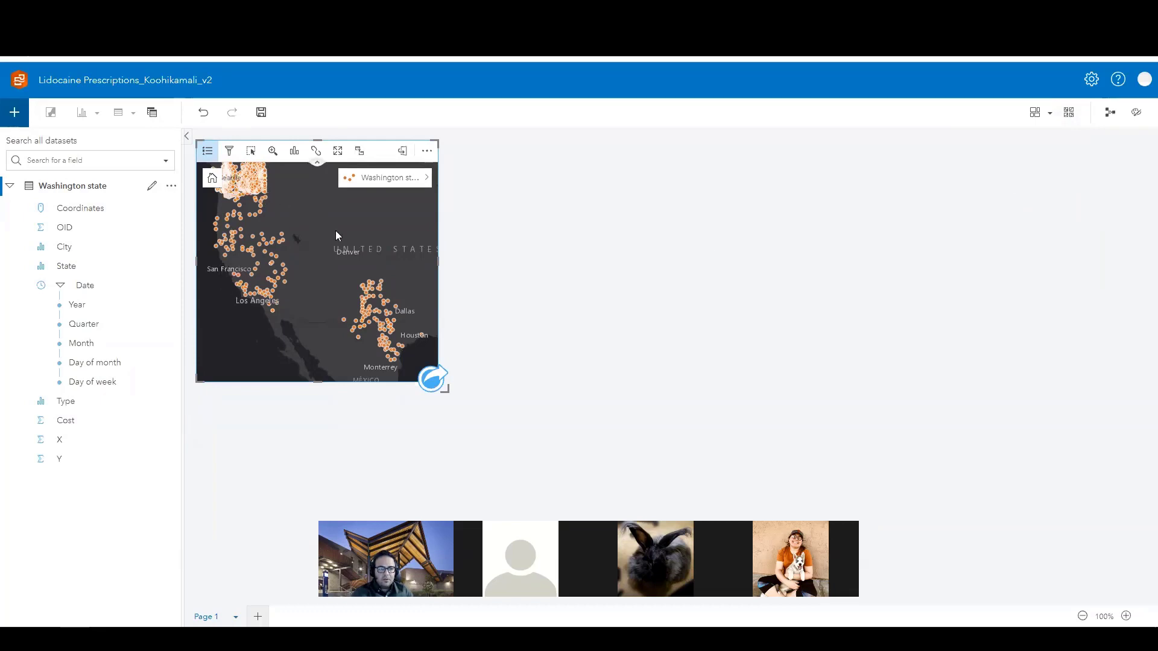
pyautogui.click(263, 117)
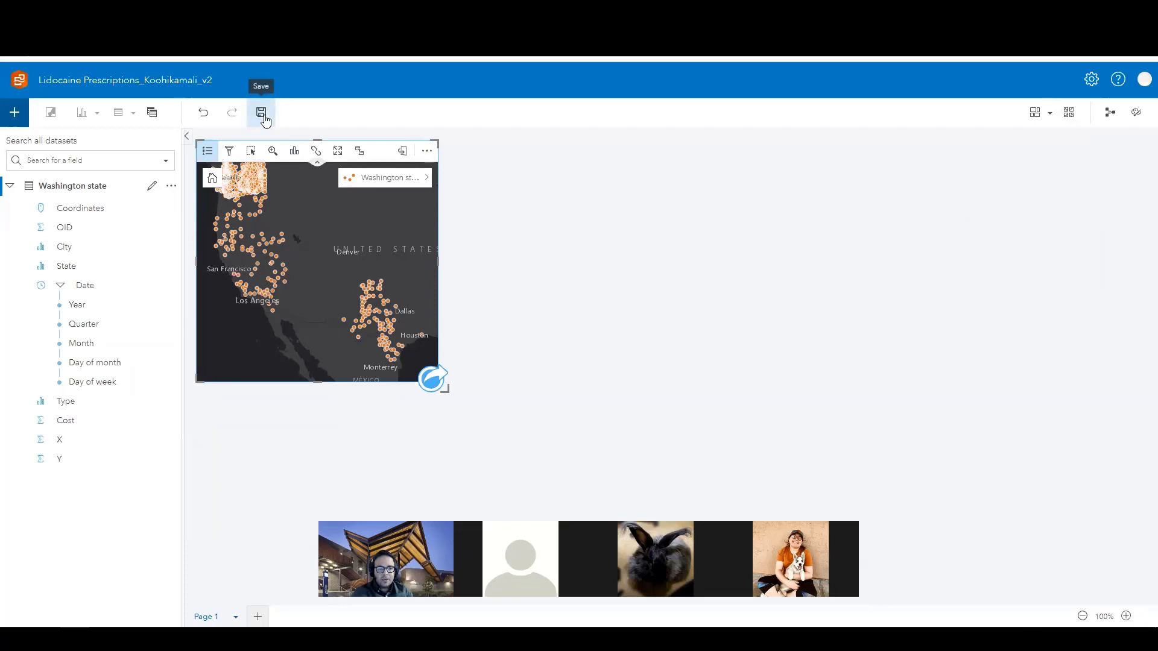
# - Switch to the lesson page, review steps 11 to 13 on the Layer options pane, and return to the ArcGIS Insights workbook
pyautogui.click(935, 59)
pyautogui.scroll(-8, 551, 383)
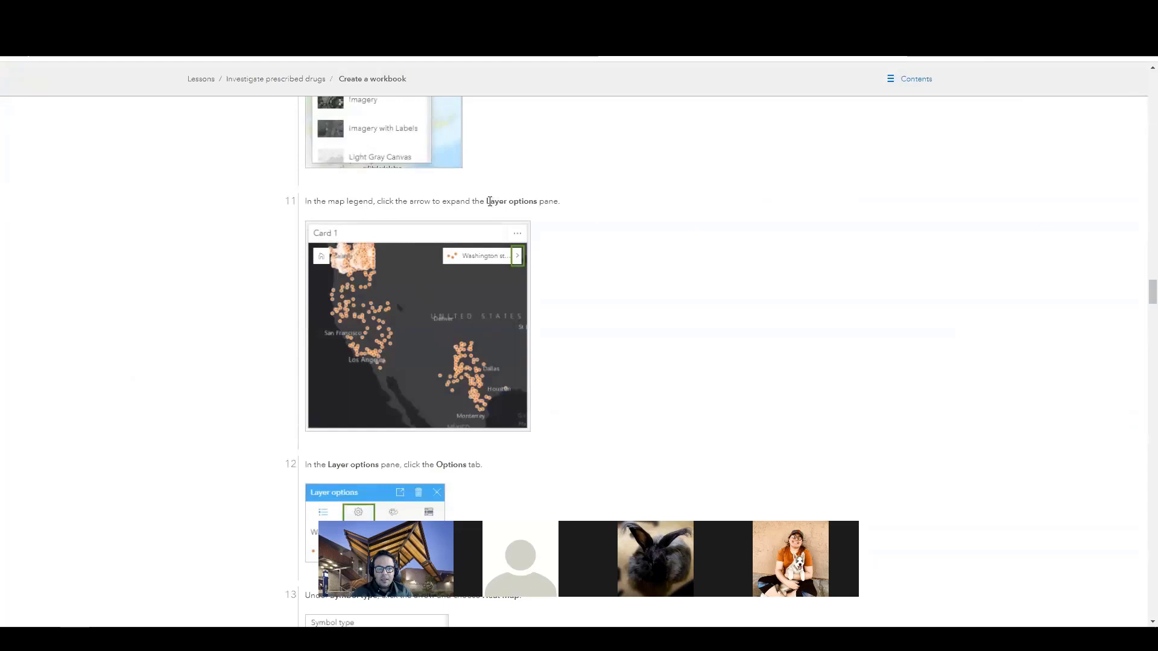
pyautogui.moveTo(489, 201); pyautogui.dragTo(536, 202)
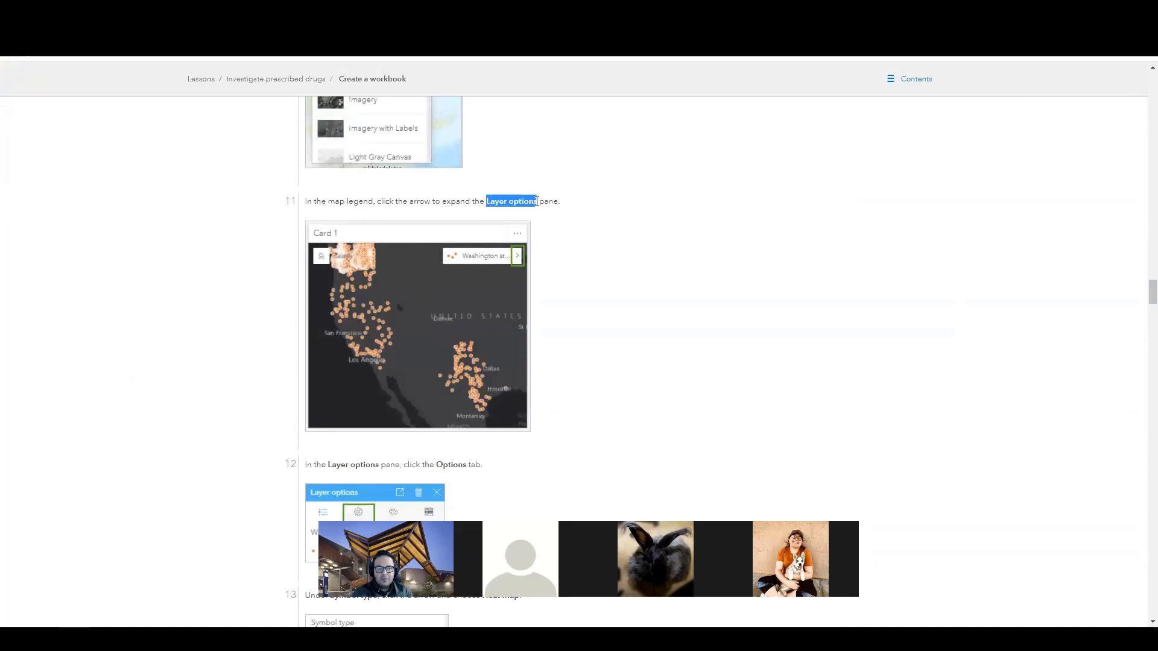
pyautogui.scroll(-3, 635, 282)
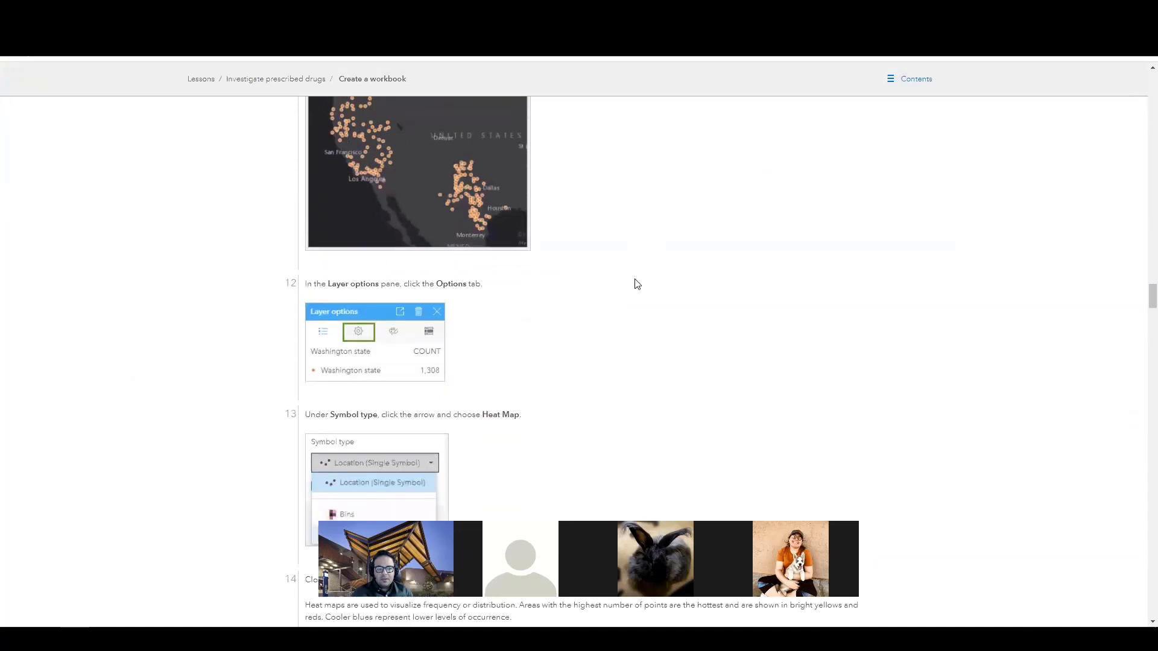
pyautogui.hotkey('alt', 'Tab')
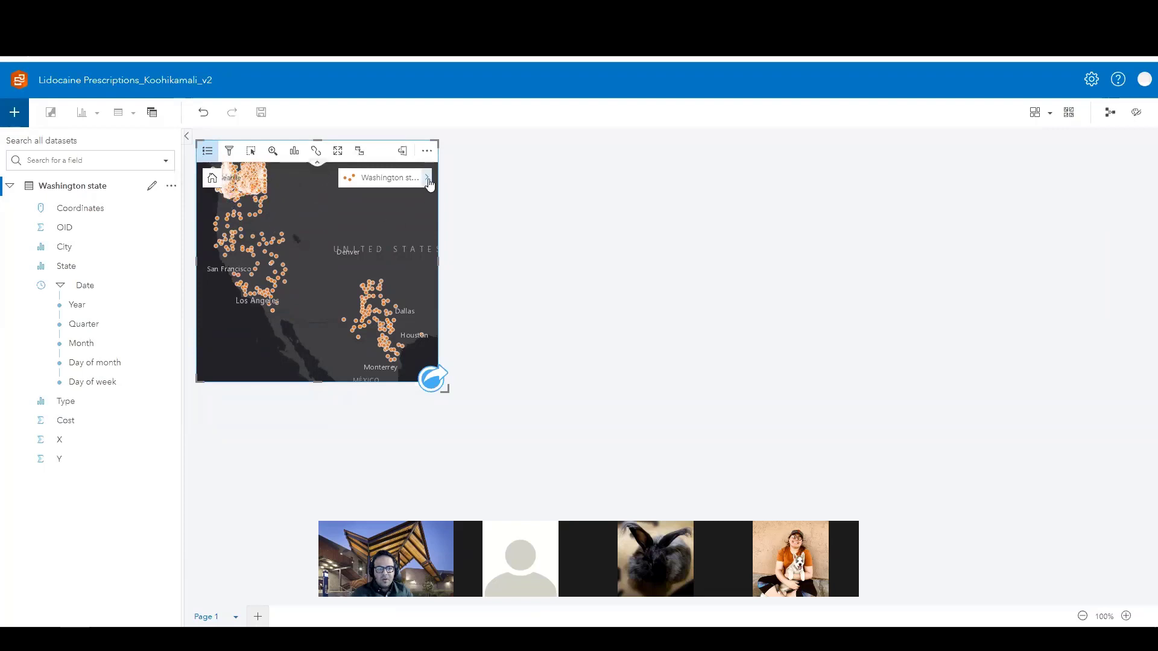
# - Expand the layer options of the Washington state layer on Card 1 and show its styling options
pyautogui.click(523, 201)
pyautogui.click(331, 150)
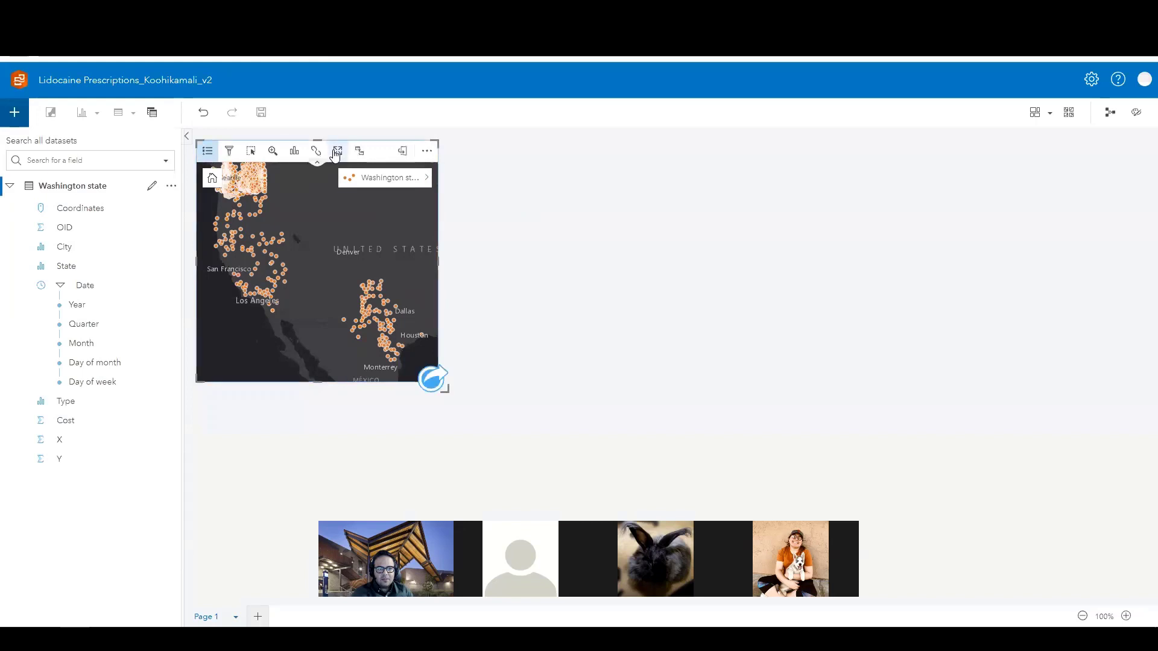
pyautogui.click(493, 259)
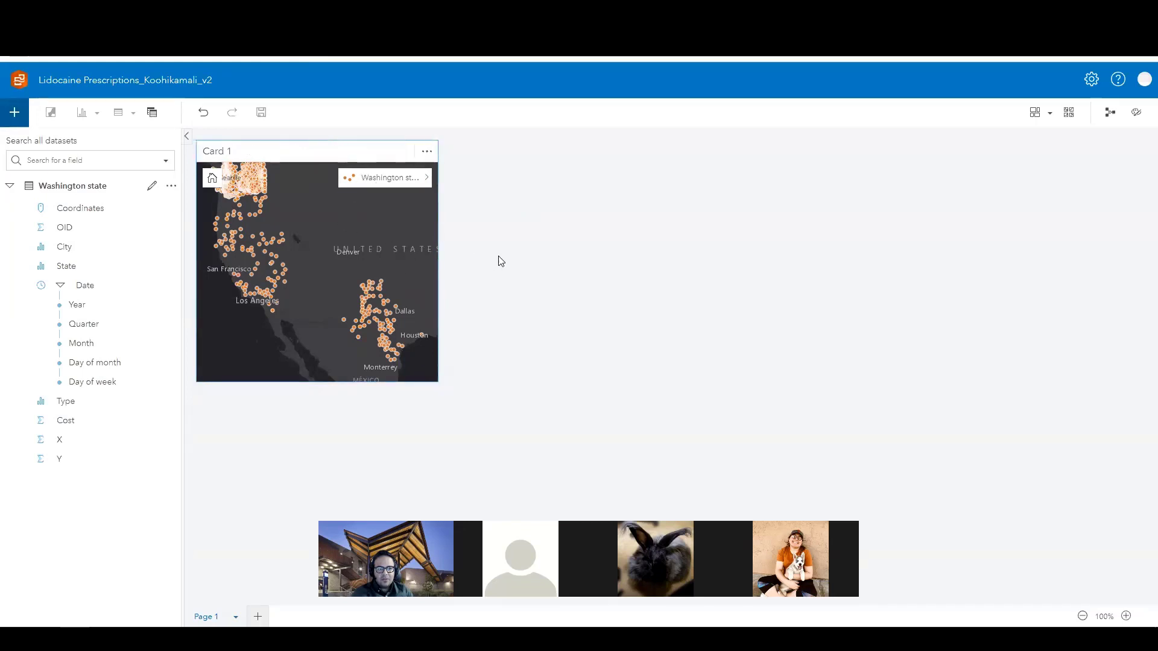
pyautogui.click(374, 155)
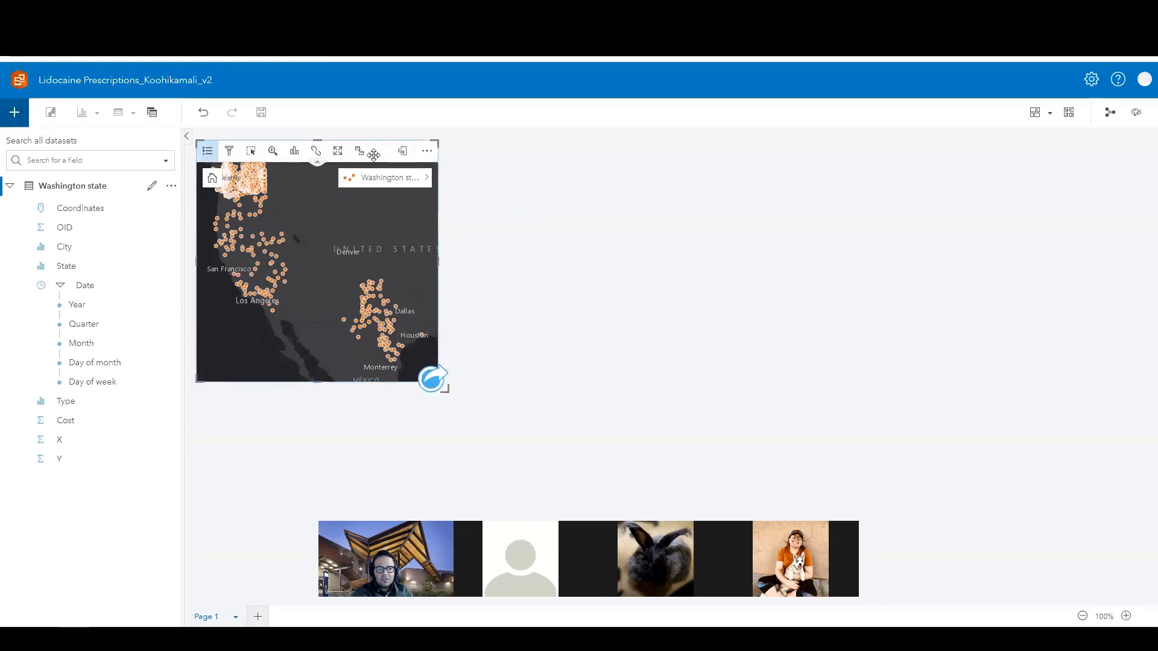
pyautogui.click(427, 178)
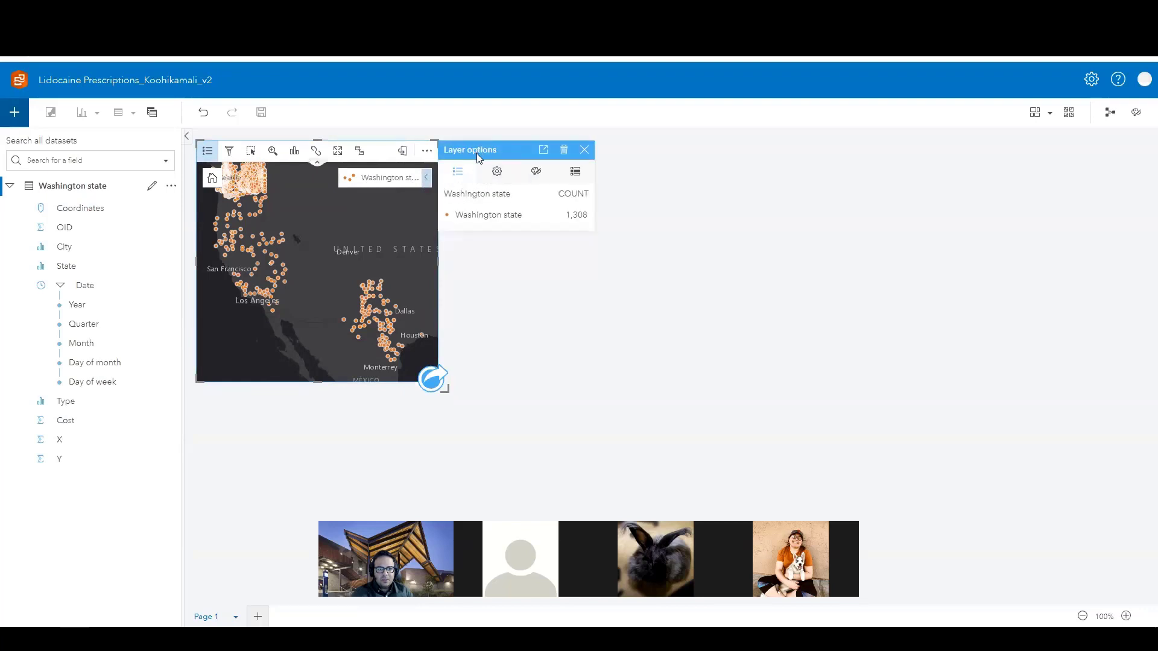
pyautogui.click(497, 177)
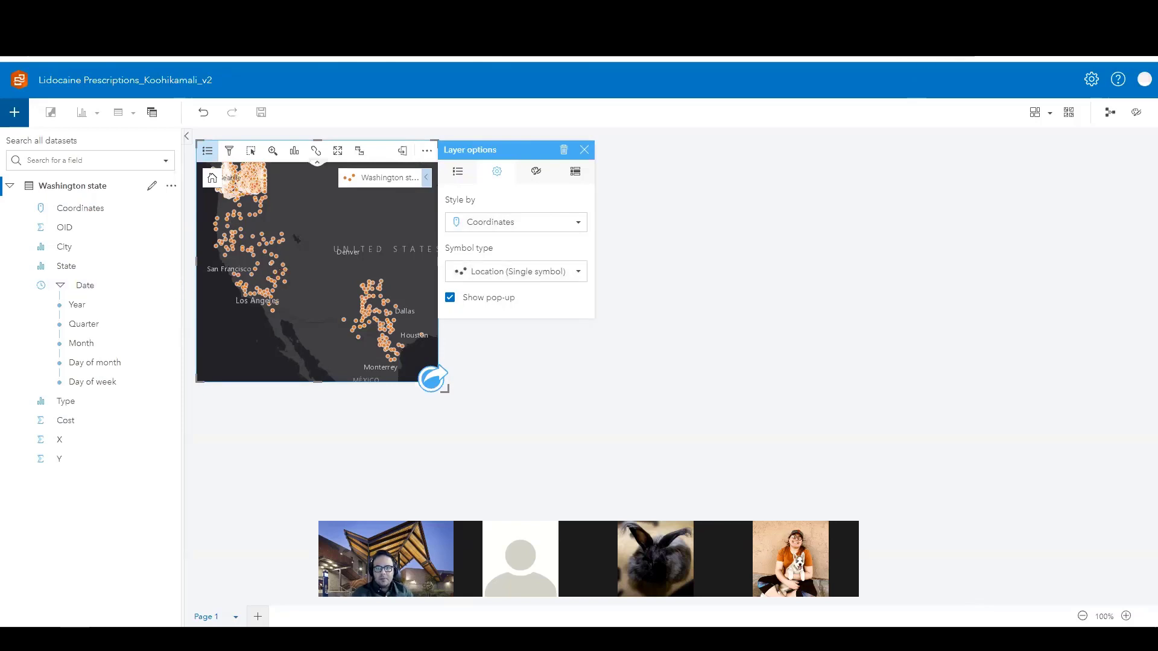
# - Check the lesson's step 13 on choosing the Heat Map symbol type, and return to the ArcGIS Insights workbook
pyautogui.hotkey('alt', 'Tab')
pyautogui.scroll(-3, 500, 350)
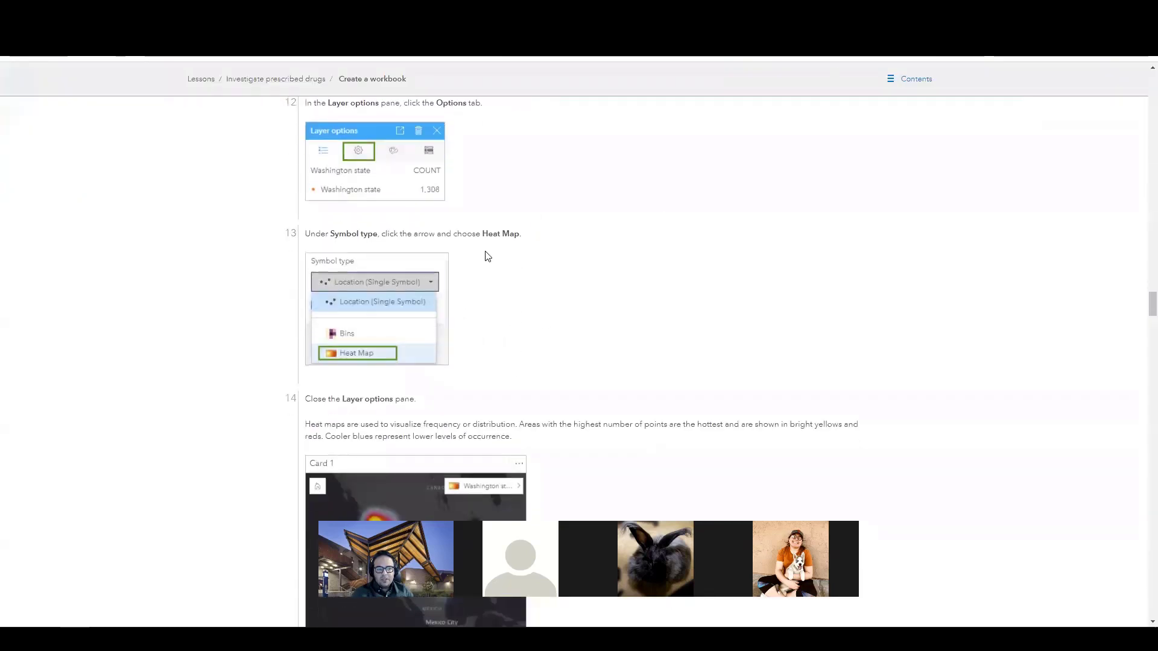
pyautogui.moveTo(487, 234); pyautogui.dragTo(516, 232)
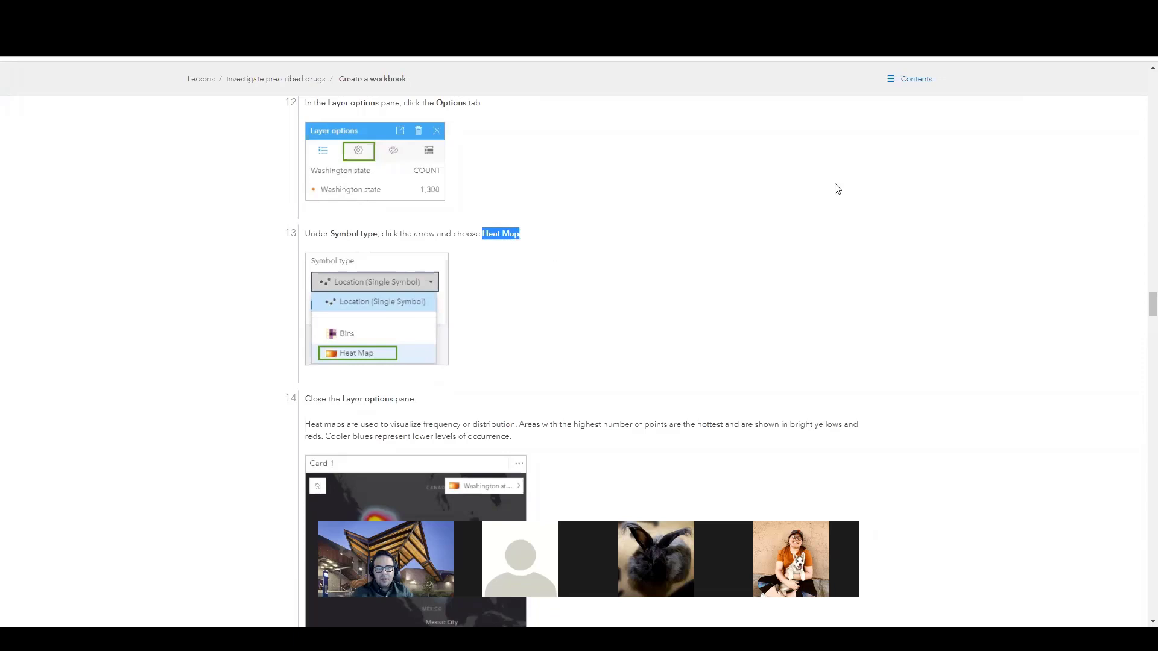
pyautogui.hotkey('alt', 'Tab')
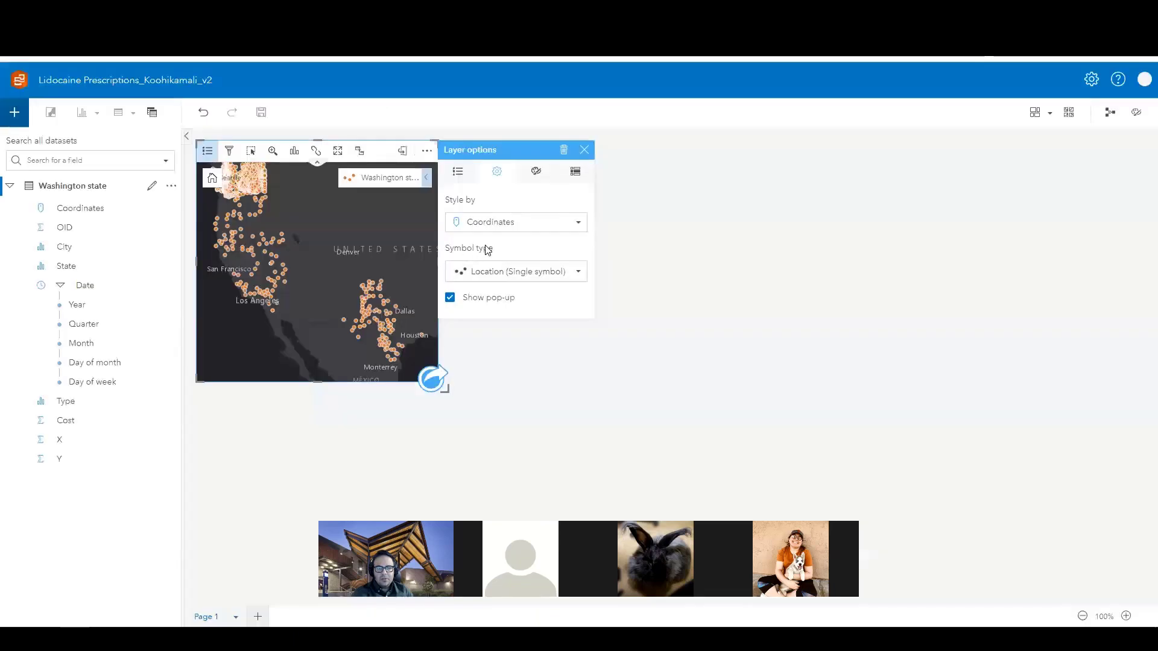
# - Set the Washington state layer's symbol type to Heat map and inspect the concentrations around Seattle and Texas
pyautogui.click(519, 270)
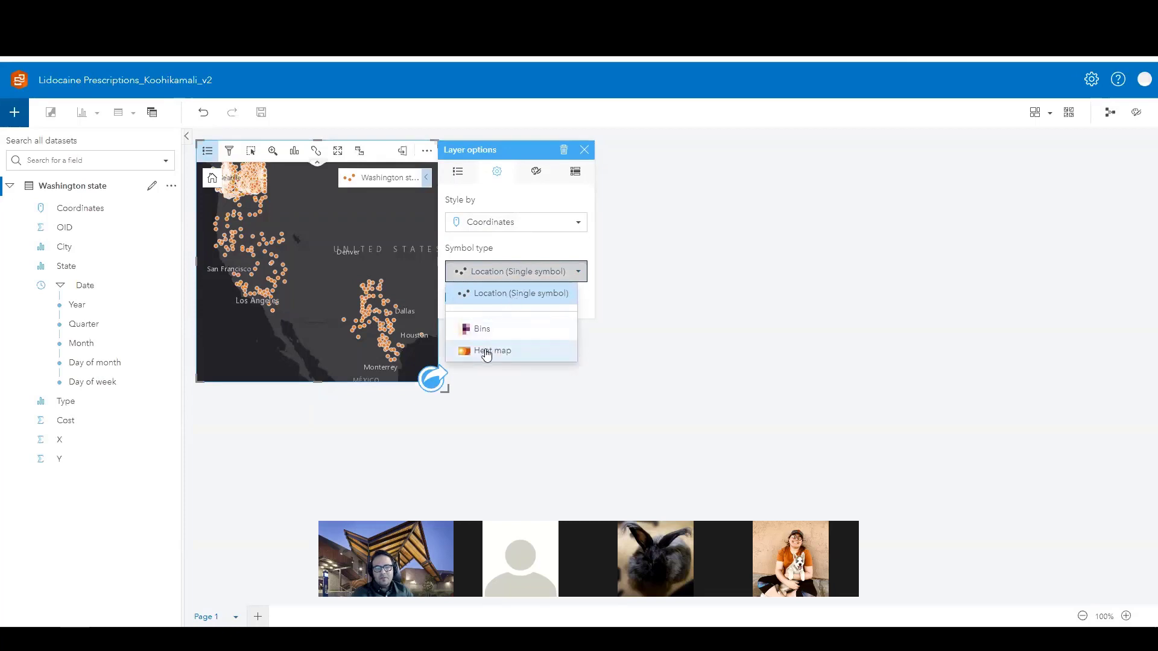
pyautogui.click(487, 352)
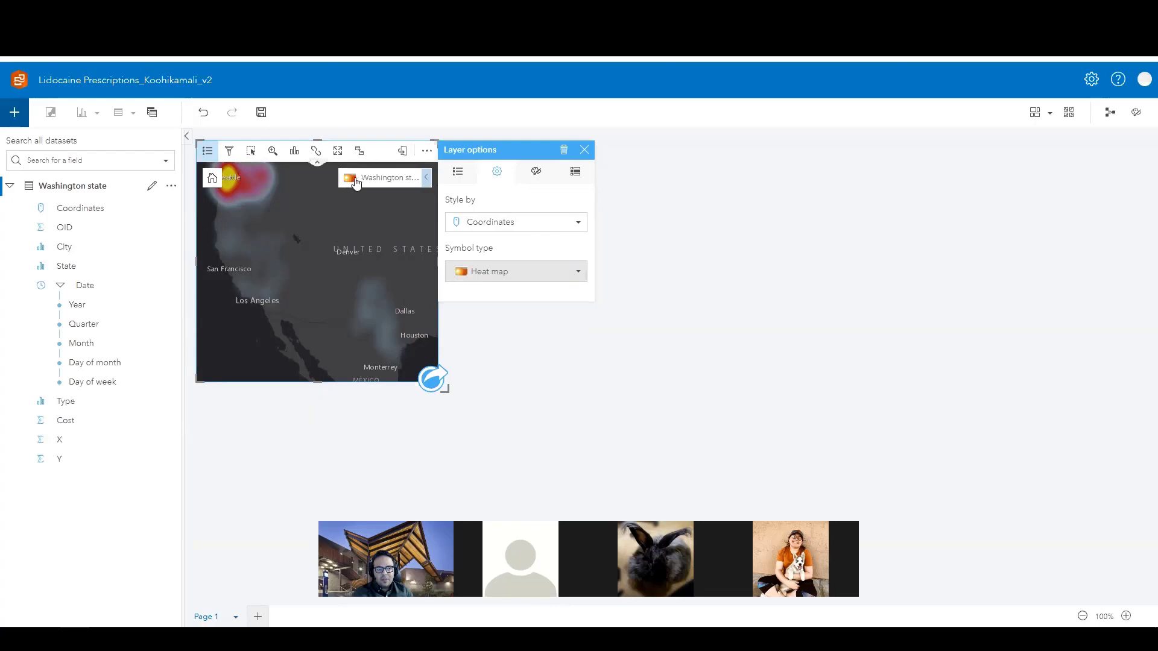
pyautogui.moveTo(255, 238); pyautogui.dragTo(274, 280)
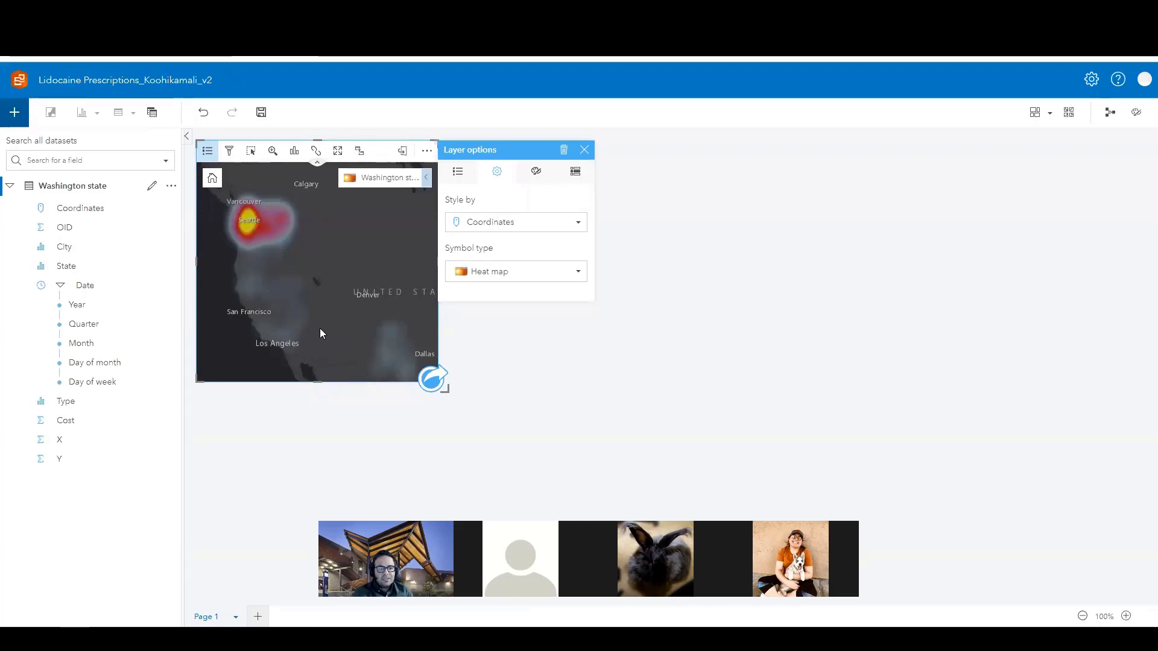
pyautogui.moveTo(320, 328); pyautogui.dragTo(258, 259)
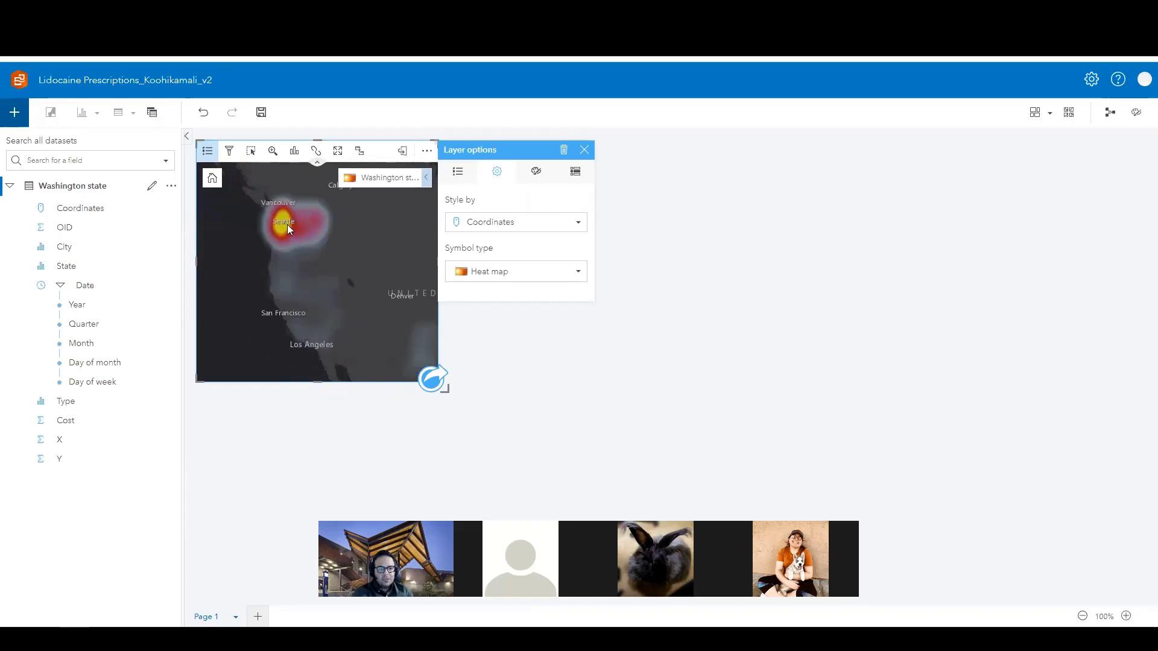
pyautogui.moveTo(345, 304); pyautogui.dragTo(287, 256)
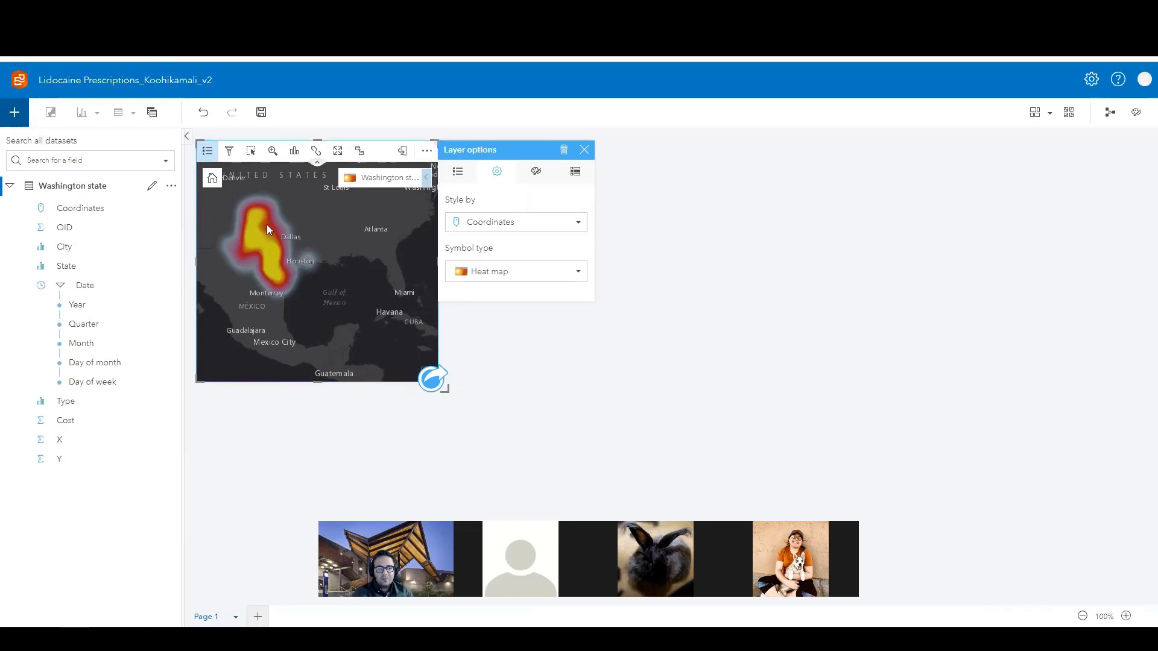
pyautogui.moveTo(266, 204); pyautogui.dragTo(311, 242)
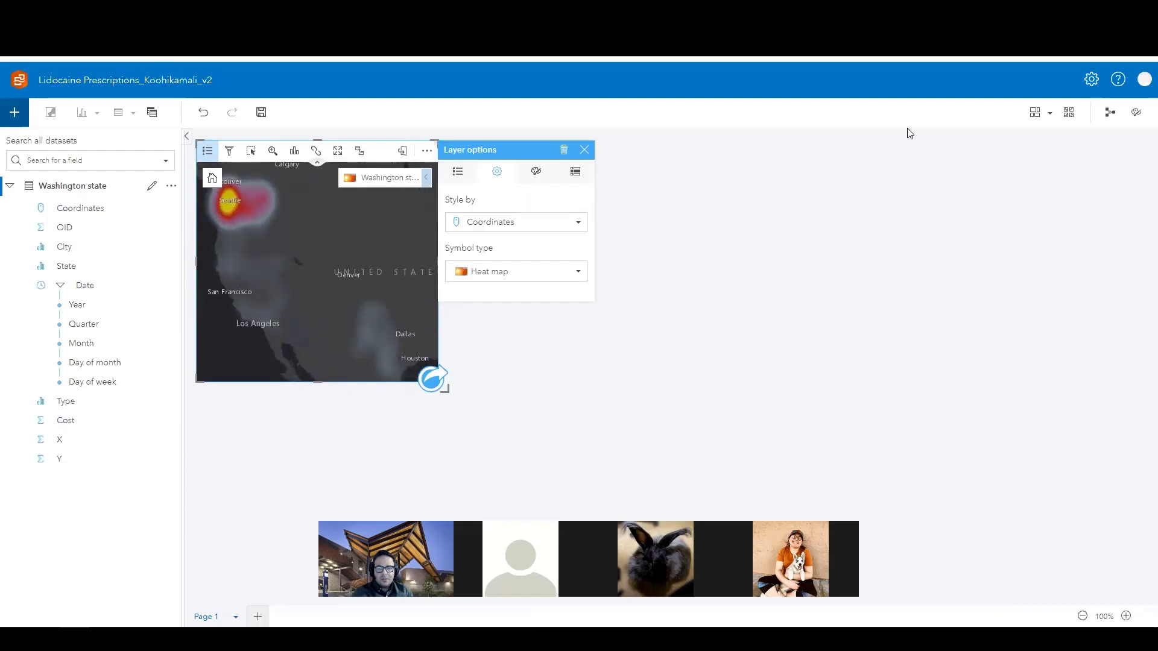
# - Switch to the lesson page, review the heat map explanation and step 15 on the Type treemap, and return to ArcGIS Insights
pyautogui.hotkey('alt', 'Tab')
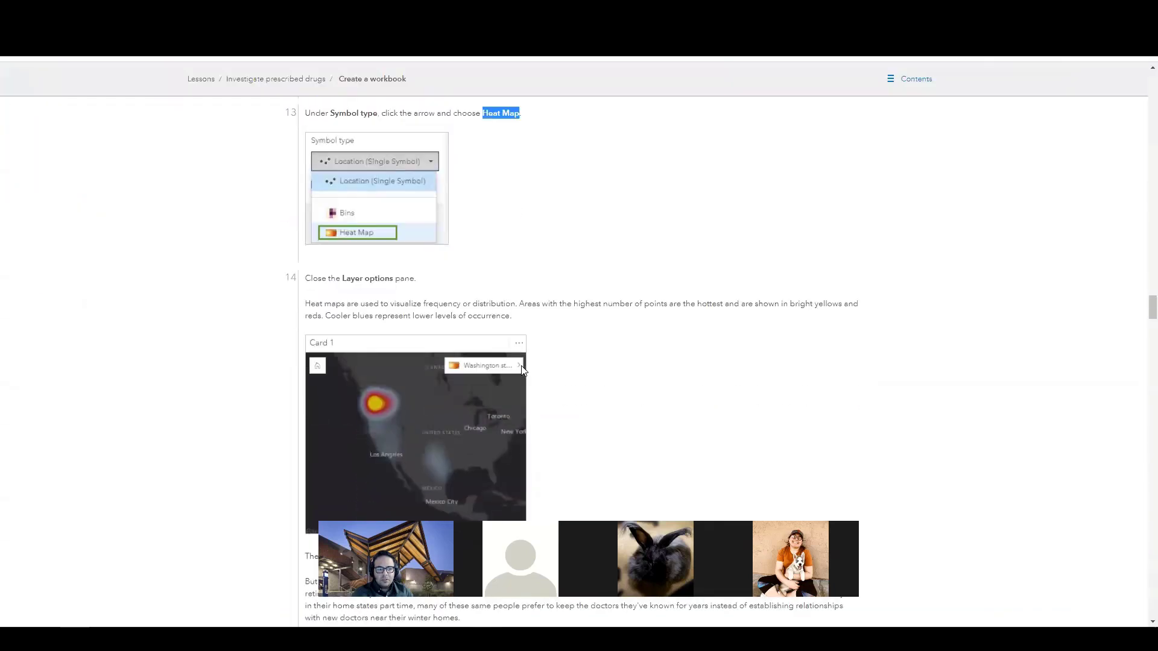
pyautogui.scroll(-4, 522, 370)
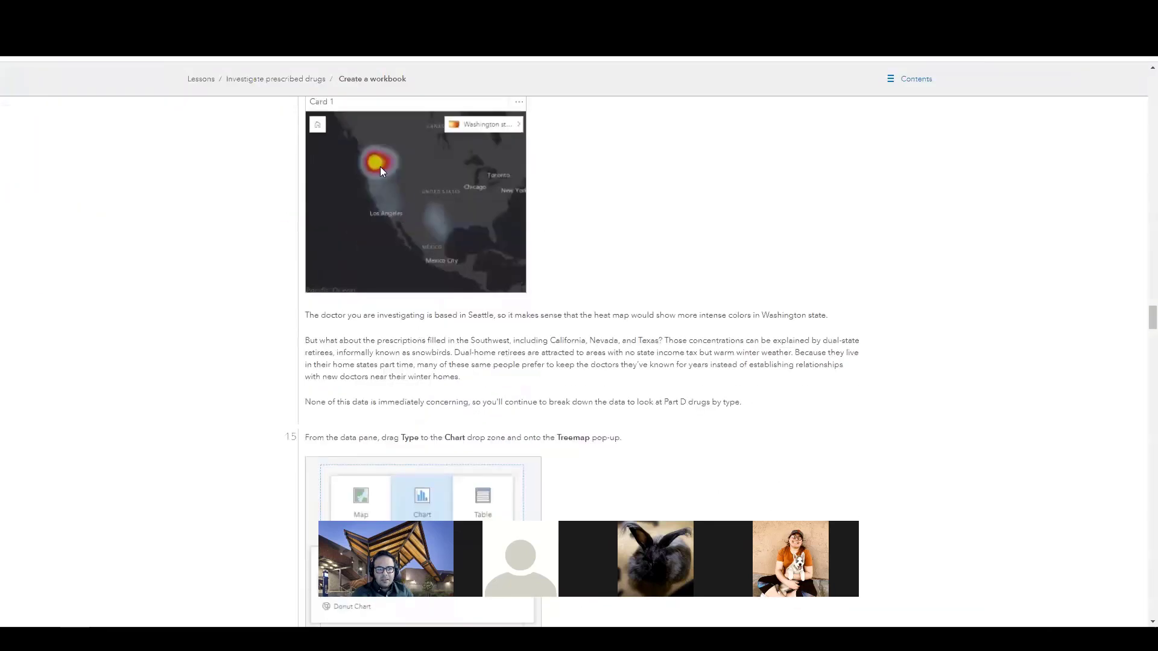
pyautogui.scroll(-2, 499, 395)
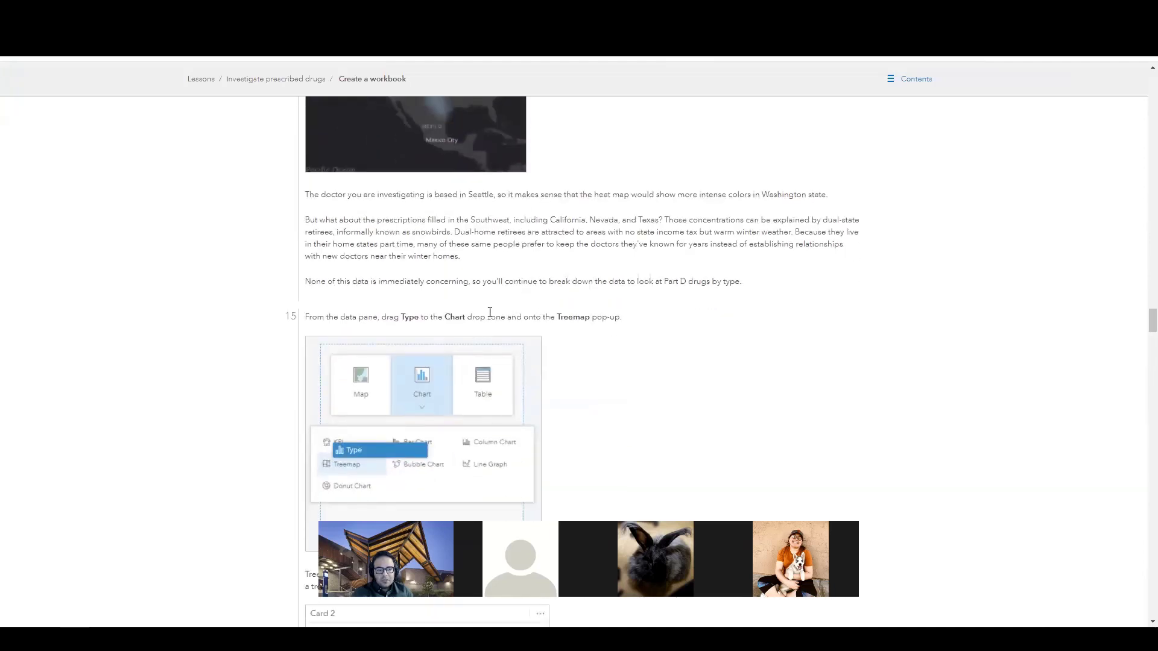
pyautogui.doubleClick(409, 312)
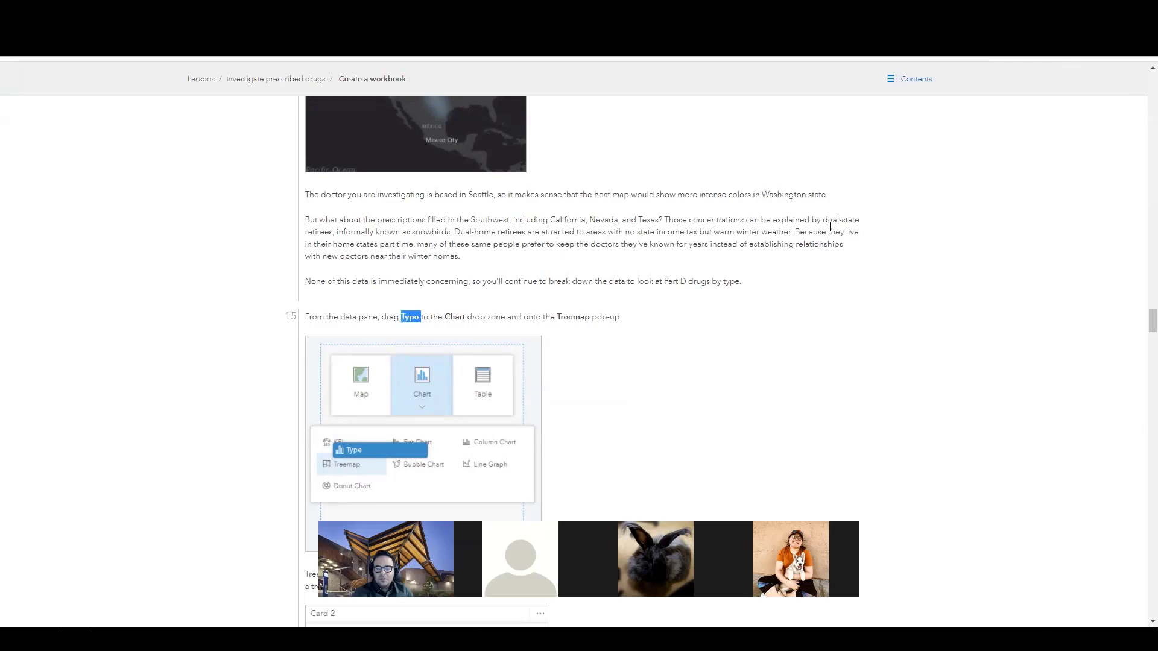
pyautogui.hotkey('alt', 'Tab')
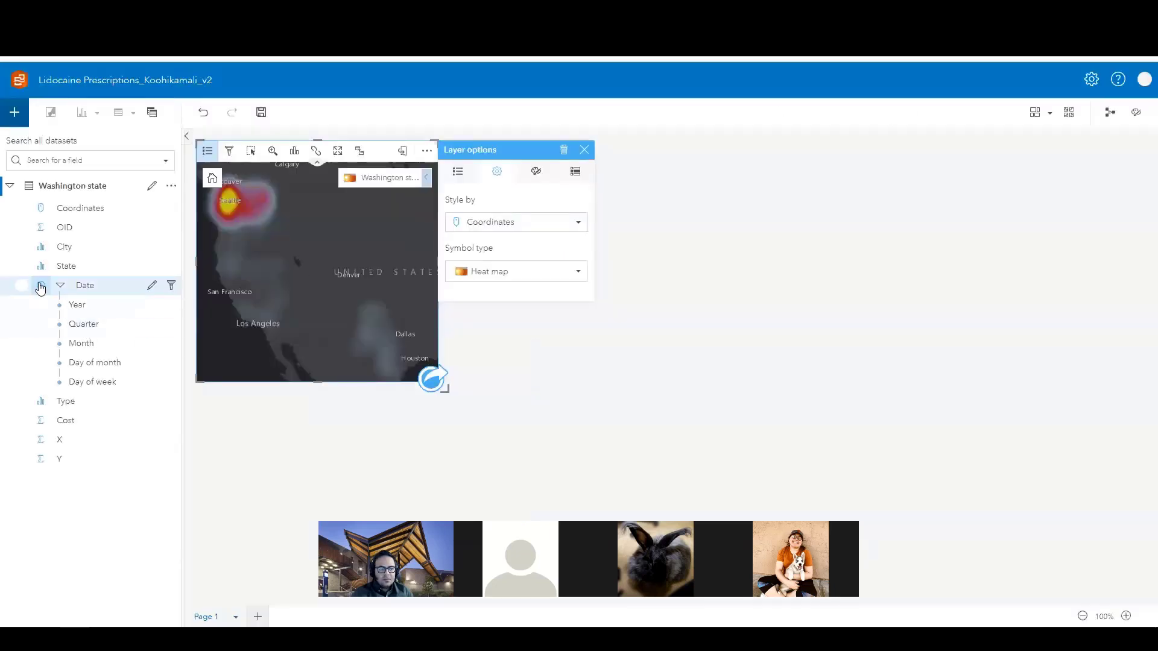
# - Create a treemap card from the Washington state dataset's Type field, place it directly beside Card 1, and save the workbook
pyautogui.click(21, 401)
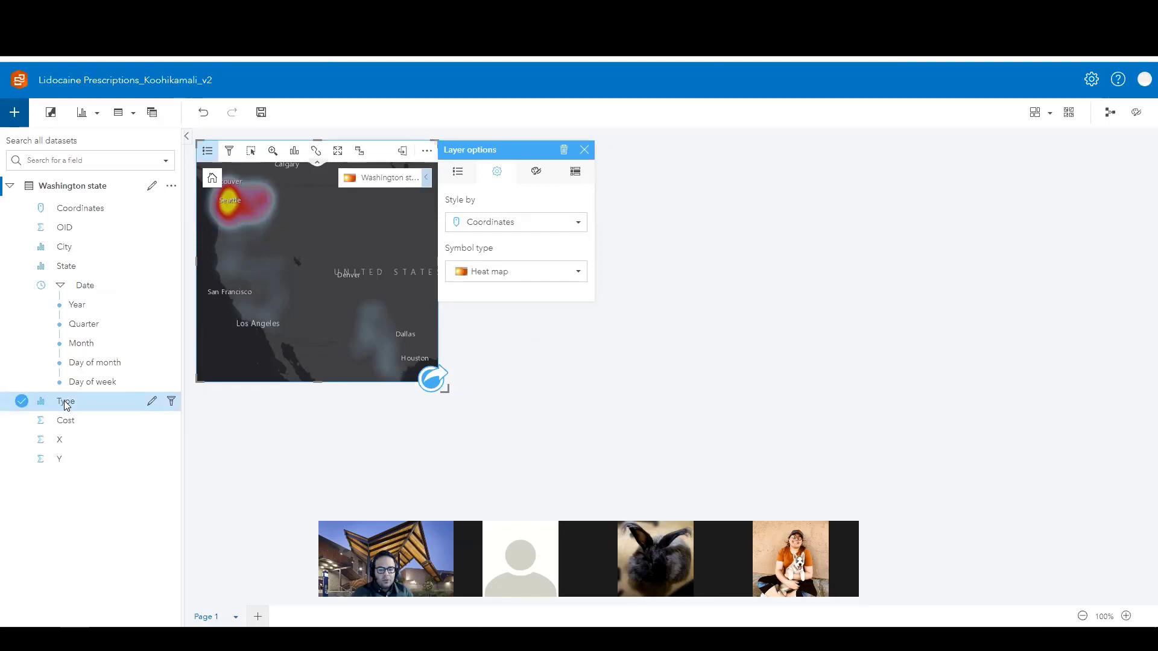
pyautogui.moveTo(66, 404); pyautogui.dragTo(717, 287)
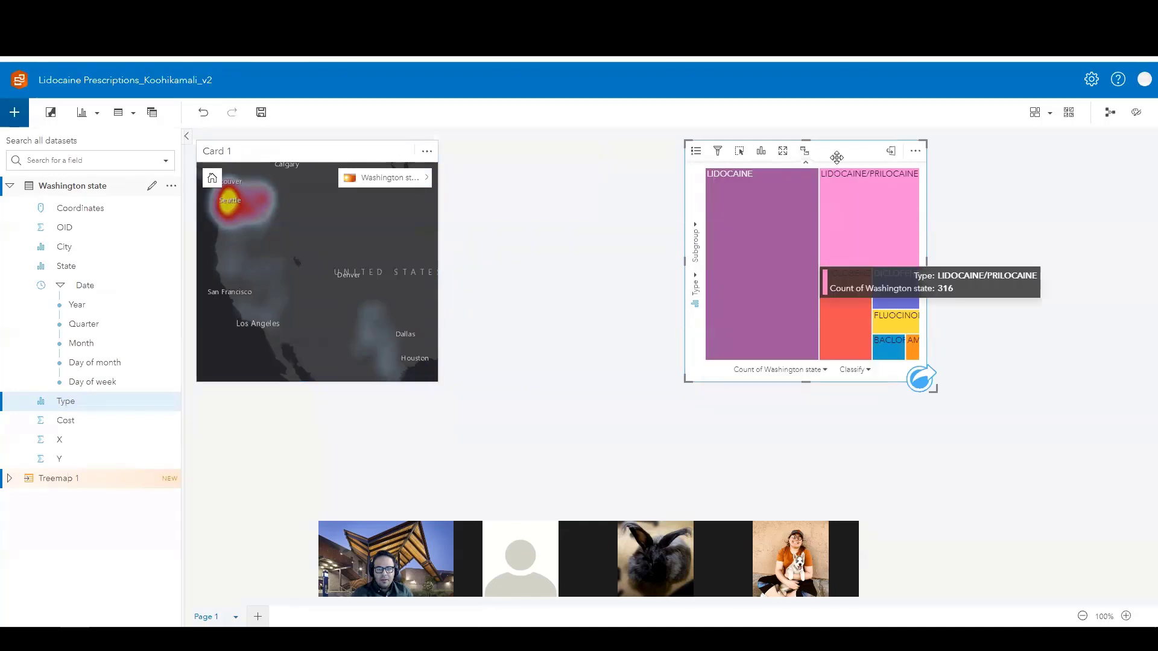
pyautogui.moveTo(840, 151); pyautogui.dragTo(593, 151)
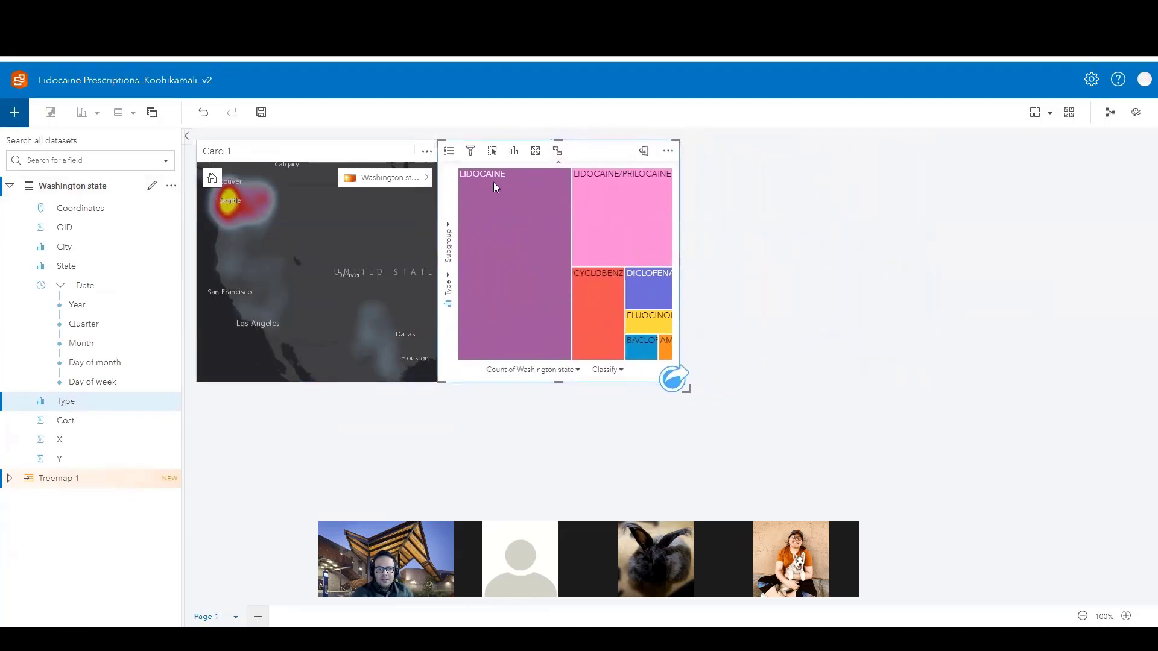
pyautogui.moveTo(470, 174)
pyautogui.moveTo(491, 324)
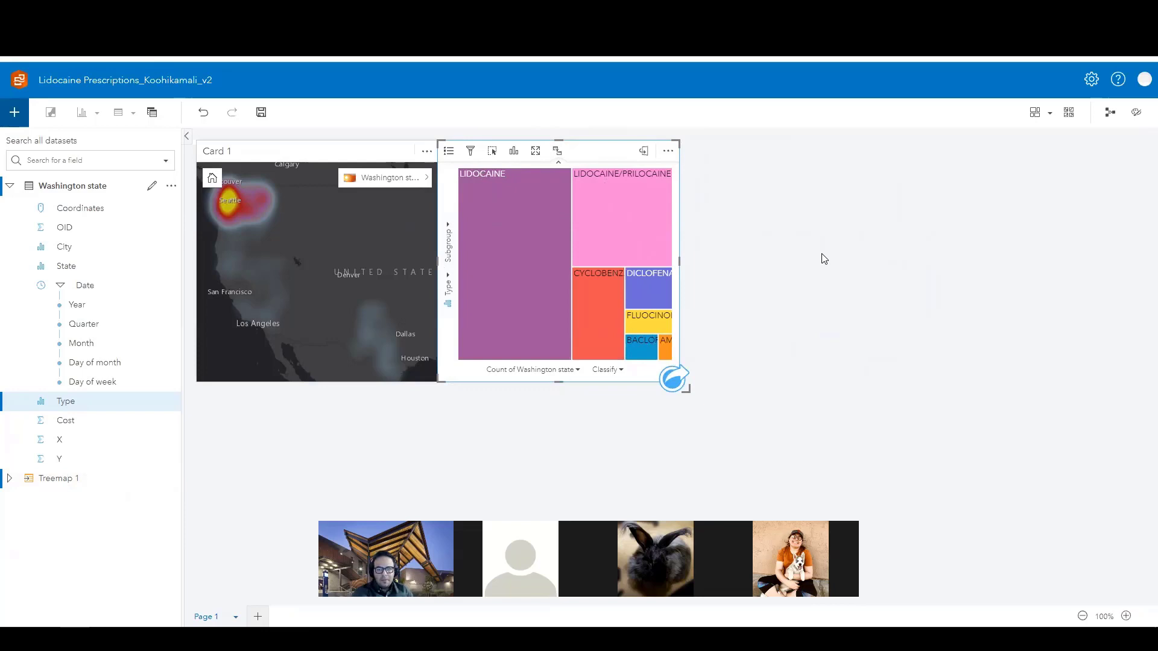
pyautogui.click(265, 116)
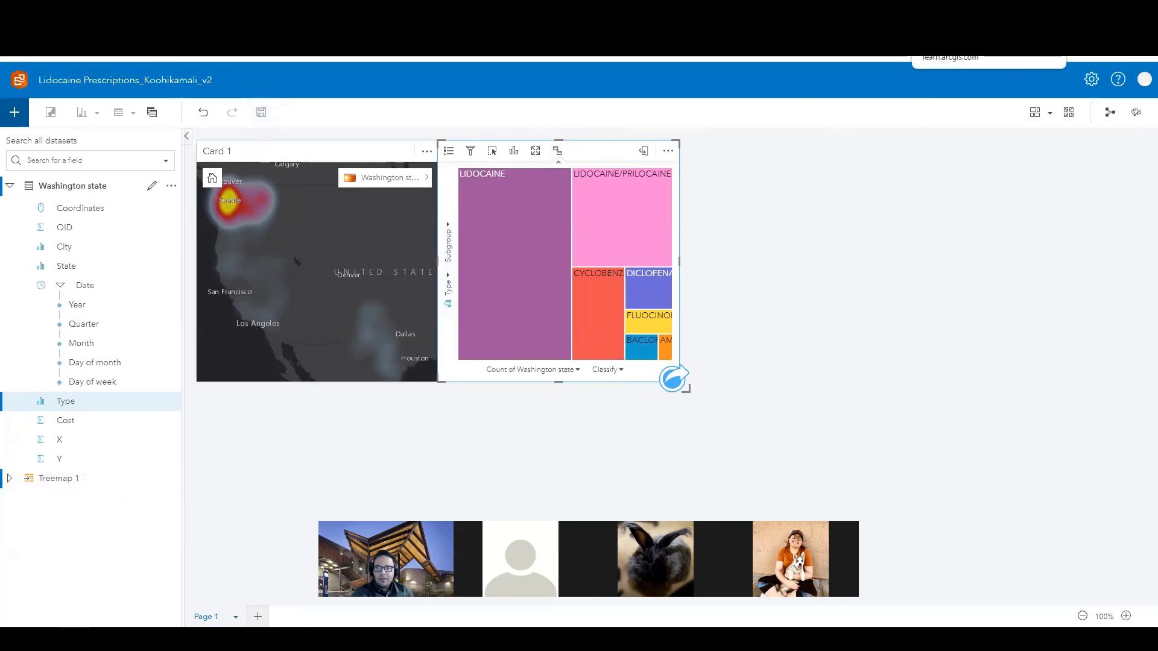
# - Review the lesson's treemap explanation, card note and steps 16 and 17 on the Type table, and return to ArcGIS Insights
pyautogui.click(977, 48)
pyautogui.scroll(-4, 623, 411)
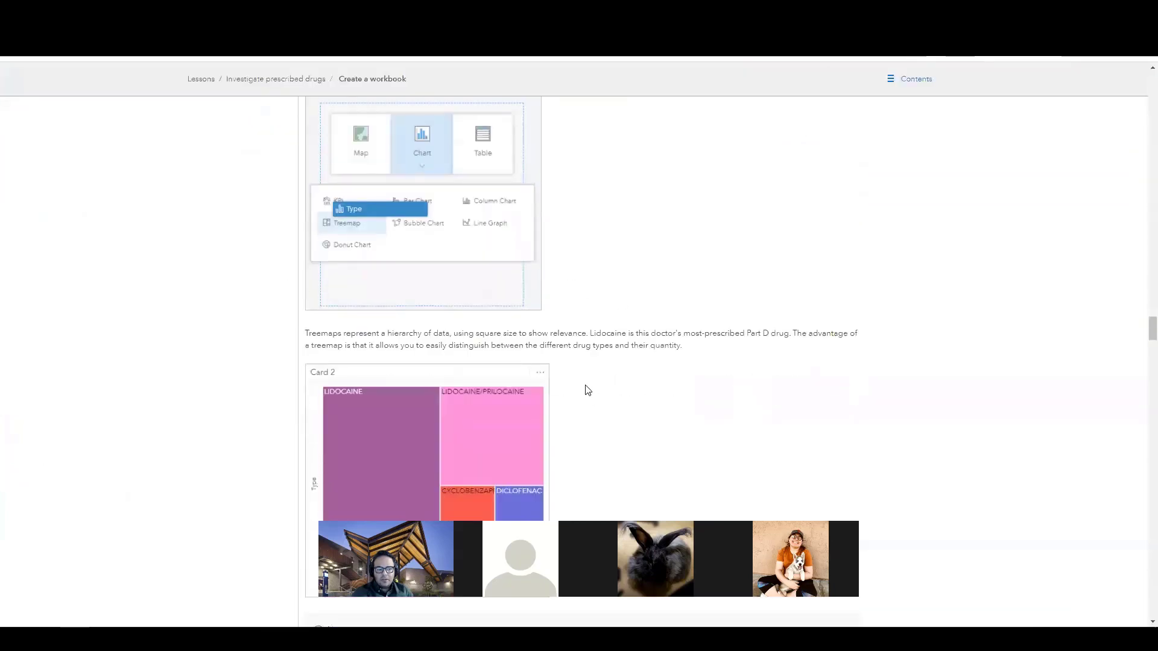
pyautogui.scroll(-2, 588, 390)
pyautogui.scroll(-5, 588, 390)
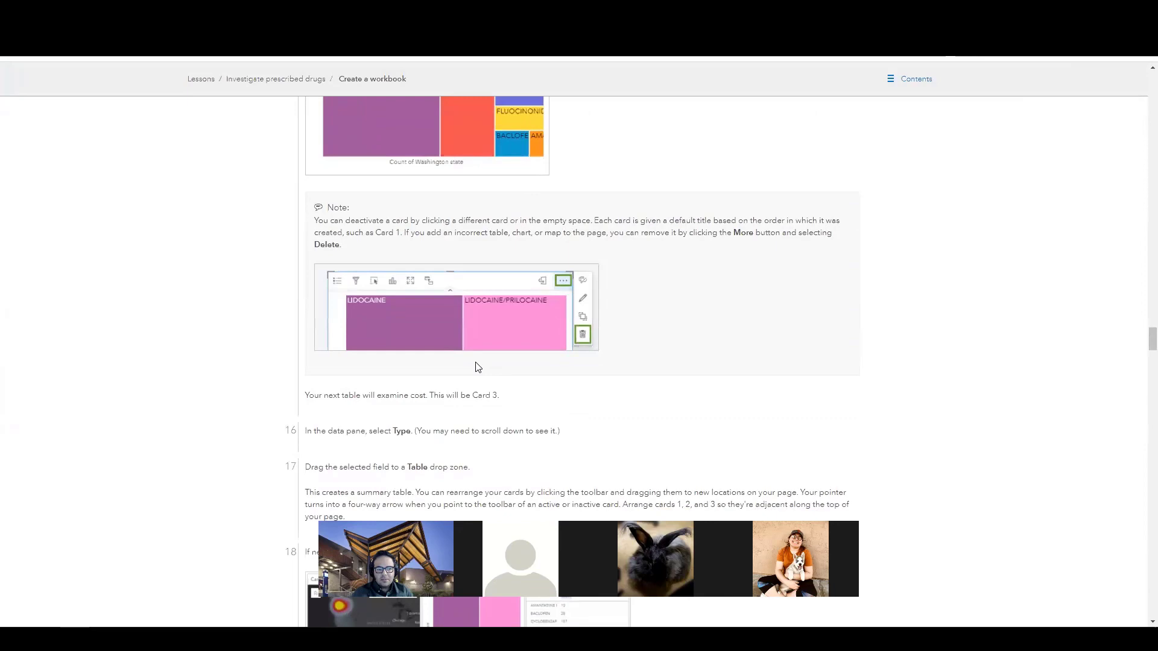
pyautogui.scroll(4, 492, 379)
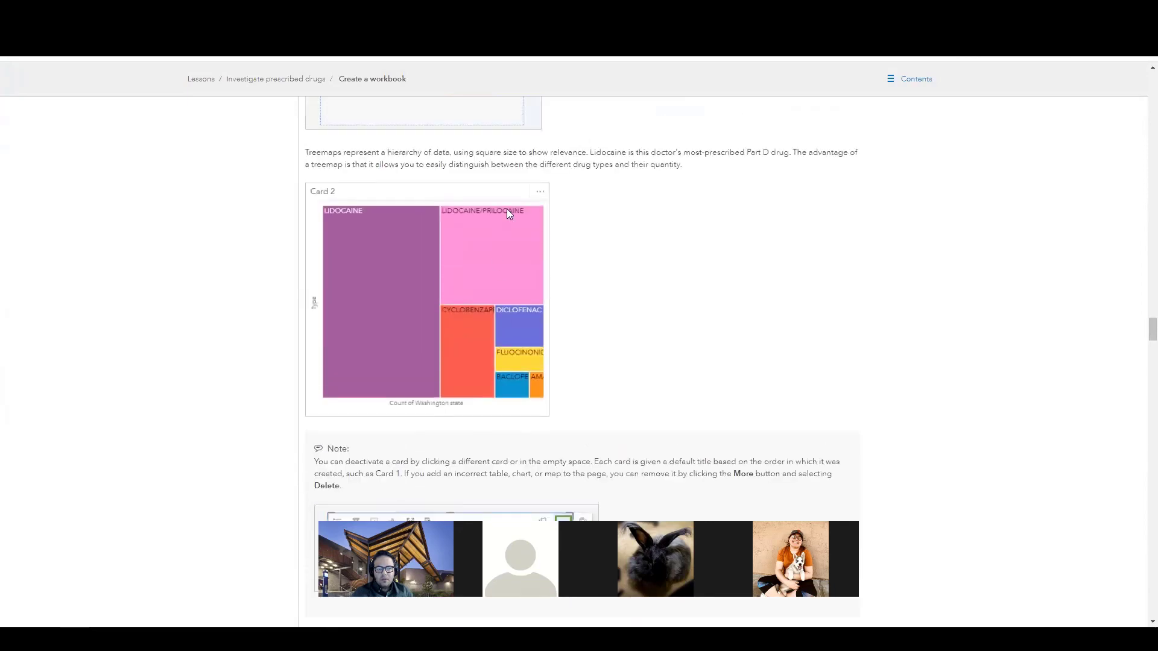
pyautogui.scroll(-1, 446, 258)
pyautogui.hotkey('alt', 'Tab')
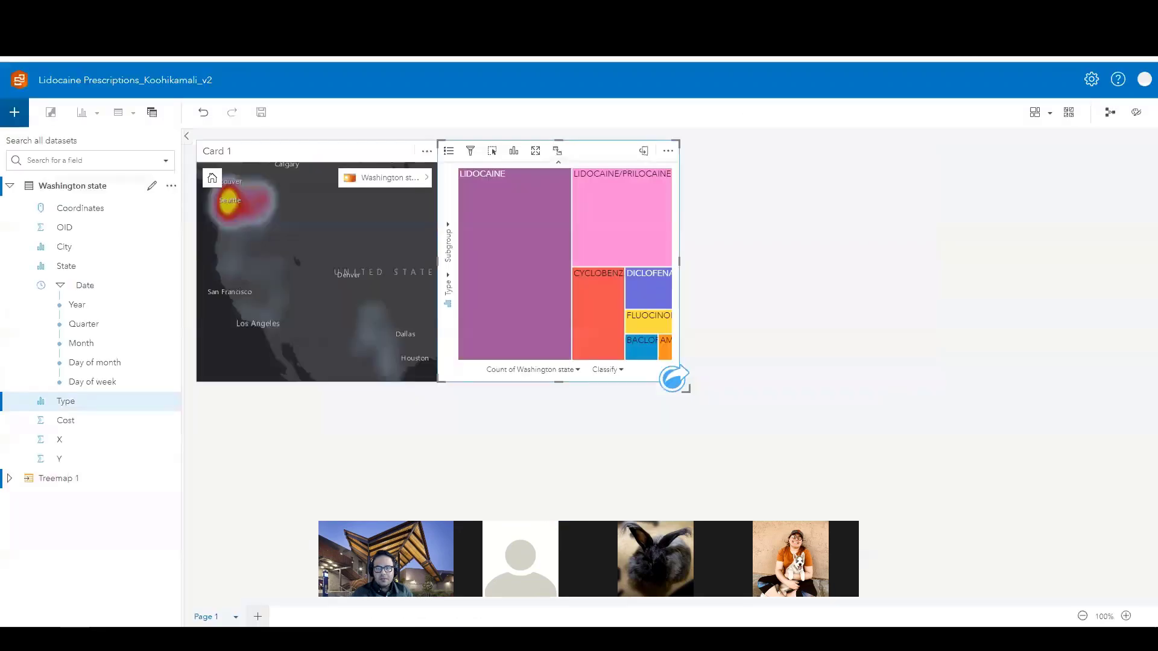
# - Examine the treemap card's additional options, including Delete, without applying any, and deactivate the card
pyautogui.click(669, 153)
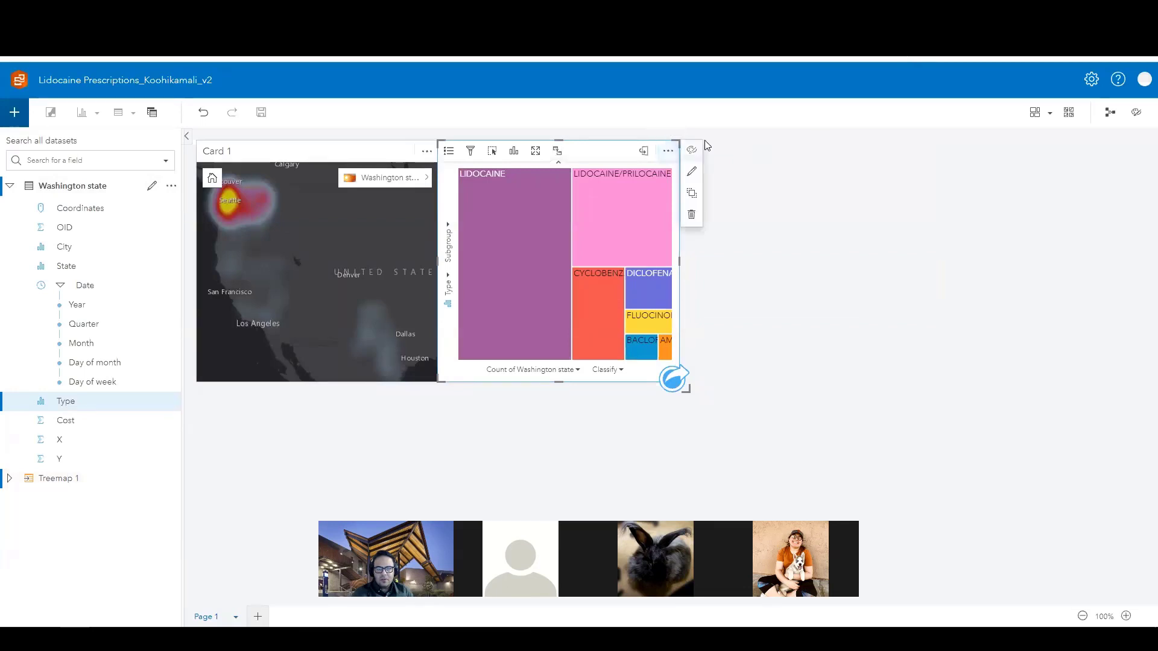
pyautogui.click(733, 146)
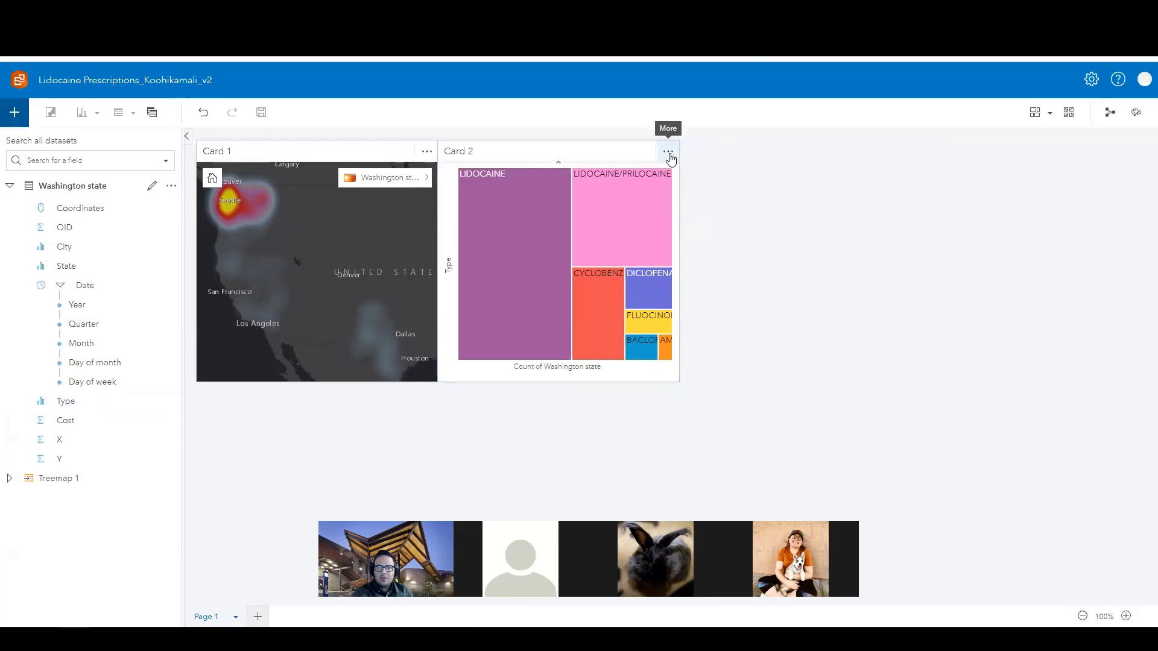
pyautogui.click(669, 153)
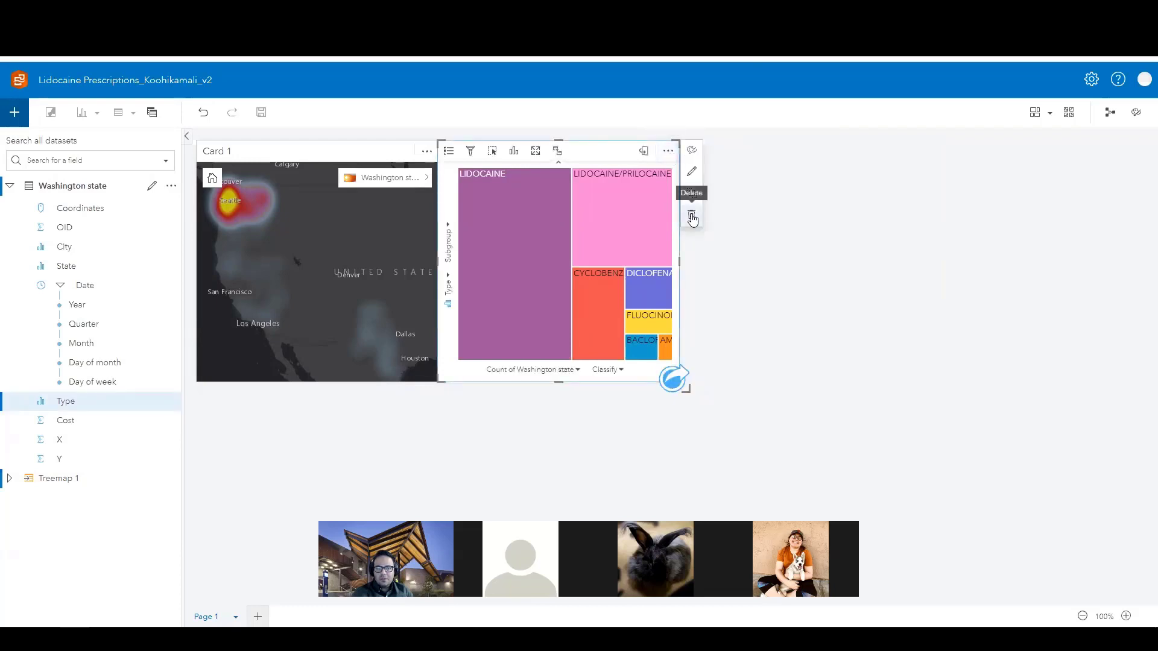
pyautogui.click(669, 153)
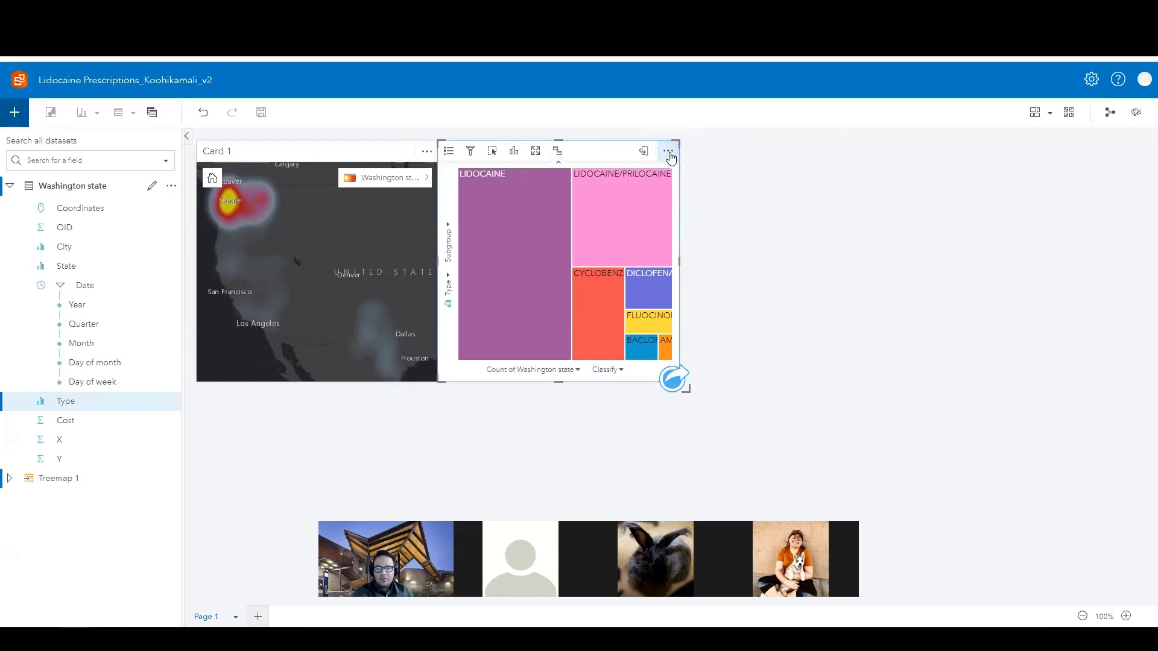
pyautogui.click(720, 212)
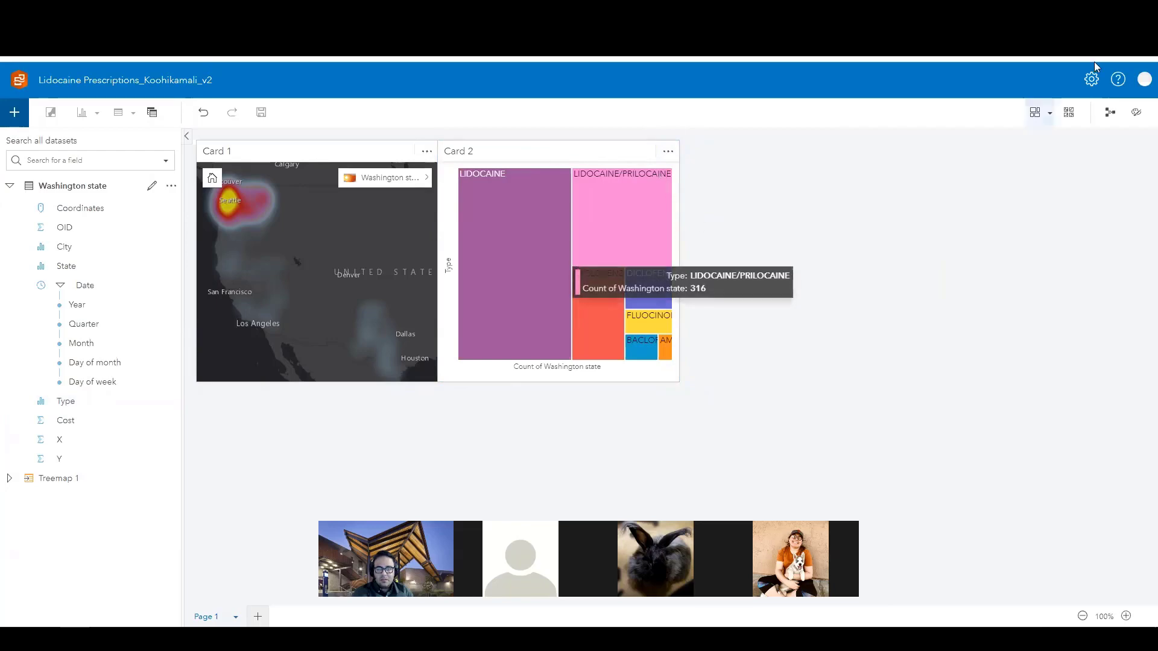
# - Switch to the lesson page, review the card note and steps 16 and 17 on the Type table, and return to ArcGIS Insights
pyautogui.hotkey('alt', 'Tab')
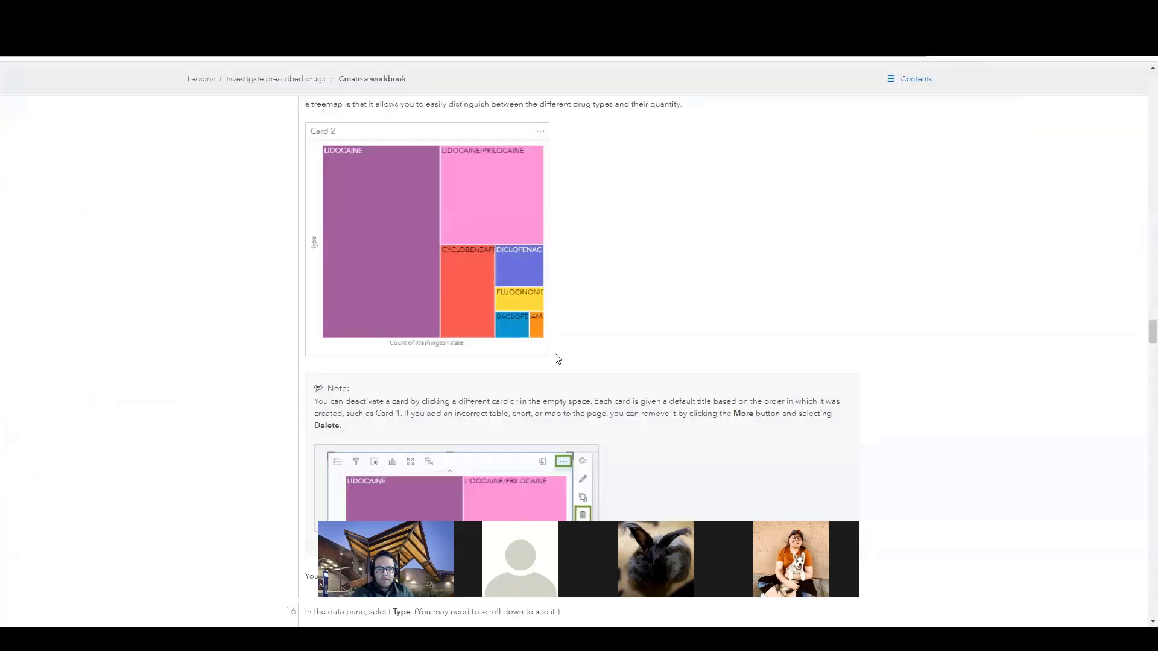
pyautogui.scroll(-5, 620, 388)
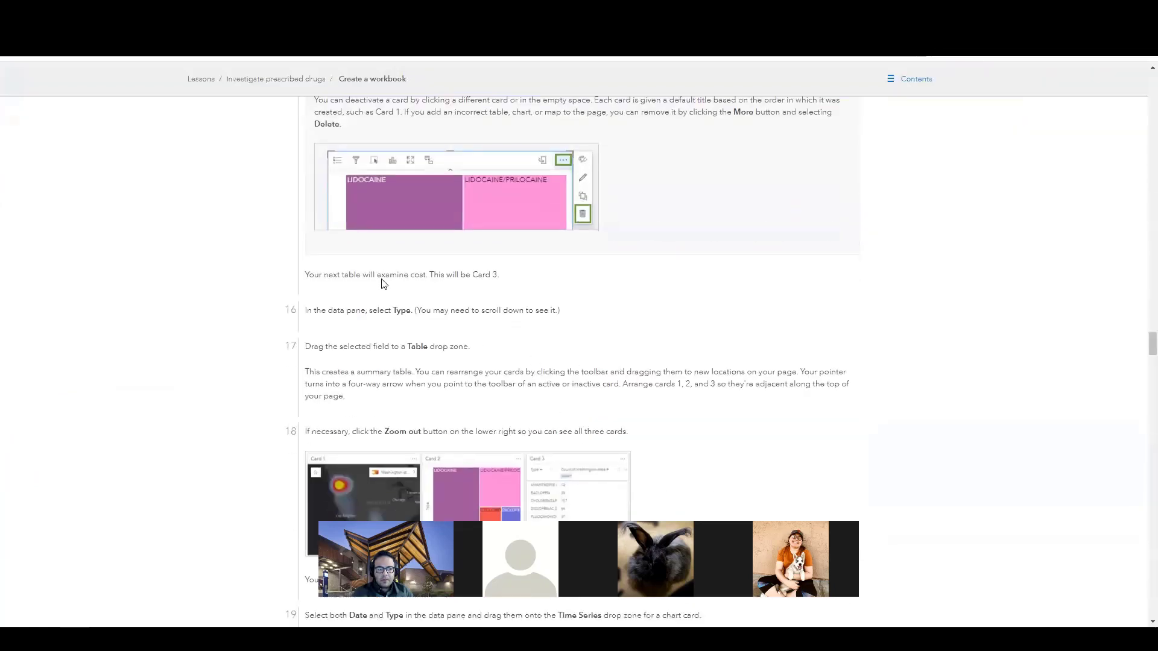
pyautogui.moveTo(374, 275); pyautogui.dragTo(420, 275)
pyautogui.scroll(-1, 396, 311)
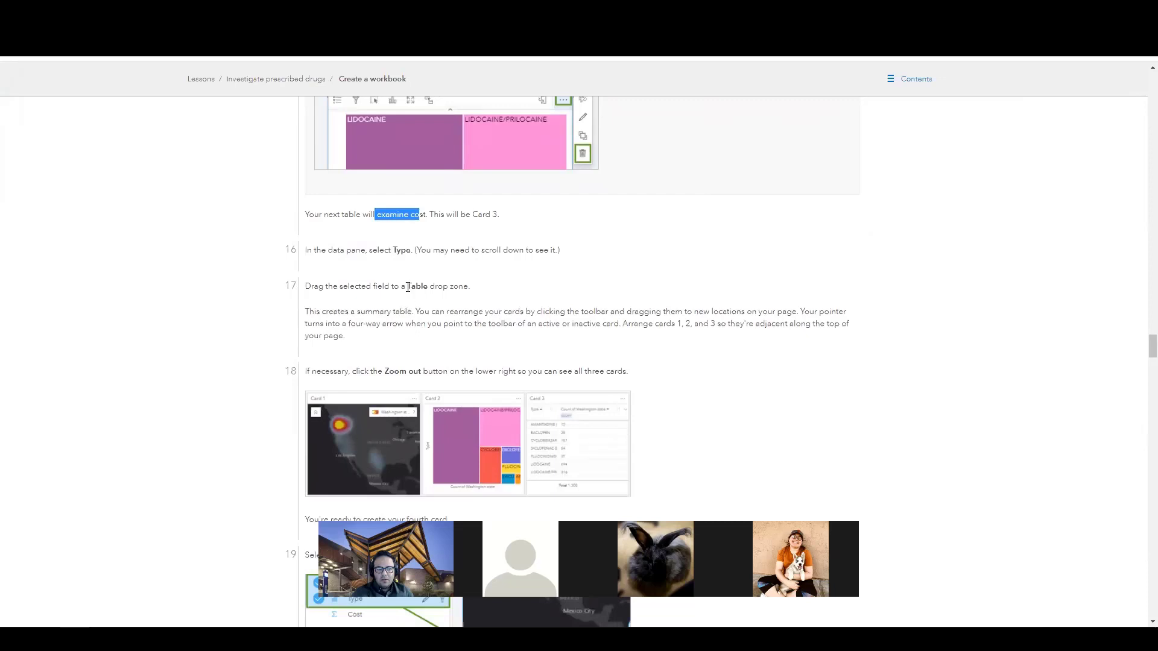
pyautogui.moveTo(407, 287); pyautogui.dragTo(429, 286)
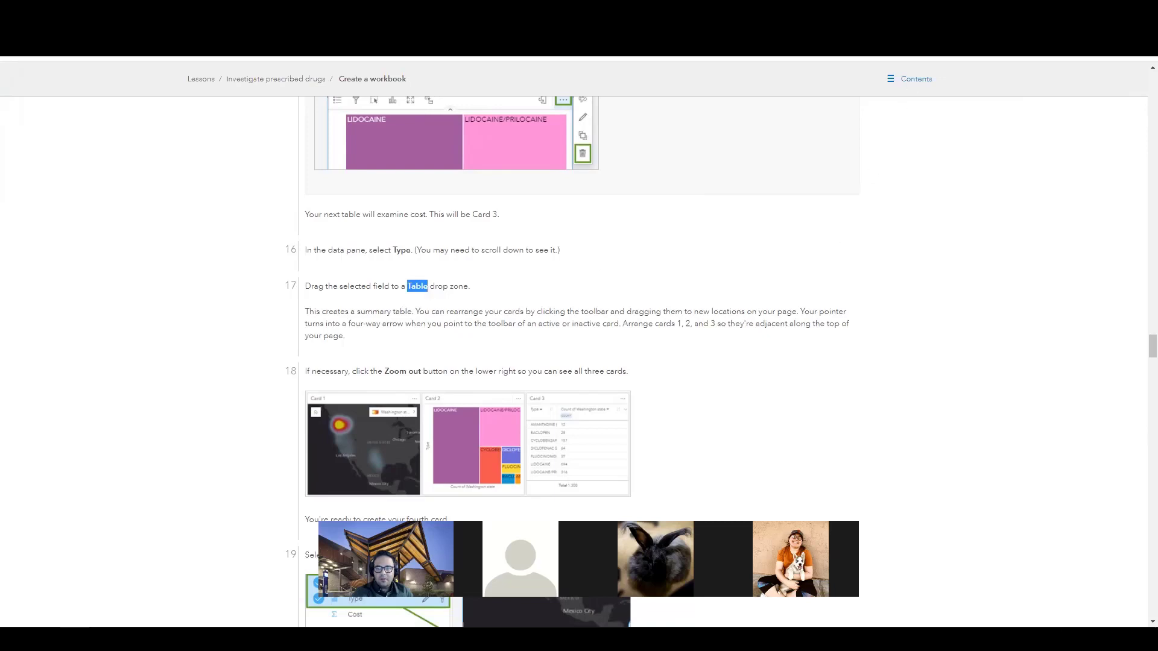
pyautogui.hotkey('alt', 'Tab')
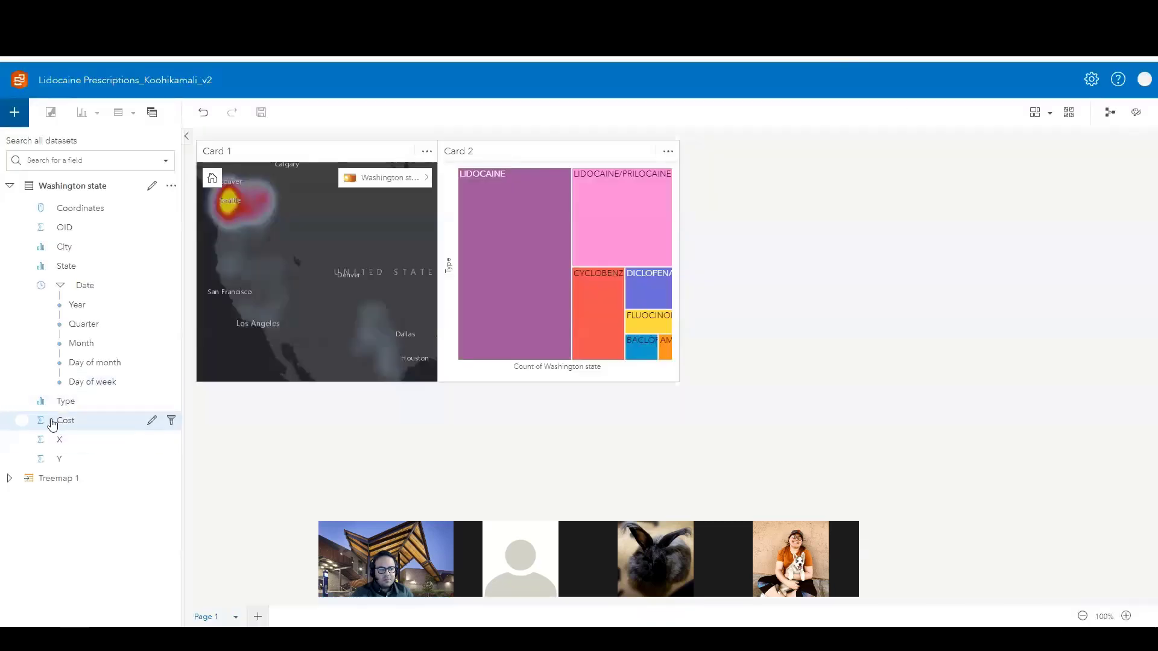
# - Create a summary table card from the Washington state dataset's Type field beside the treemap card and compare it with the treemap
pyautogui.click(21, 402)
pyautogui.moveTo(41, 409); pyautogui.dragTo(762, 265)
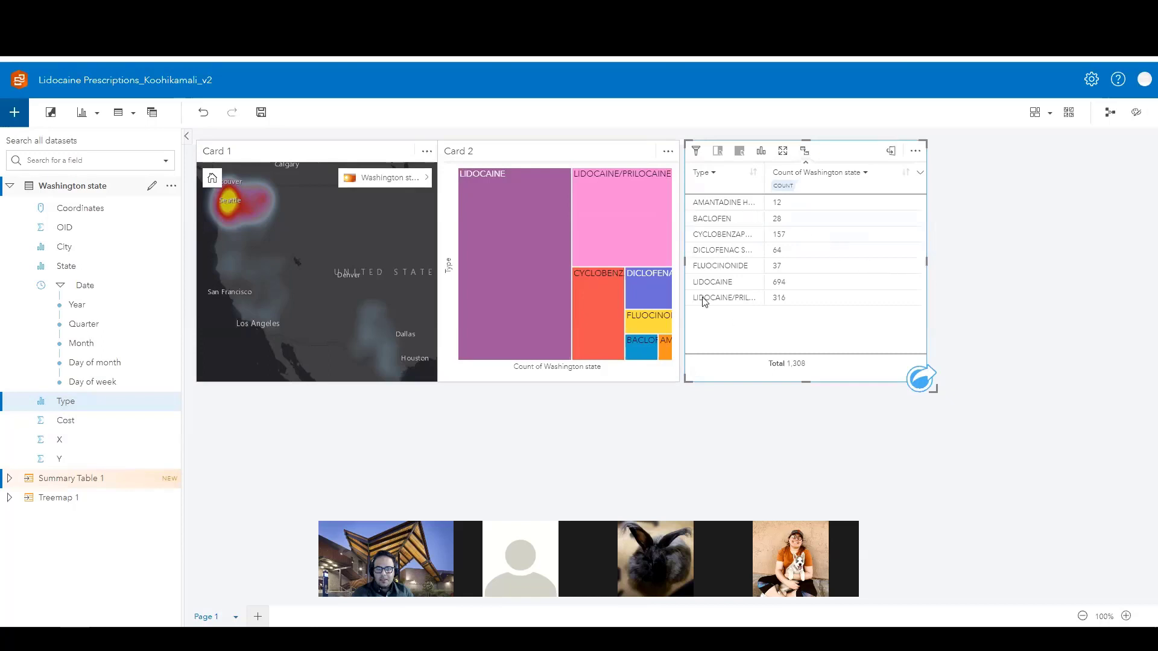
pyautogui.moveTo(528, 327)
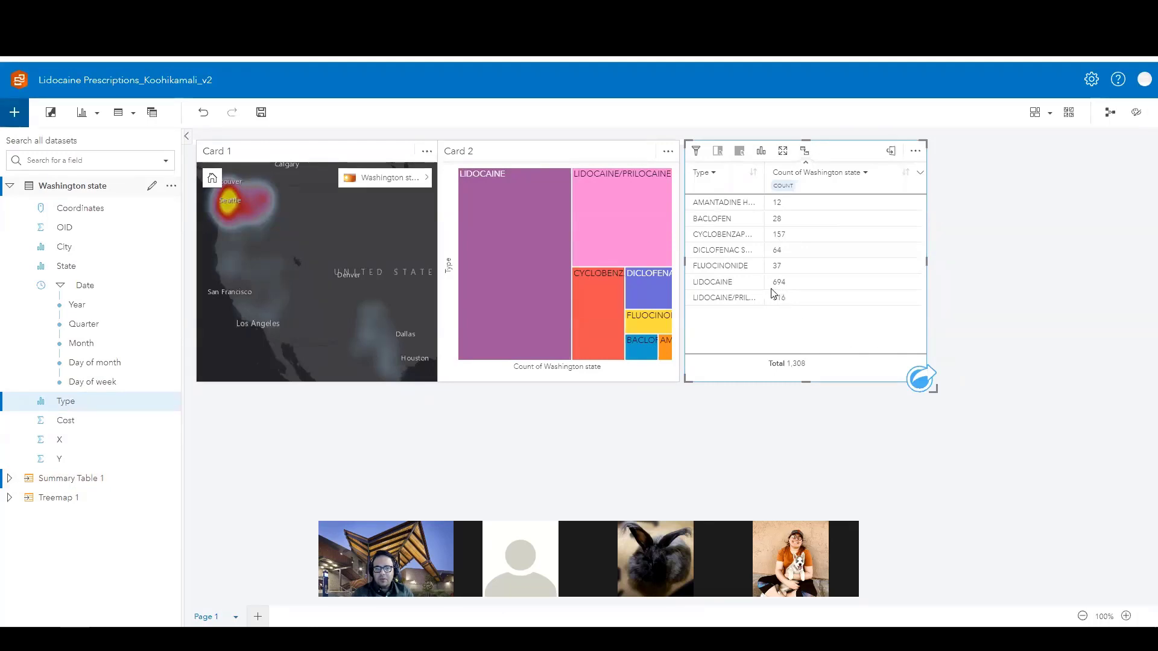
pyautogui.moveTo(474, 207)
# - Switch to the lesson page, review steps 18 to 20 on arranging cards and the time series chart, and return to ArcGIS Insights
pyautogui.hotkey('ctrl', 'Tab')
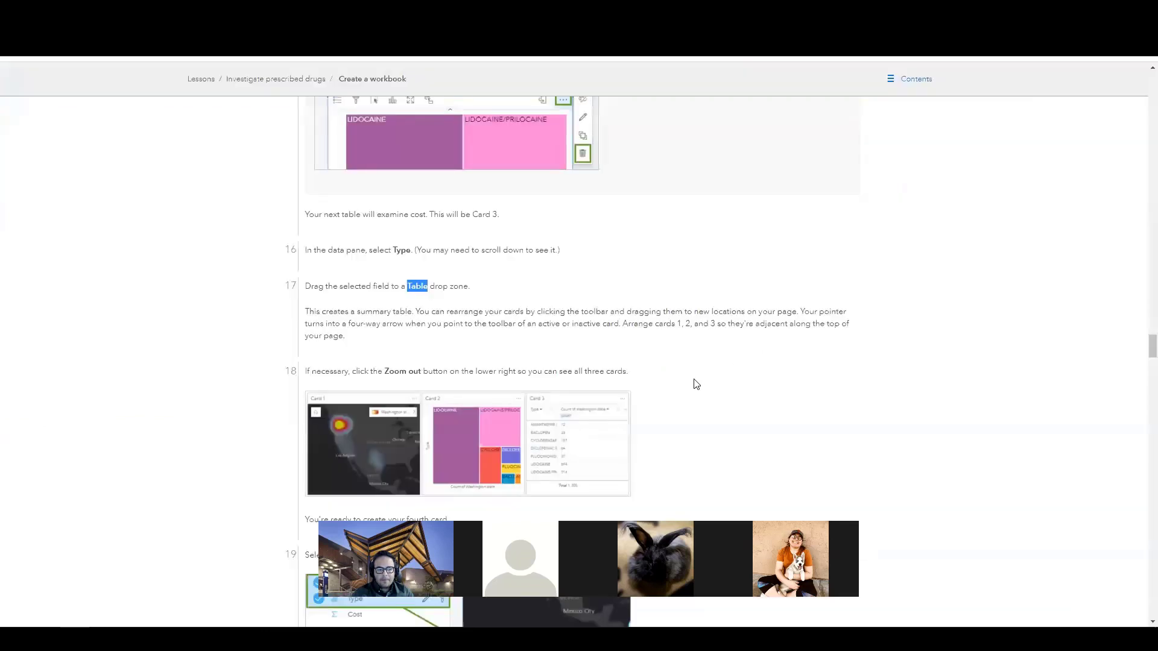
pyautogui.scroll(-1, 696, 375)
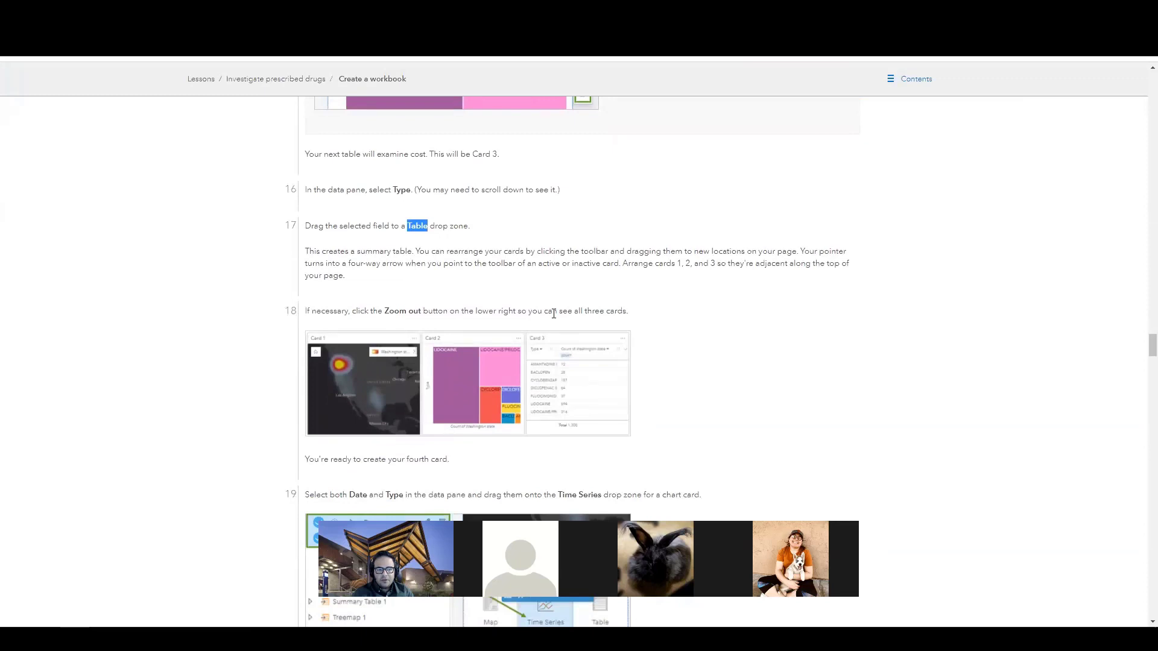
pyautogui.scroll(-2, 554, 313)
pyautogui.scroll(-2, 368, 377)
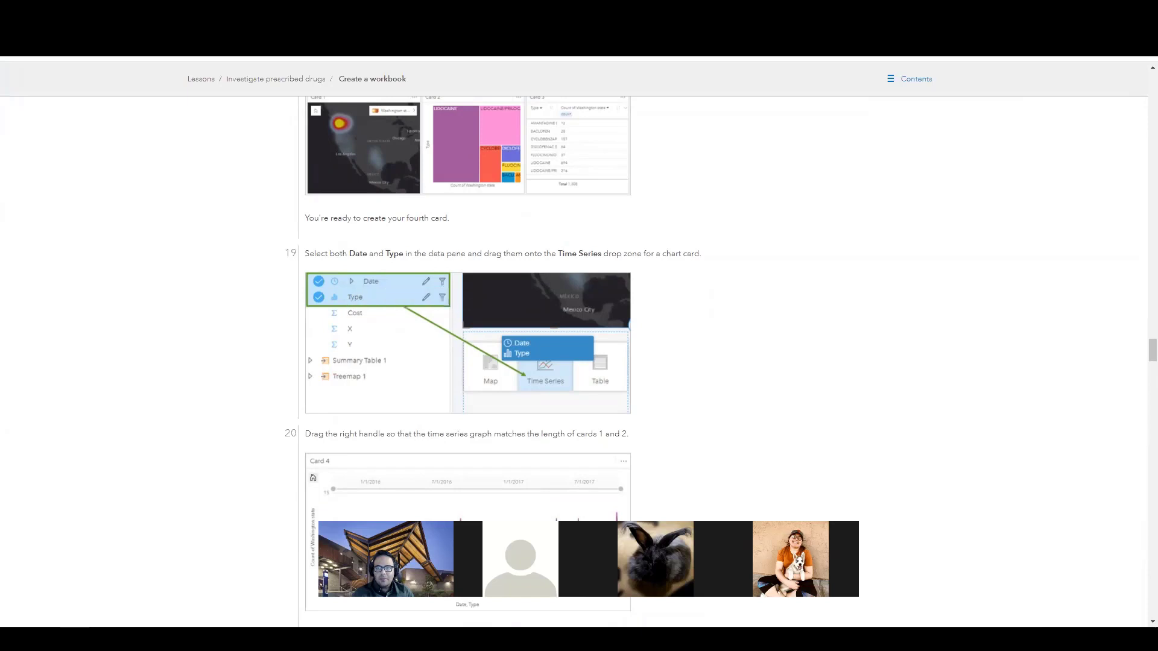
pyautogui.hotkey('alt', 'Tab')
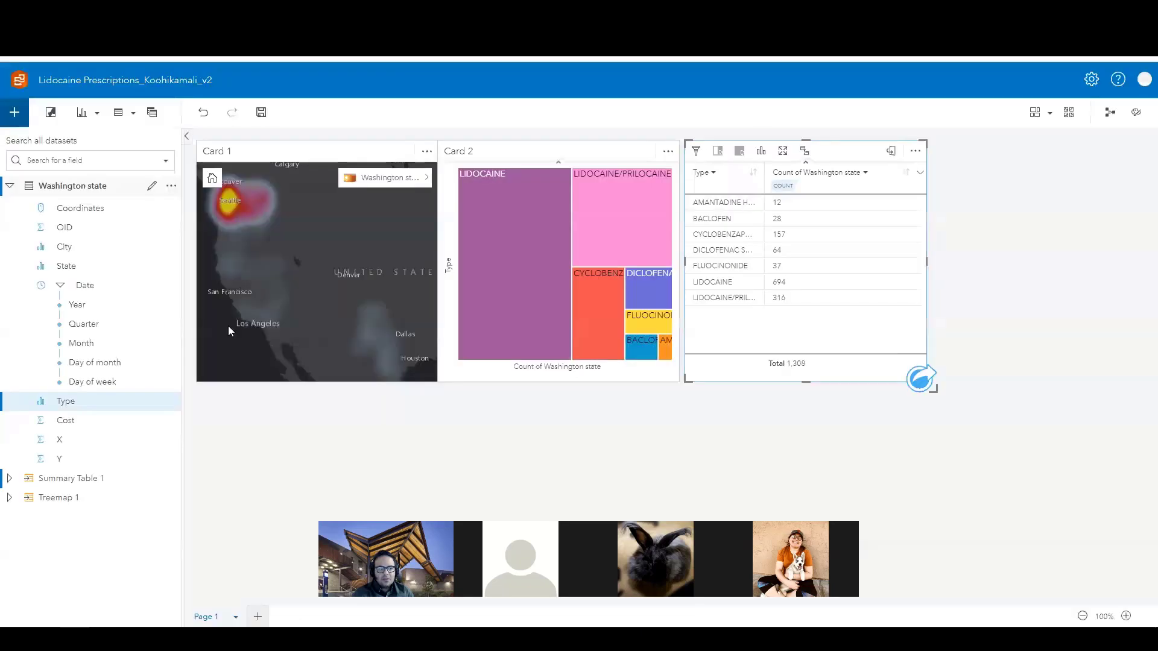
# - Create a time series card from the Date and Type fields below Card 1 and widen it to match Cards 1 and 2 combined
pyautogui.click(11, 402)
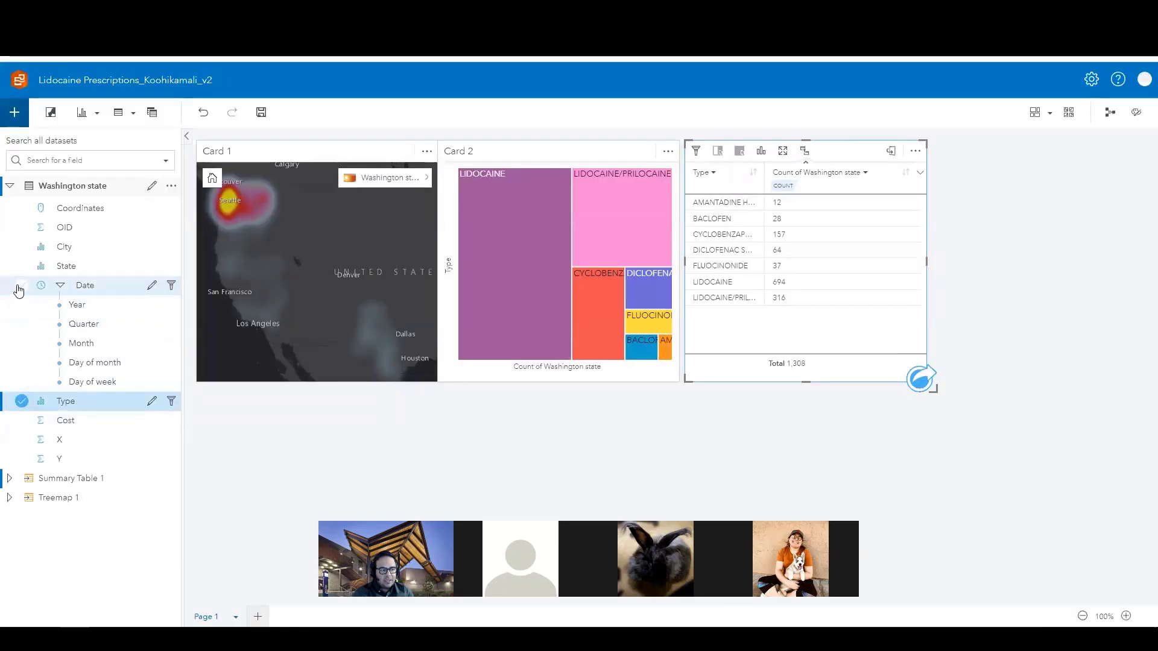
pyautogui.click(19, 289)
pyautogui.moveTo(82, 290); pyautogui.dragTo(22, 289)
pyautogui.click(21, 286)
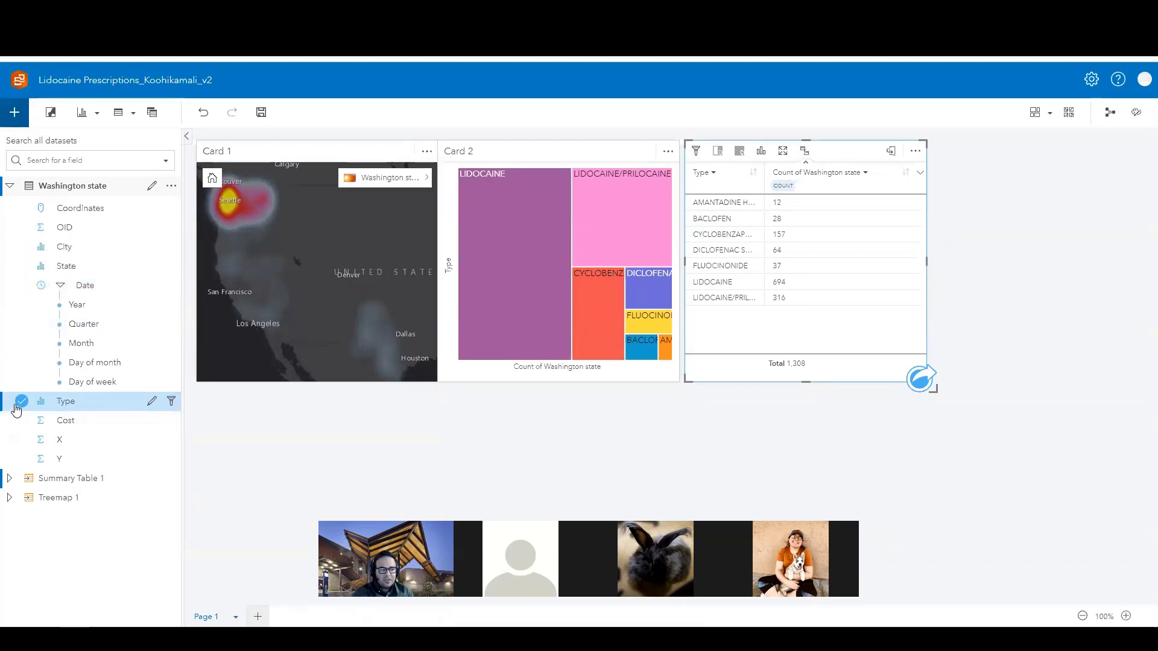
pyautogui.click(44, 292)
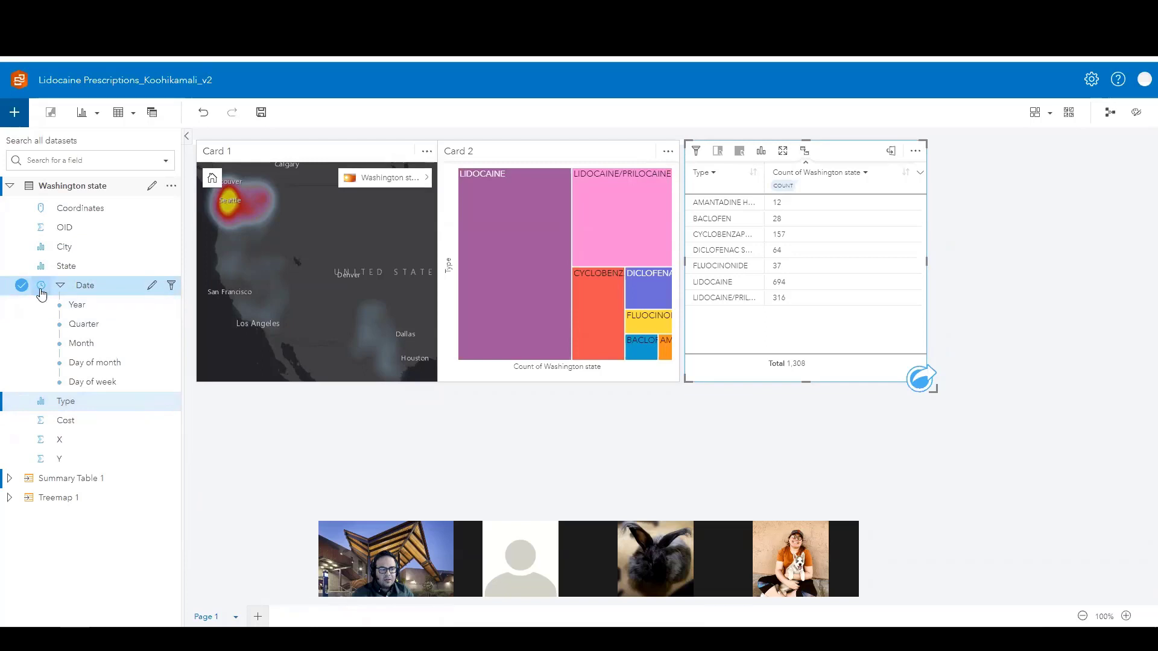
pyautogui.click(21, 401)
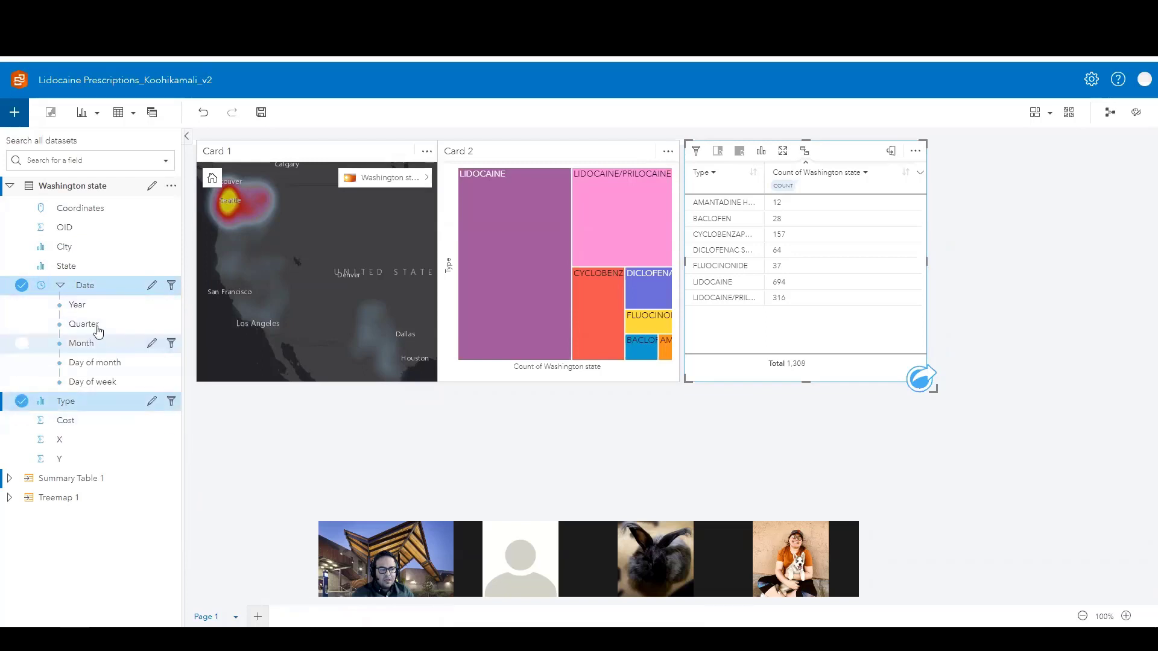
pyautogui.moveTo(87, 289); pyautogui.dragTo(320, 435)
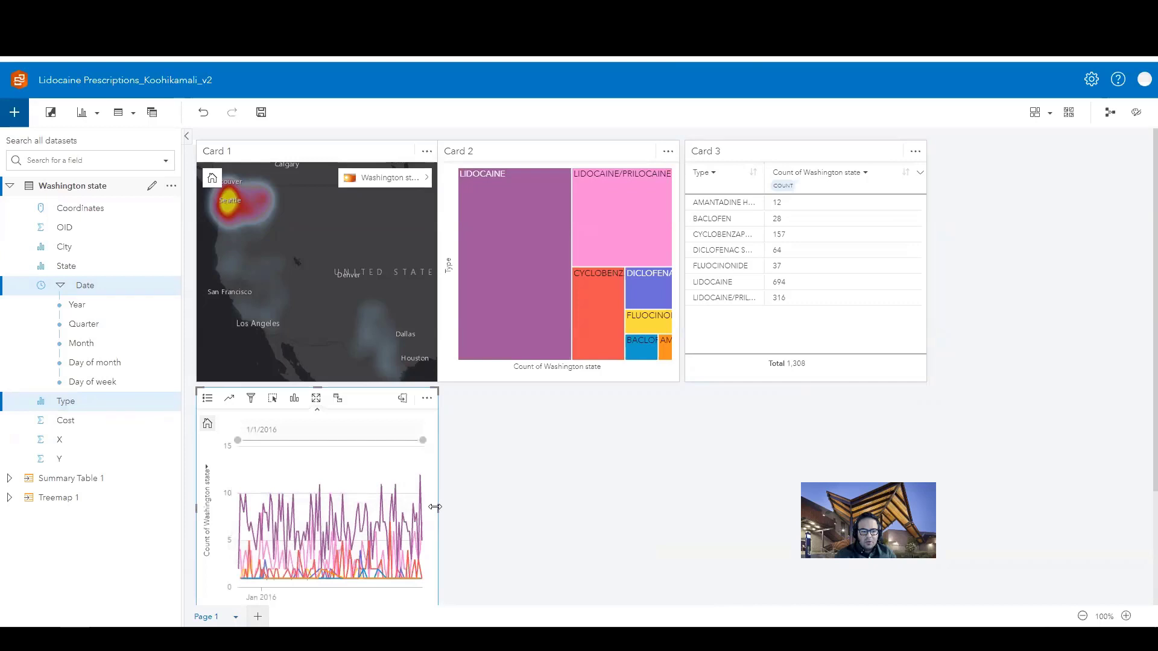
pyautogui.moveTo(439, 506); pyautogui.dragTo(678, 491)
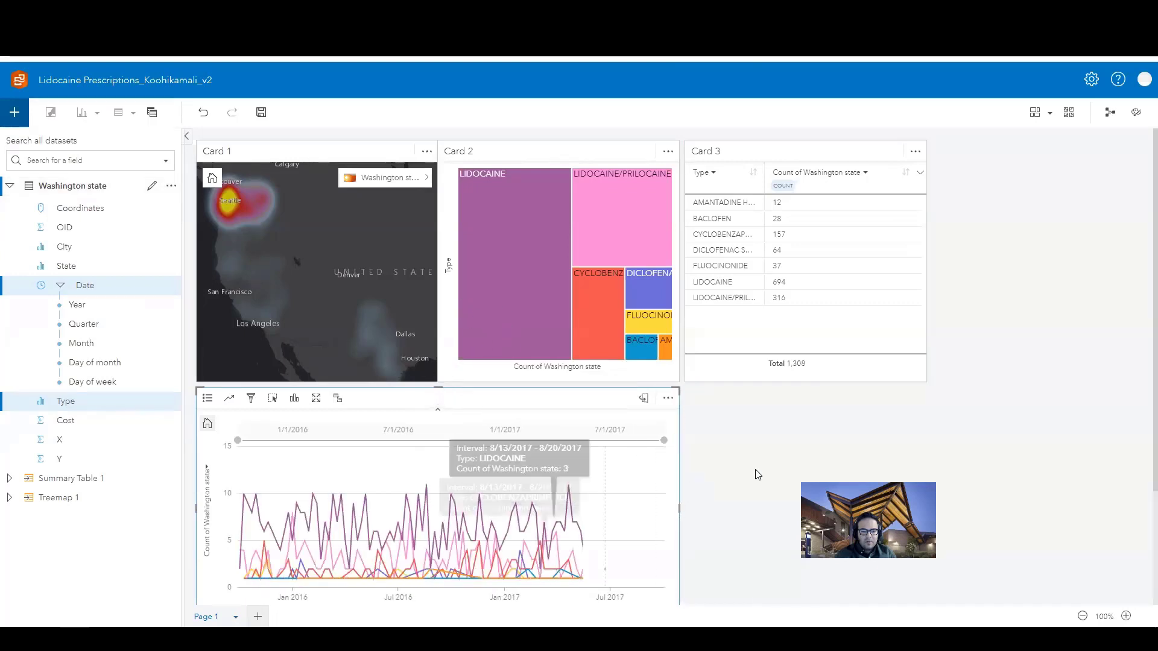
# - Move Card 3 directly against Card 2 and the time series card directly against the bottom of Cards 1 and 2
pyautogui.click(821, 375)
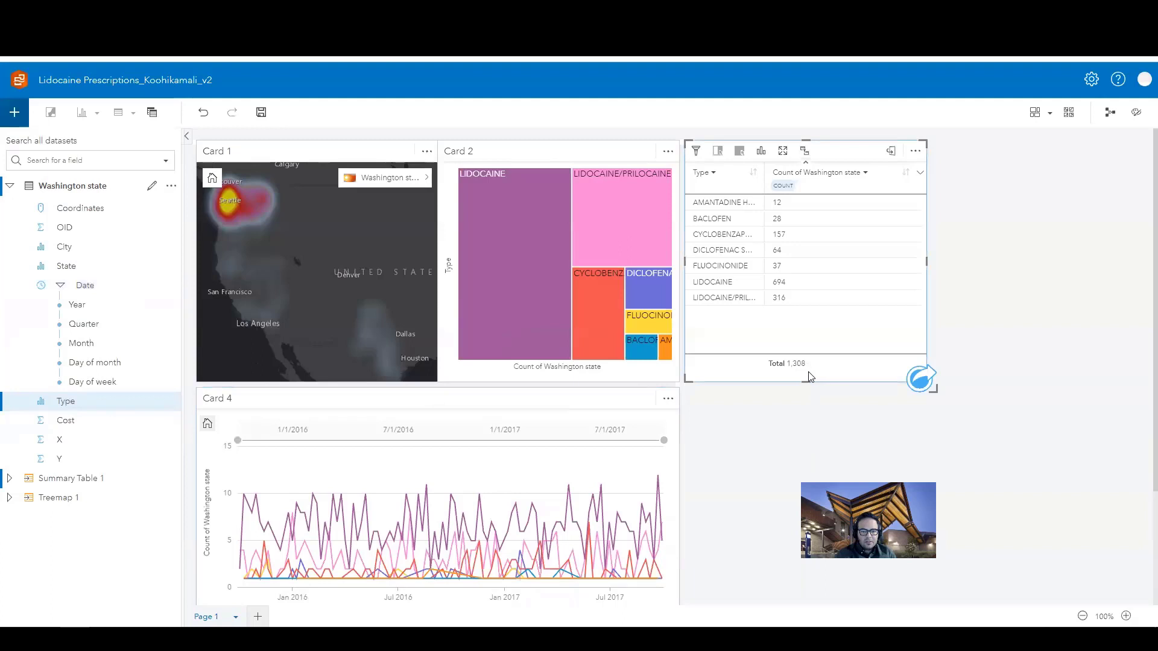
pyautogui.moveTo(856, 144); pyautogui.dragTo(850, 144)
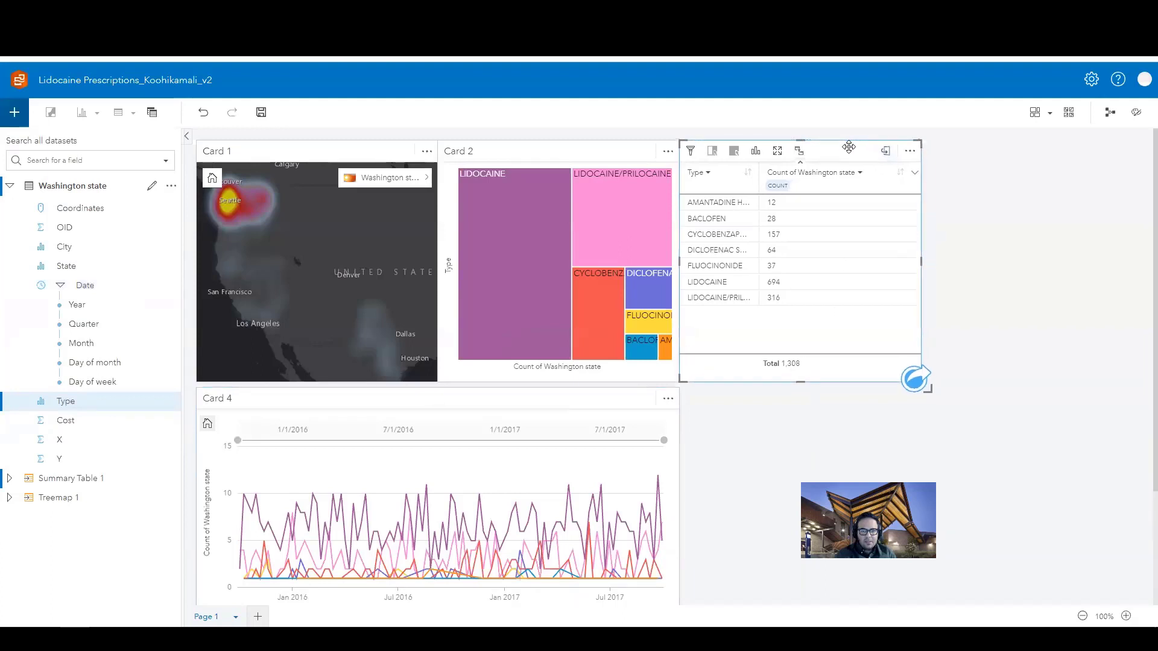
pyautogui.click(624, 399)
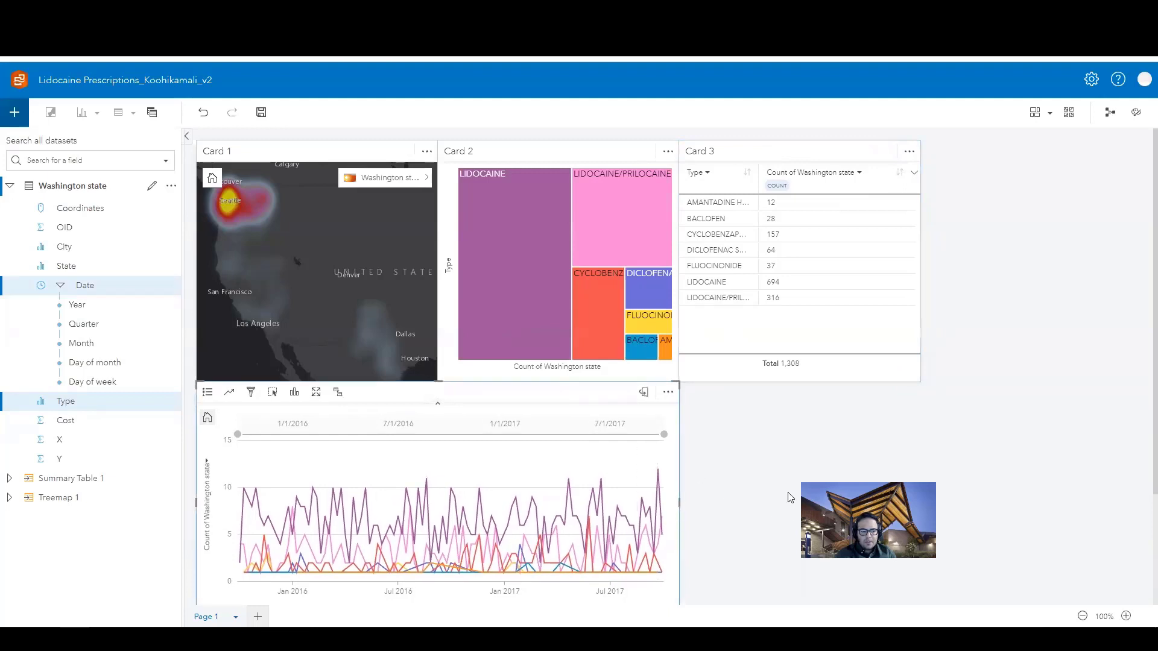
pyautogui.scroll(-2, 1077, 433)
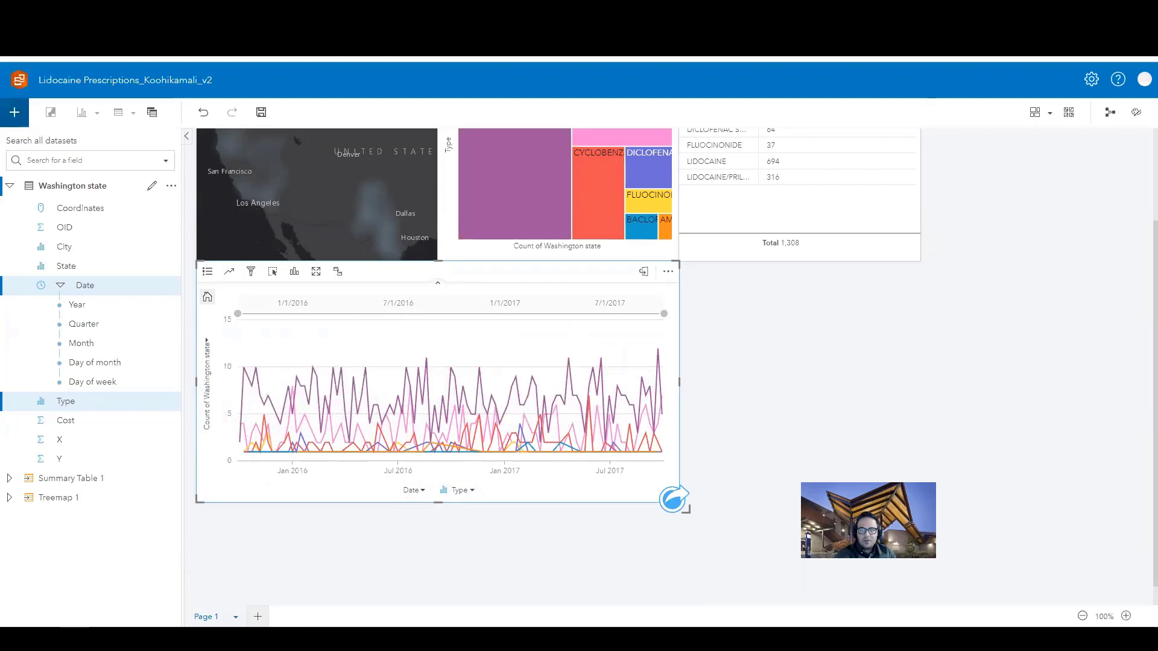
# - Switch to the lesson page, review the time series explanation and step 21 on the State donut chart, and return to ArcGIS Insights
pyautogui.hotkey('ctrl', 'Tab')
pyautogui.scroll(-2, 465, 535)
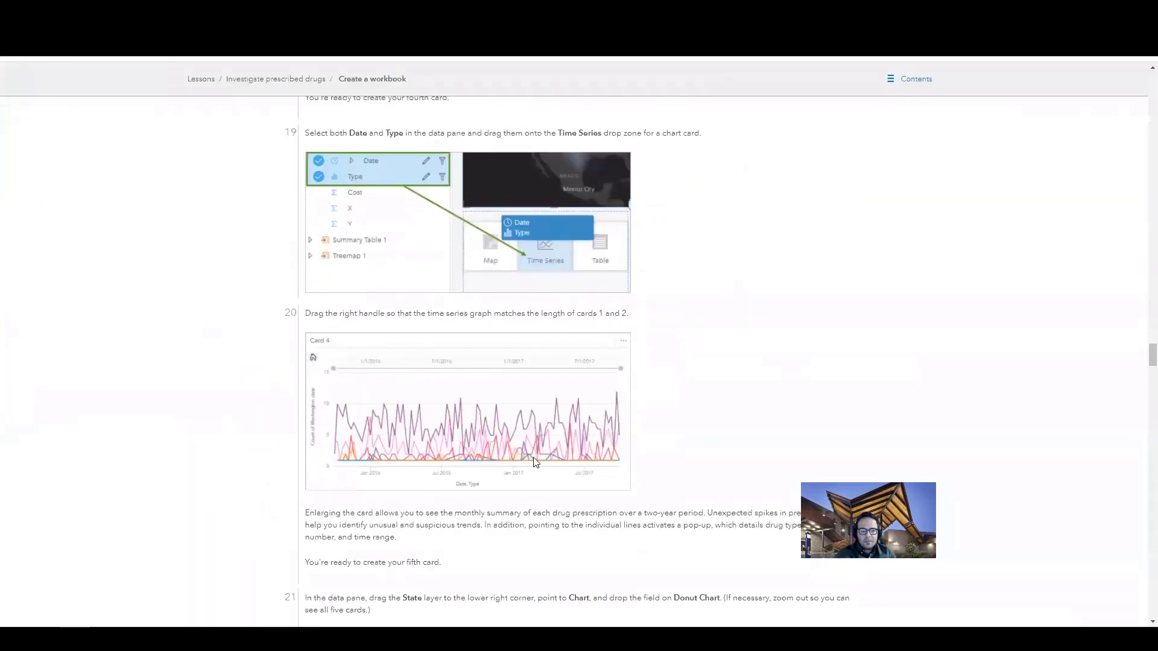
pyautogui.scroll(-4, 515, 408)
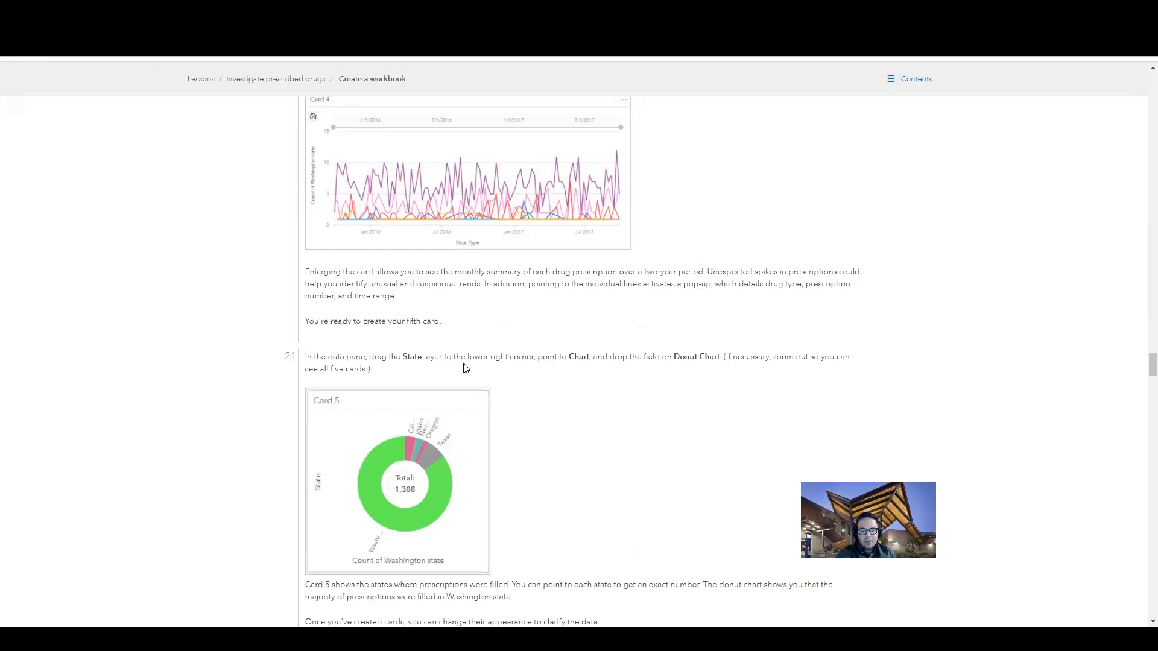
pyautogui.moveTo(402, 358); pyautogui.dragTo(425, 358)
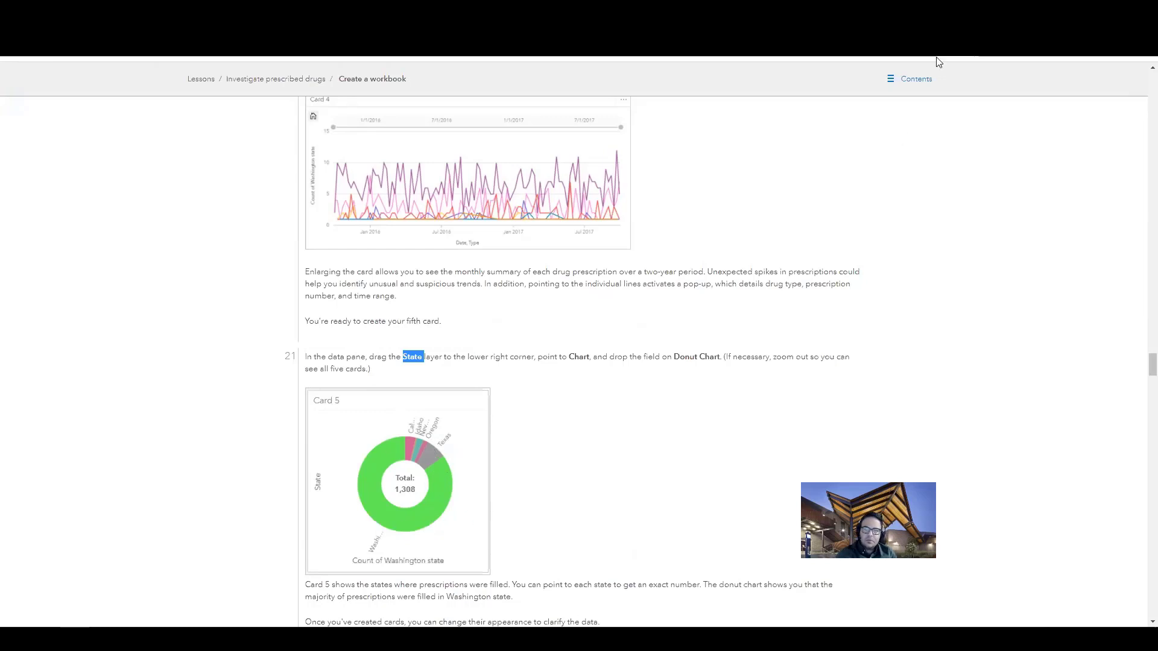
pyautogui.hotkey('alt', 'Tab')
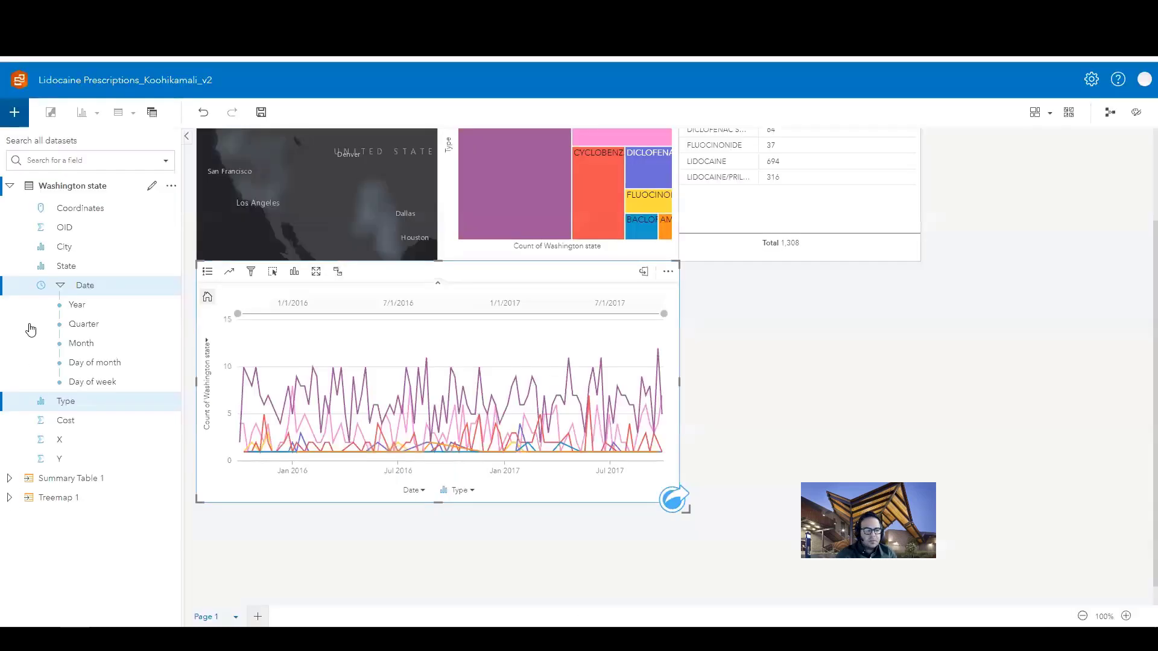
# - Create a donut chart card from the State field, place it directly beside Card 4 under Card 3, and save the workbook
pyautogui.click(25, 265)
pyautogui.moveTo(27, 266); pyautogui.dragTo(727, 439)
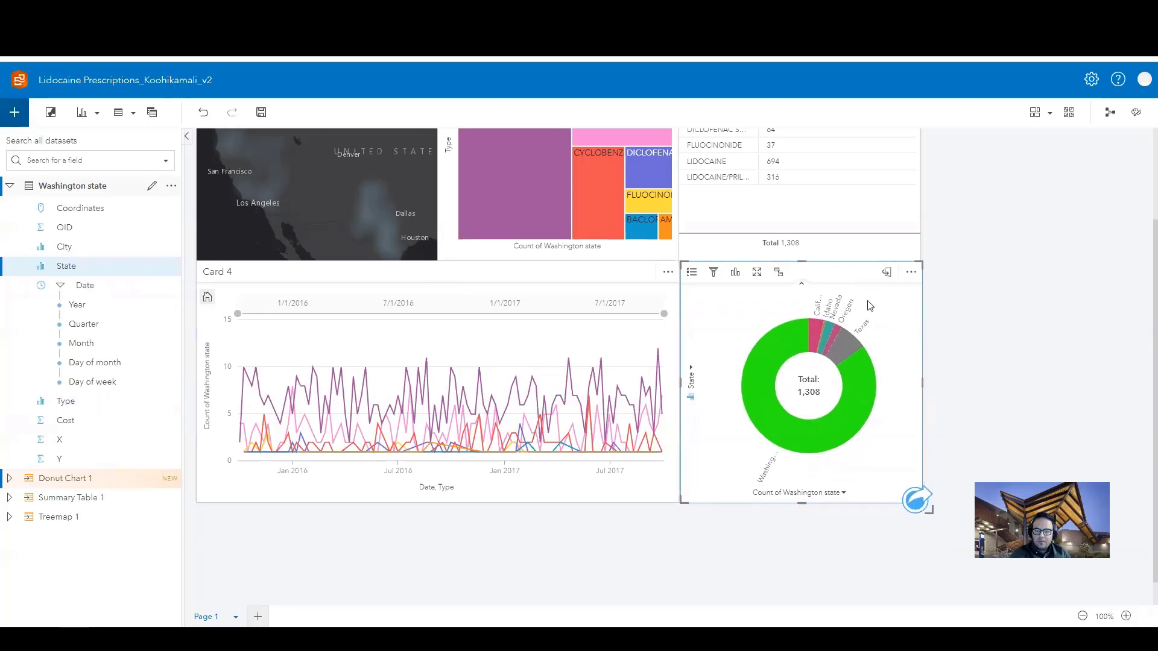
pyautogui.click(956, 377)
pyautogui.click(261, 112)
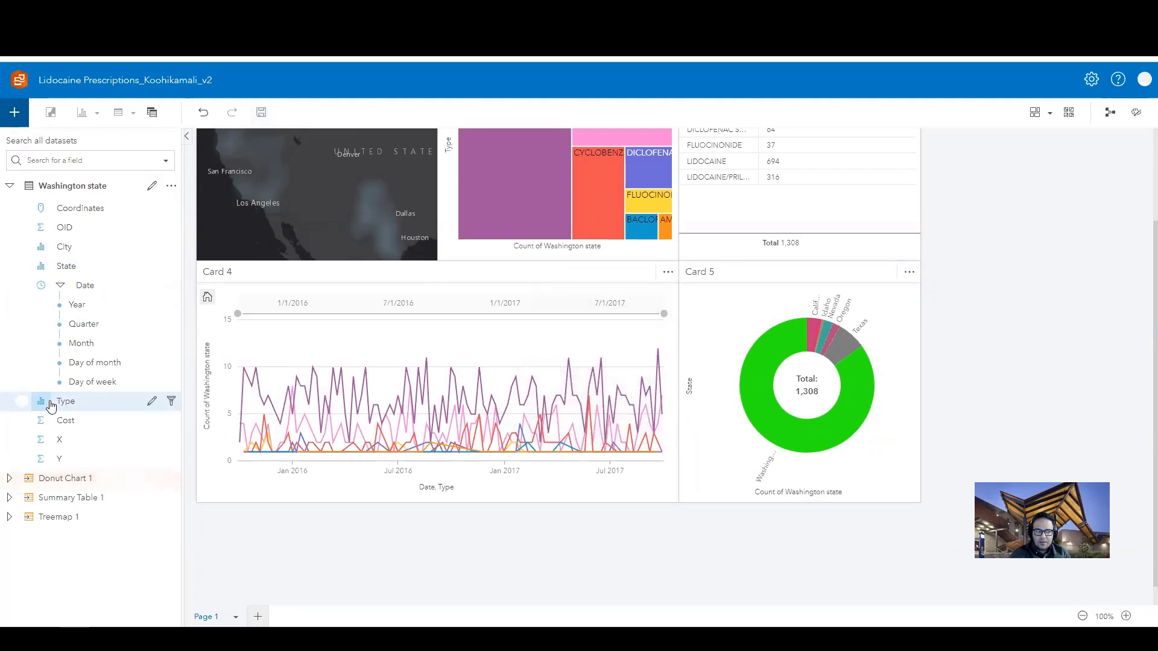
# - Inspect the prescription counts of the donut chart's California and Washington slices and look over all five cards
pyautogui.moveTo(813, 328)
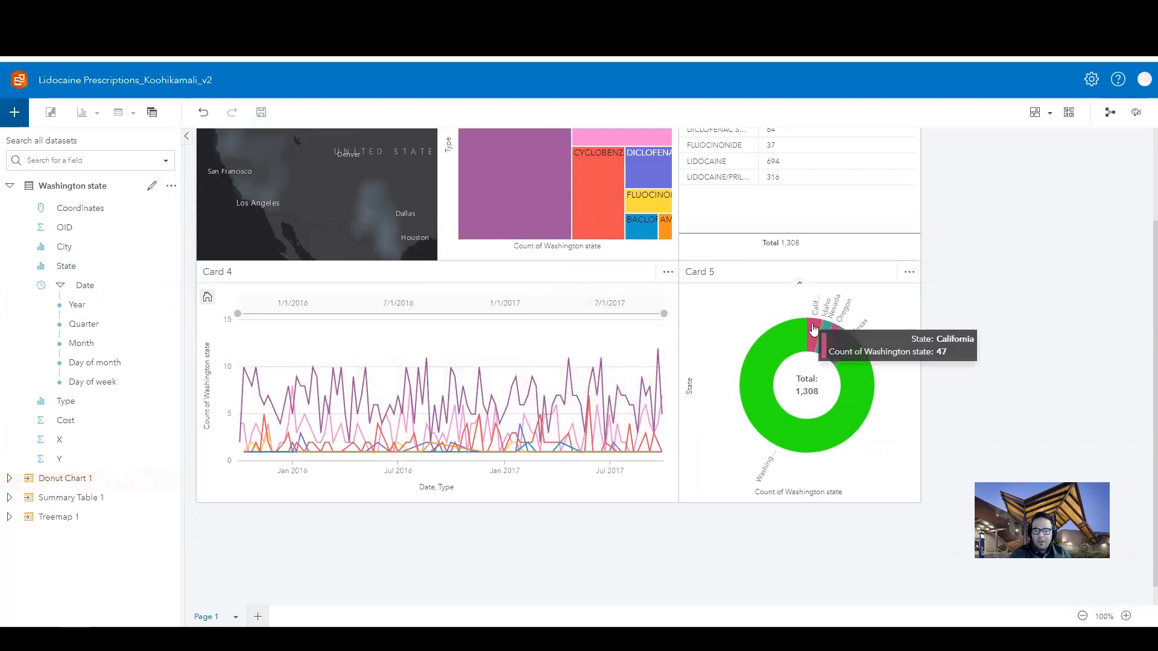
pyautogui.moveTo(860, 393)
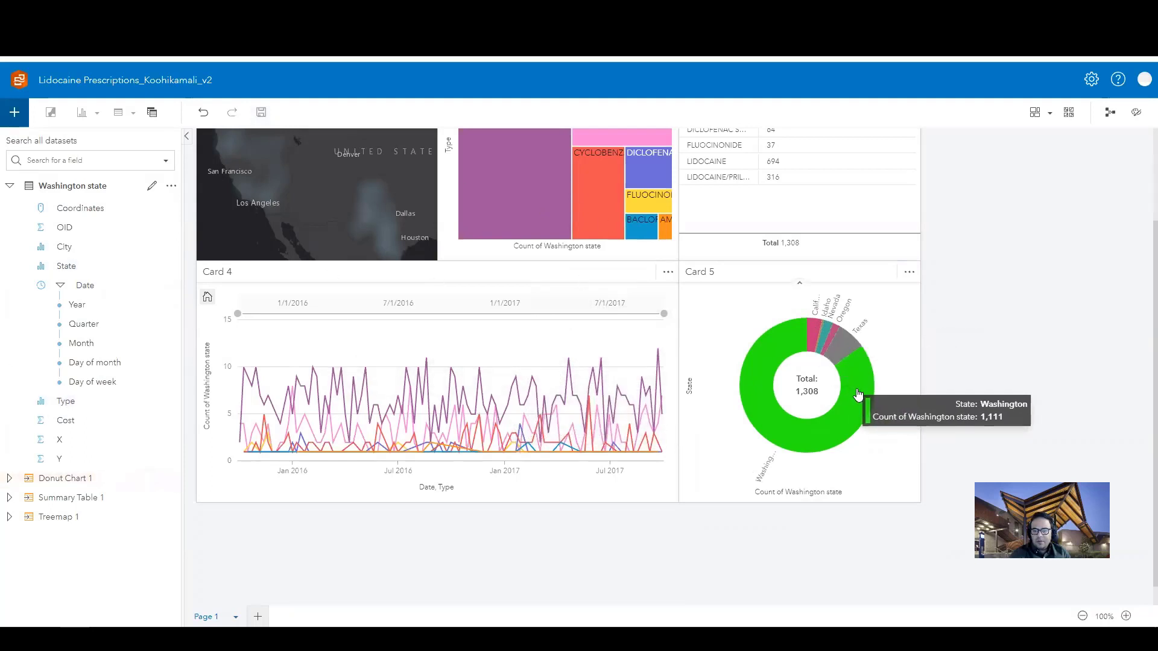
pyautogui.scroll(2, 972, 406)
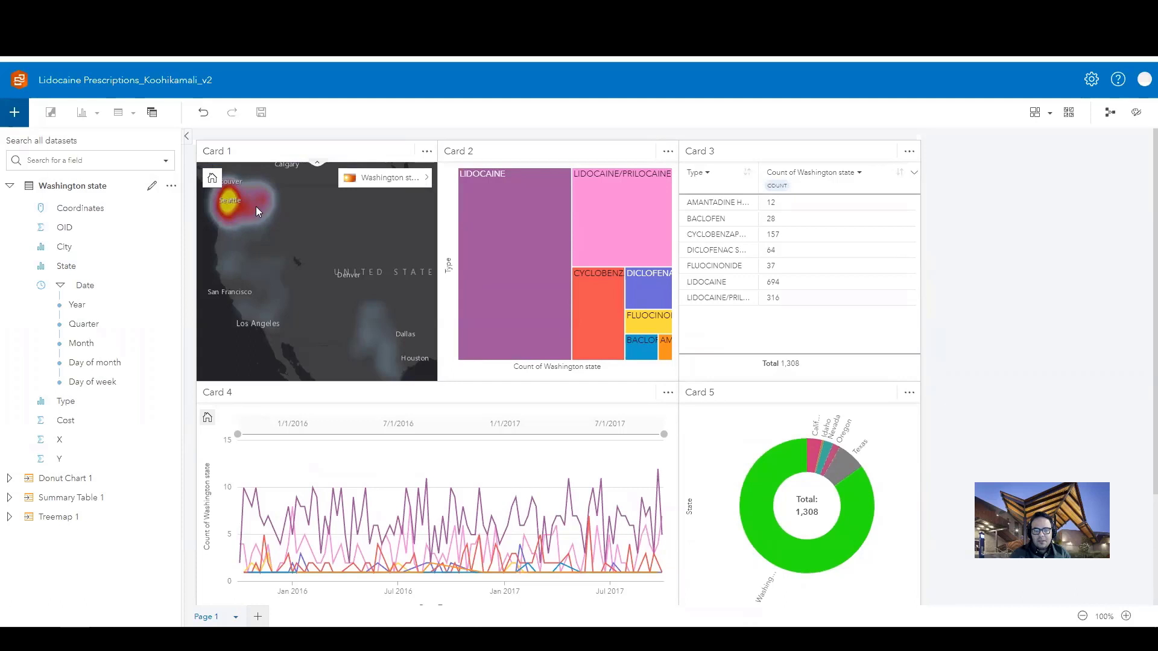
# - Look over Cards 4 and 5, check lesson step 22 on changing Card 3's visualization type, and return to ArcGIS Insights
pyautogui.scroll(-1, 992, 371)
pyautogui.scroll(-2, 992, 371)
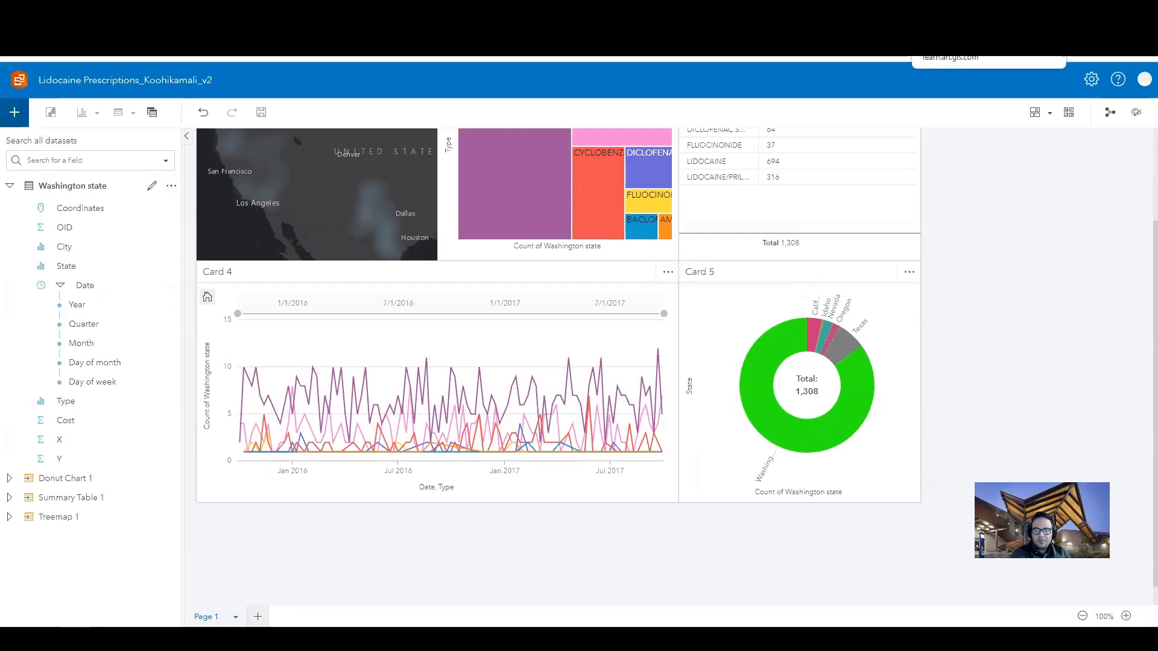
pyautogui.hotkey('ctrl', 'Tab')
pyautogui.scroll(-3, 464, 390)
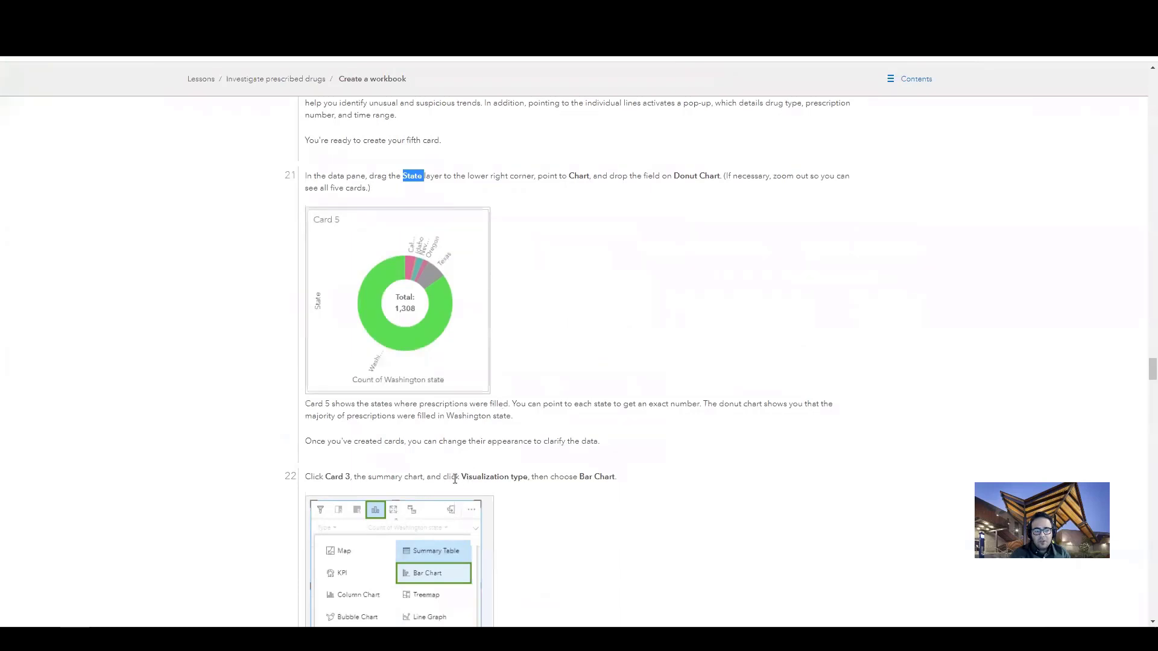
pyautogui.scroll(-2, 362, 410)
pyautogui.moveTo(326, 357); pyautogui.dragTo(347, 359)
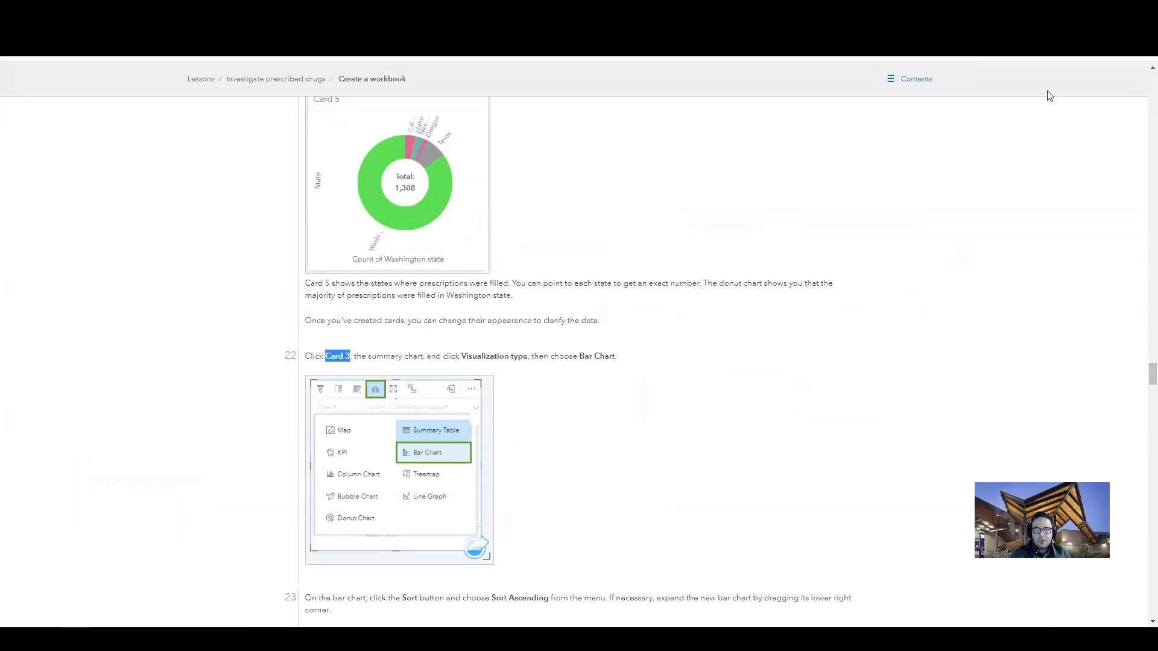
pyautogui.click(927, 60)
pyautogui.hotkey('ctrl', 'Tab')
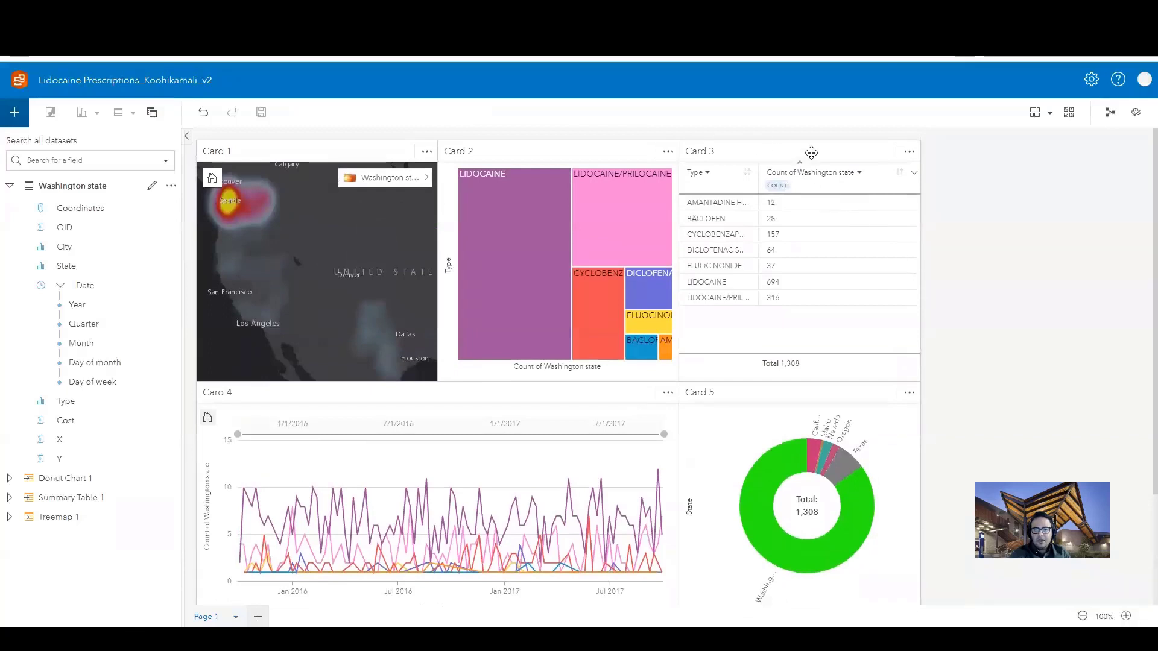
# - Change Card 3's visualization type from summary table to bar chart and sort its bars in ascending order
pyautogui.click(809, 150)
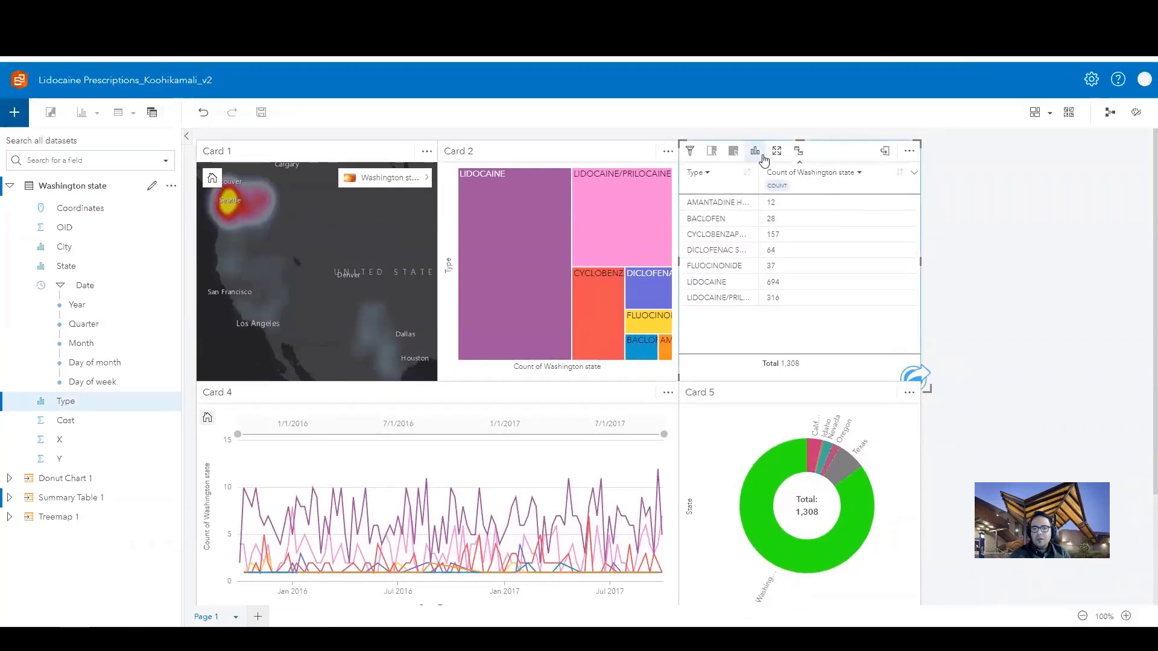
pyautogui.click(988, 279)
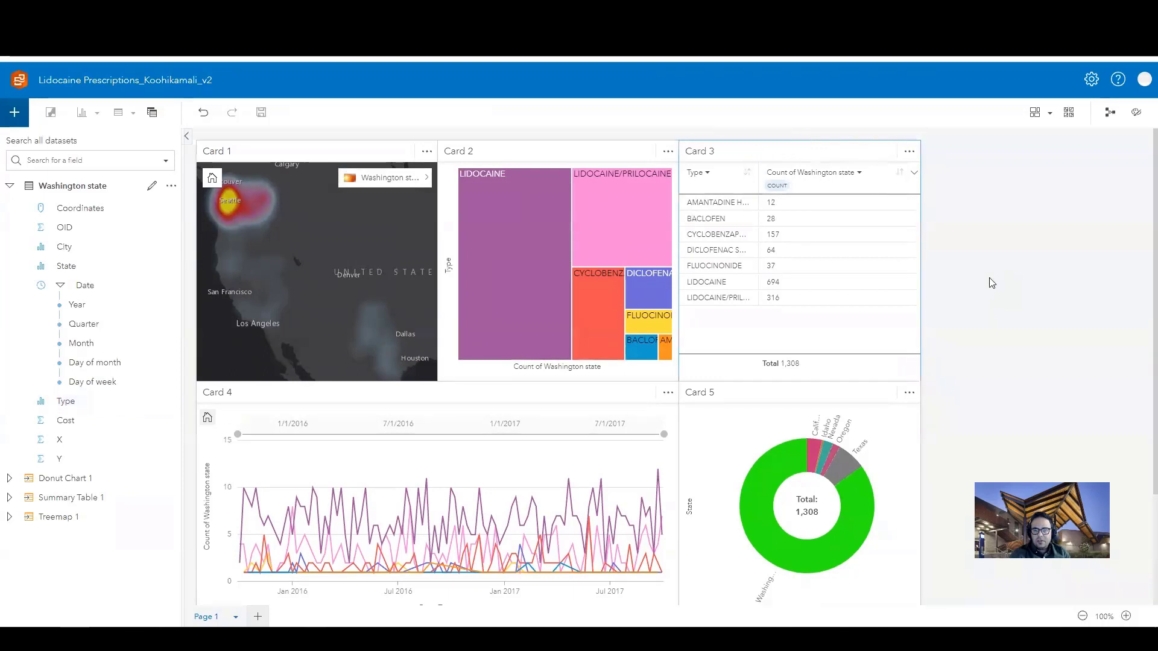
pyautogui.click(849, 147)
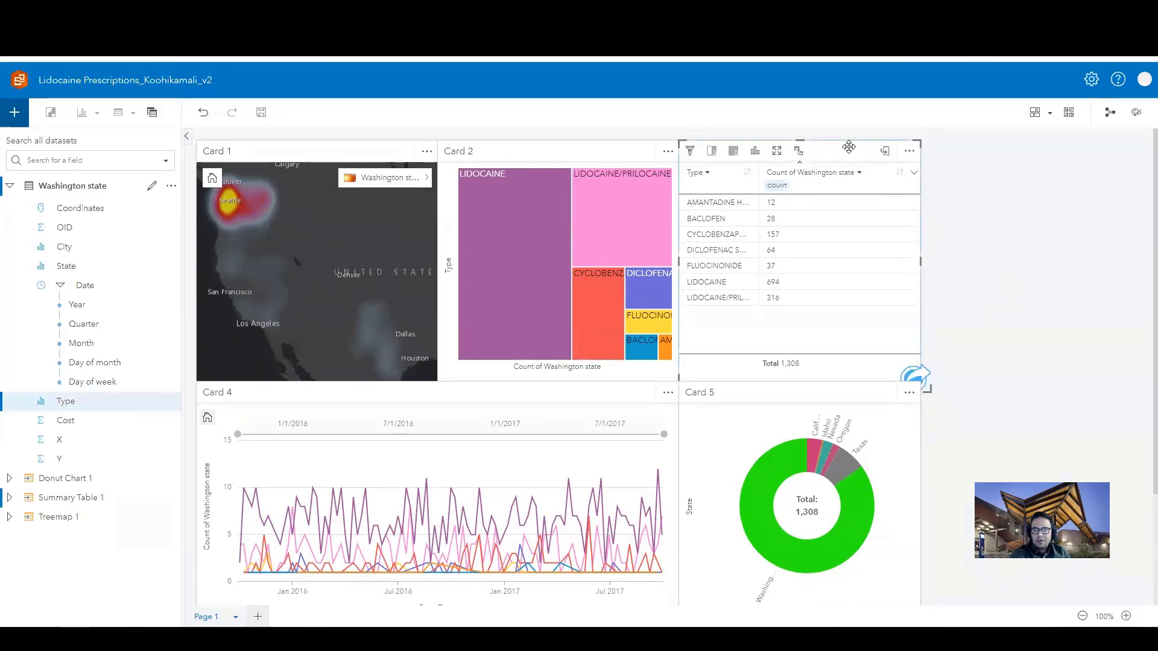
pyautogui.click(755, 152)
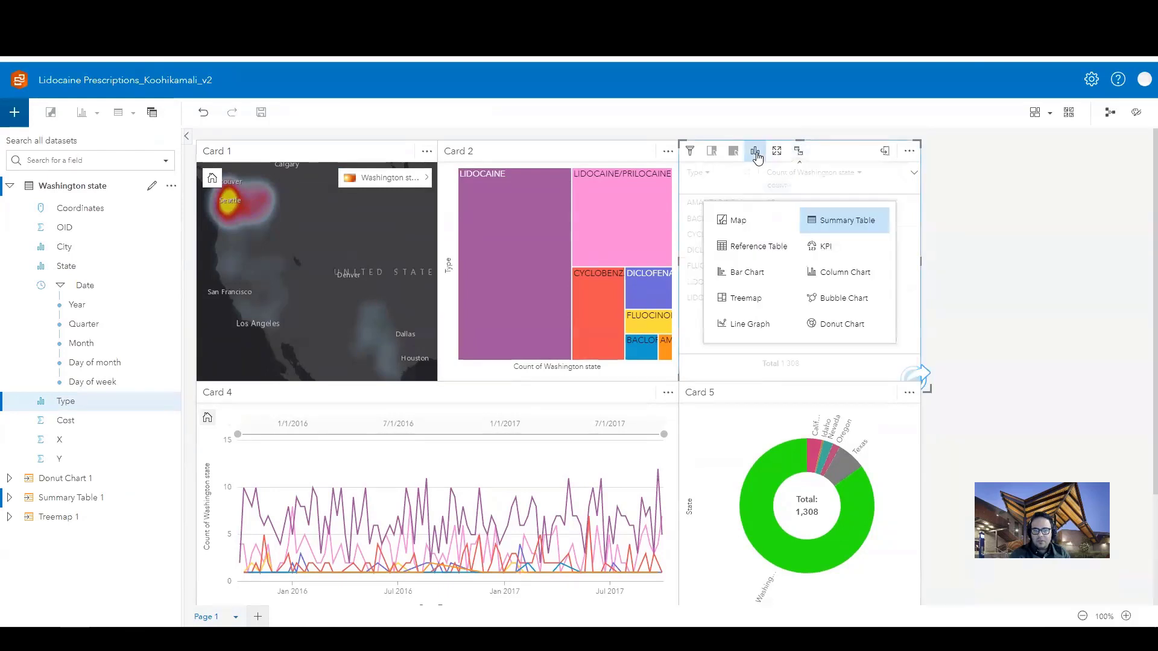
pyautogui.click(753, 276)
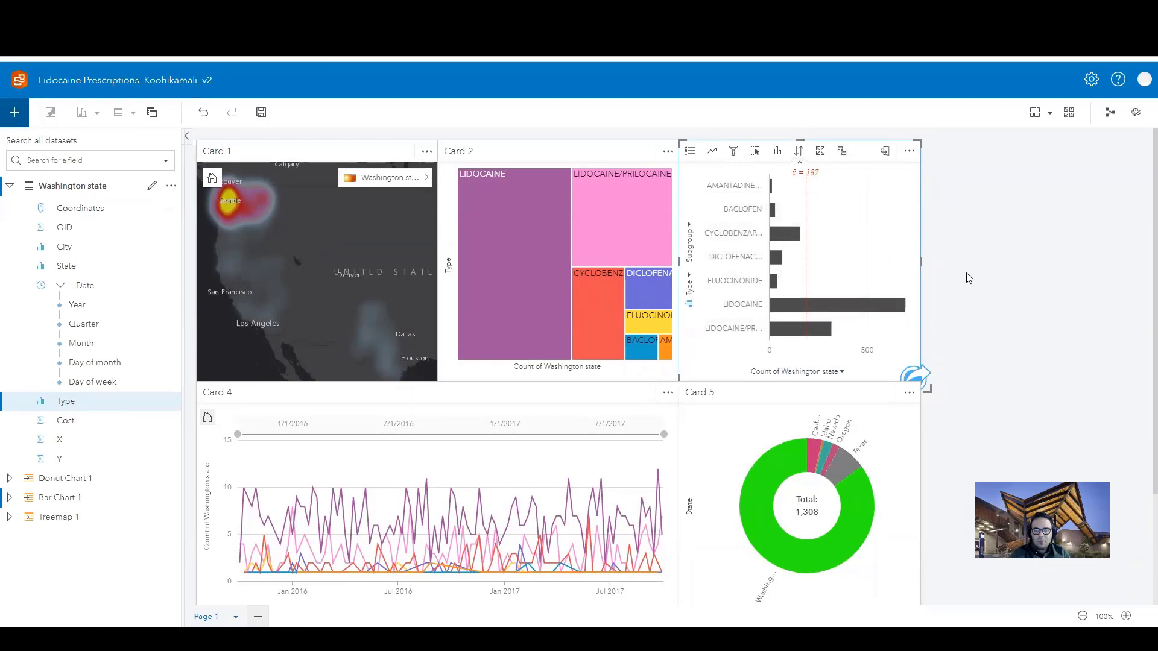
pyautogui.click(800, 153)
pyautogui.click(855, 181)
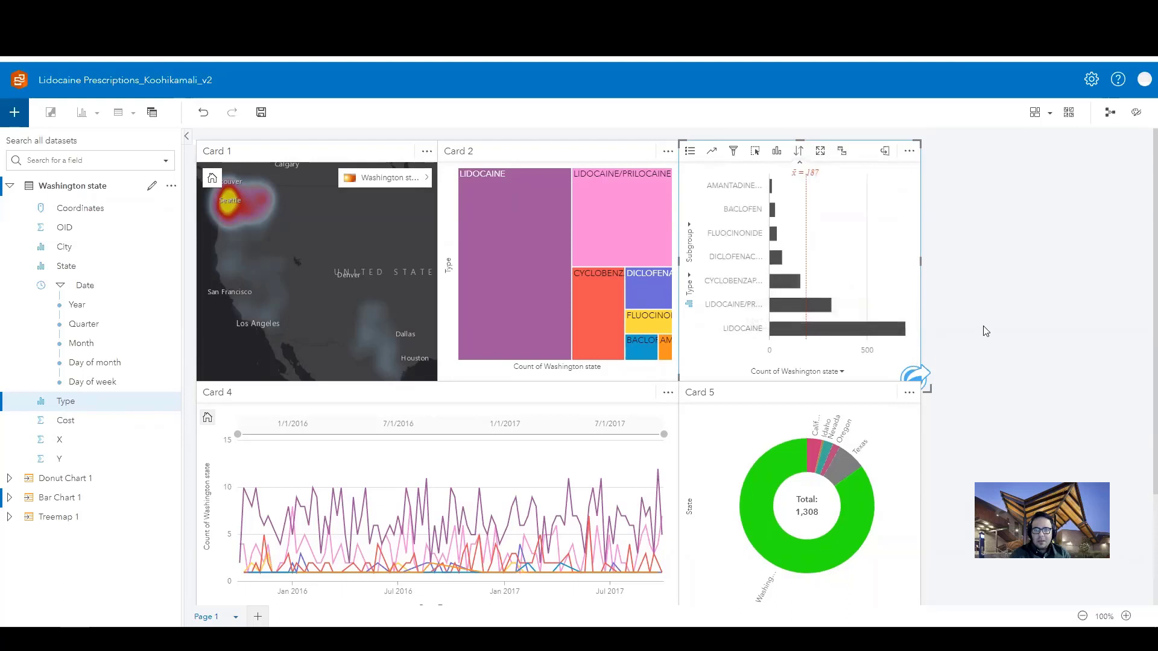
# - Set the symbol color of Card 3's bar chart to purple #C500FF, close its layer options, and save the workbook
pyautogui.click(691, 154)
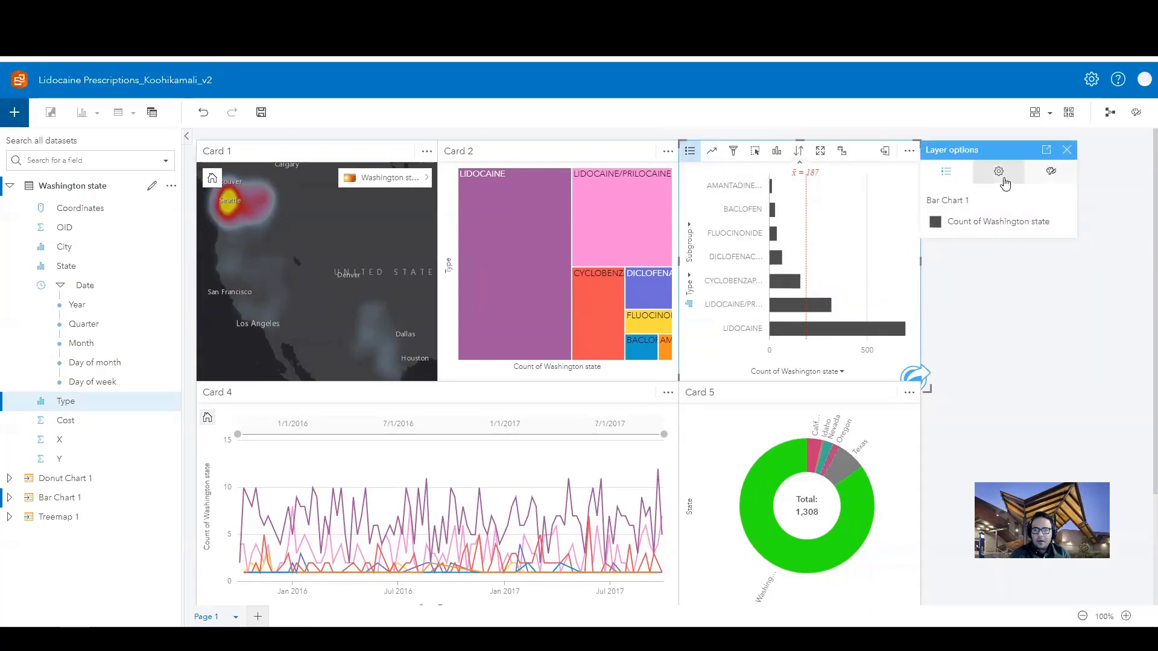
pyautogui.click(1004, 181)
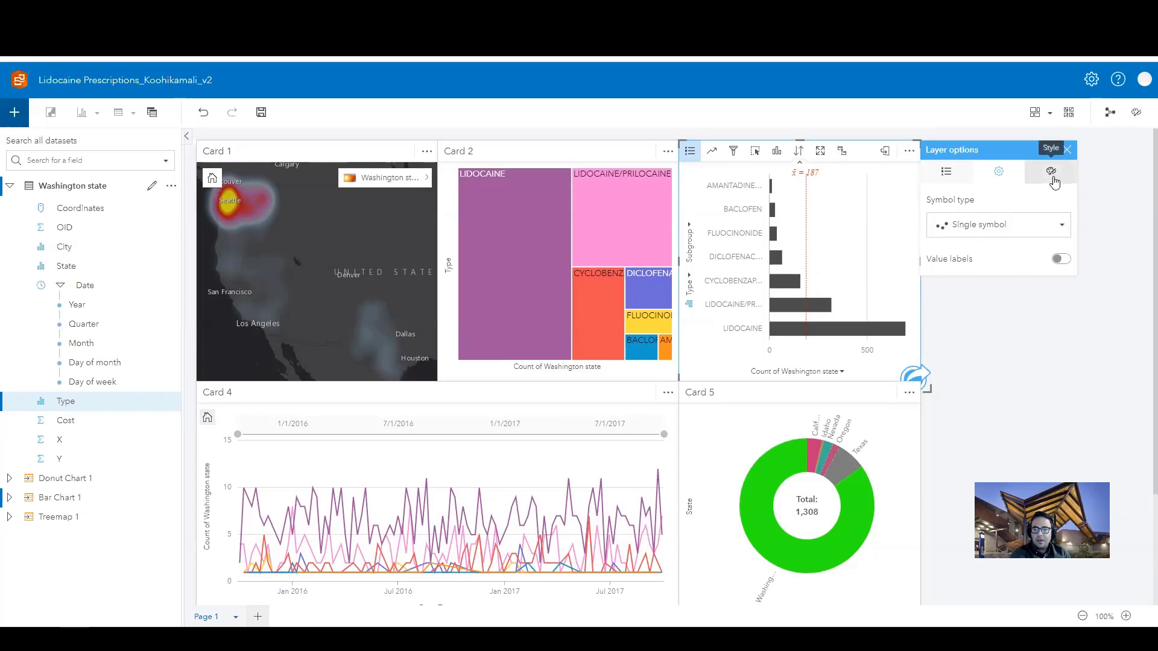
pyautogui.click(1052, 175)
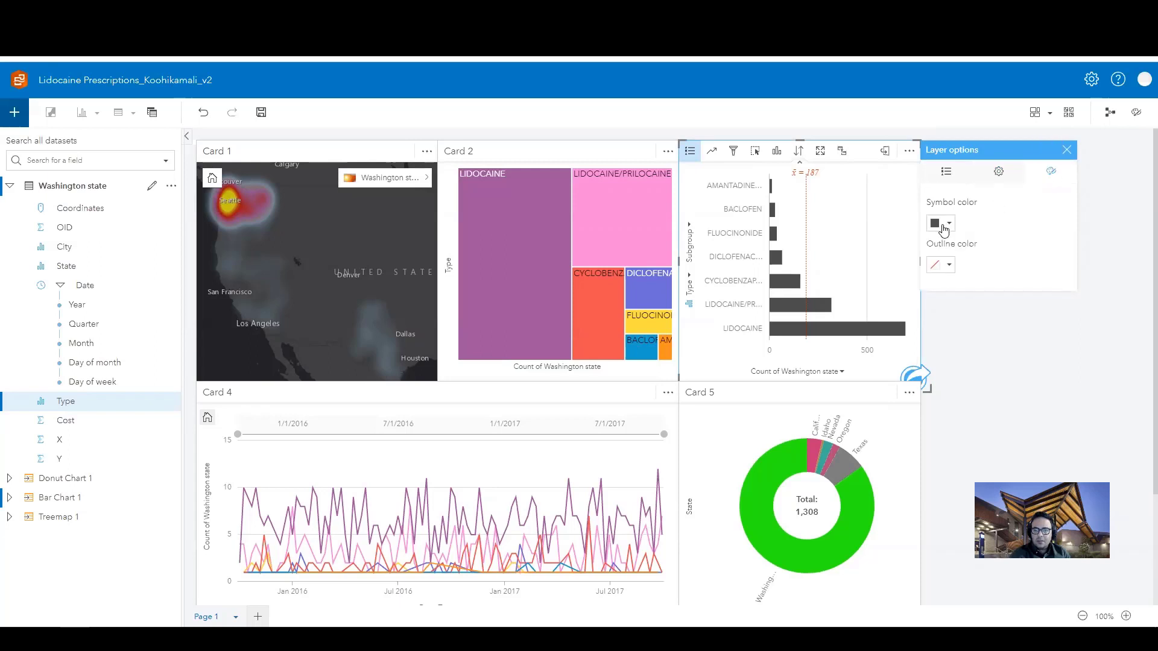
pyautogui.click(944, 226)
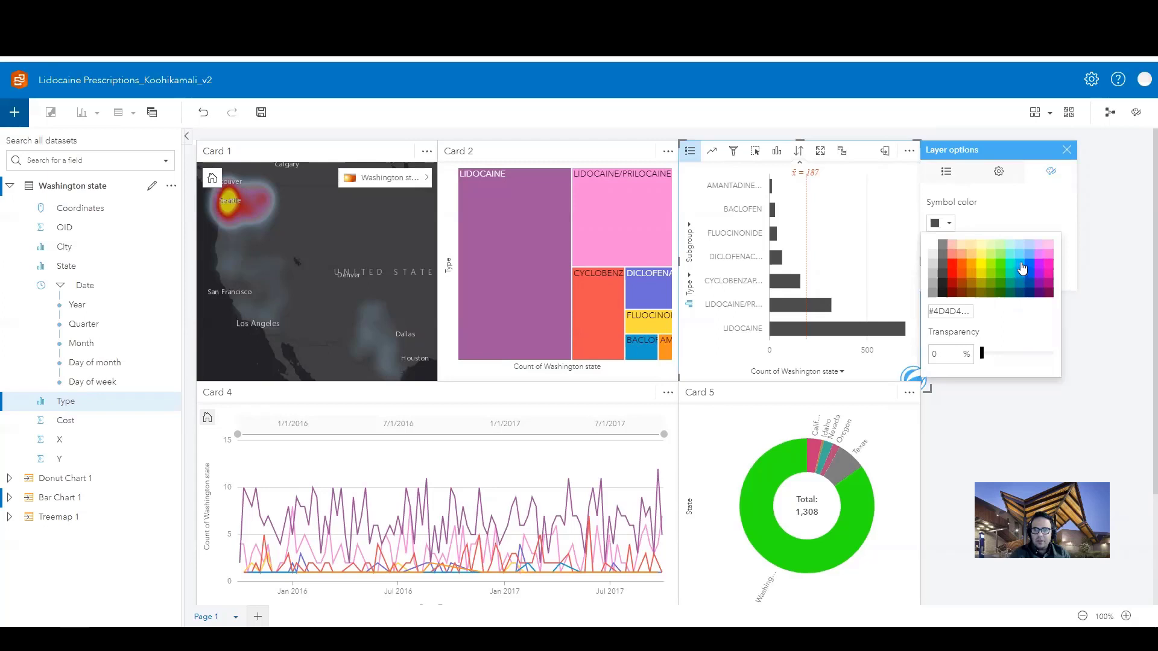
pyautogui.click(1022, 268)
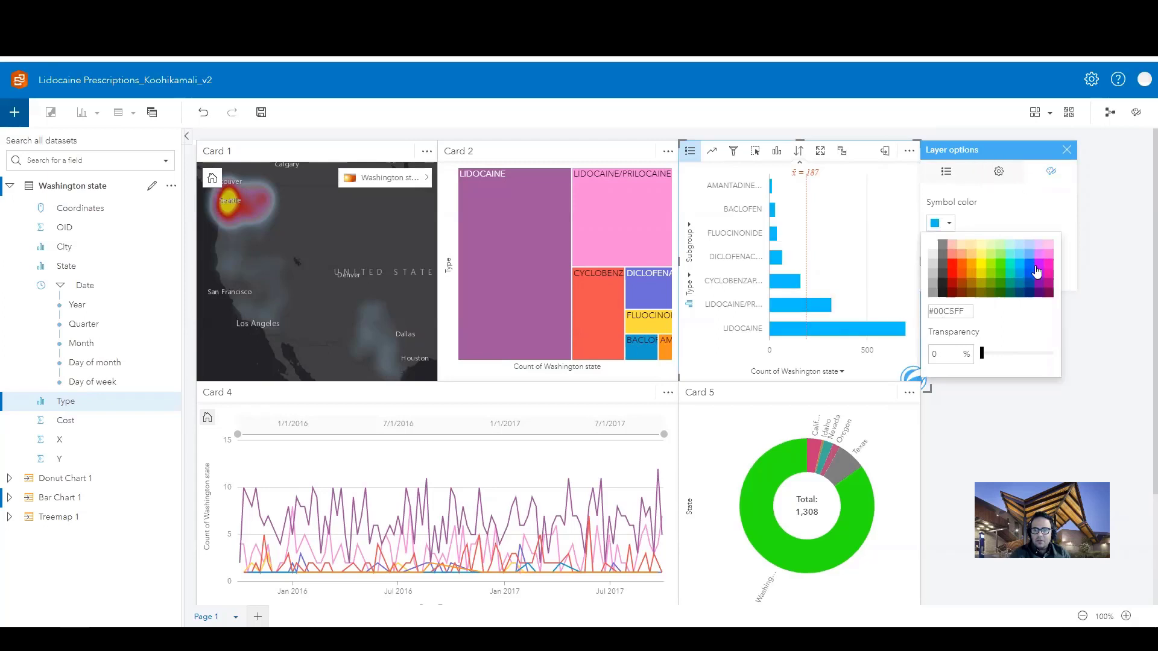
pyautogui.click(1040, 272)
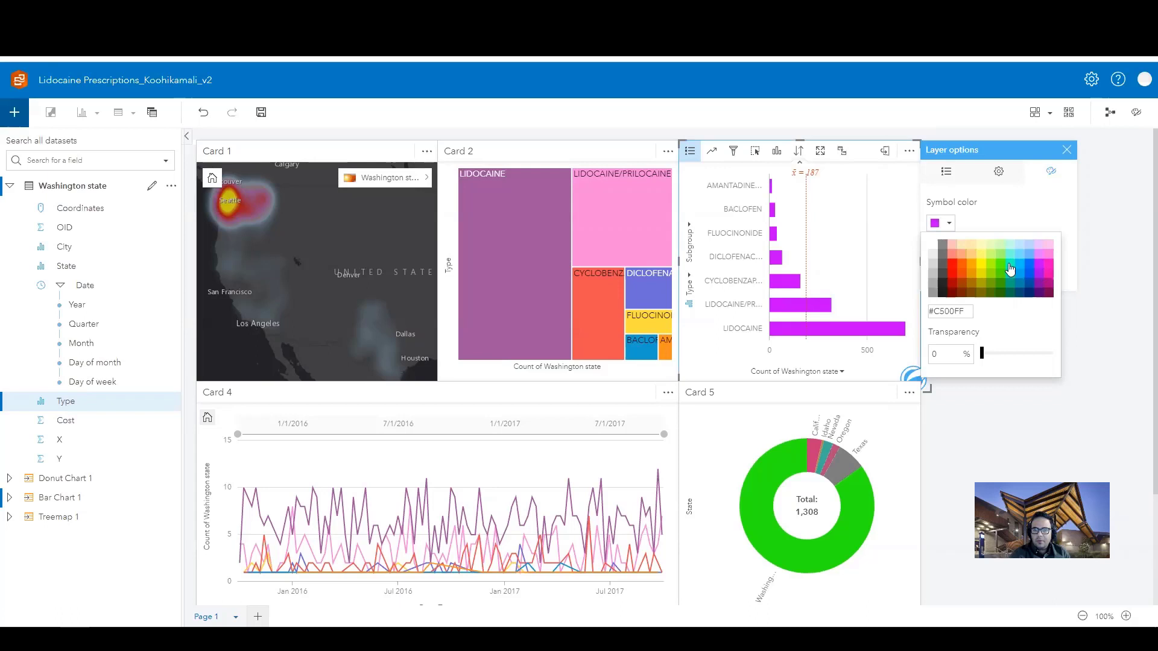
pyautogui.click(1067, 151)
pyautogui.click(263, 113)
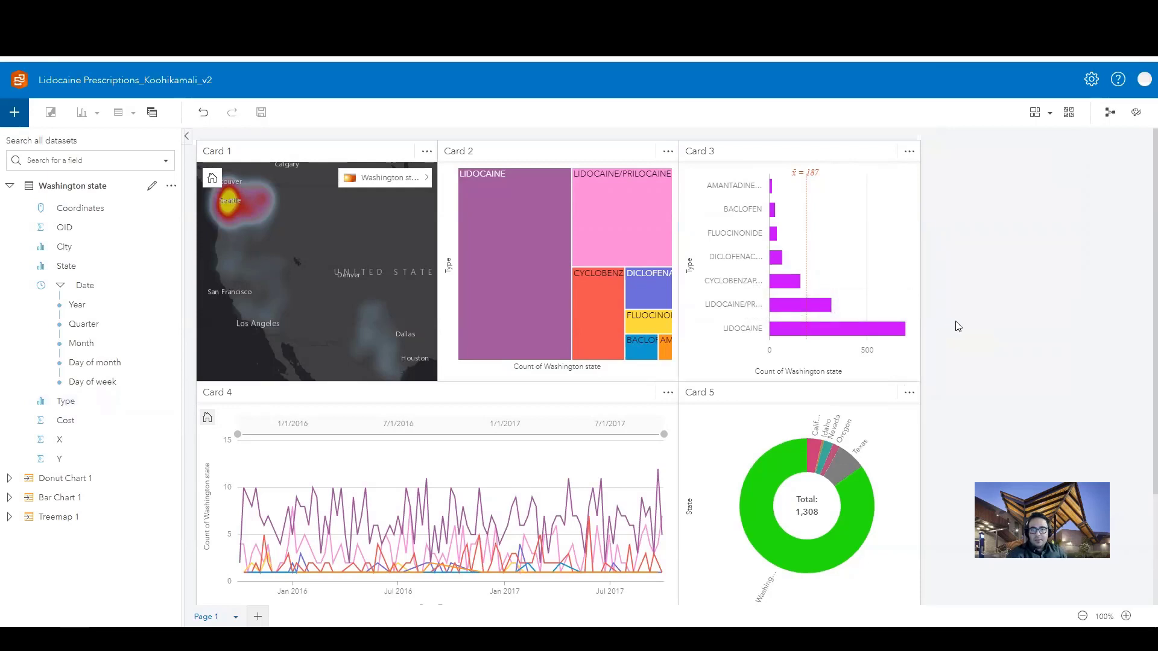
pyautogui.click(805, 152)
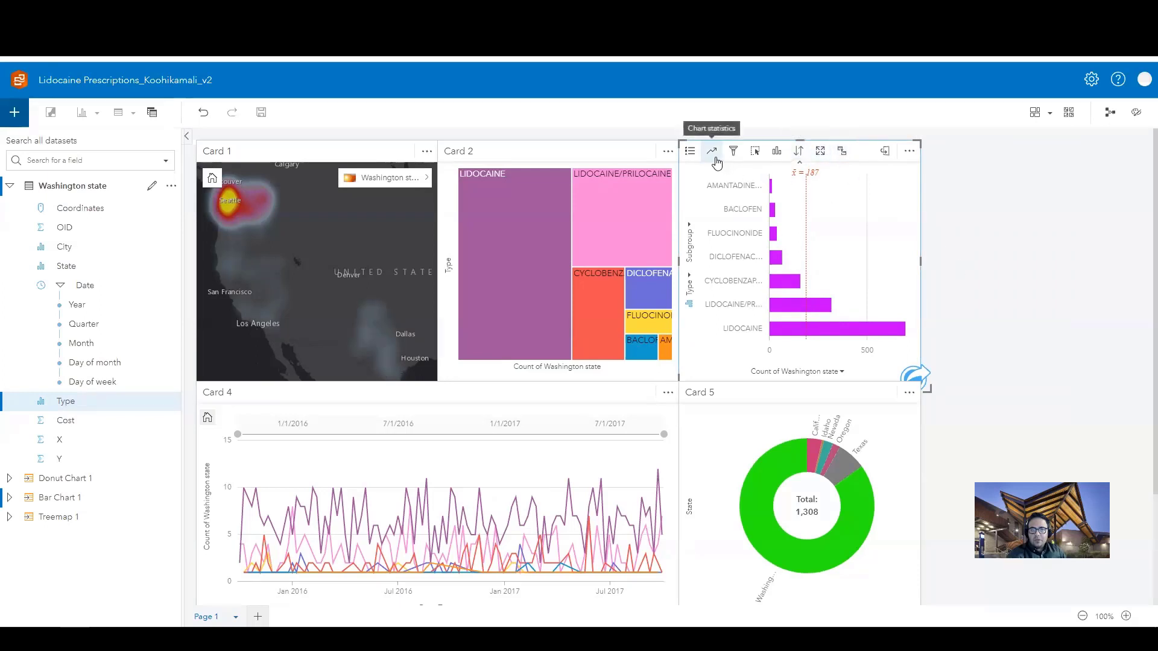
pyautogui.click(975, 271)
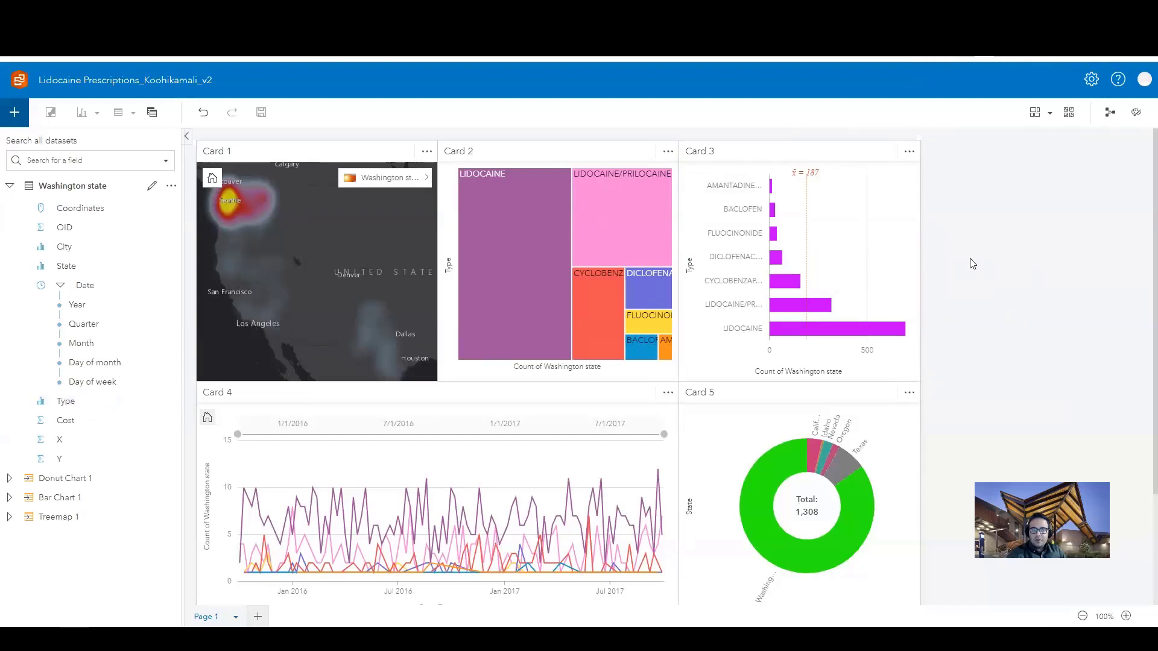
# - Switch to the lesson page, copy the Card 1 name "Distribution Heat Map" from step 24, and return to ArcGIS Insights
pyautogui.hotkey('ctrl', 'Tab')
pyautogui.scroll(-3, 528, 308)
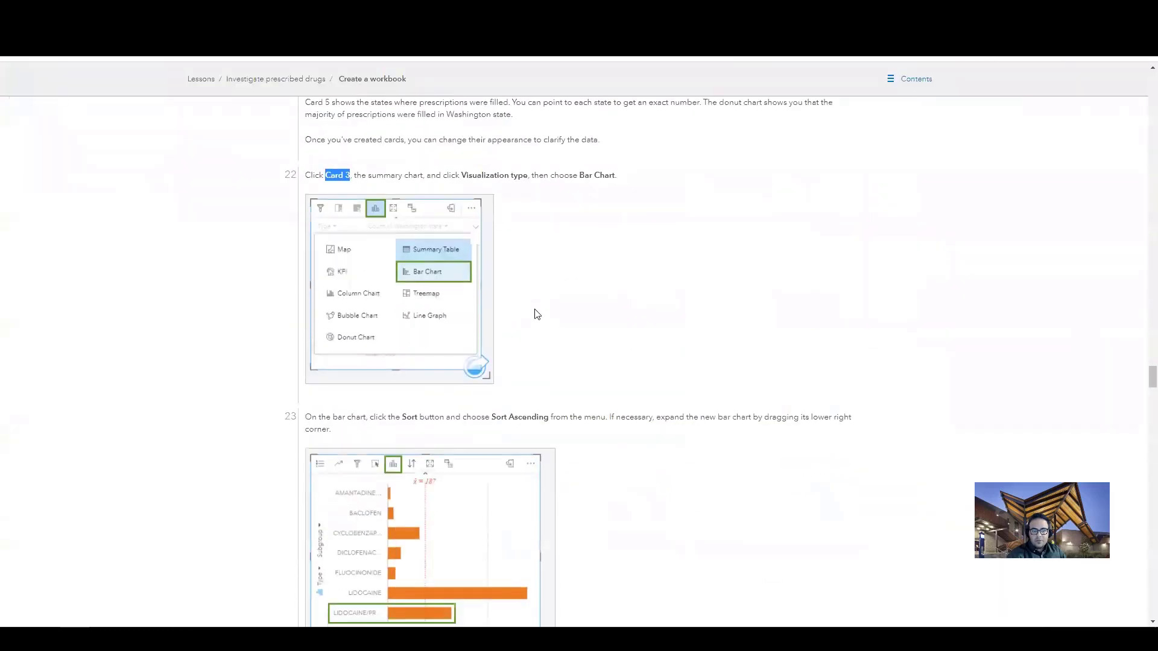
pyautogui.scroll(-1, 589, 409)
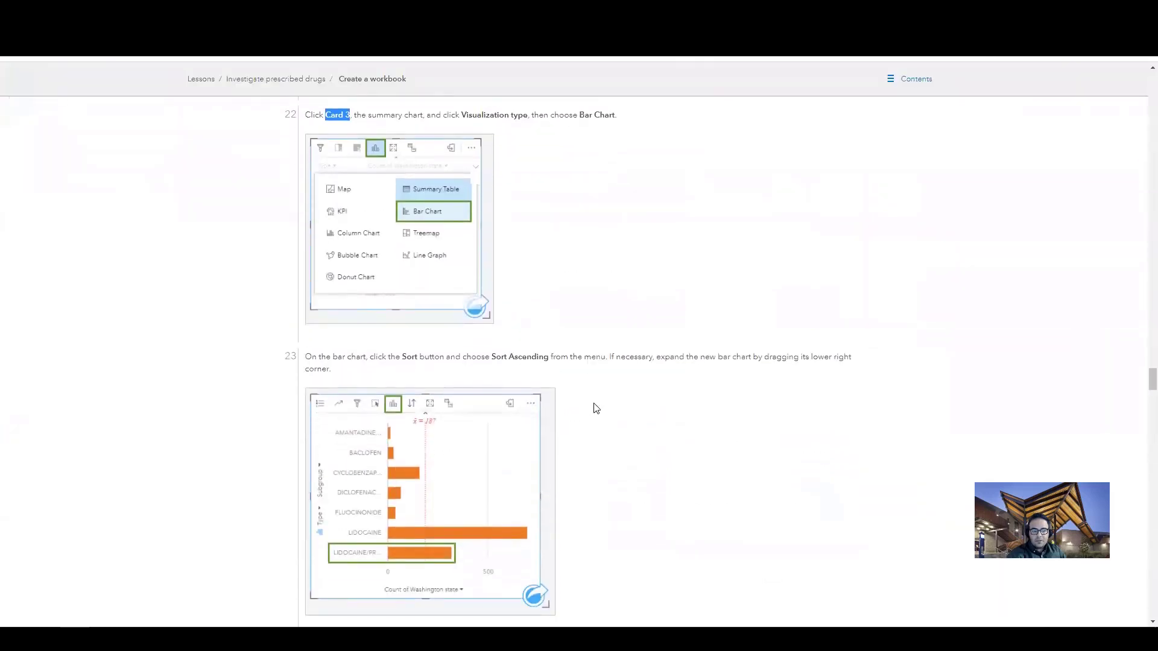
pyautogui.scroll(-2, 596, 409)
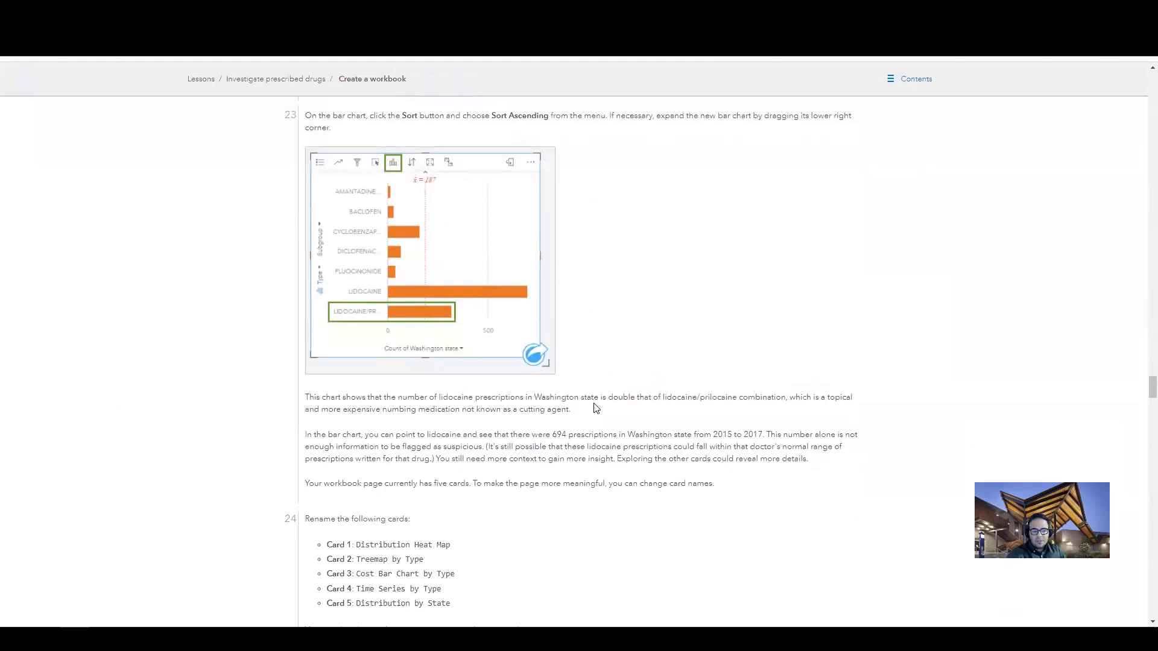
pyautogui.scroll(-2, 596, 408)
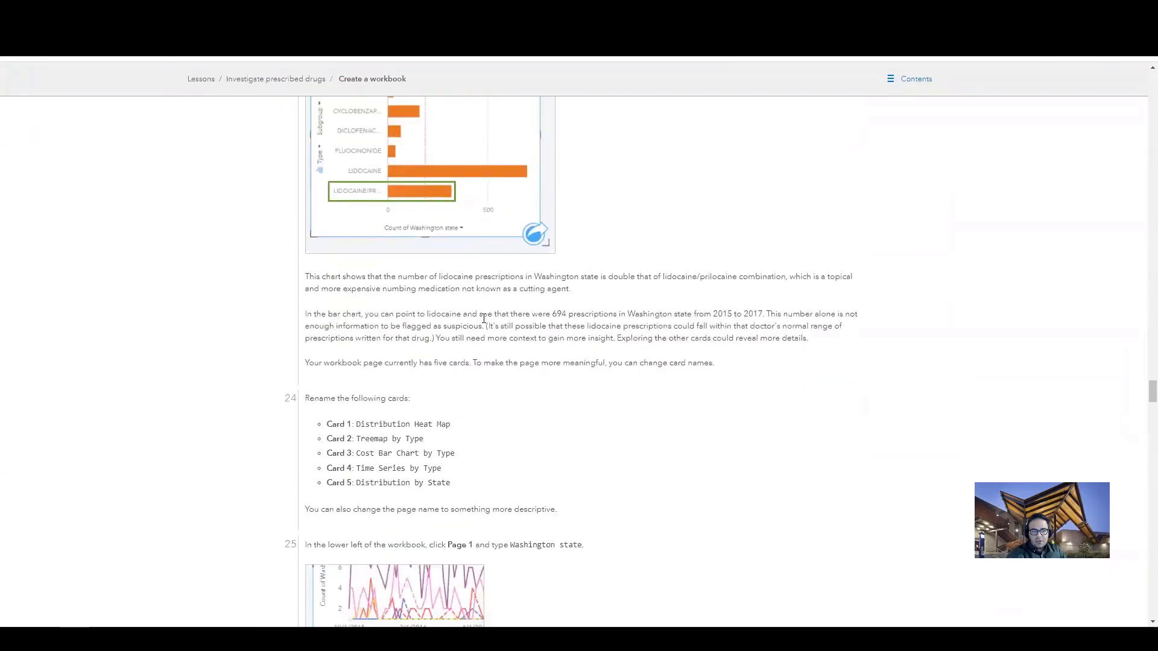
pyautogui.scroll(-1, 488, 377)
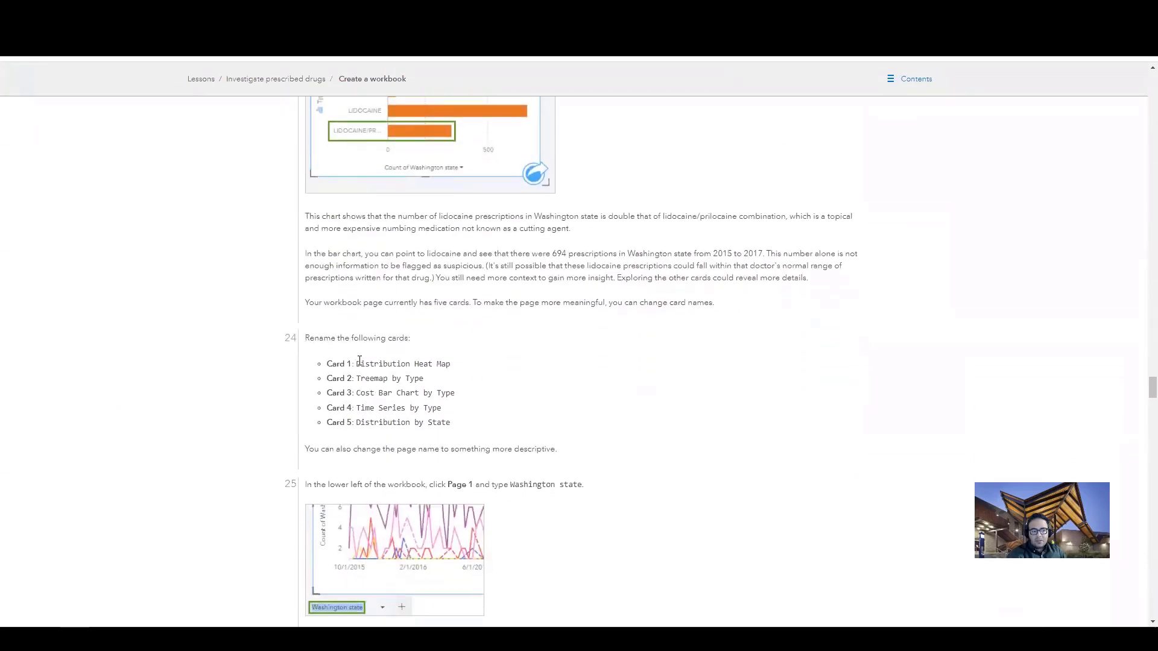
pyautogui.moveTo(357, 362); pyautogui.dragTo(450, 363)
pyautogui.hotkey('ctrl', 'c')
pyautogui.hotkey('alt', 'Tab')
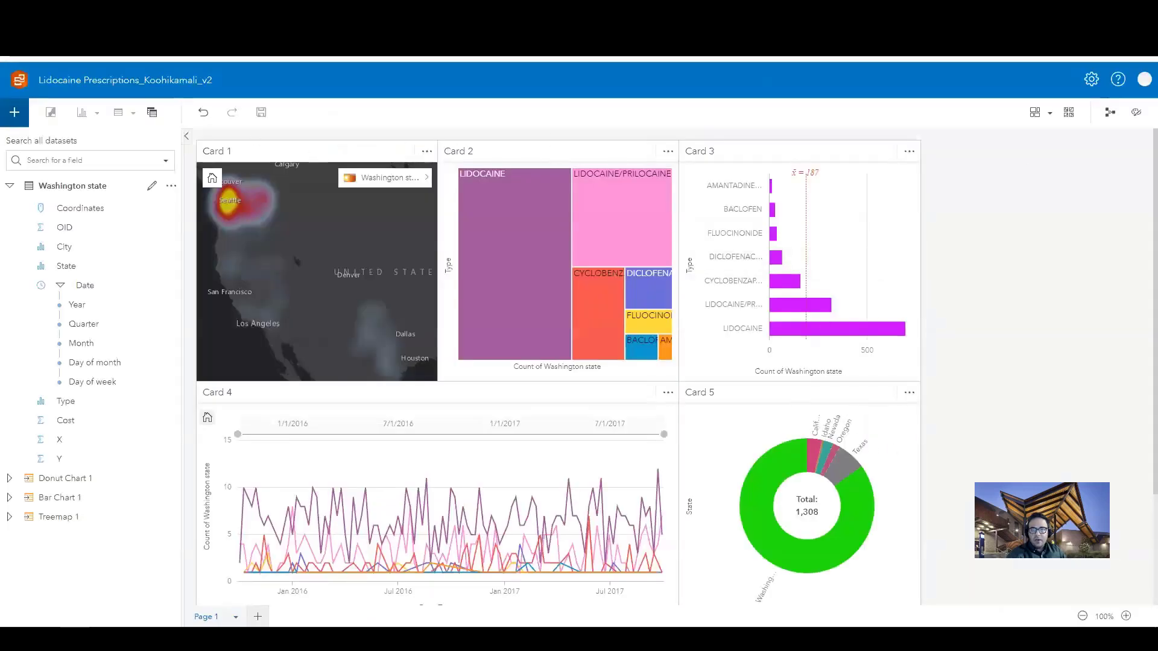
pyautogui.hotkey('alt', 'Tab')
pyautogui.hotkey('alt', 'Tab')
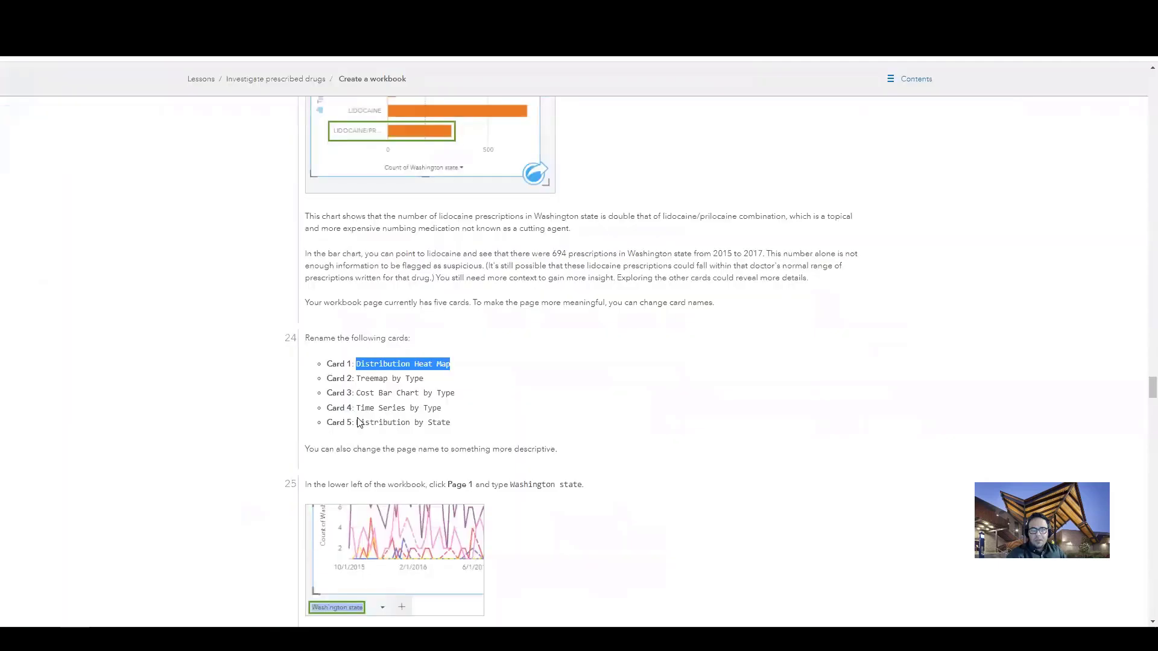
pyautogui.hotkey('alt', 'Tab')
pyautogui.hotkey('alt', 'Tab')
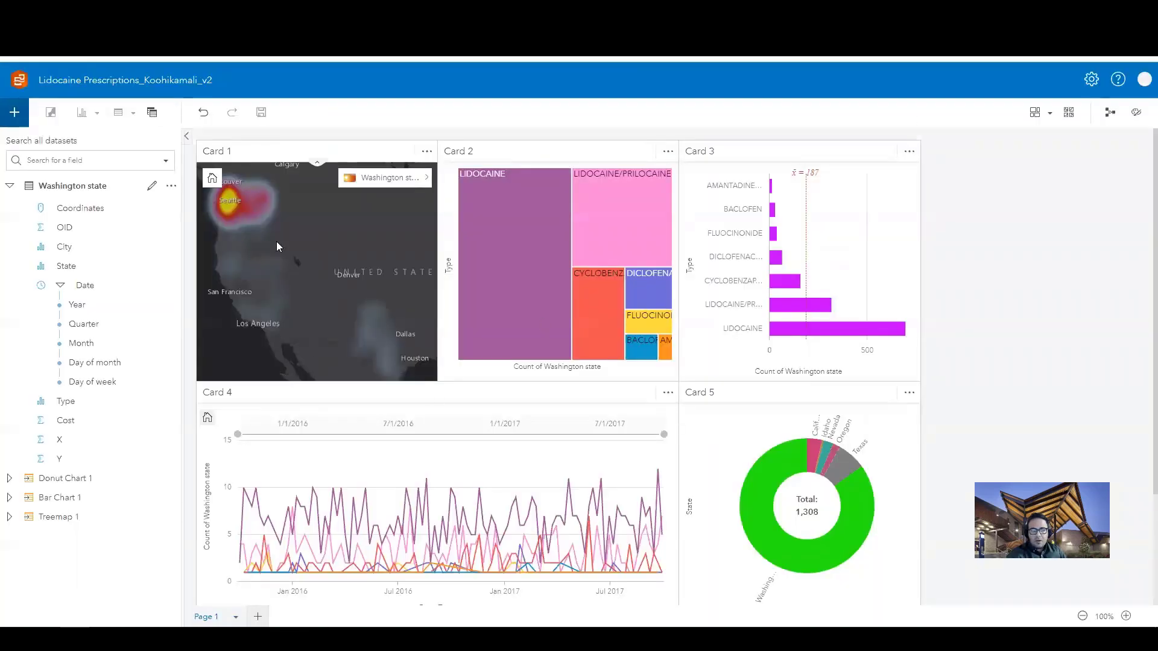
# - Rename Card 1 as Distribution Heat Map, the name given in the lesson instructions
pyautogui.hotkey('alt', 'Tab')
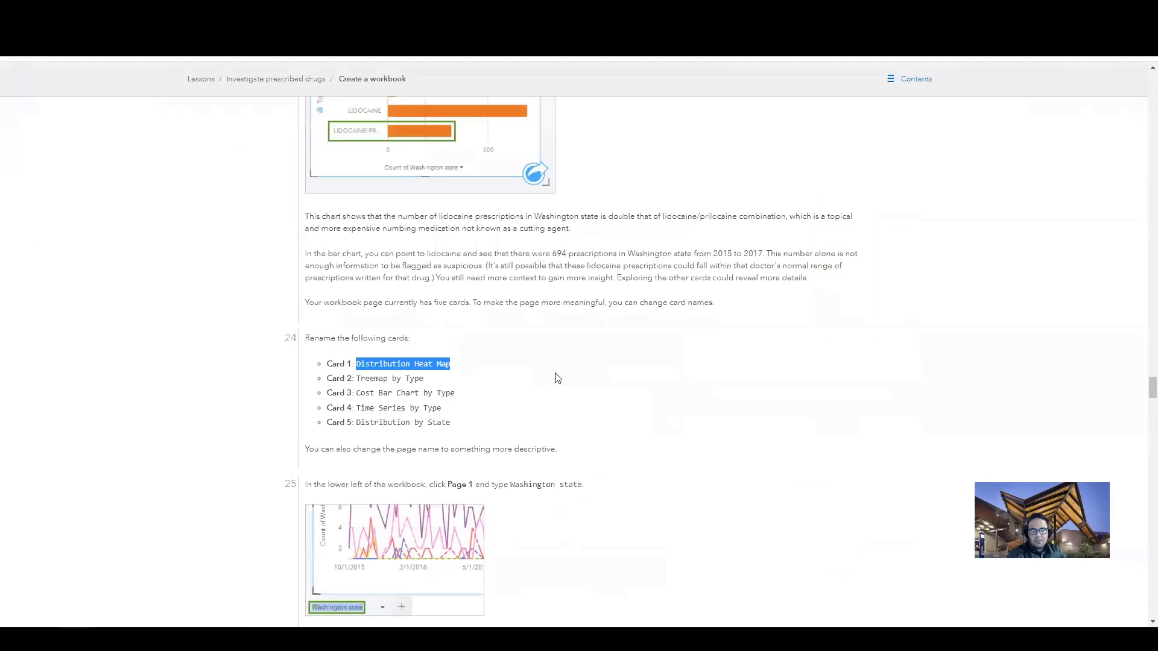
pyautogui.hotkey('alt', 'Tab')
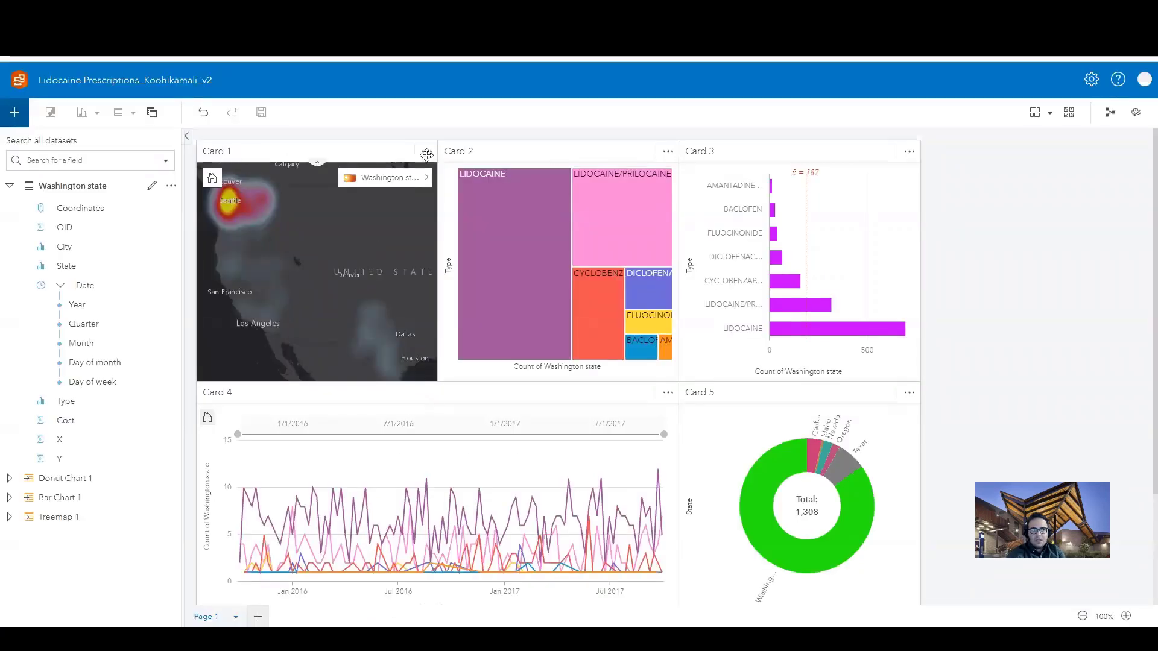
pyautogui.click(218, 152)
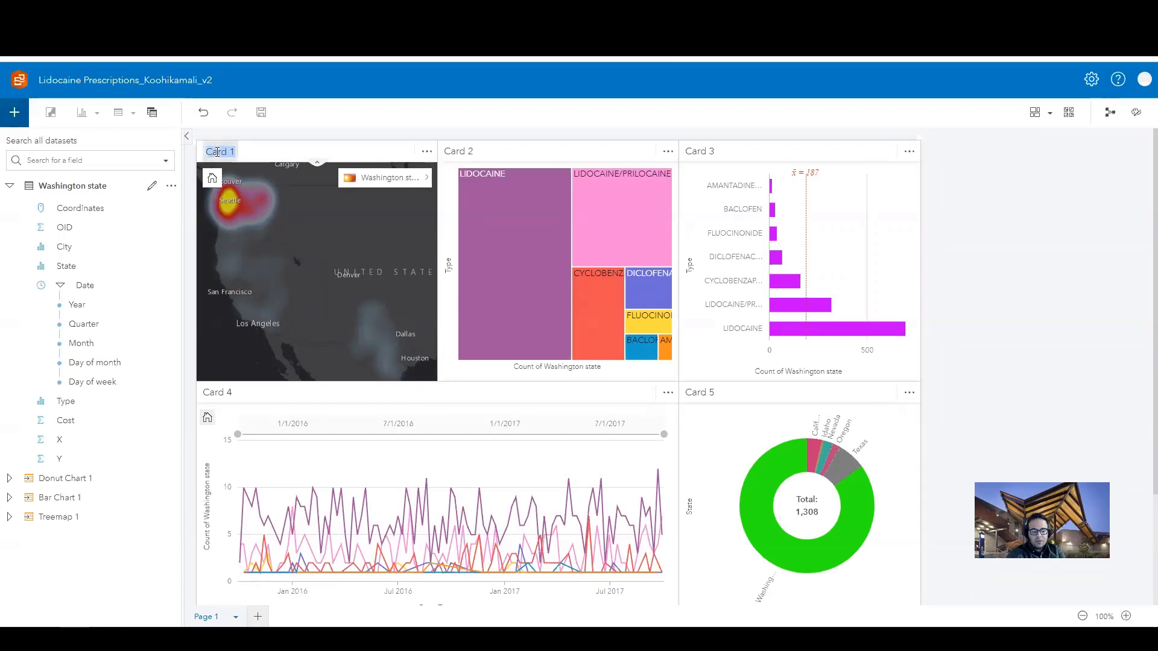
pyautogui.hotkey('ctrl', 'v')
pyautogui.click(1006, 287)
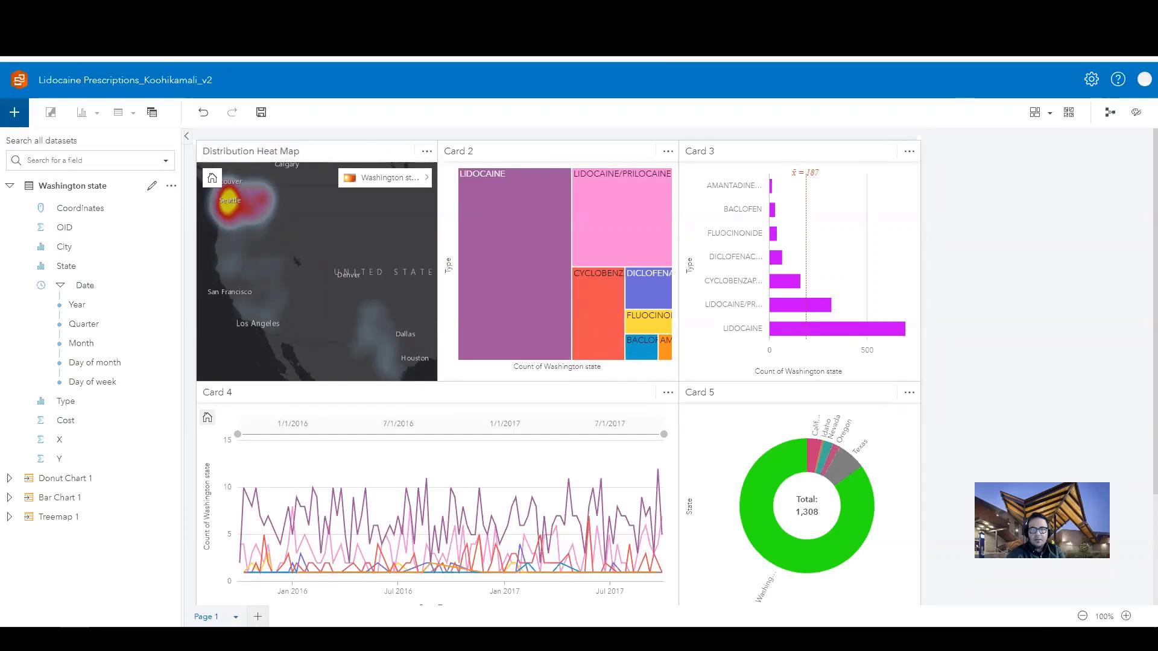
# - Copy the Card 2 name from the lesson instructions and rename the card as Treemap by Type
pyautogui.hotkey('alt', 'Tab')
pyautogui.moveTo(422, 379); pyautogui.dragTo(355, 379)
pyautogui.hotkey('ctrl', 'c')
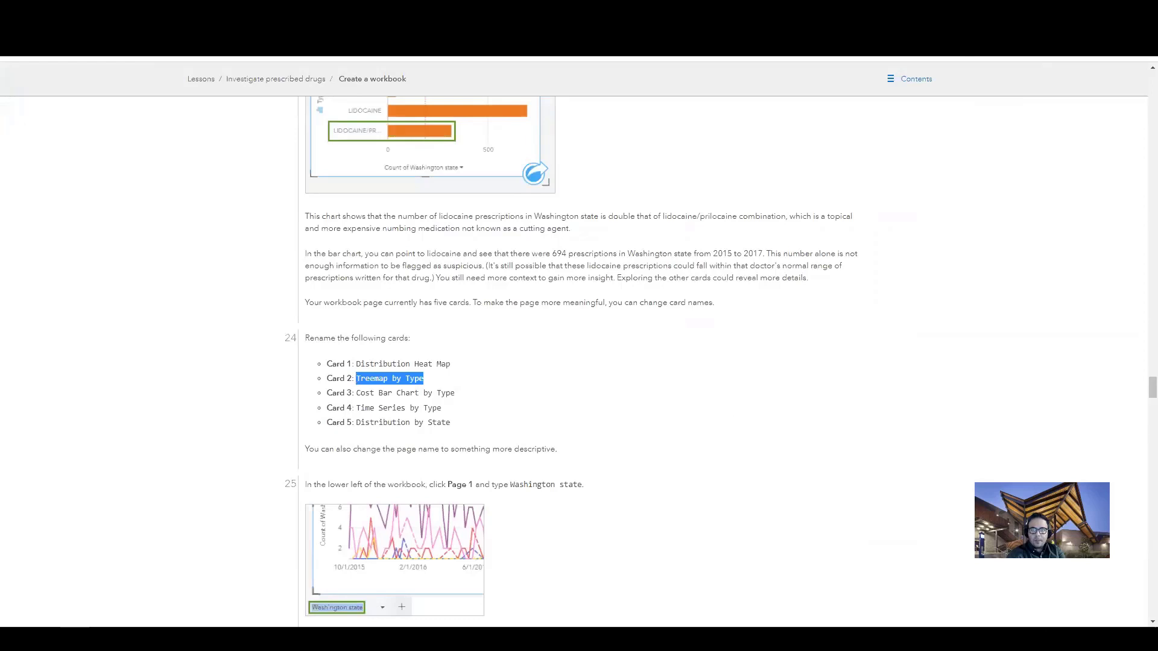
pyautogui.hotkey('alt', 'Tab')
pyautogui.click(463, 151)
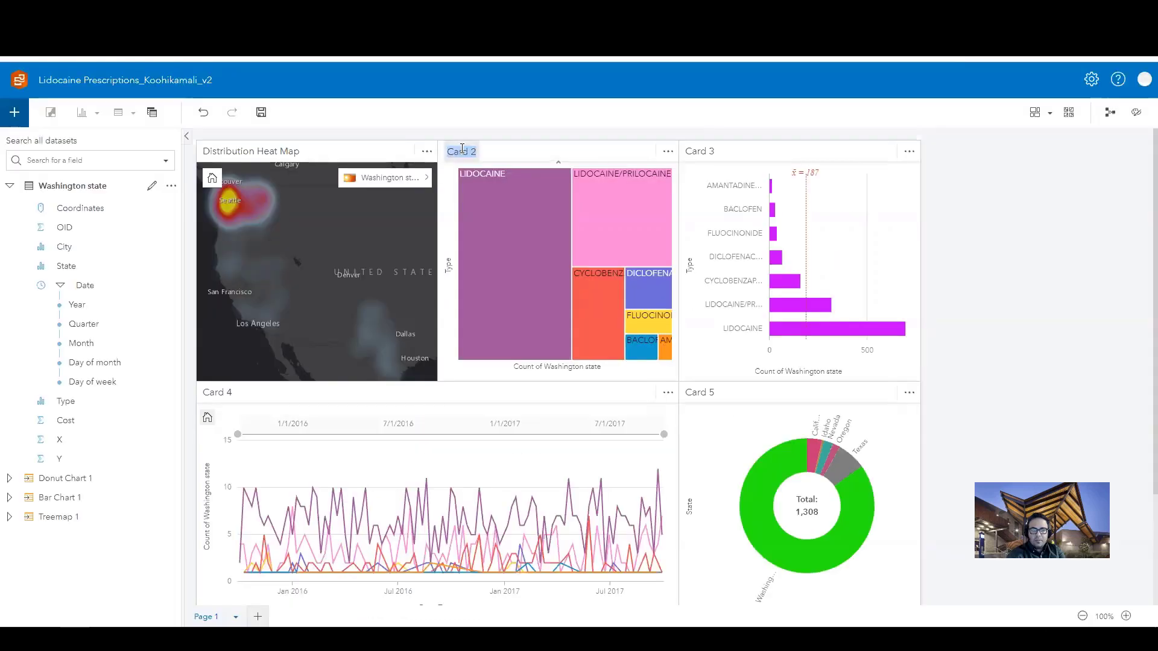
pyautogui.hotkey('ctrl', 'v')
pyautogui.click(1025, 335)
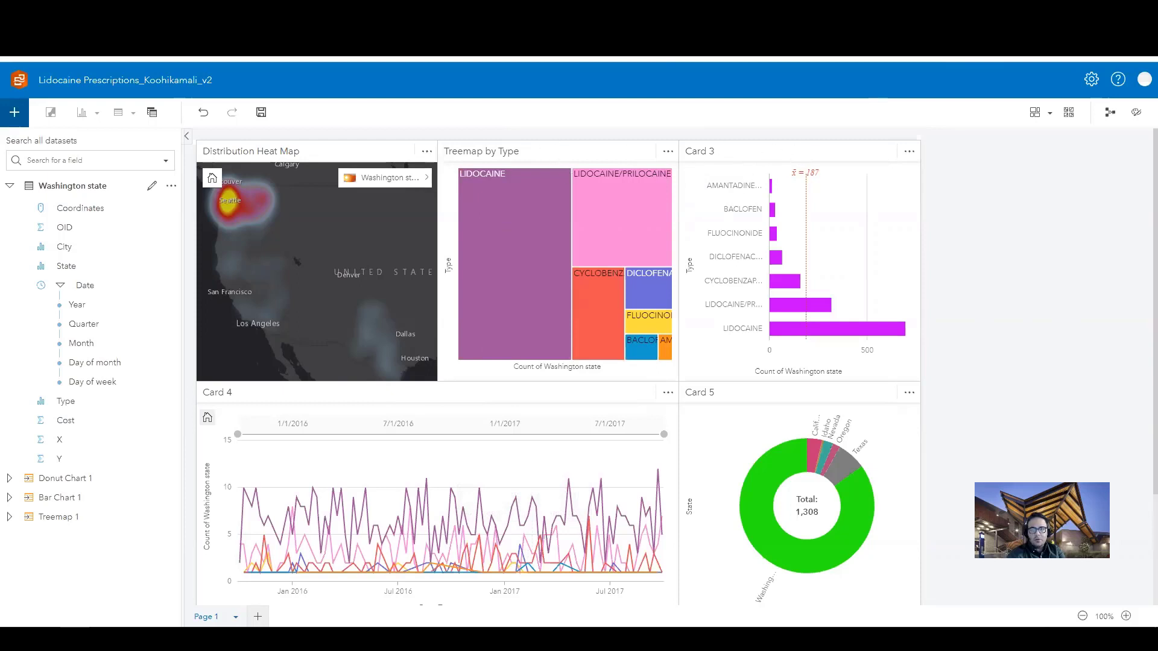
# - Copy the Card 3 name from the lesson instructions and rename the card as Cost Bar Chart by Type
pyautogui.hotkey('alt', 'Tab')
pyautogui.moveTo(454, 393); pyautogui.dragTo(358, 395)
pyautogui.hotkey('ctrl', 'c')
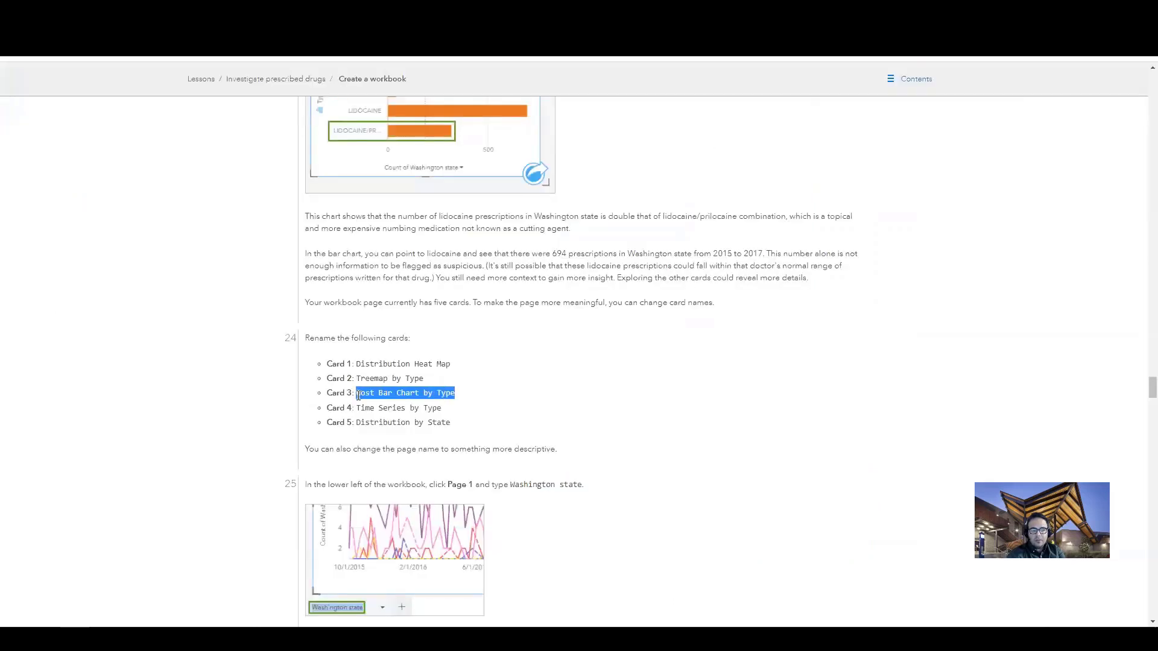
pyautogui.hotkey('alt', 'Tab')
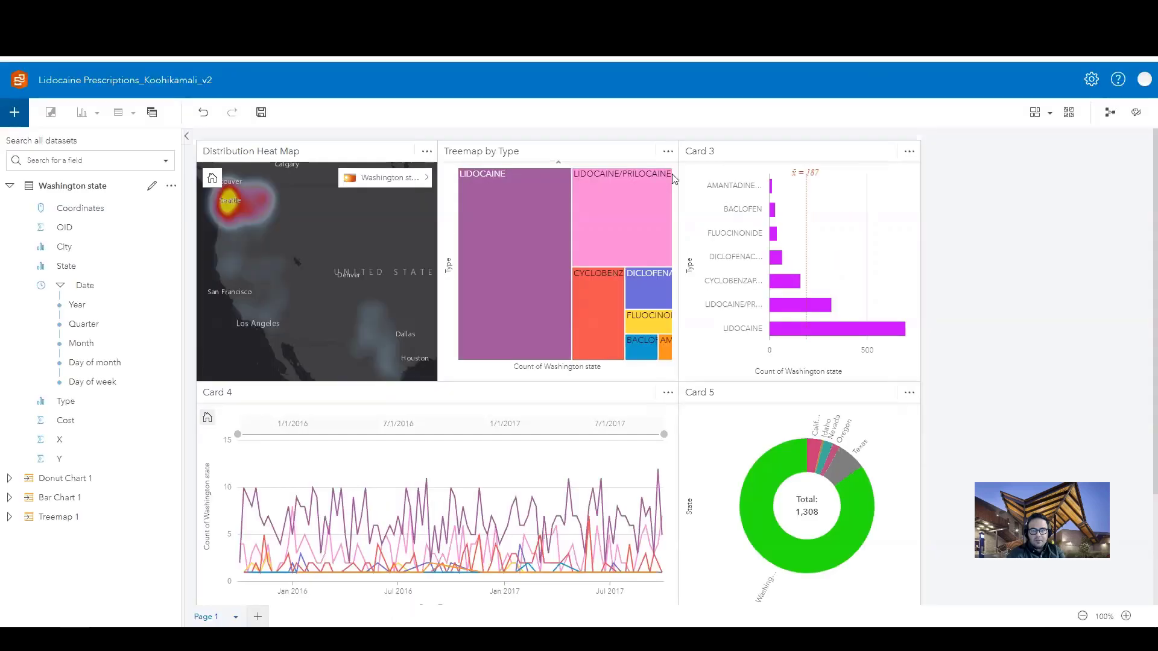
pyautogui.click(699, 151)
pyautogui.hotkey('ctrl', 'v')
pyautogui.click(954, 249)
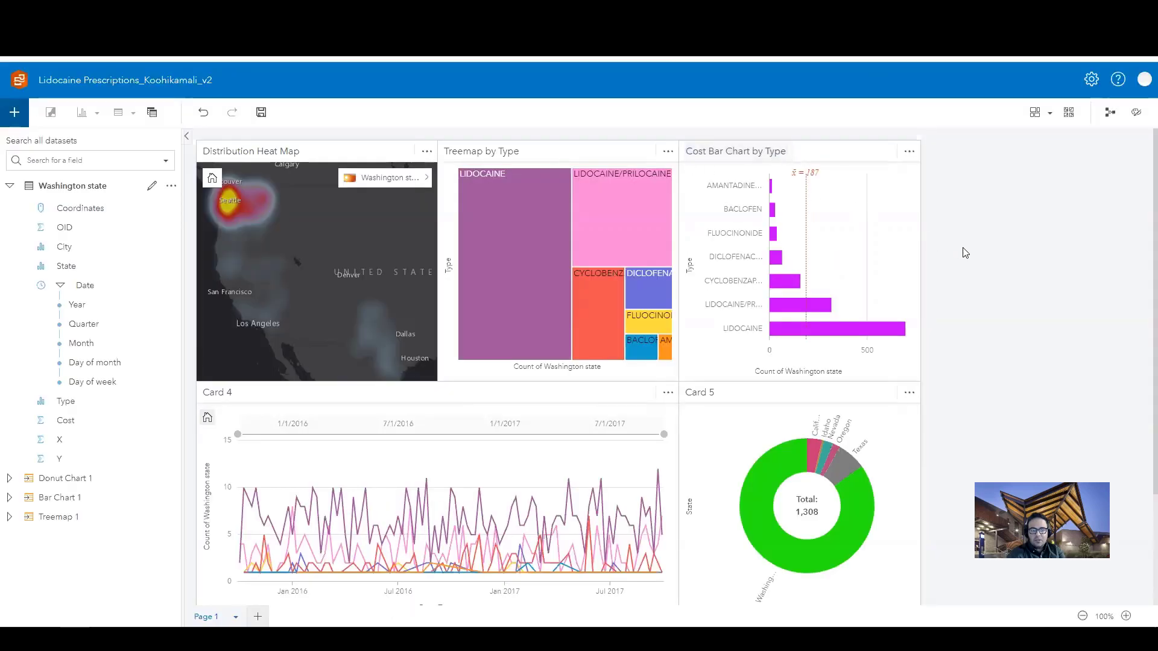
# - Copy the Card 4 name from the lesson instructions and rename the card as Time Series by Type
pyautogui.hotkey('alt', 'Tab')
pyautogui.moveTo(360, 408); pyautogui.dragTo(440, 410)
pyautogui.hotkey('ctrl', 'c')
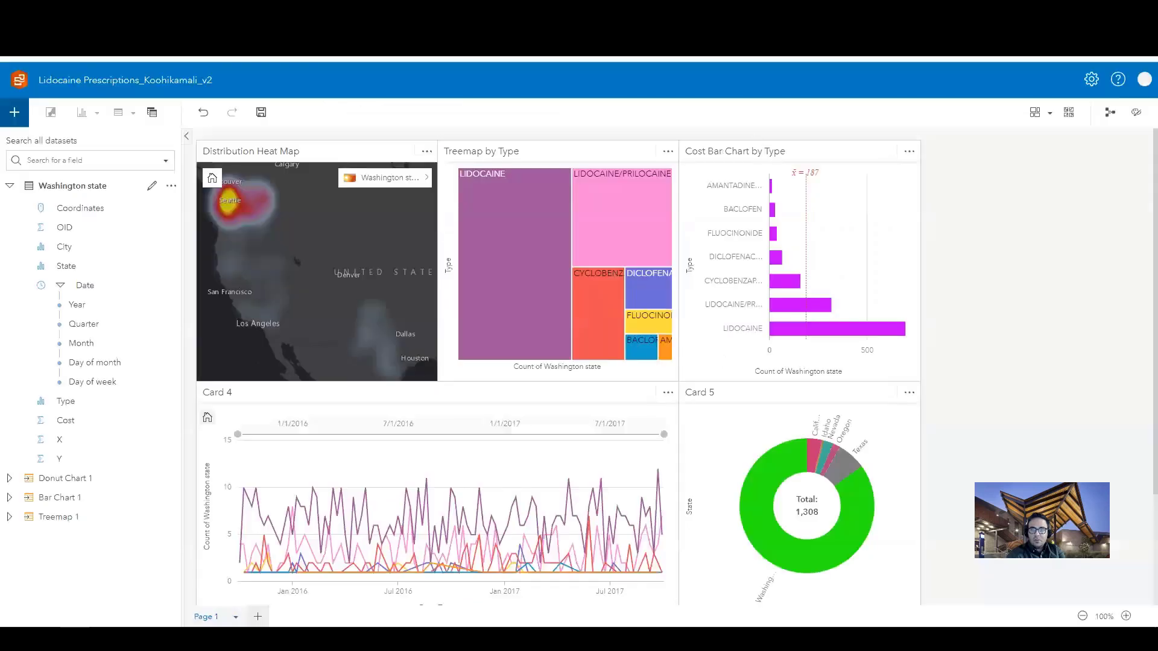
pyautogui.hotkey('alt', 'Tab')
pyautogui.click(220, 393)
pyautogui.hotkey('ctrl', 'v')
pyautogui.click(984, 377)
# - Rename Card 5 as Distribution by State, copying the name from the lesson, and save the workbook
pyautogui.hotkey('alt', 'Tab')
pyautogui.moveTo(356, 422); pyautogui.dragTo(450, 432)
pyautogui.hotkey('ctrl', 'c')
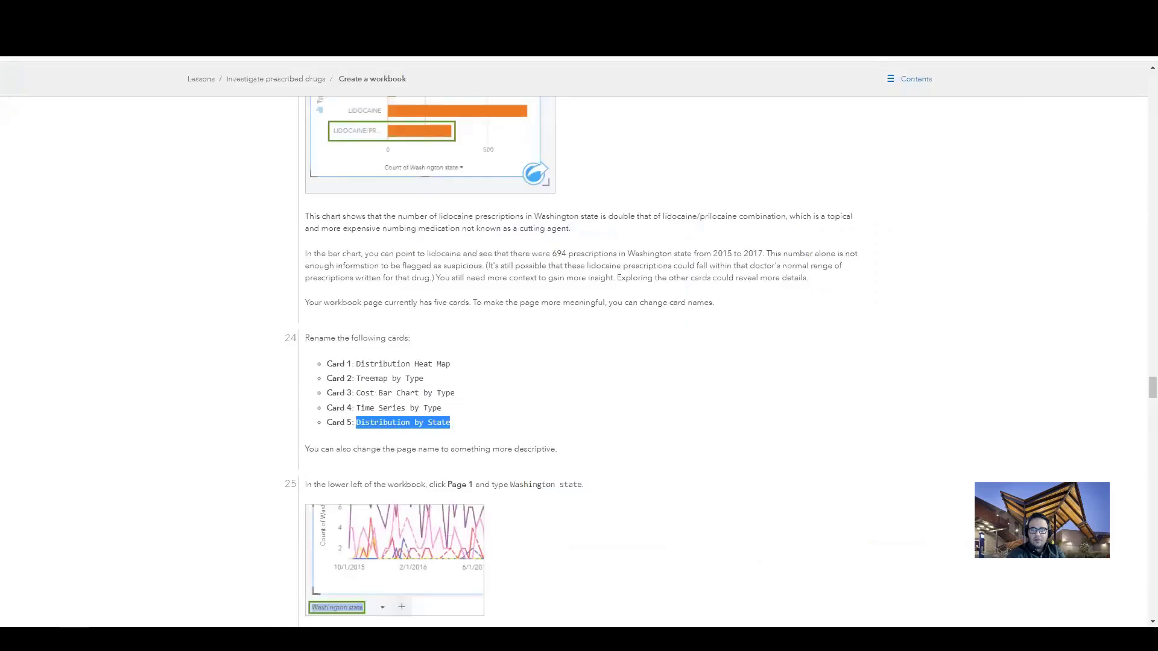
pyautogui.hotkey('alt', 'Tab')
pyautogui.click(702, 393)
pyautogui.hotkey('ctrl', 'v')
pyautogui.click(971, 381)
pyautogui.click(261, 112)
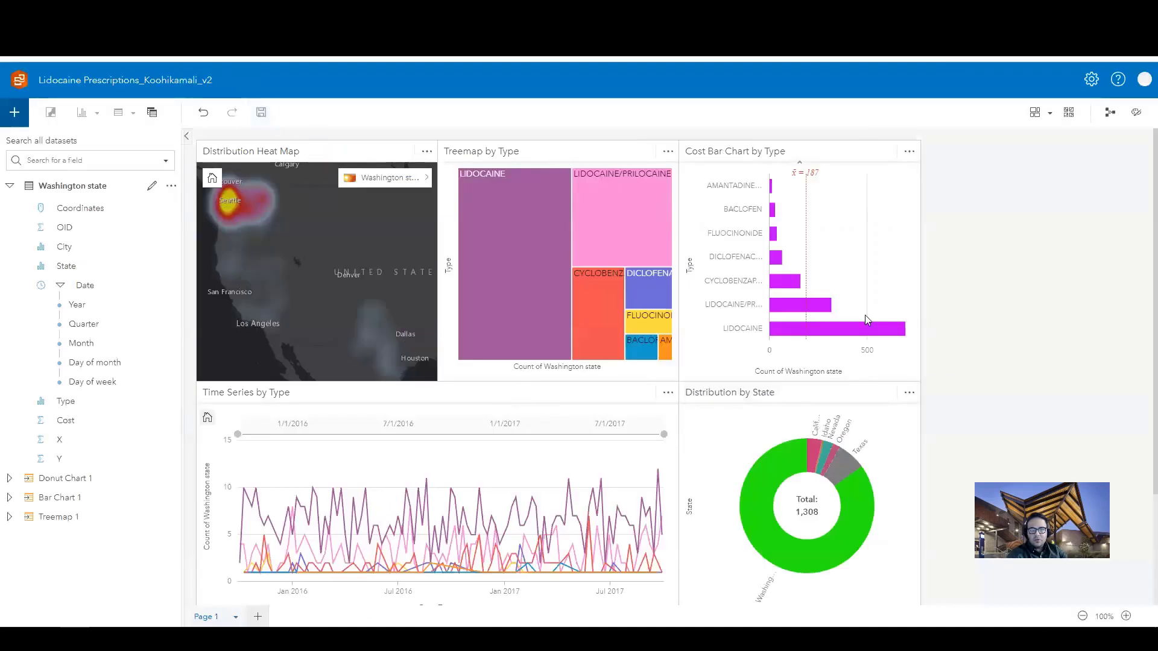
# - Rename Page 1 as Washington state, as the lesson's step 25 instructs, and save the workbook
pyautogui.moveTo(898, 338)
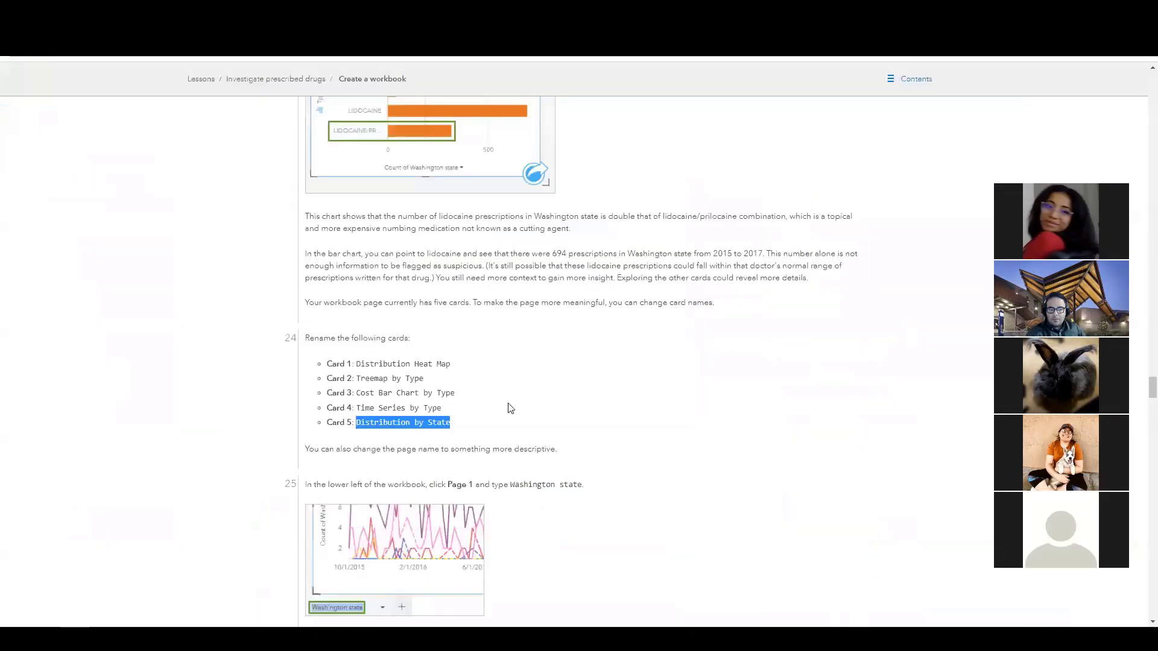
pyautogui.scroll(-2, 537, 375)
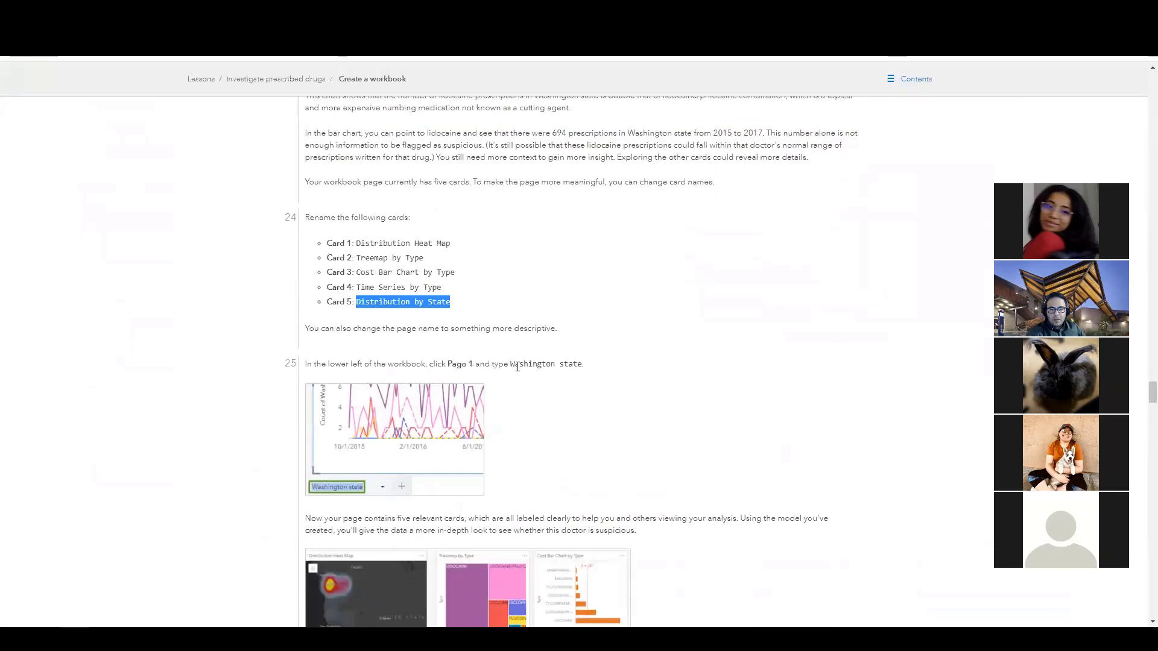
pyautogui.moveTo(512, 364); pyautogui.dragTo(575, 365)
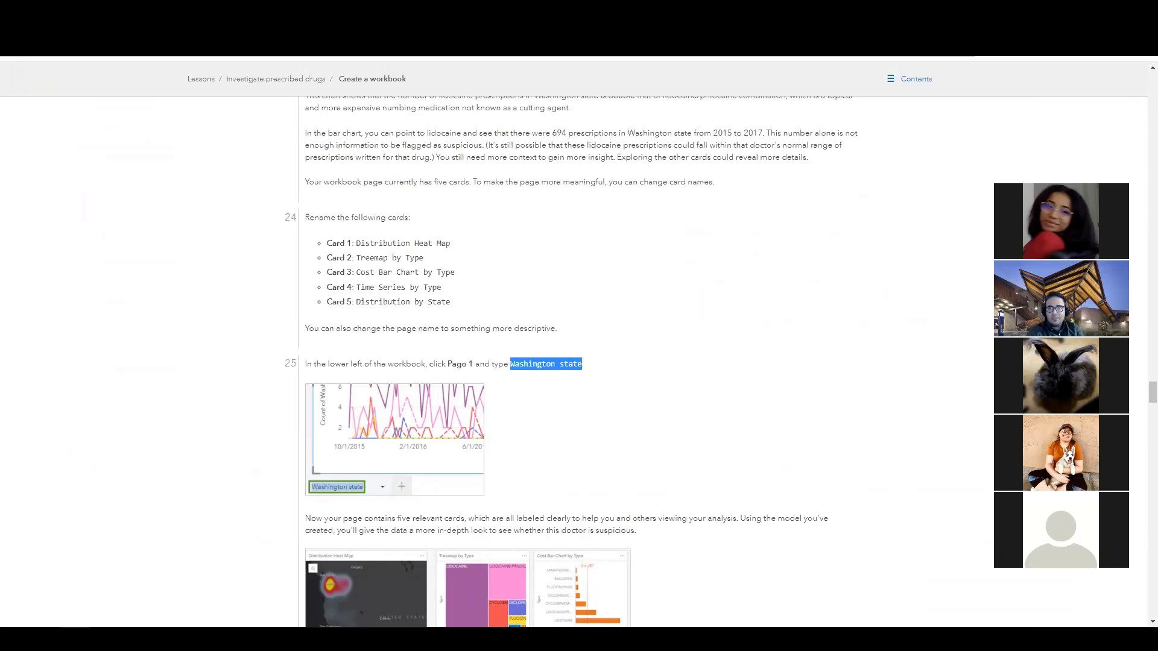
pyautogui.hotkey('alt', 'Tab')
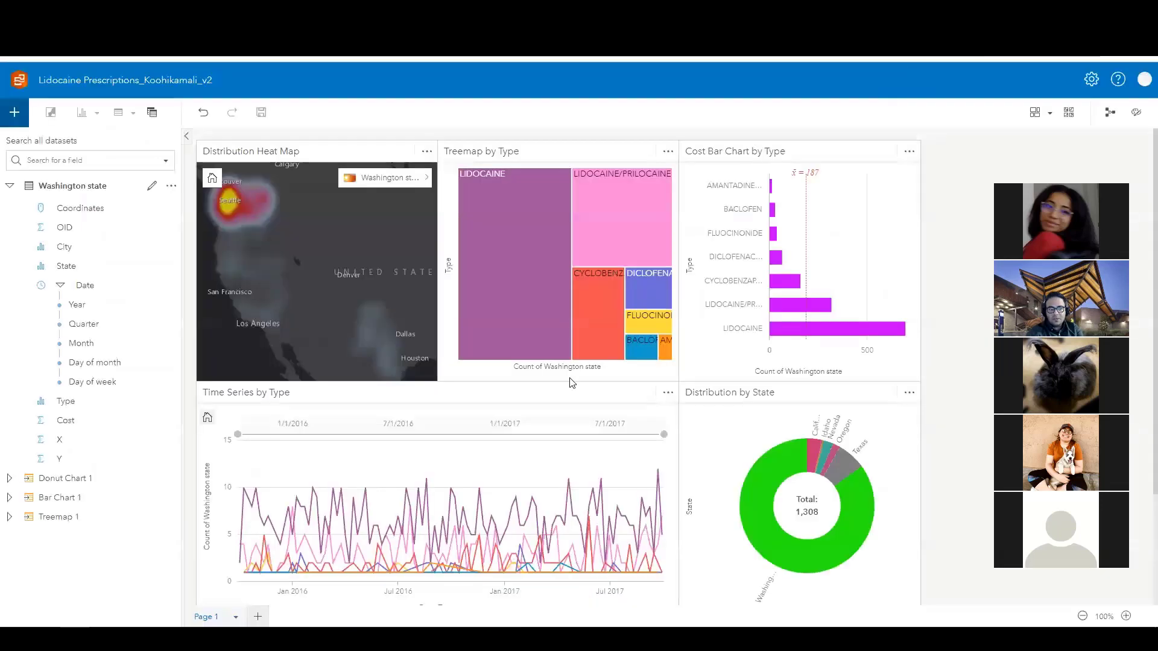
pyautogui.doubleClick(211, 618)
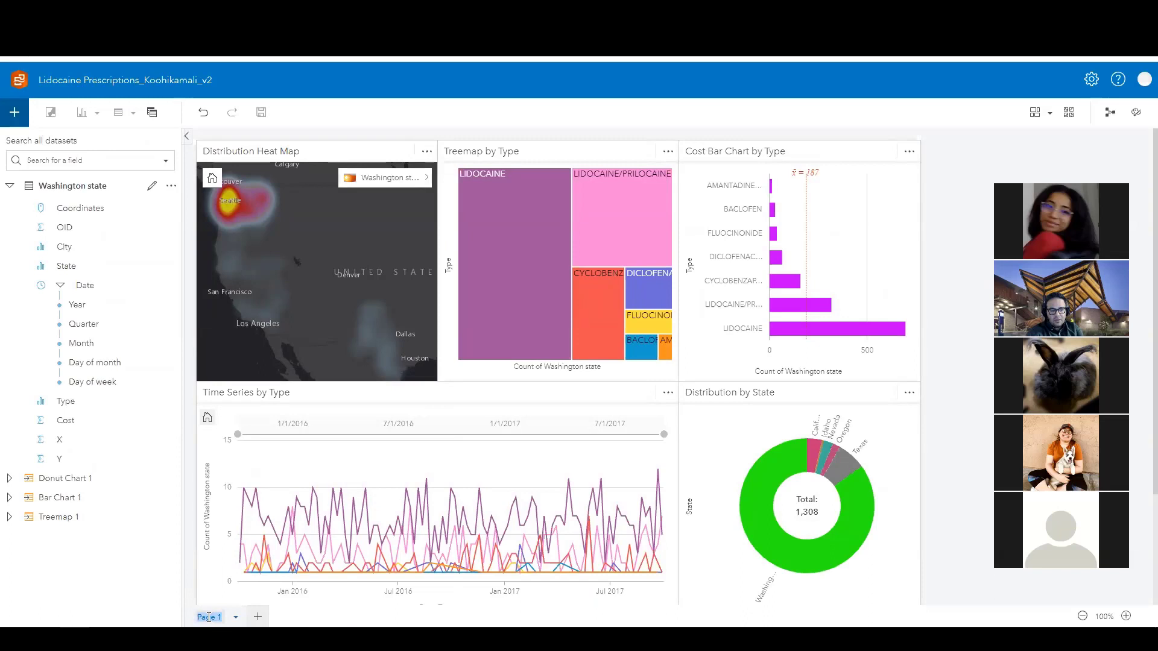
pyautogui.write('Washington state')
pyautogui.press('Return')
pyautogui.click(261, 112)
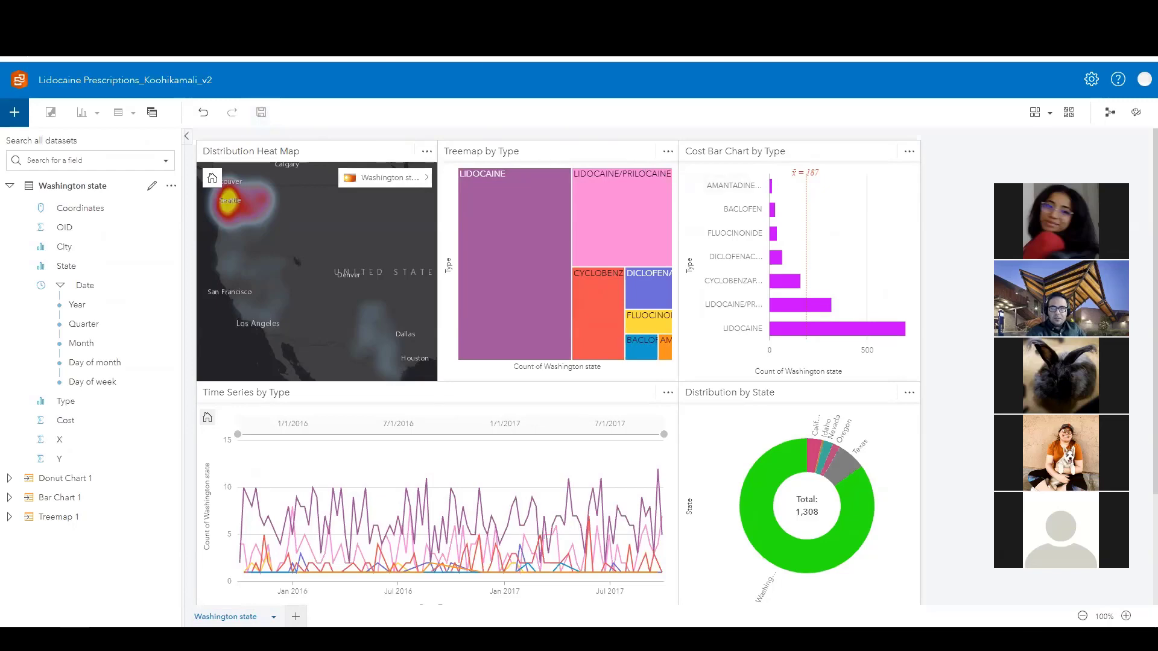
# - Compare the renamed cards with the lesson's example page and read the Explore your data instructions on cross filters
pyautogui.click(989, 59)
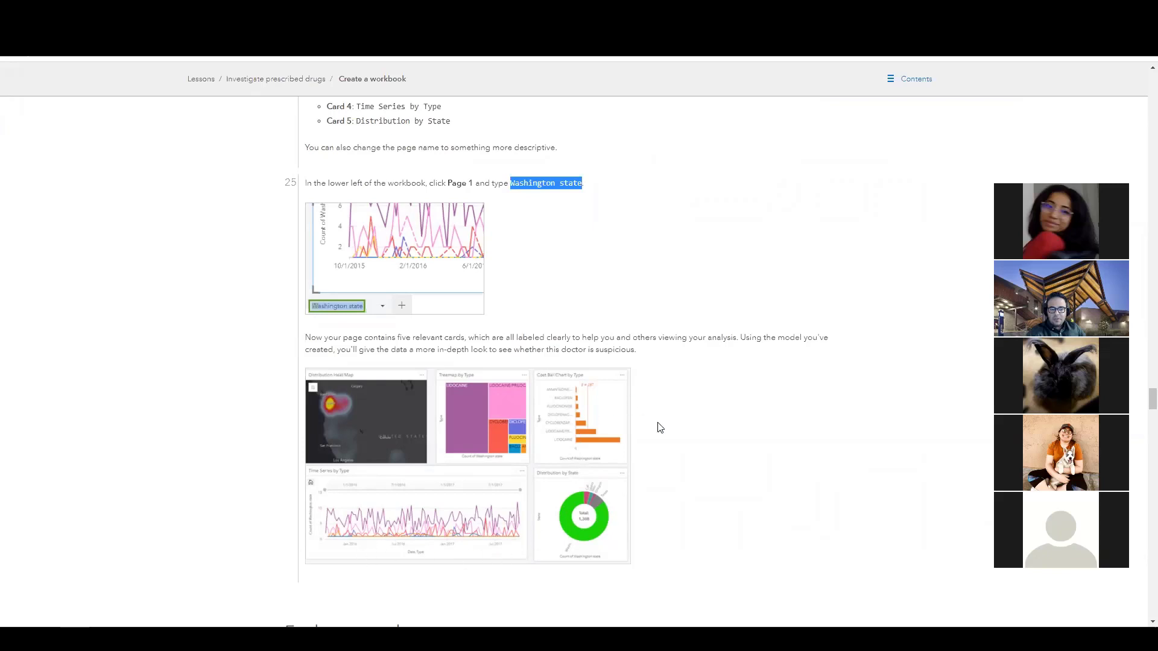
pyautogui.scroll(-1, 662, 430)
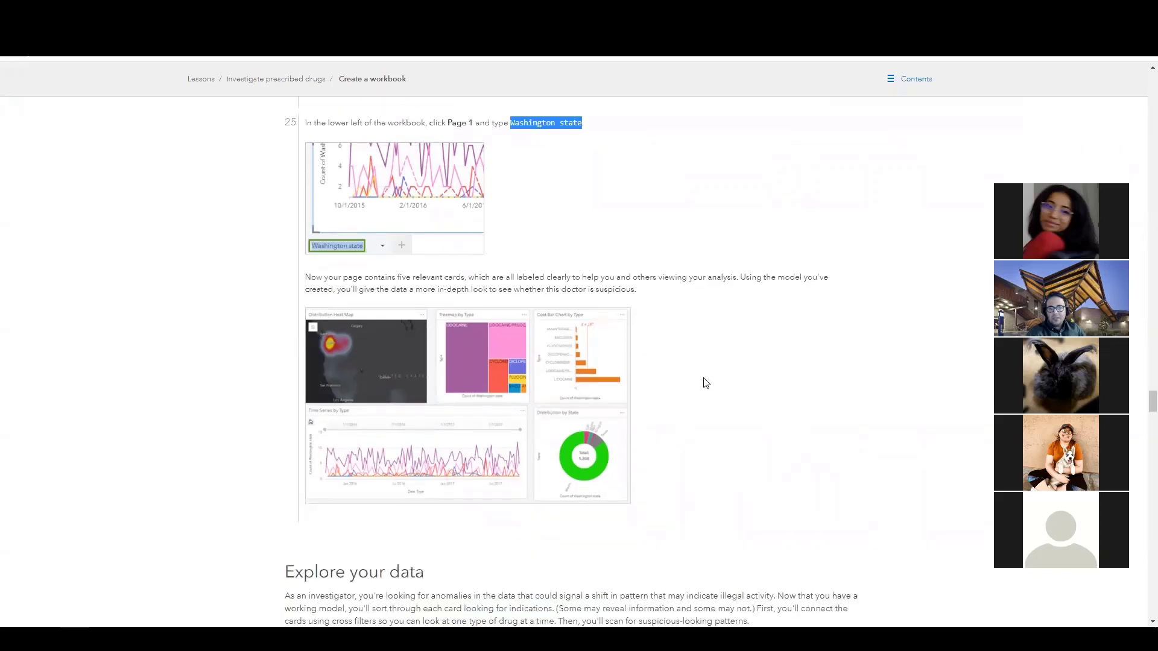
pyautogui.scroll(-1, 703, 386)
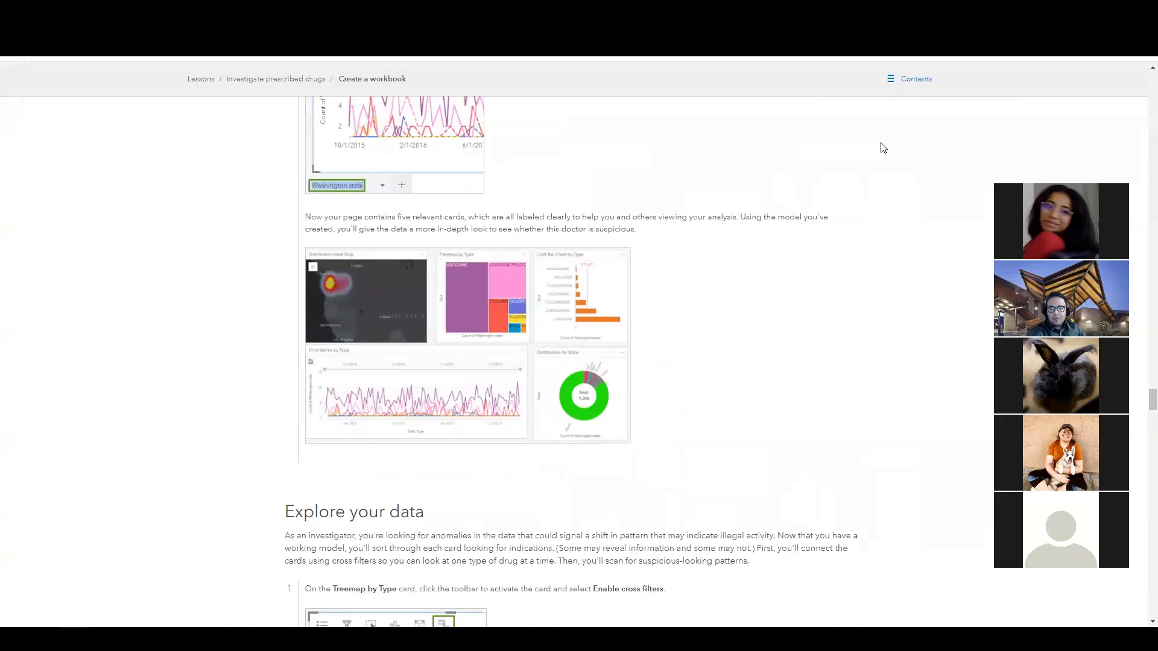
pyautogui.hotkey('alt', 'Tab')
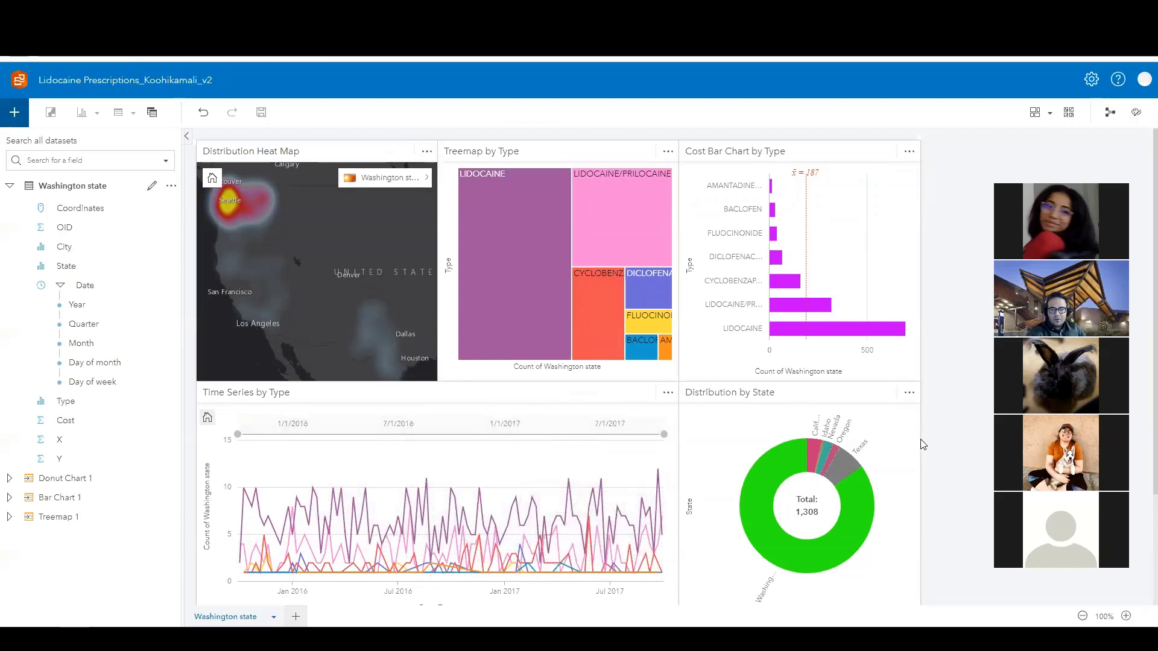
pyautogui.scroll(-1, 956, 446)
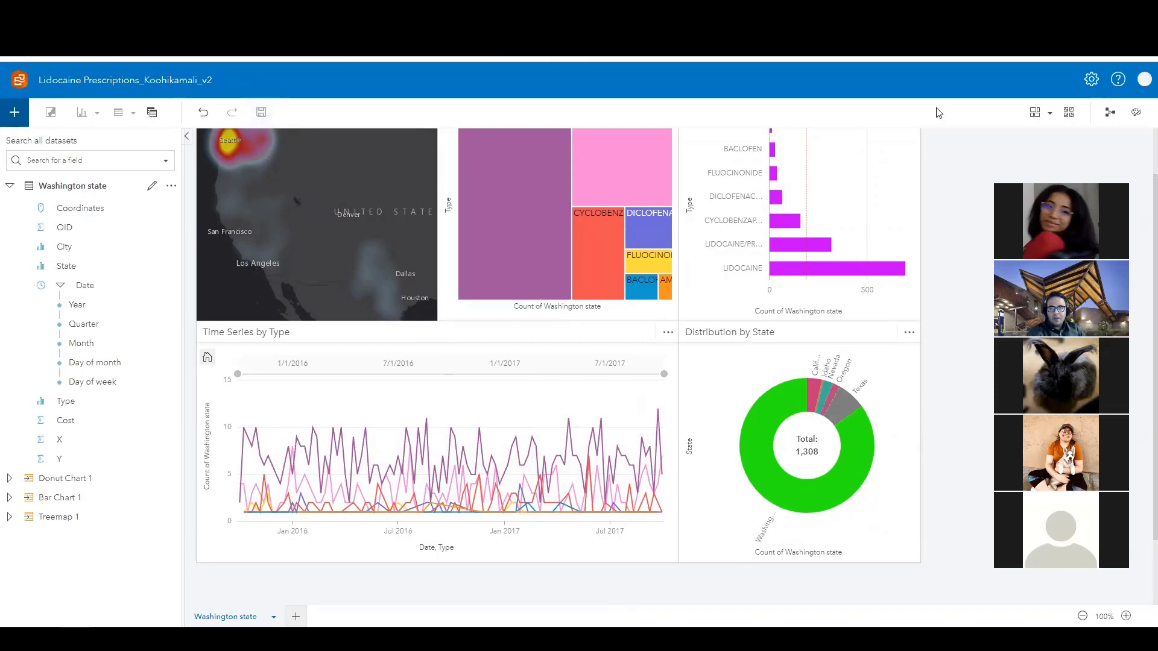
pyautogui.click(217, 10)
pyautogui.scroll(-3, 741, 277)
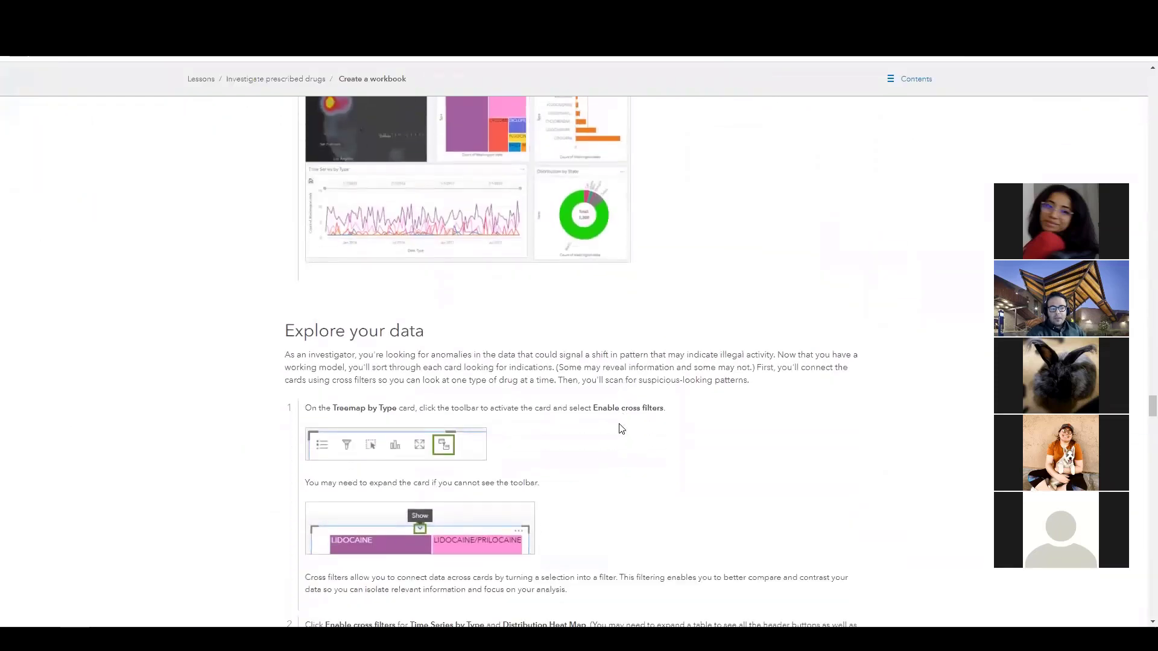
pyautogui.hotkey('ctrl', 'Tab')
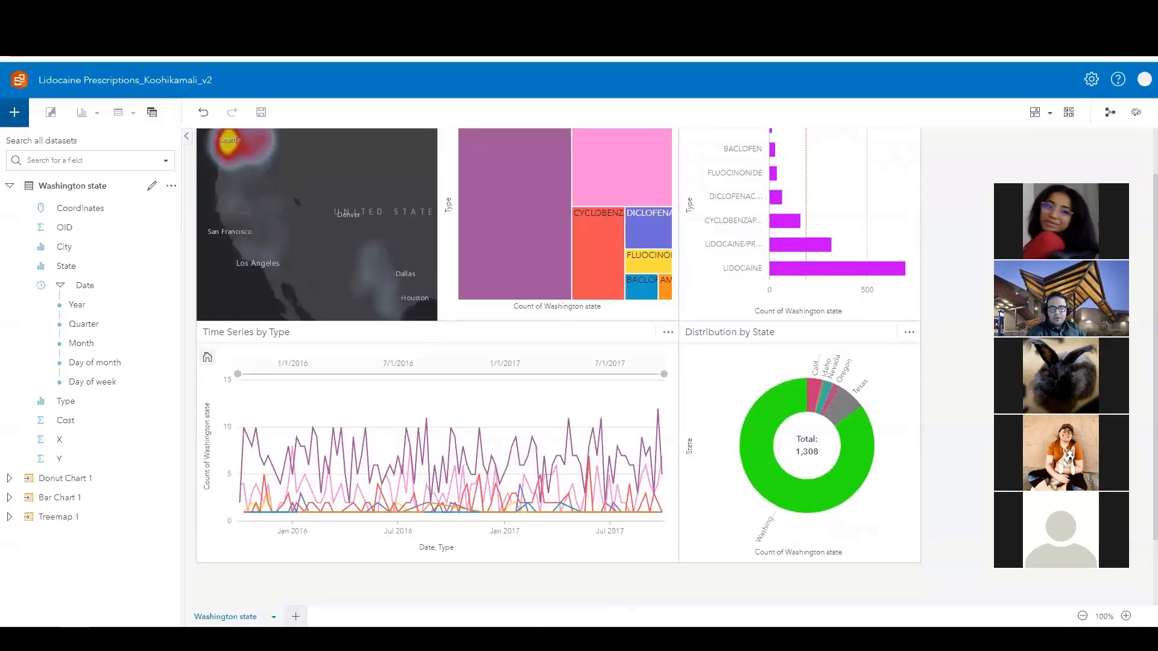
pyautogui.scroll(2, 956, 175)
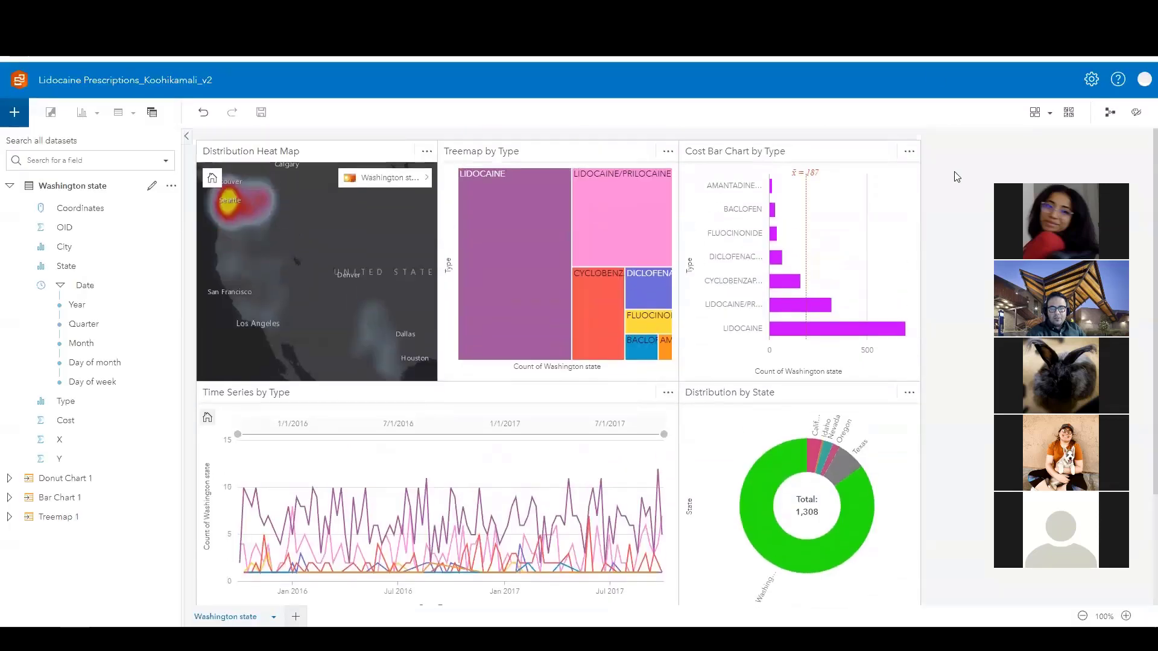
# - Enable cross filters on the Treemap by Type and Distribution Heat Map cards, checking the lesson for which cards need them
pyautogui.click(613, 159)
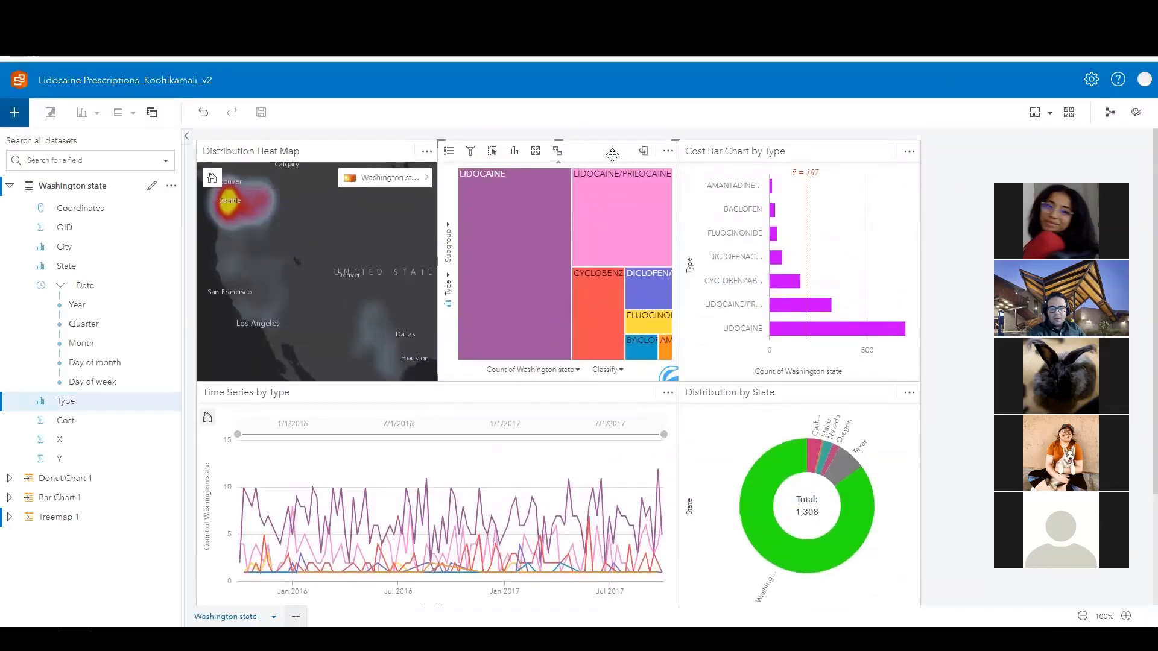
pyautogui.click(559, 154)
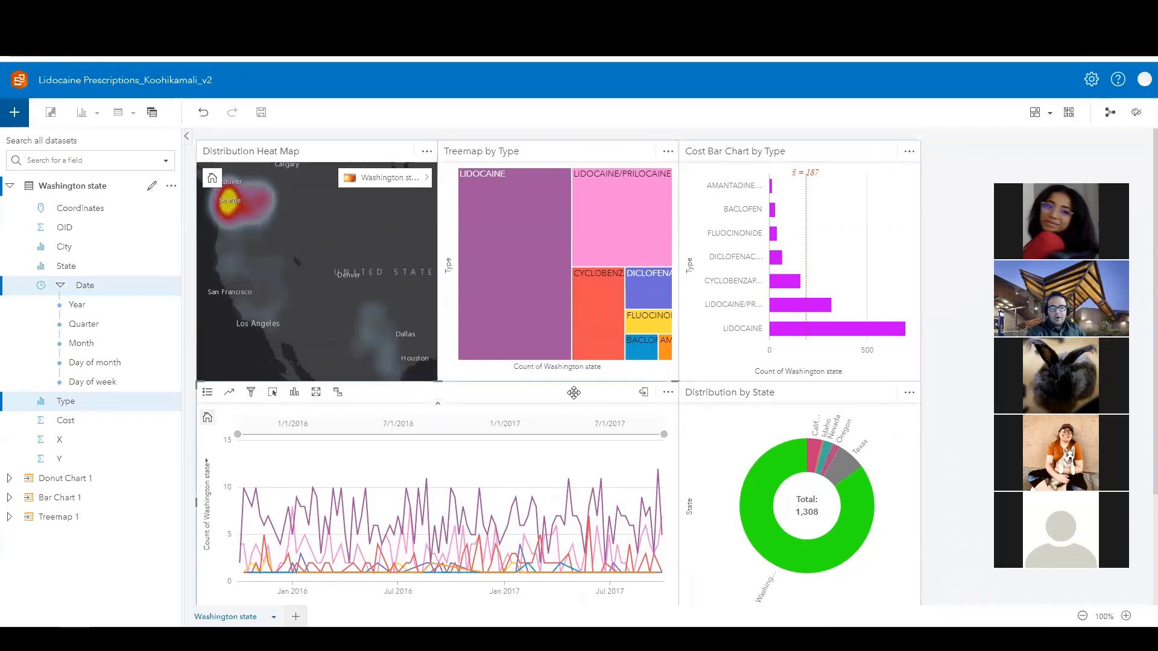
pyautogui.hotkey('alt', 'Tab')
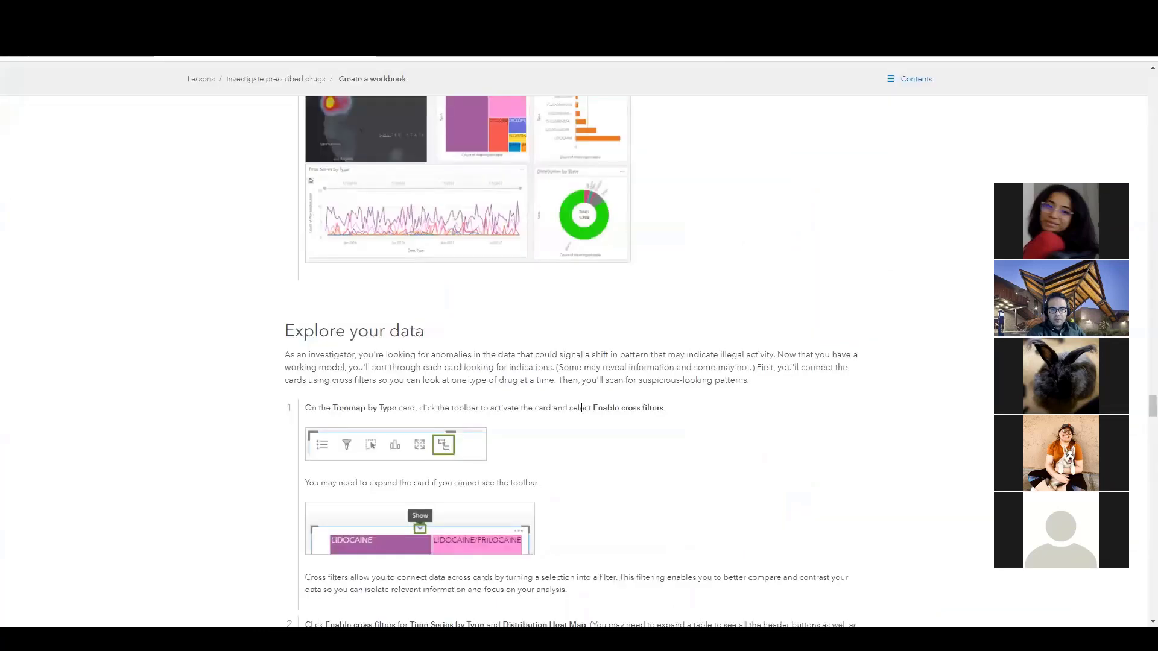
pyautogui.scroll(-3, 586, 398)
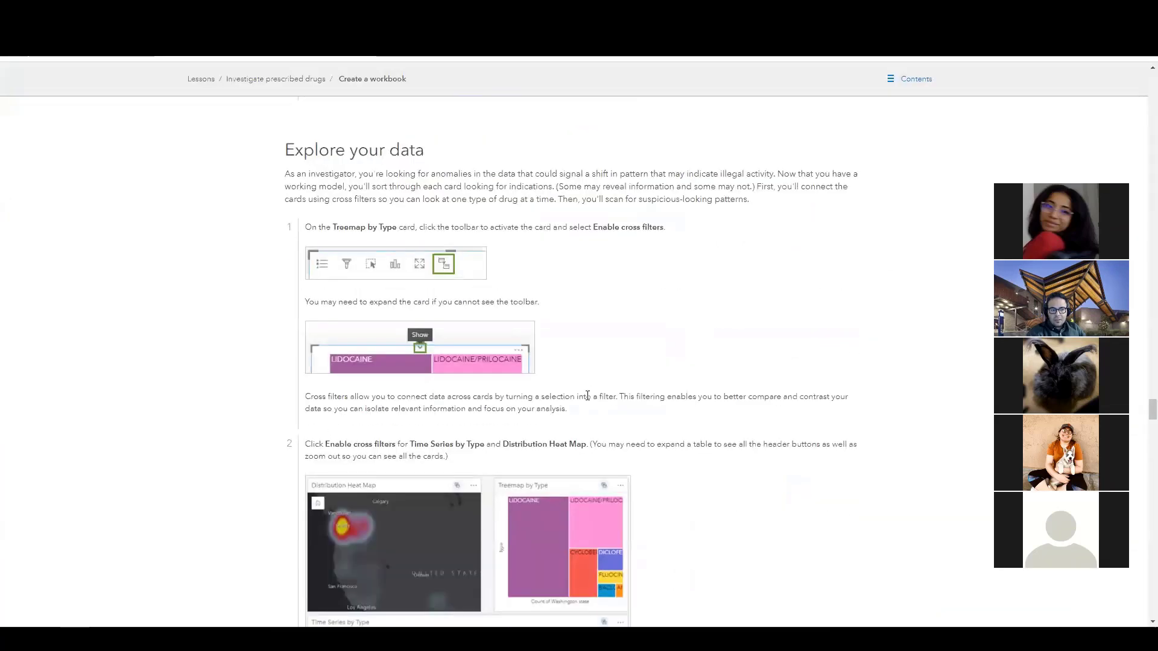
pyautogui.moveTo(409, 443); pyautogui.dragTo(481, 444)
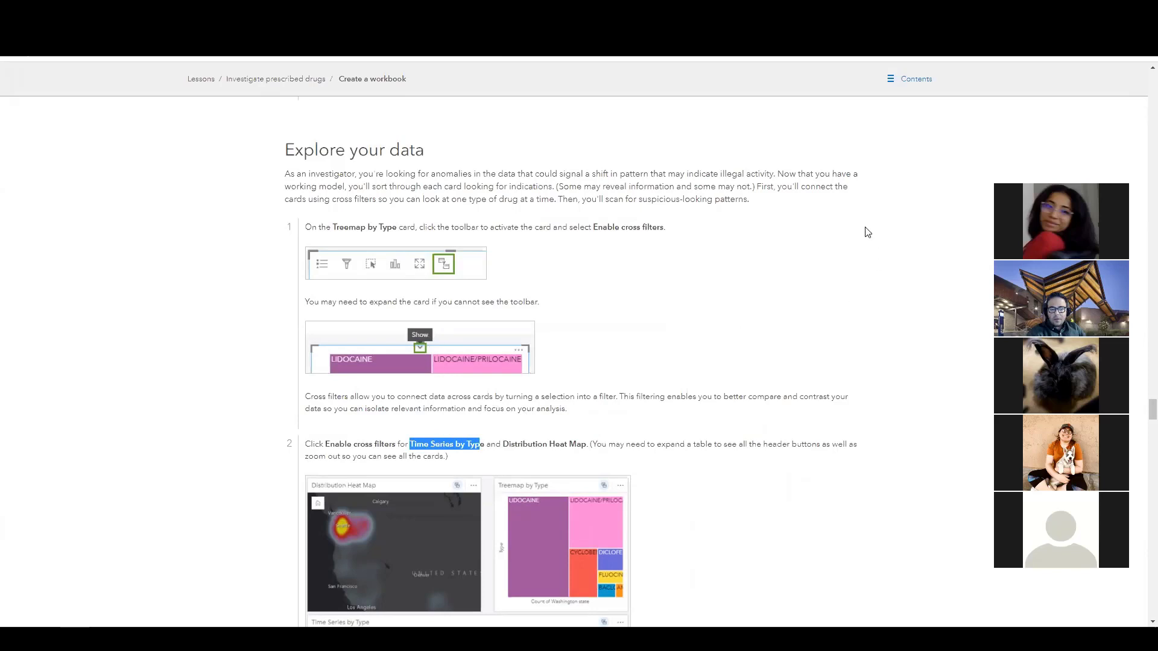
pyautogui.click(579, 36)
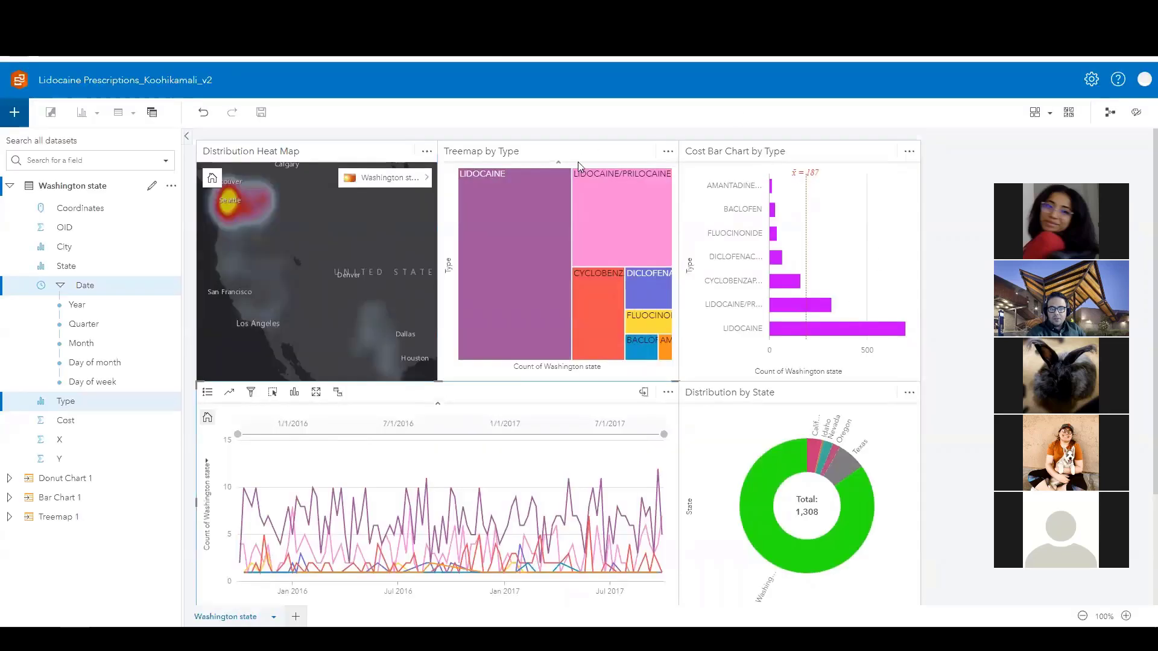
pyautogui.click(608, 148)
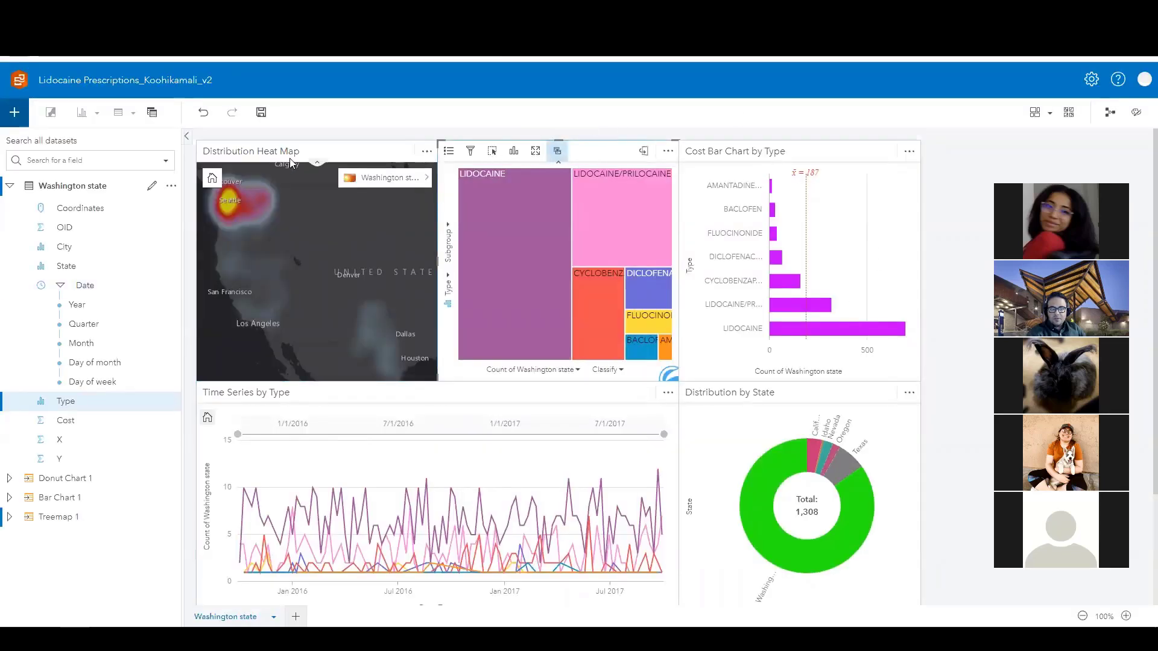
pyautogui.click(351, 153)
pyautogui.click(357, 152)
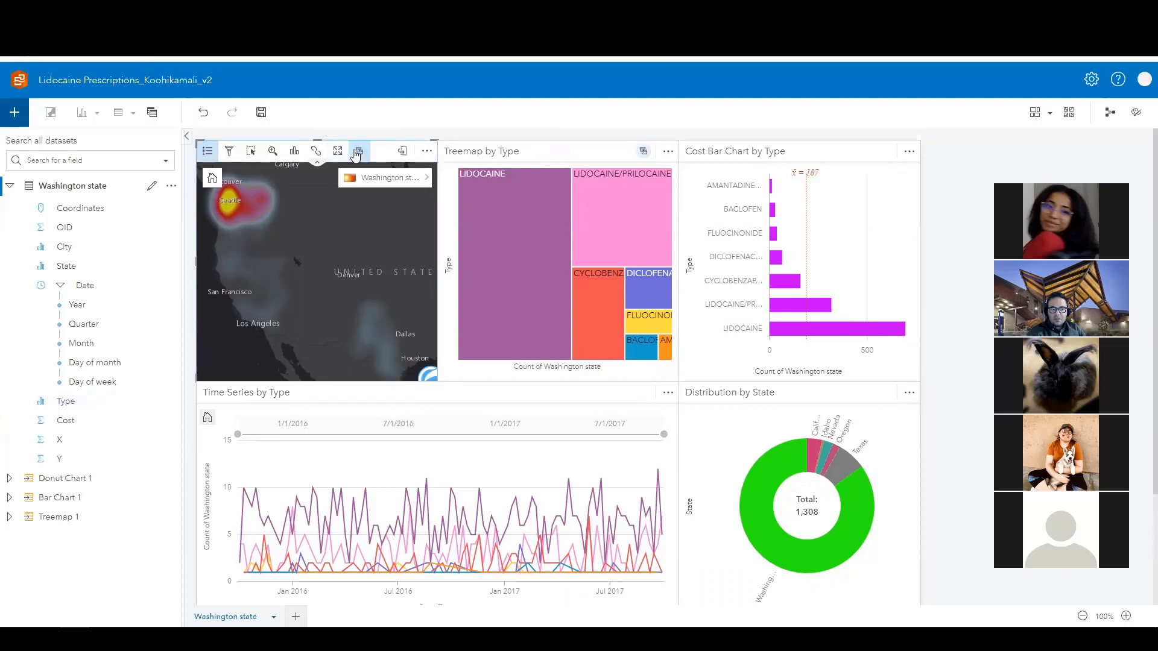
# - Enable cross filters on the Time Series by Type card and test them by selecting and deselecting LIDOCAINE in Treemap by Type
pyautogui.click(524, 413)
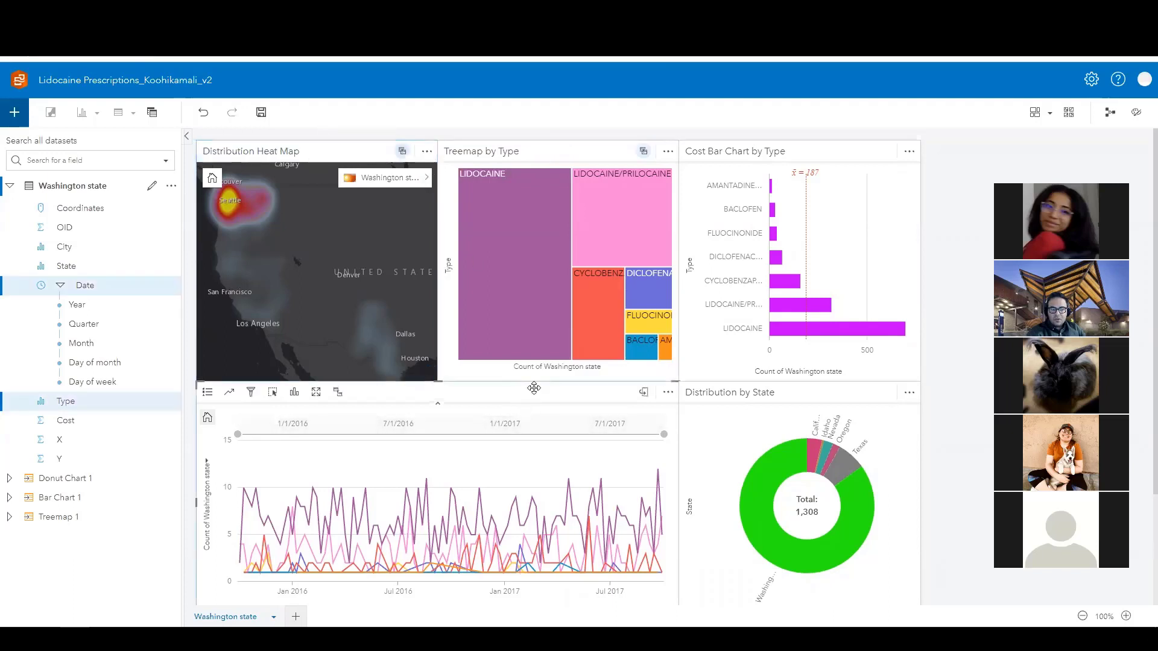
pyautogui.click(338, 392)
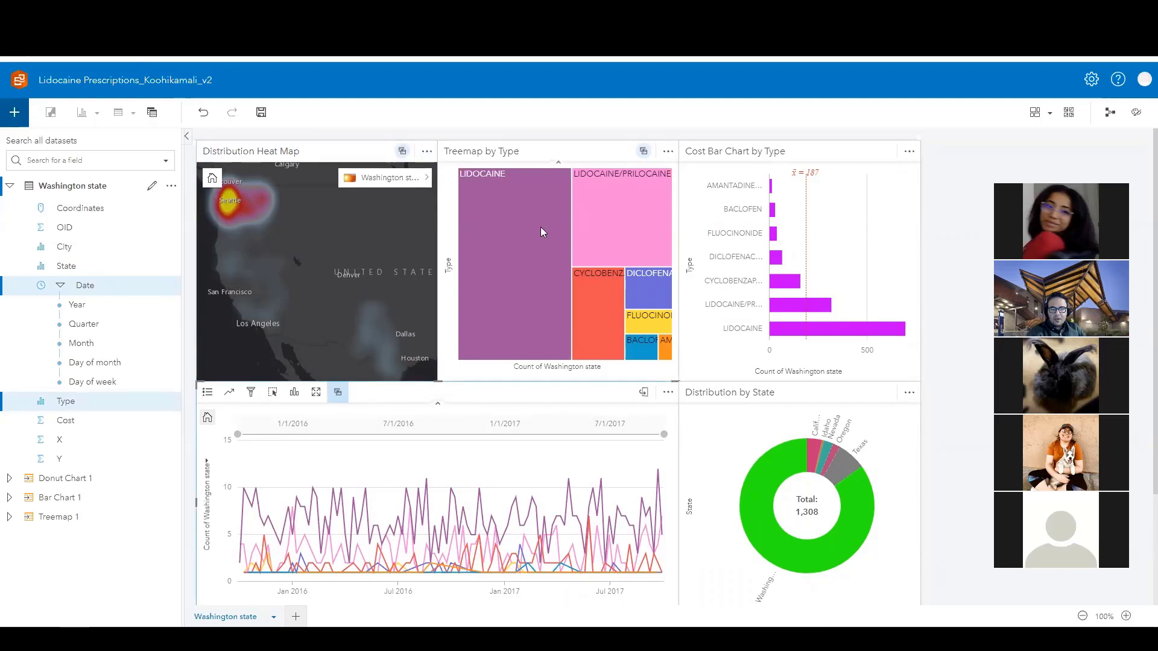
pyautogui.moveTo(541, 226)
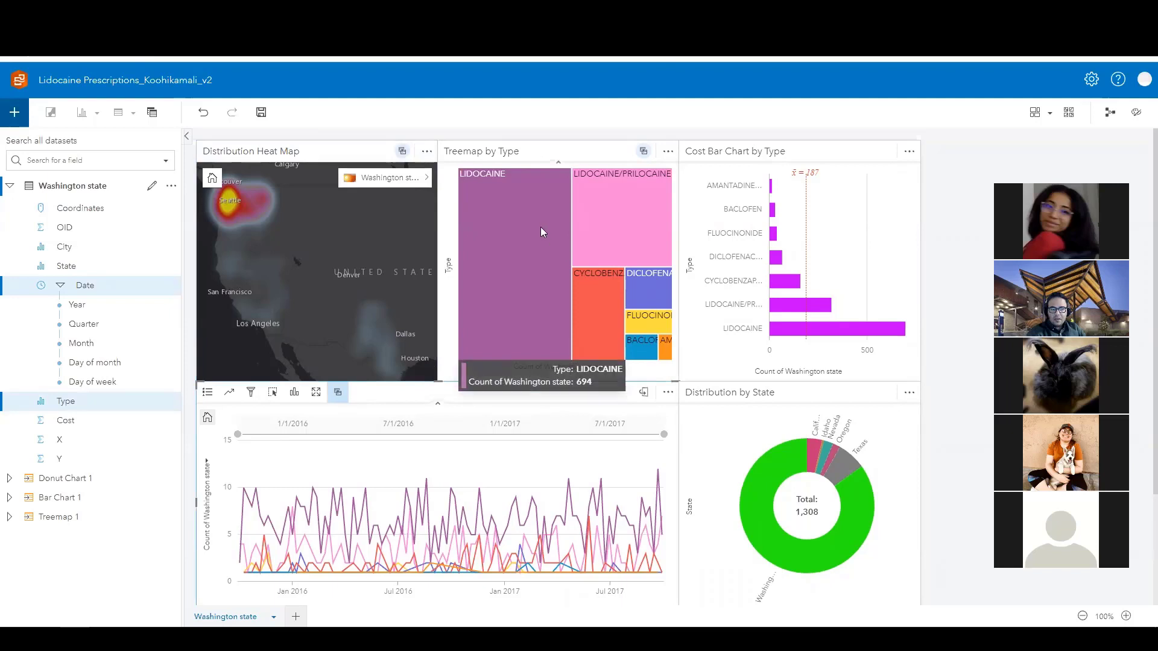
pyautogui.click(526, 261)
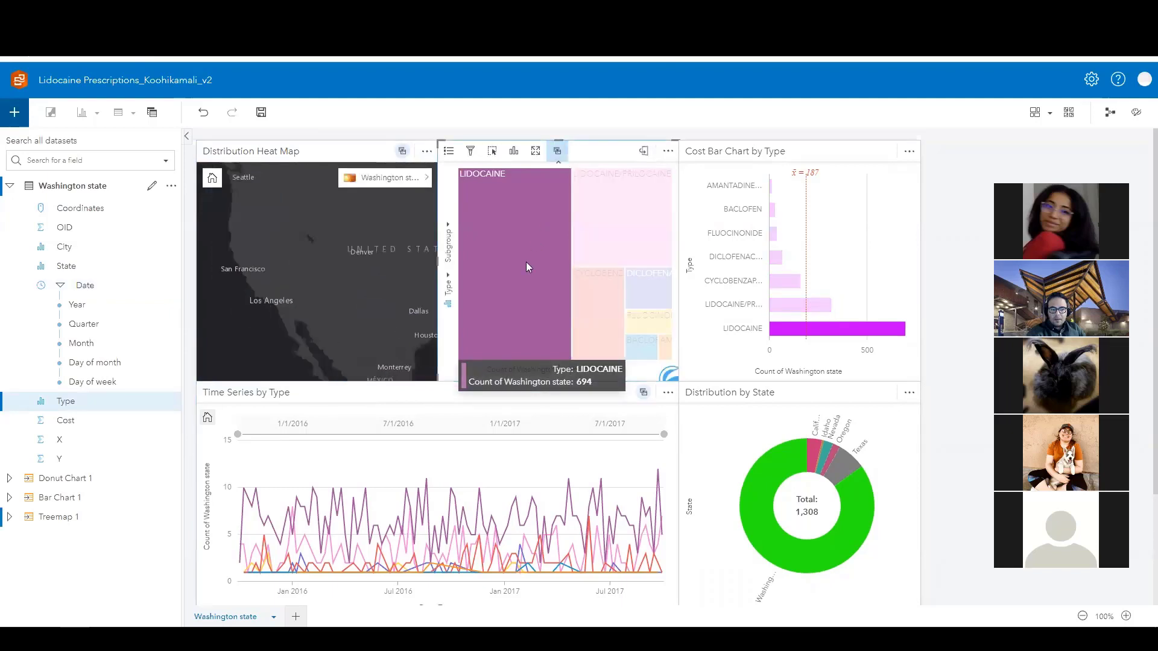
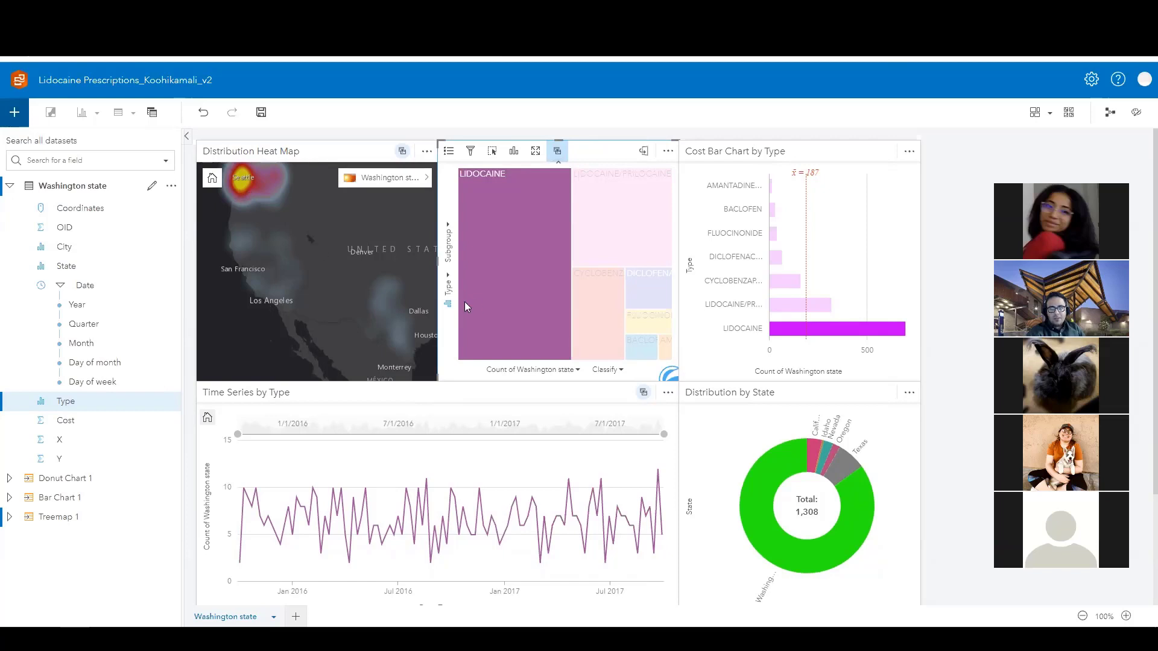
pyautogui.click(508, 269)
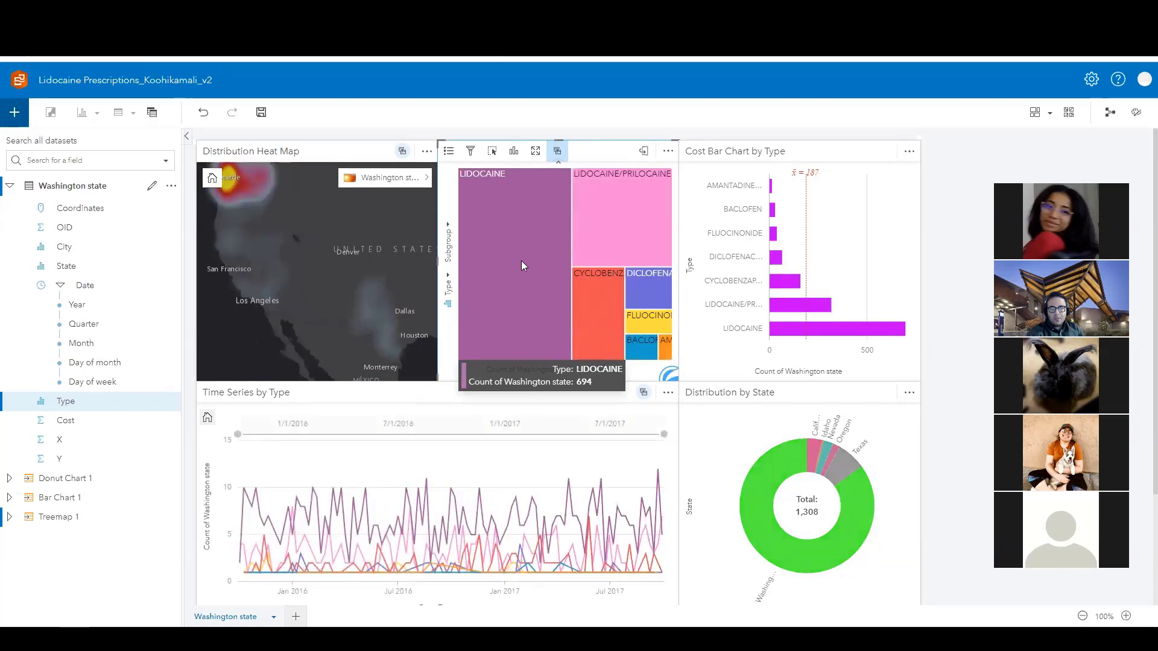
pyautogui.click(520, 256)
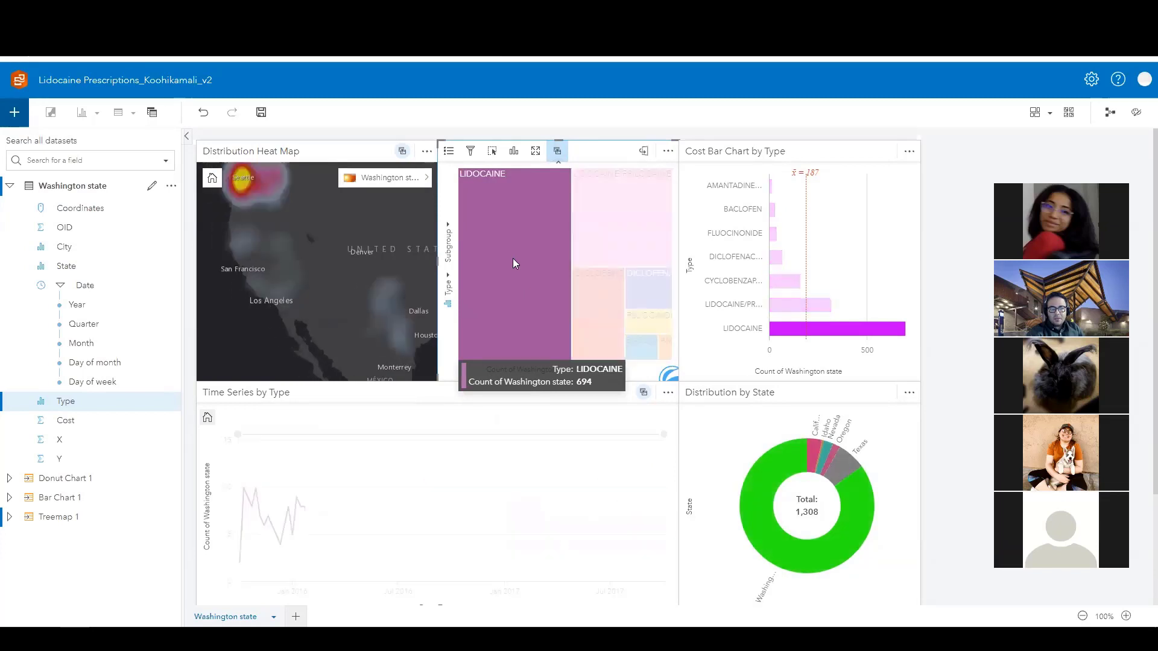
pyautogui.click(513, 263)
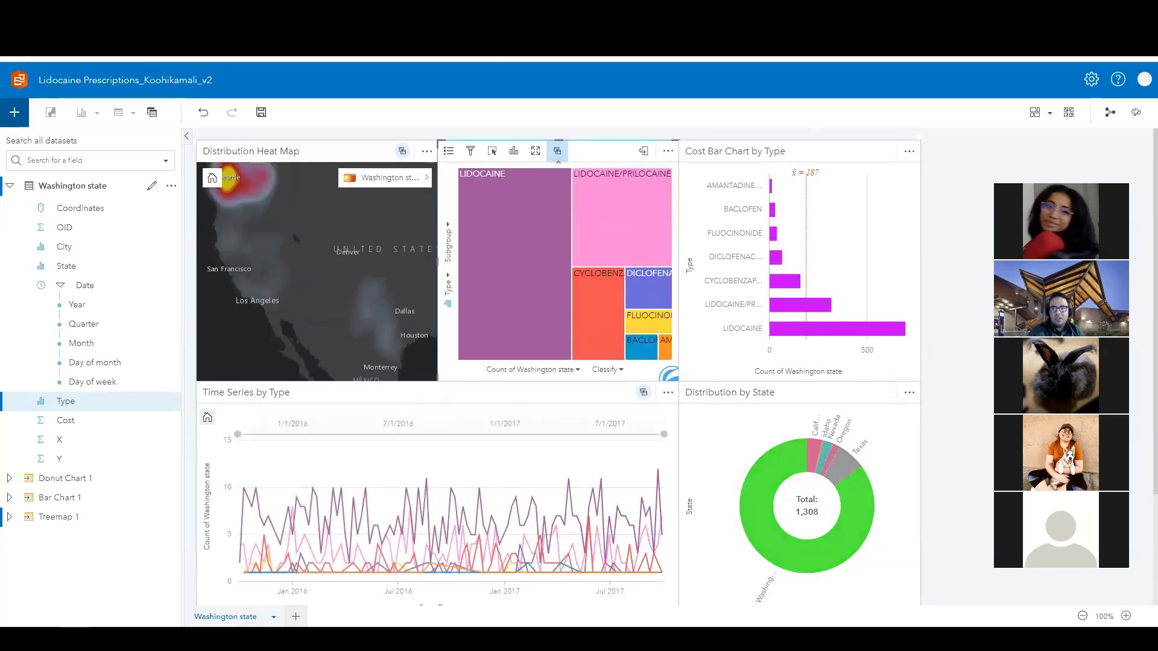
# - Read the lesson's remaining Explore your data steps on the heat map and Lidocaine filter, through to the Share the model section
pyautogui.hotkey('alt', 'Tab')
pyautogui.scroll(-9, 437, 343)
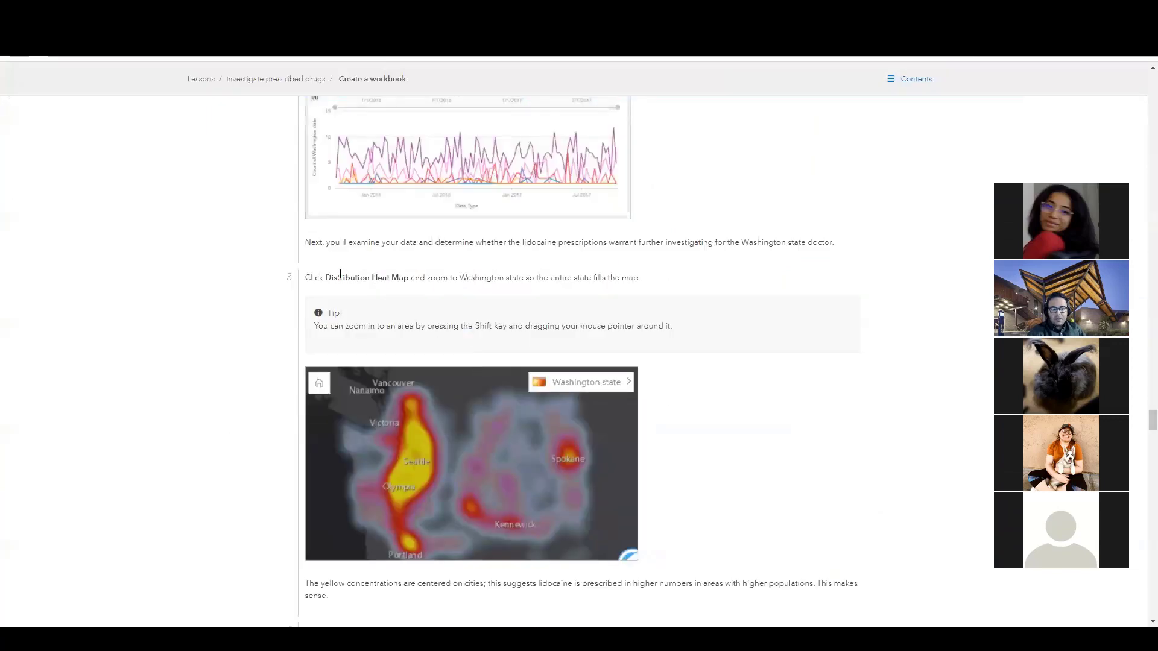
pyautogui.scroll(-2, 539, 389)
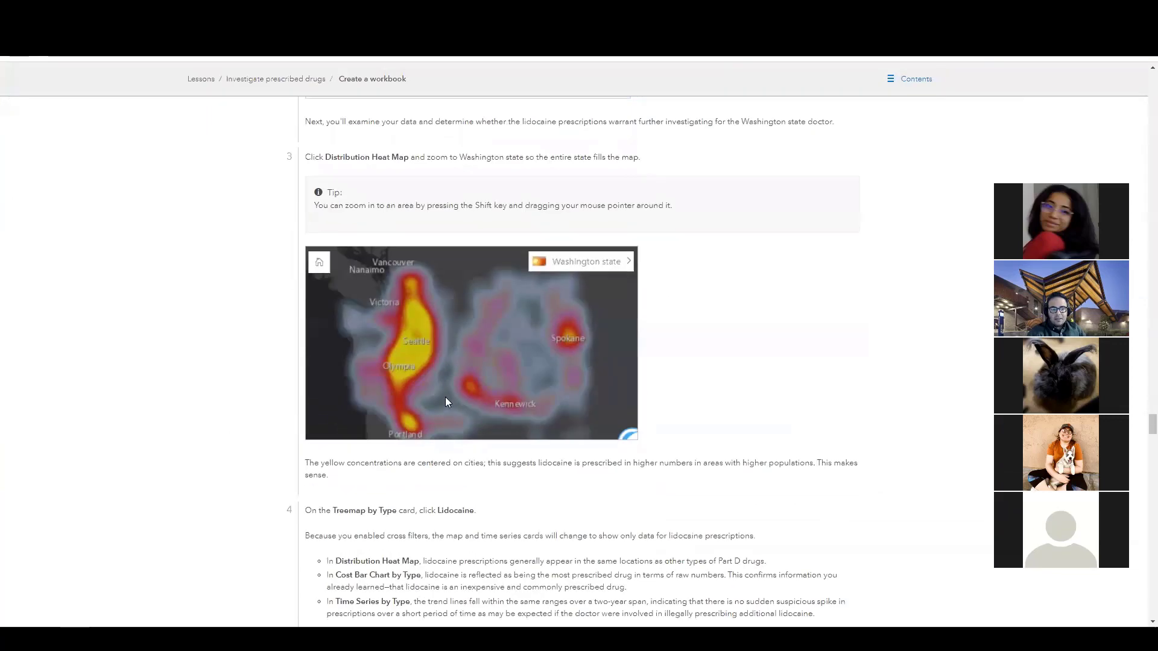
pyautogui.scroll(-2, 447, 402)
pyautogui.scroll(-2, 520, 396)
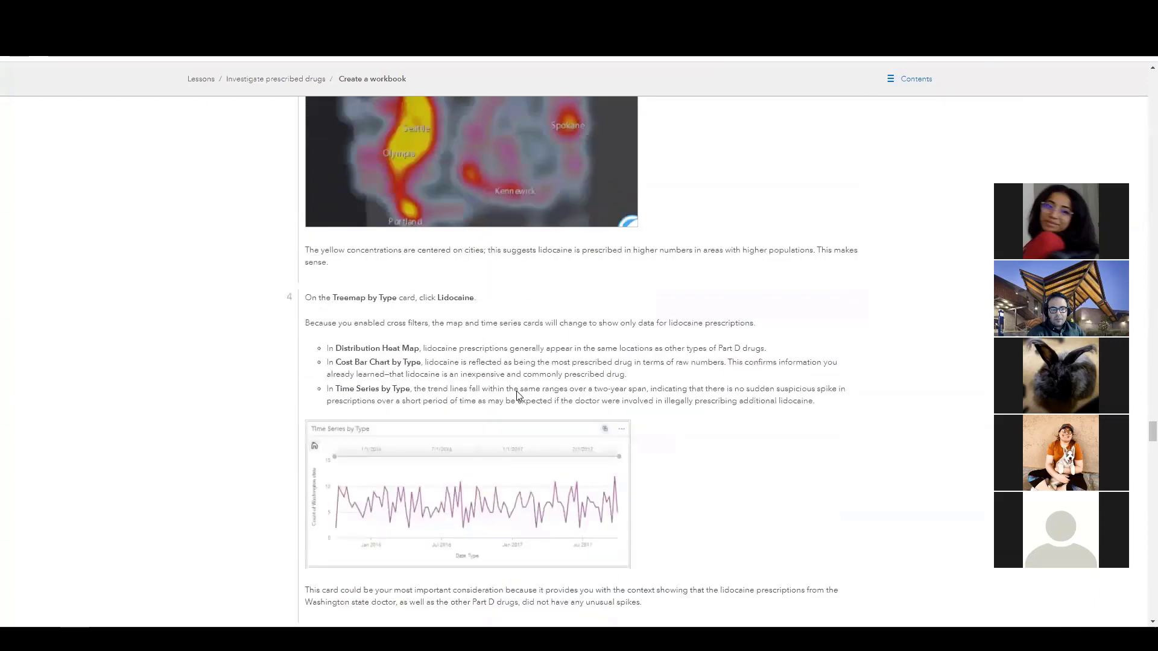
pyautogui.scroll(-1, 520, 395)
pyautogui.scroll(-2, 358, 441)
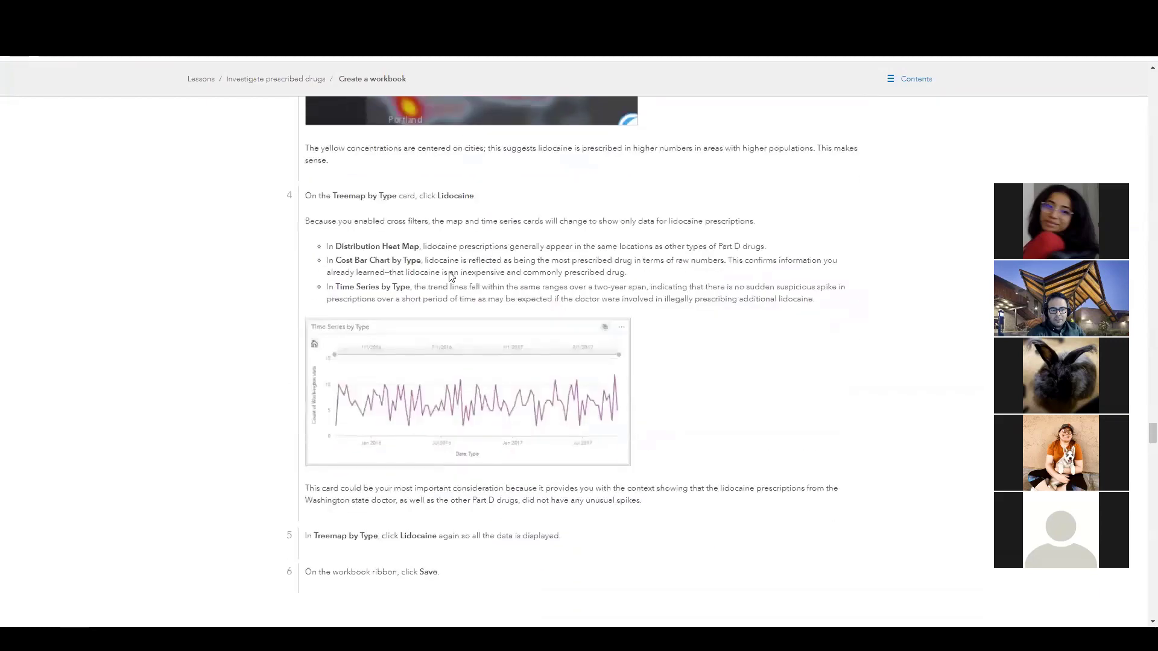
pyautogui.scroll(-2, 405, 500)
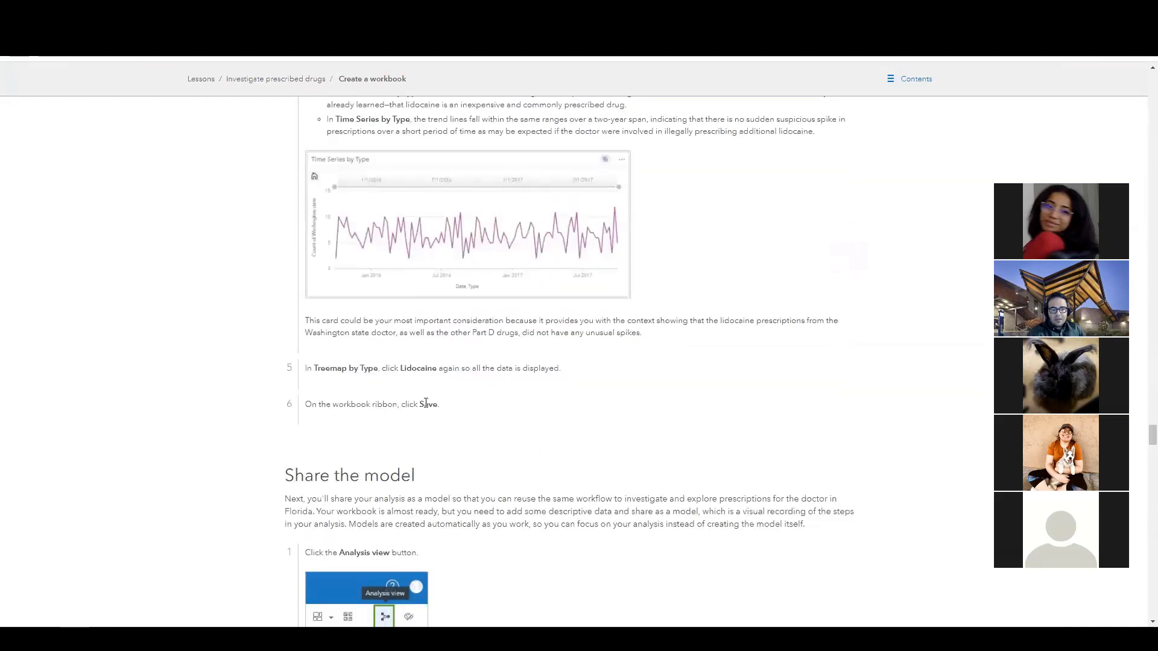
pyautogui.moveTo(422, 476); pyautogui.dragTo(305, 477)
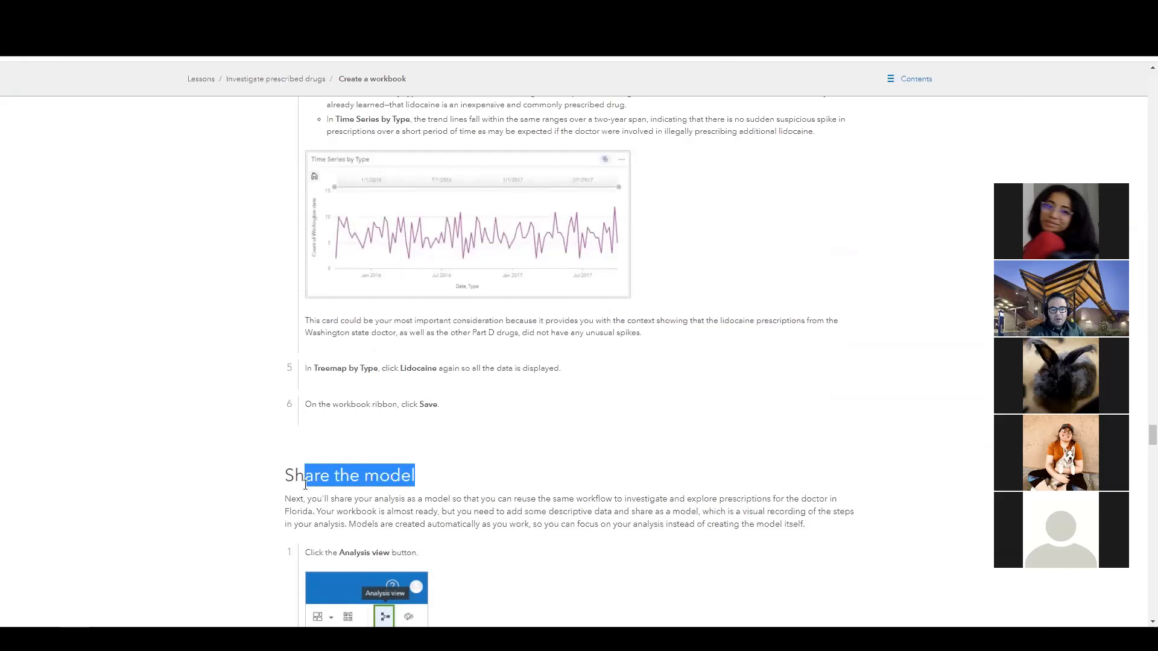
# - Review how the cards connect in the workbook's Analysis view, return to the page view and save the workbook
pyautogui.hotkey('alt', 'Tab')
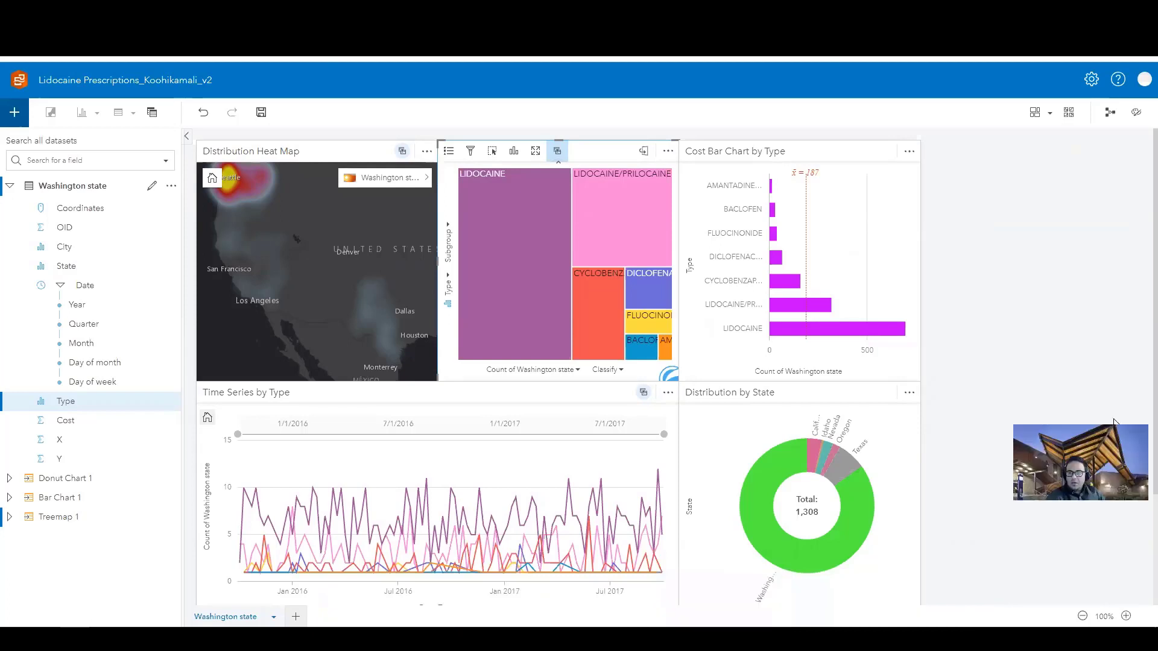
pyautogui.click(1110, 115)
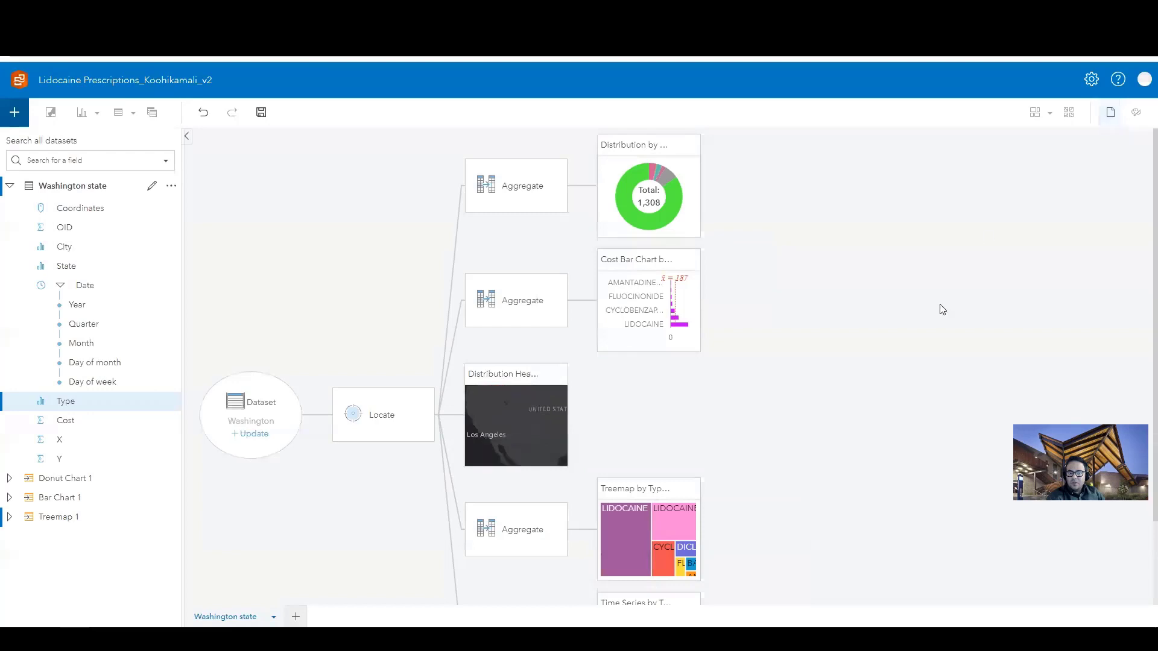
pyautogui.scroll(-2, 762, 458)
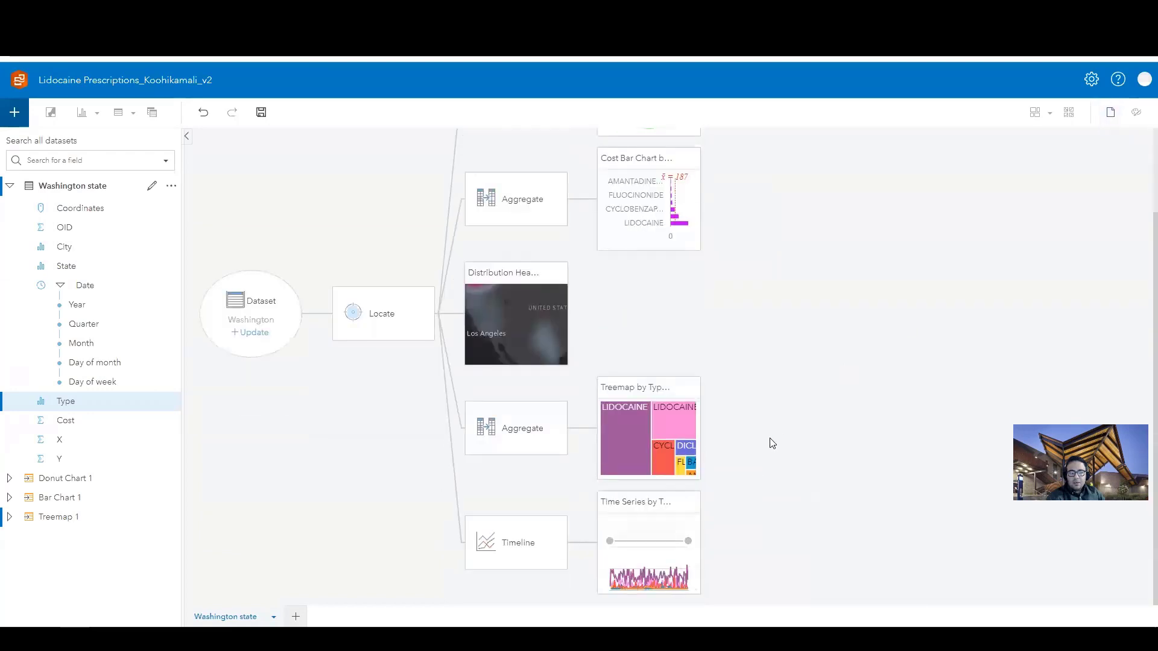
pyautogui.scroll(2, 771, 443)
pyautogui.click(1111, 120)
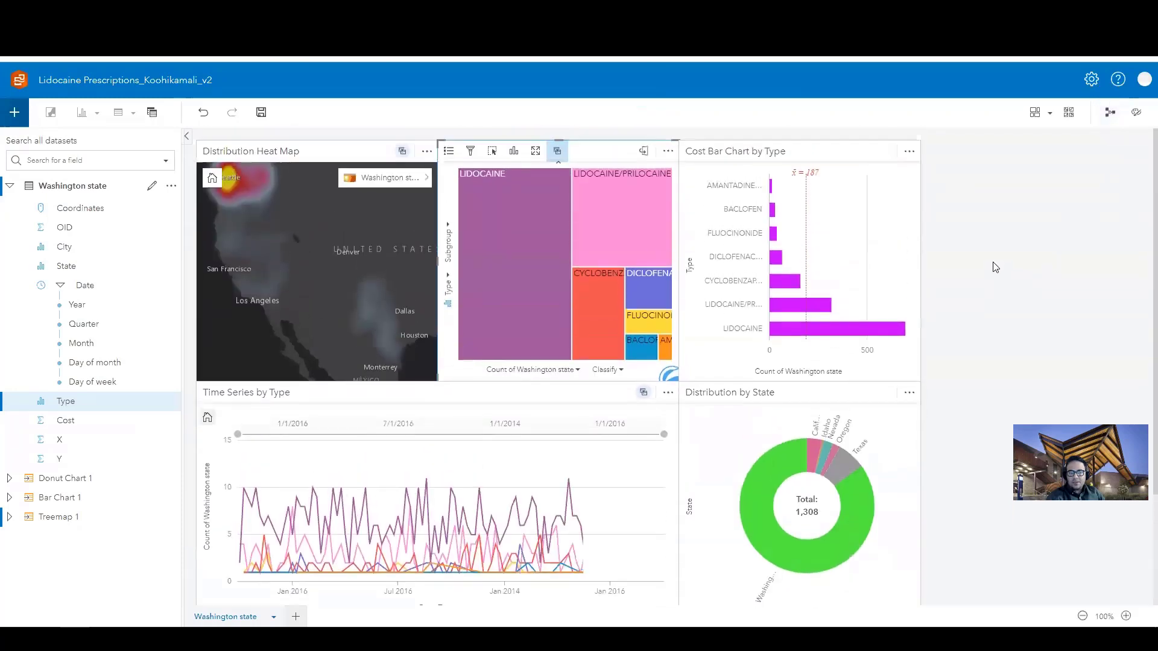
pyautogui.click(261, 113)
# - Check the lesson's sharing instructions, open the sharing settings for the Washington state page and set the type to Model
pyautogui.hotkey('alt', 'Tab')
pyautogui.scroll(-3, 569, 362)
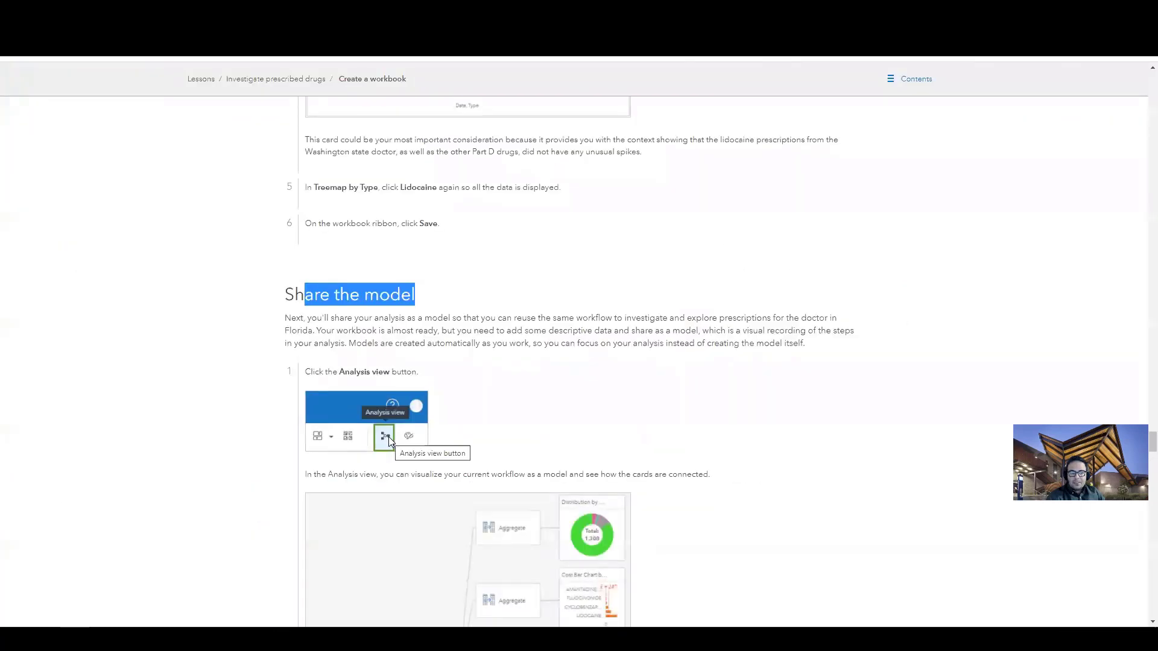
pyautogui.scroll(-6, 505, 346)
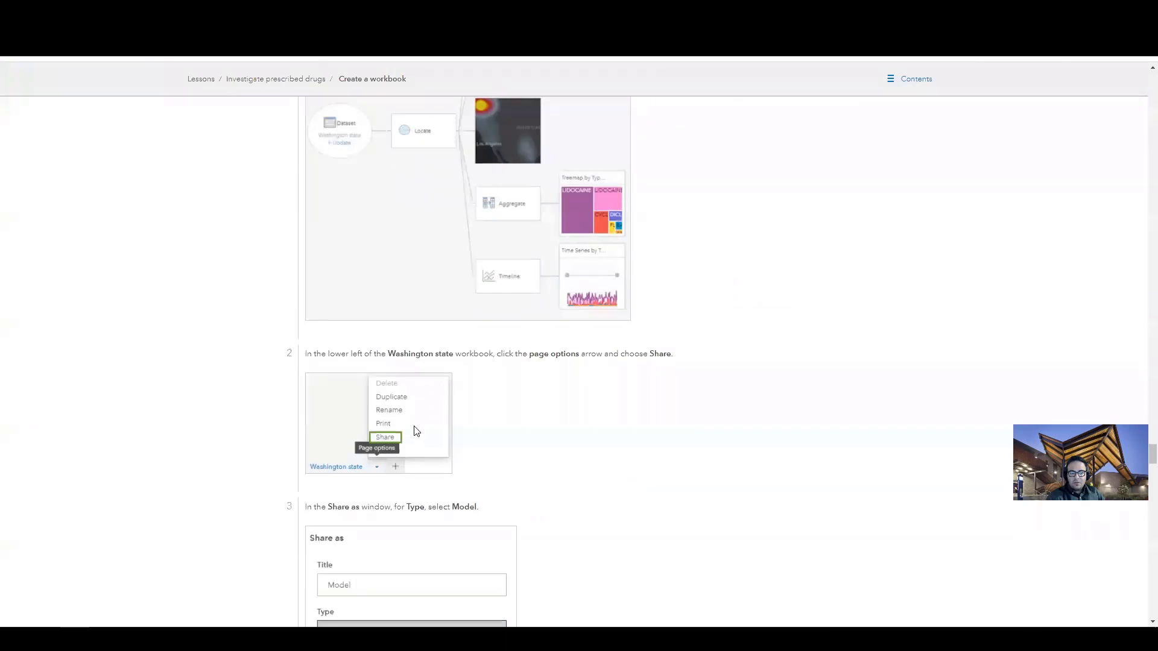
pyautogui.hotkey('alt', 'Tab')
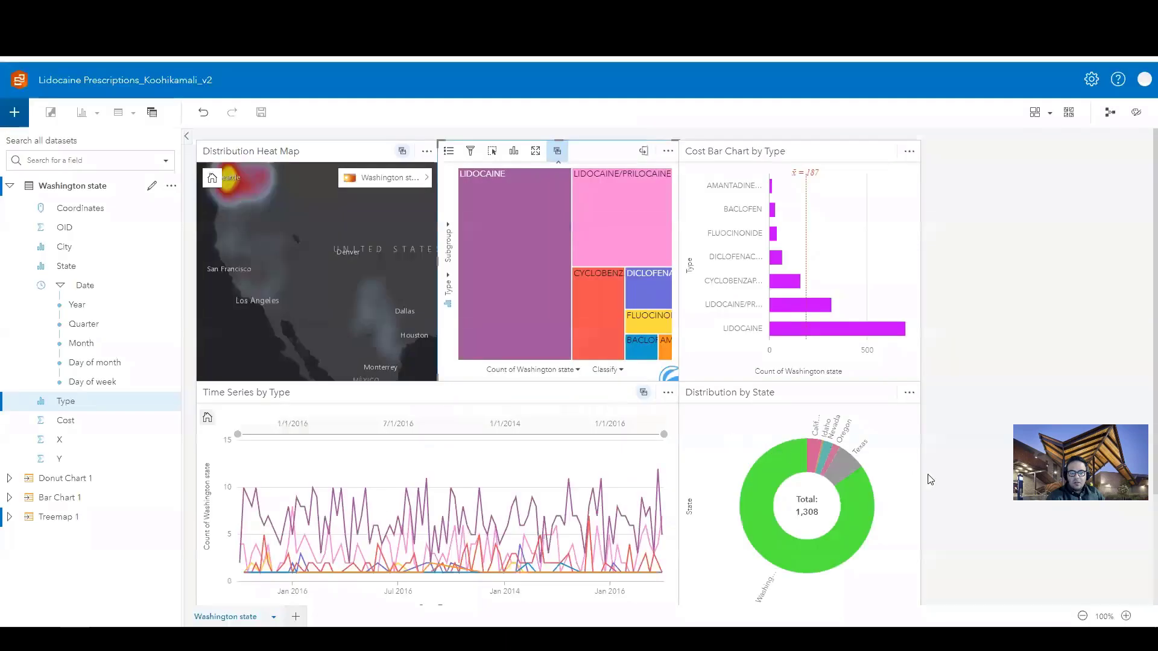
pyautogui.scroll(-2, 913, 477)
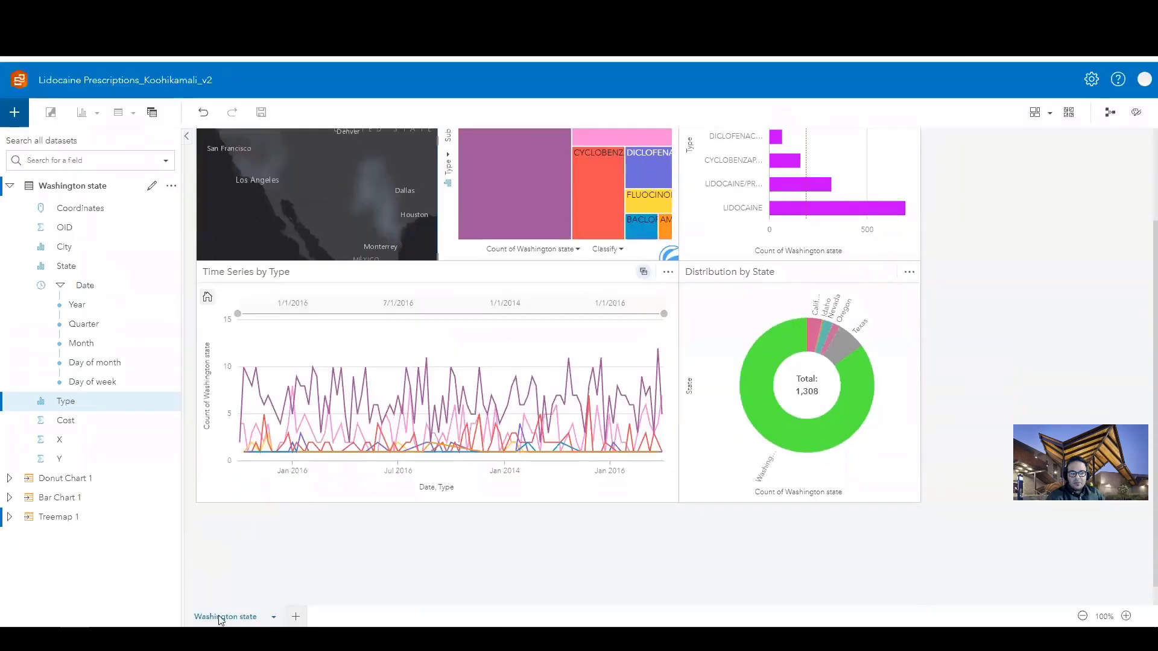
pyautogui.click(274, 618)
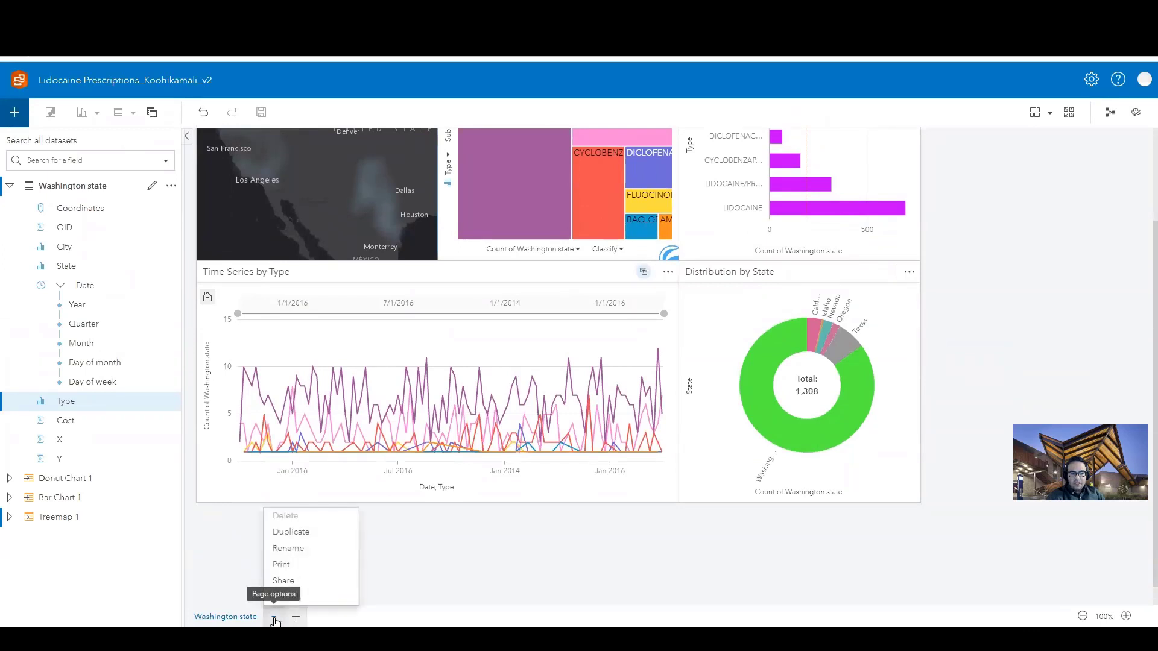
pyautogui.click(284, 581)
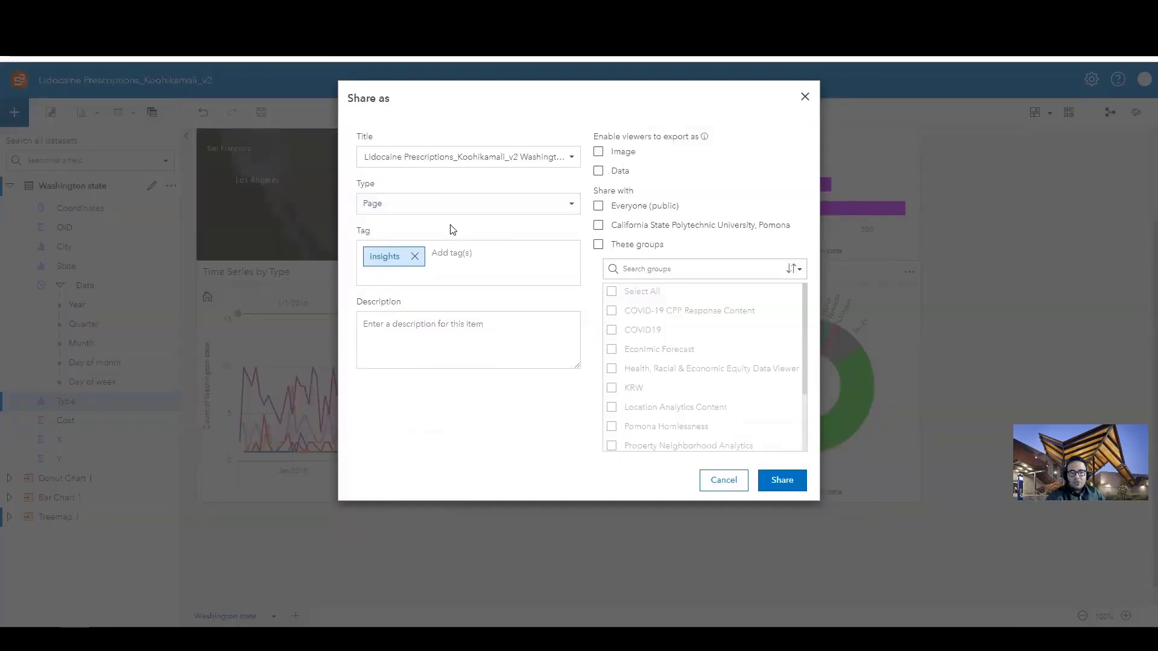
pyautogui.click(415, 204)
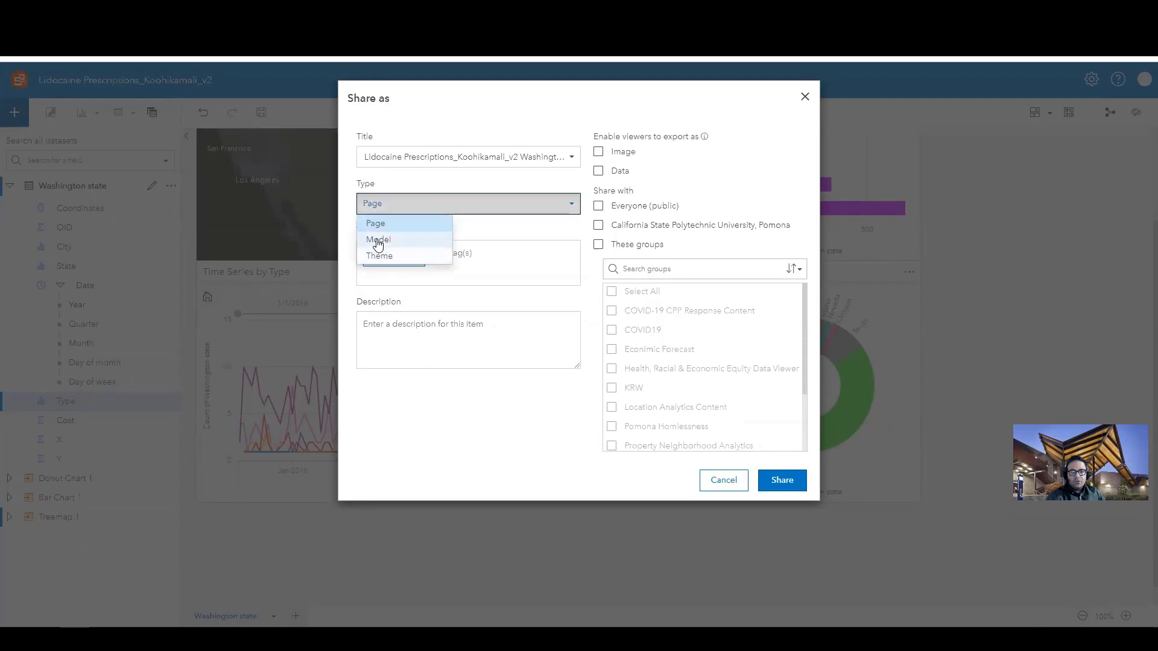
pyautogui.click(378, 240)
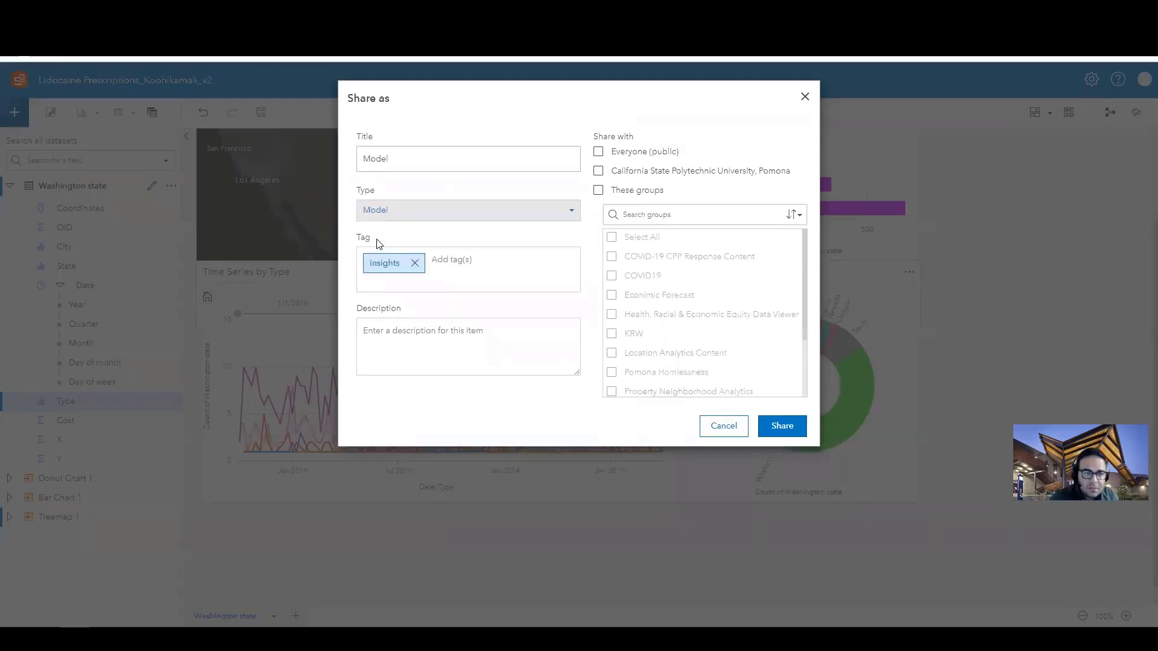
# - Title the shared model with Lidocaine analysis, copied from the lesson, followed by an underscore and the author's name
pyautogui.hotkey('ctrl', 'Tab')
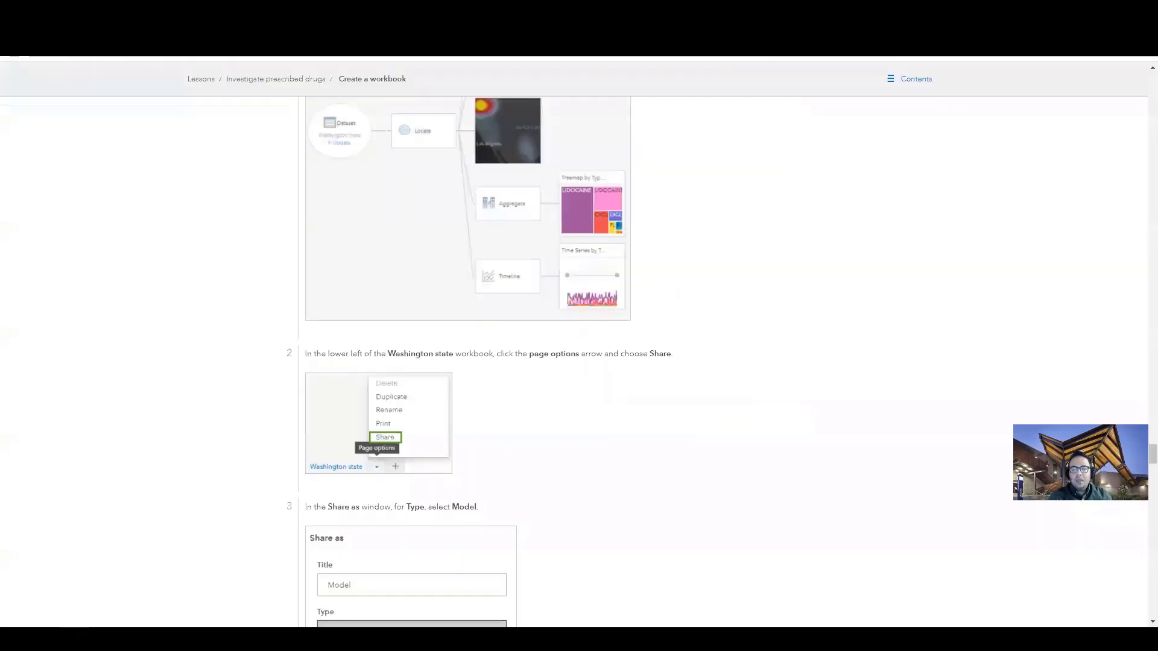
pyautogui.scroll(-3, 577, 485)
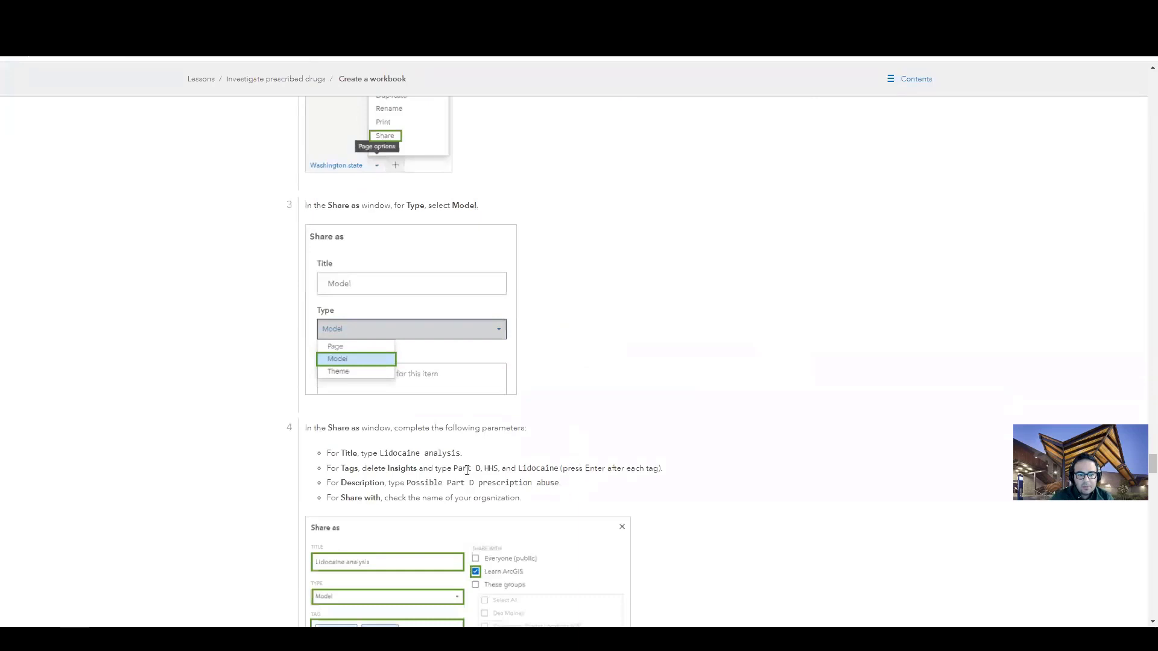
pyautogui.moveTo(381, 453); pyautogui.dragTo(460, 461)
pyautogui.hotkey('ctrl', 'c')
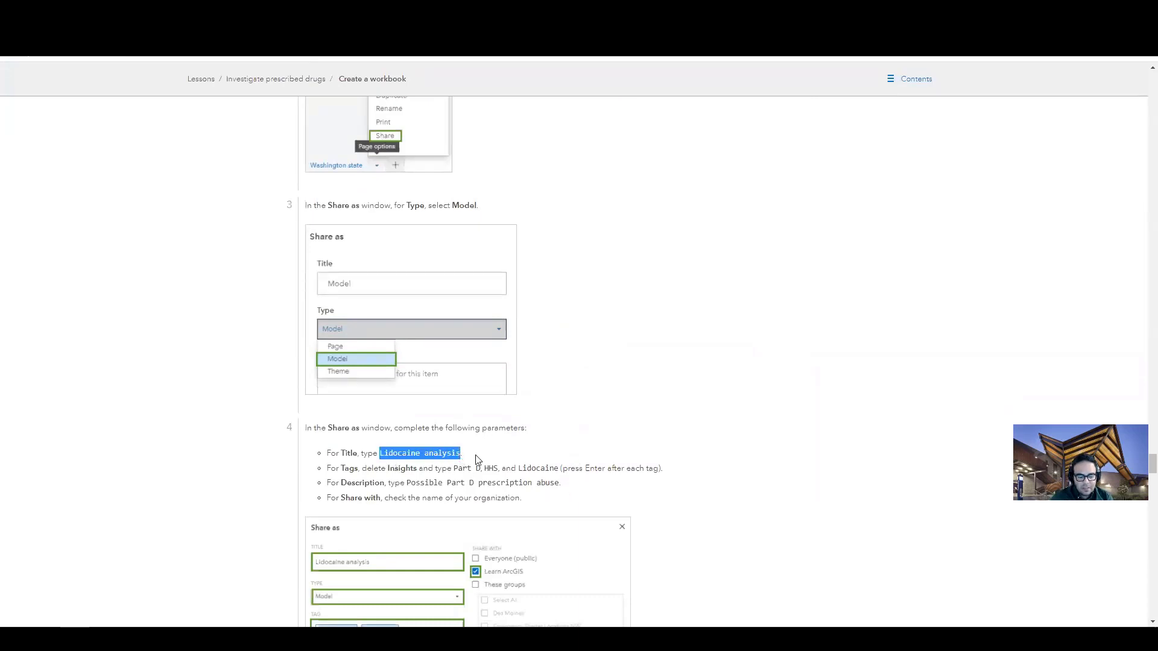
pyautogui.hotkey('ctrl', 'Tab')
pyautogui.doubleClick(421, 167)
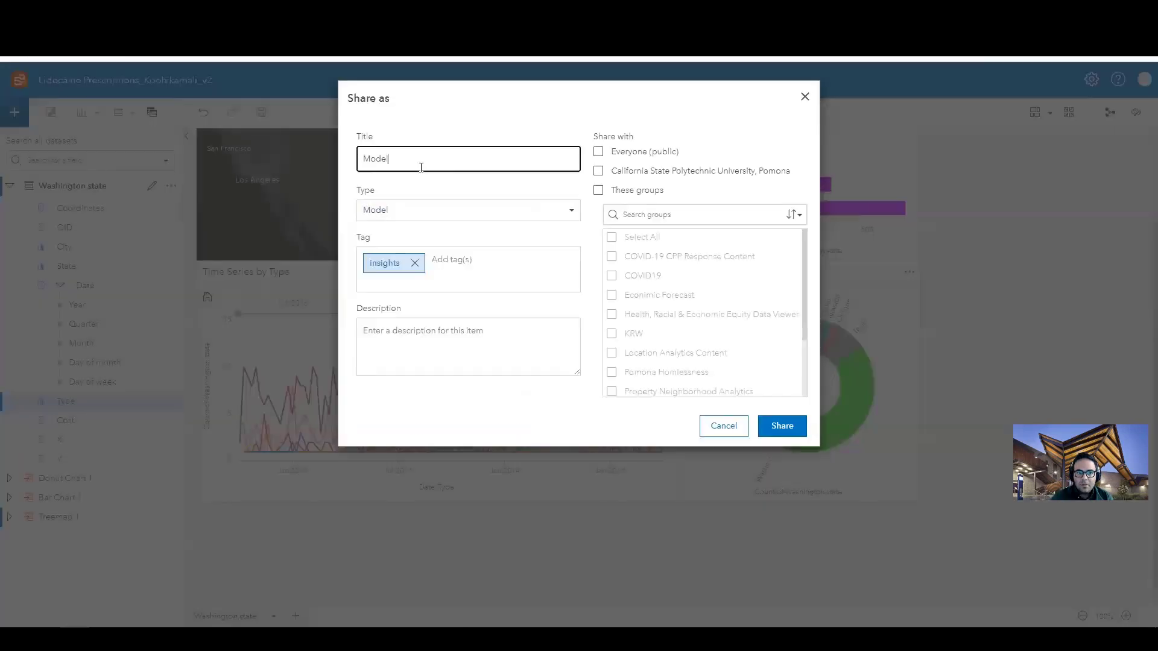
pyautogui.hotkey('ctrl', 'v')
pyautogui.write('_')
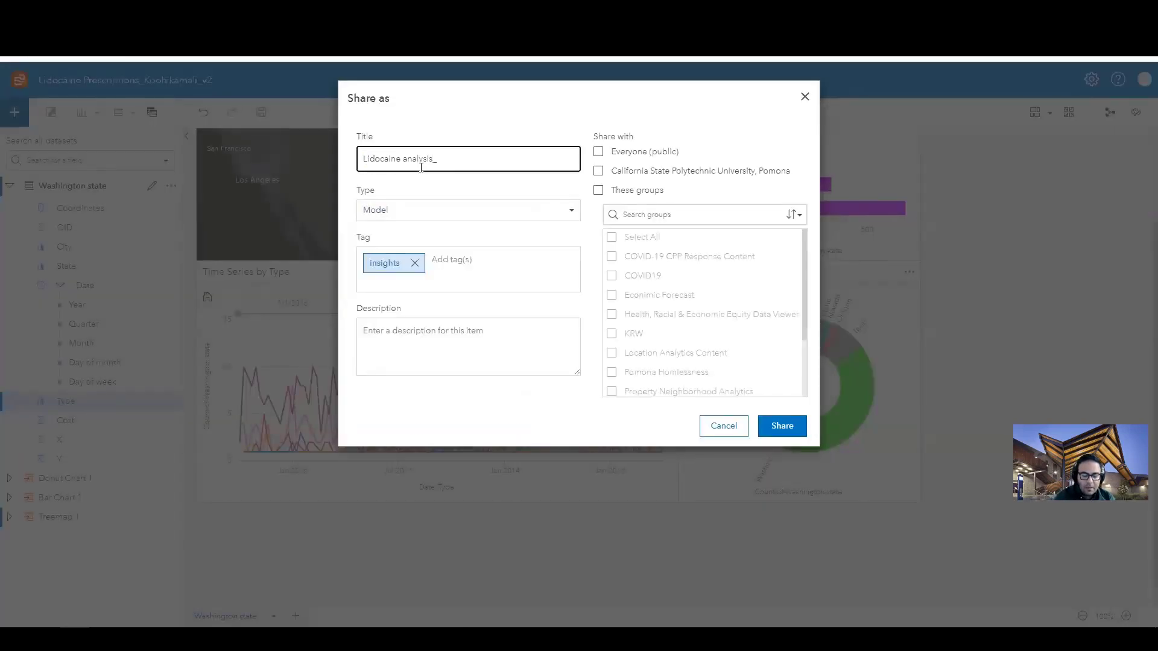
pyautogui.write('Mkoohikamali')
# - Replace the Insights tag with Part D, HHS and "and Lidocaine", using the tag text copied from the lesson
pyautogui.click(415, 263)
pyautogui.hotkey('alt', 'Tab')
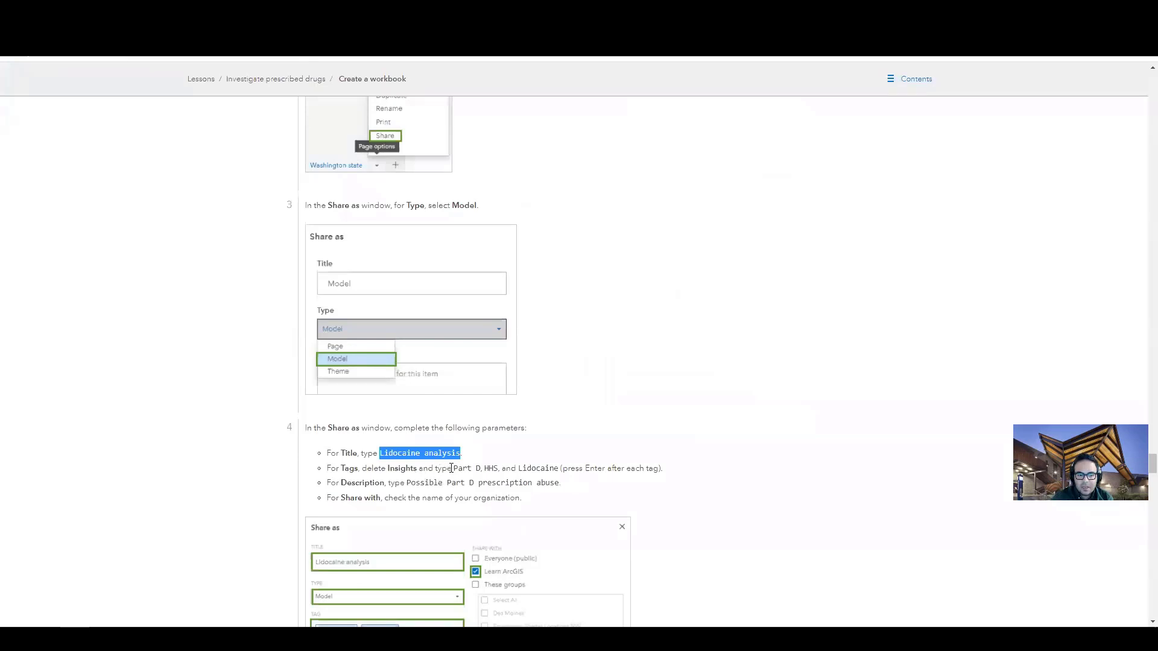
pyautogui.moveTo(453, 468); pyautogui.dragTo(559, 468)
pyautogui.hotkey('ctrl', 'c')
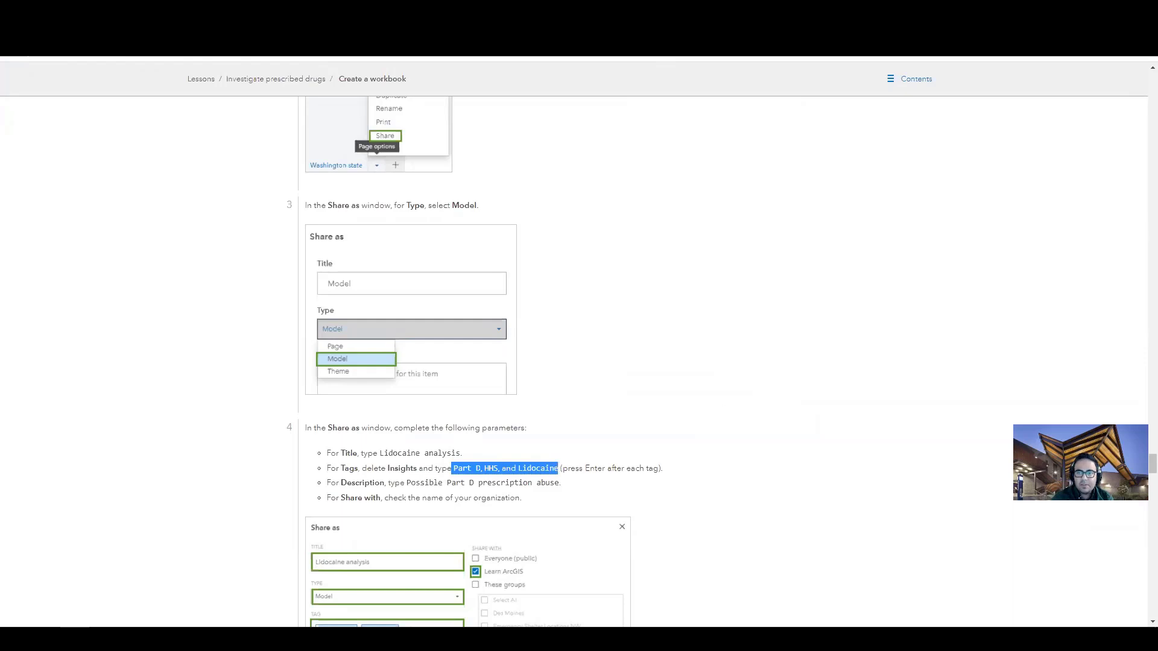
pyautogui.hotkey('alt', 'Tab')
pyautogui.click(391, 255)
pyautogui.hotkey('ctrl', 'v')
pyautogui.press('Return')
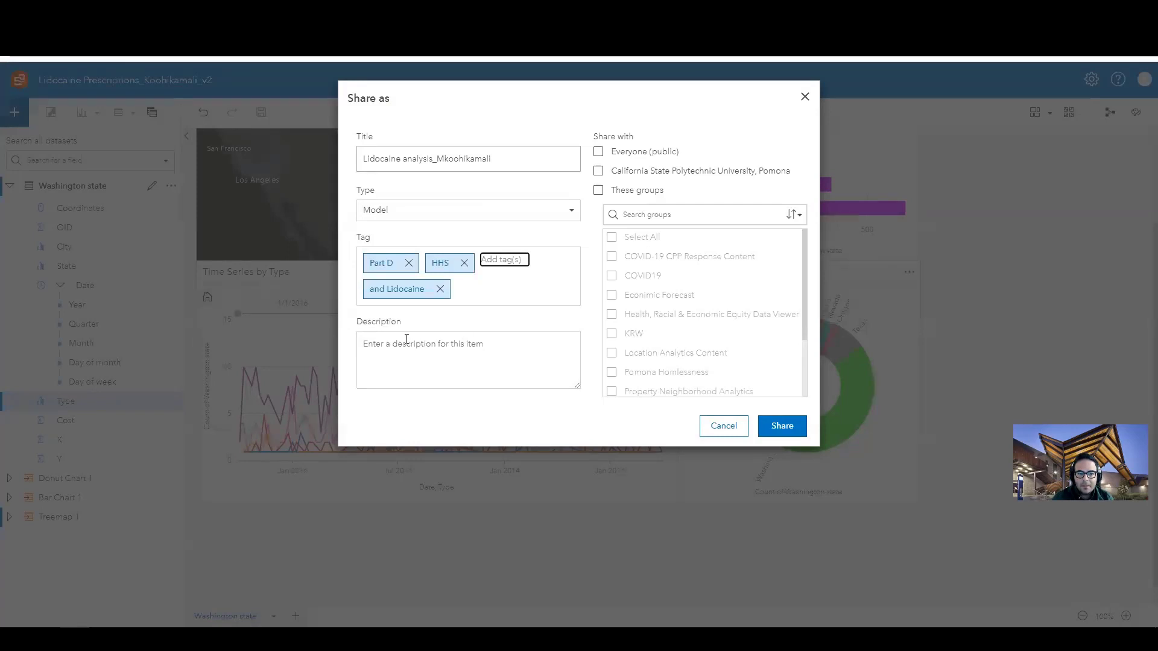
# - Replace the "and Lidocaine" tag with one that reads only Lidocaine
pyautogui.click(440, 288)
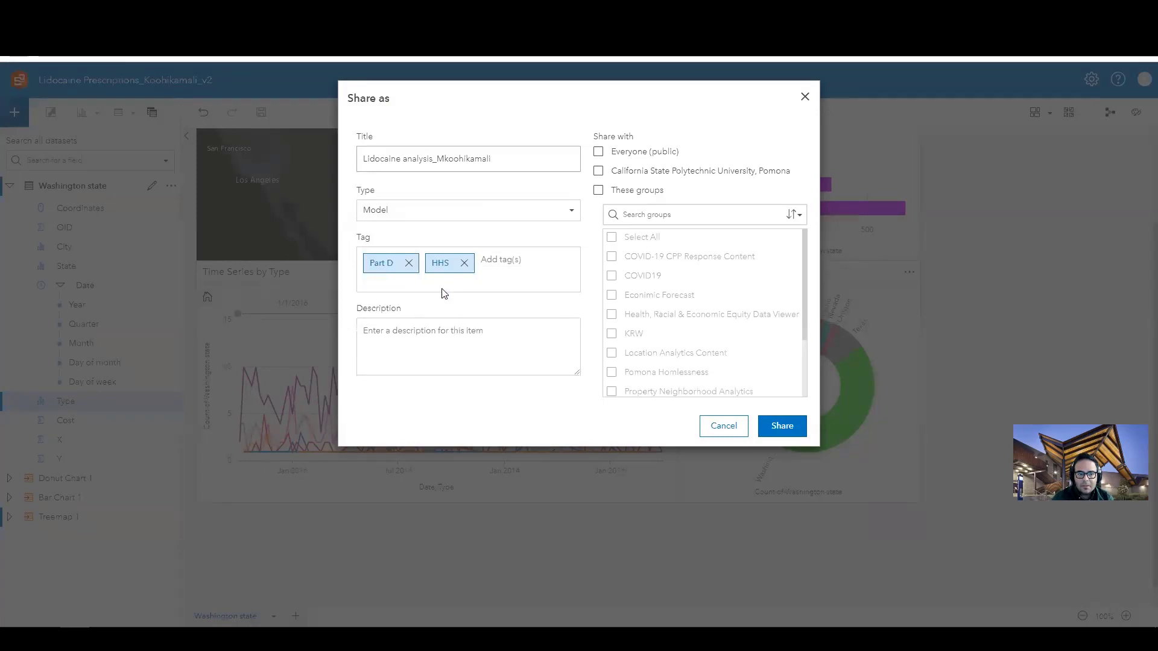
pyautogui.click(490, 261)
pyautogui.hotkey('ctrl', 'v')
pyautogui.moveTo(492, 260); pyautogui.dragTo(427, 268)
pyautogui.press('BackSpace')
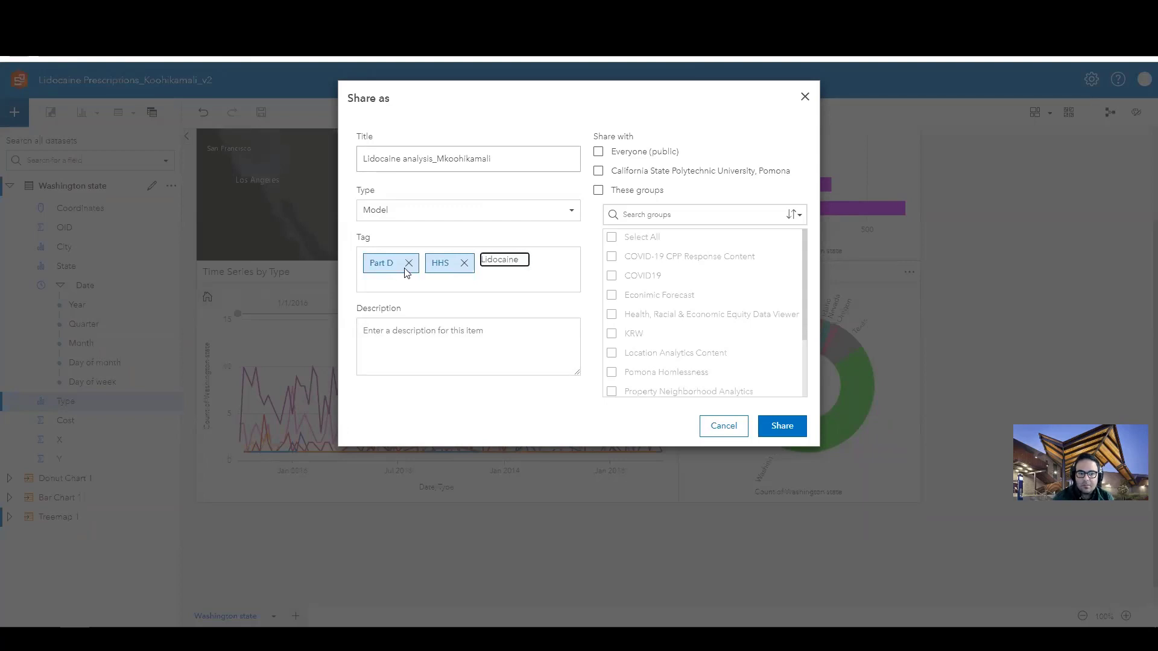
pyautogui.press('Return')
# - Describe the model as Possible Part D prescription abuse, per the lesson, and set it to share with California State Polytechnic University, Pomona
pyautogui.click(401, 343)
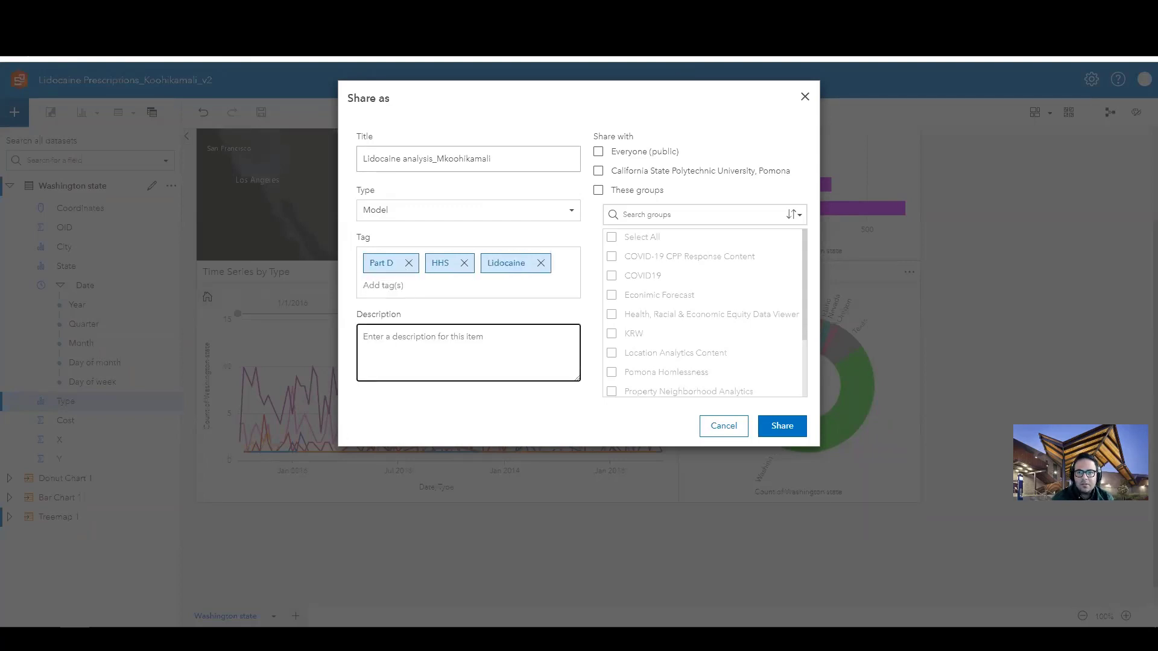
pyautogui.hotkey('alt', 'Tab')
pyautogui.moveTo(409, 480); pyautogui.dragTo(557, 482)
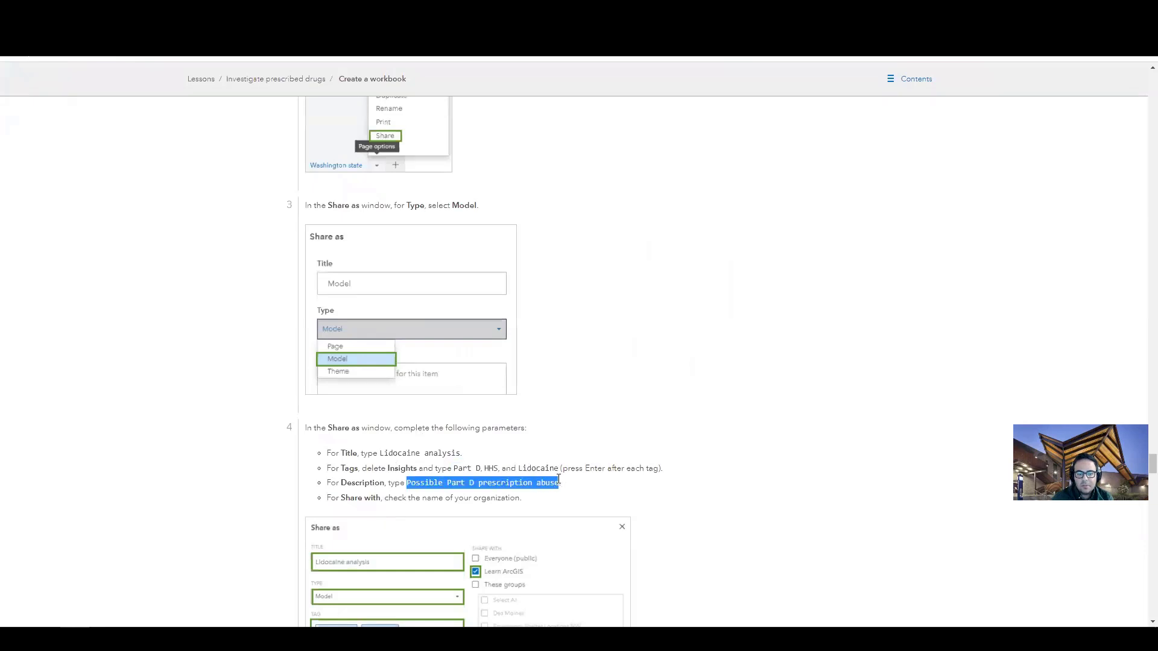
pyautogui.hotkey('alt', 'Tab')
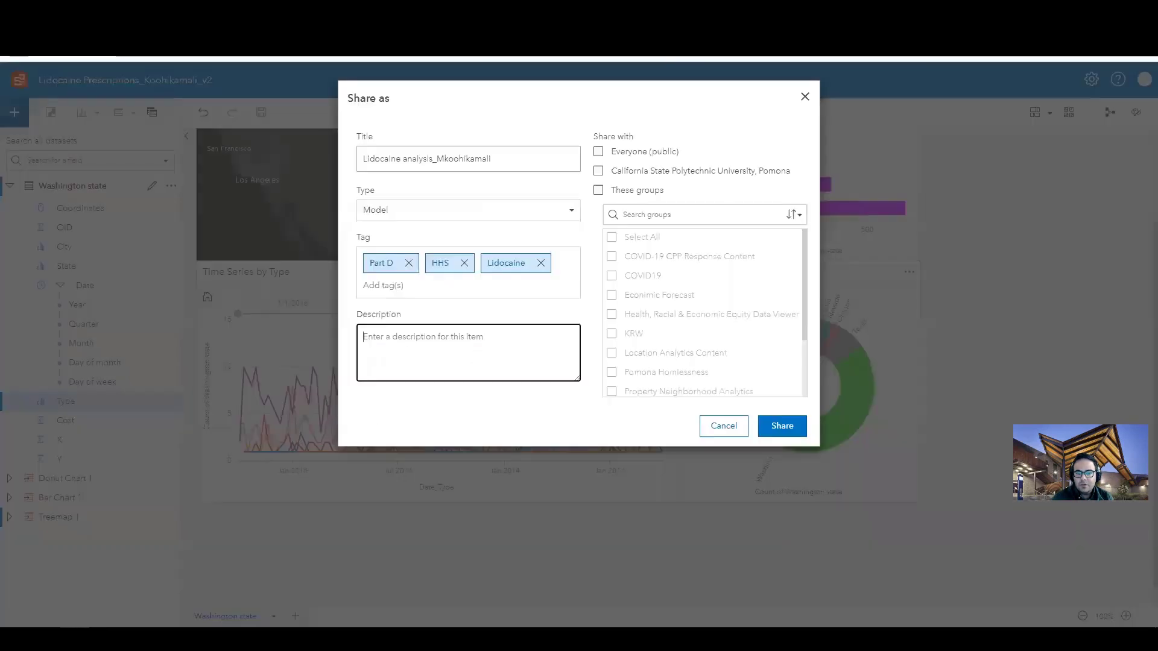
pyautogui.click(450, 351)
pyautogui.write('Possible Part D prescription abuse')
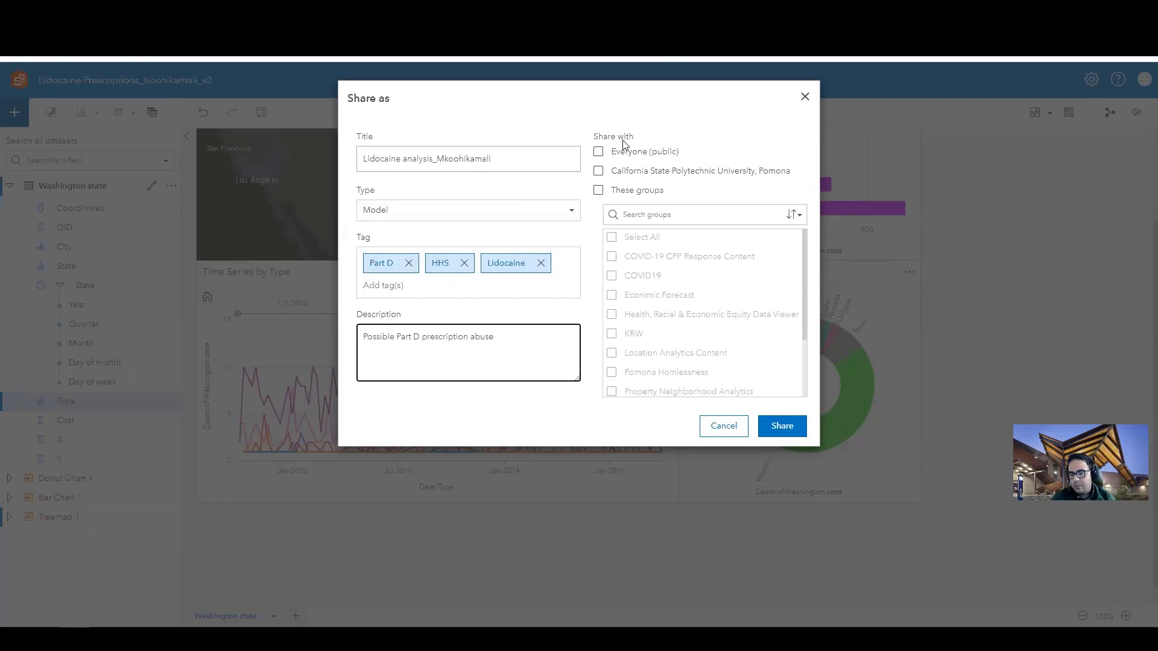
pyautogui.click(599, 173)
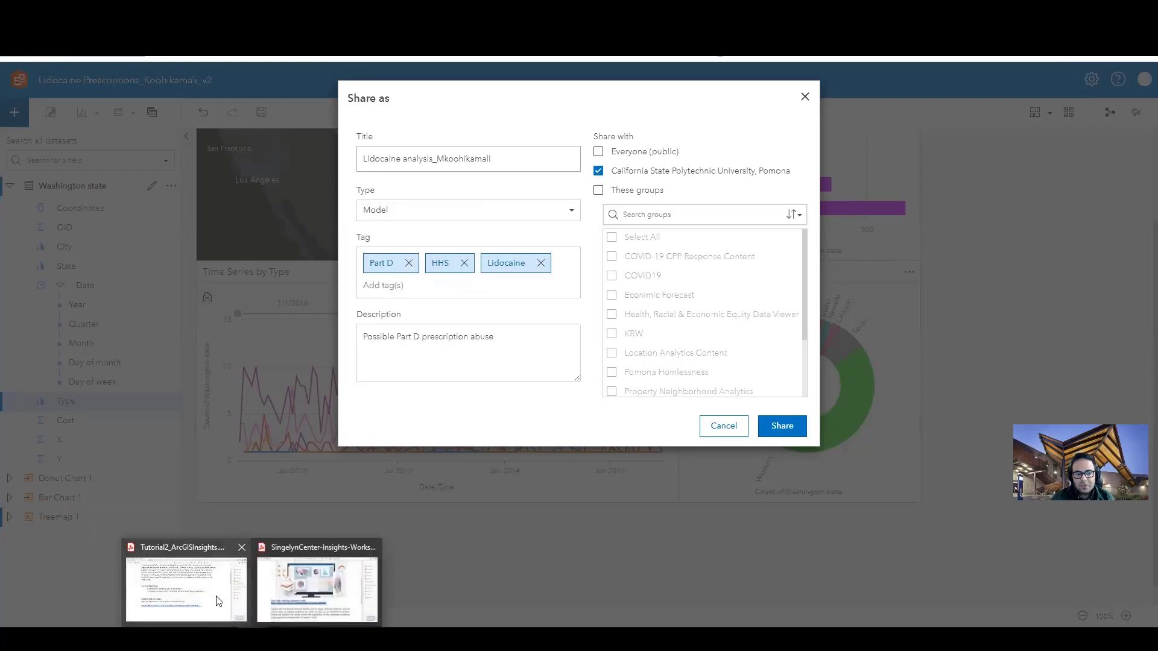
# - Check the sharing settings against the certification instructions in the Tutorial2 ArcGIS Insights PDF and share the model
pyautogui.click(218, 597)
pyautogui.scroll(-10, 462, 422)
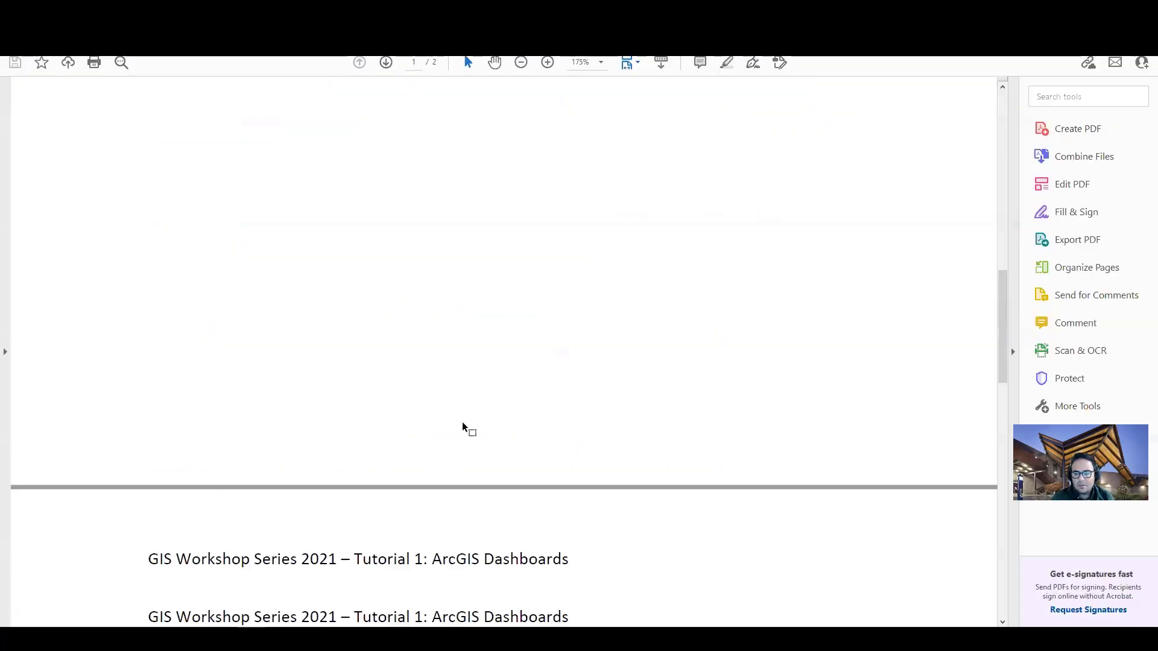
pyautogui.scroll(-3, 462, 423)
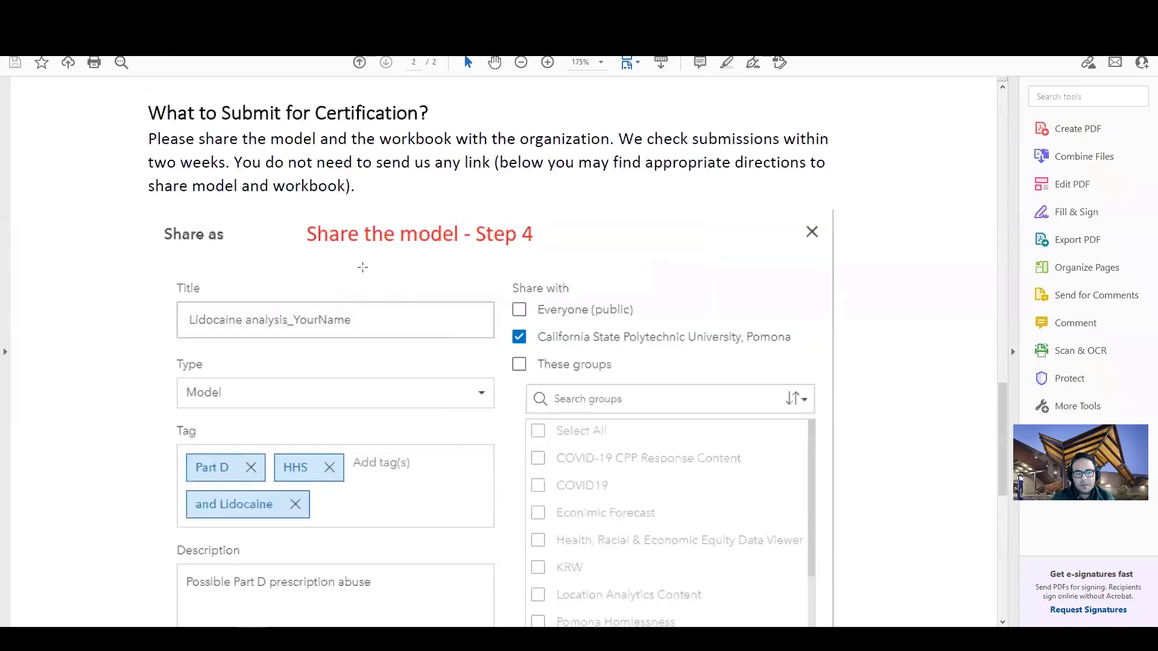
pyautogui.scroll(-2, 384, 379)
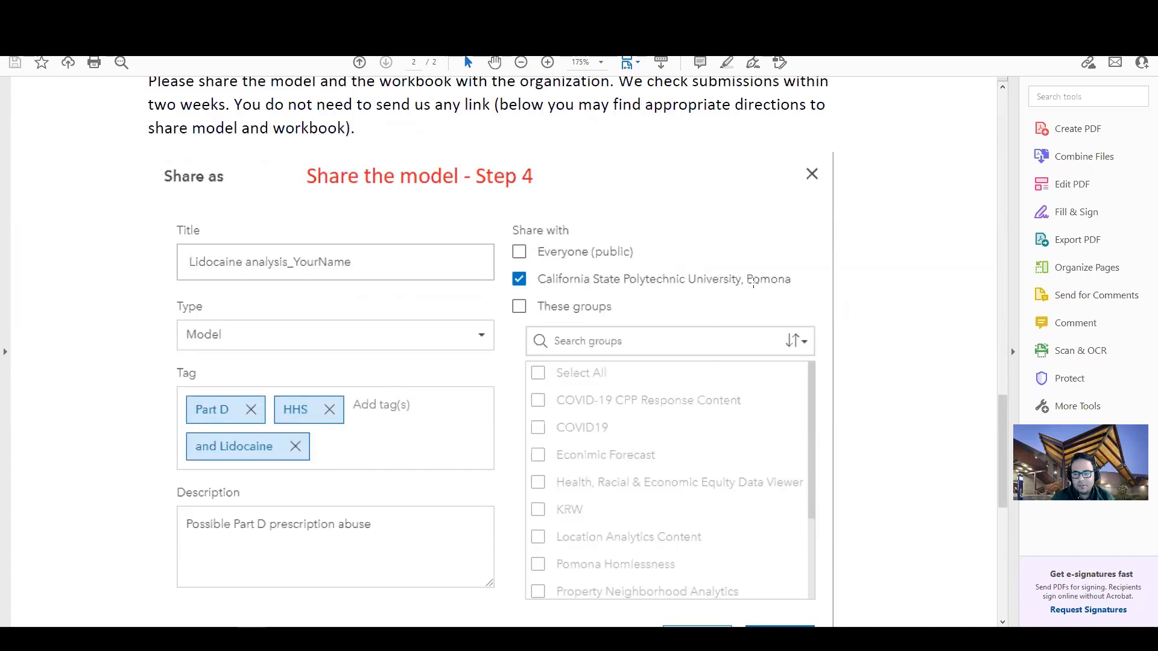
pyautogui.scroll(6, 406, 494)
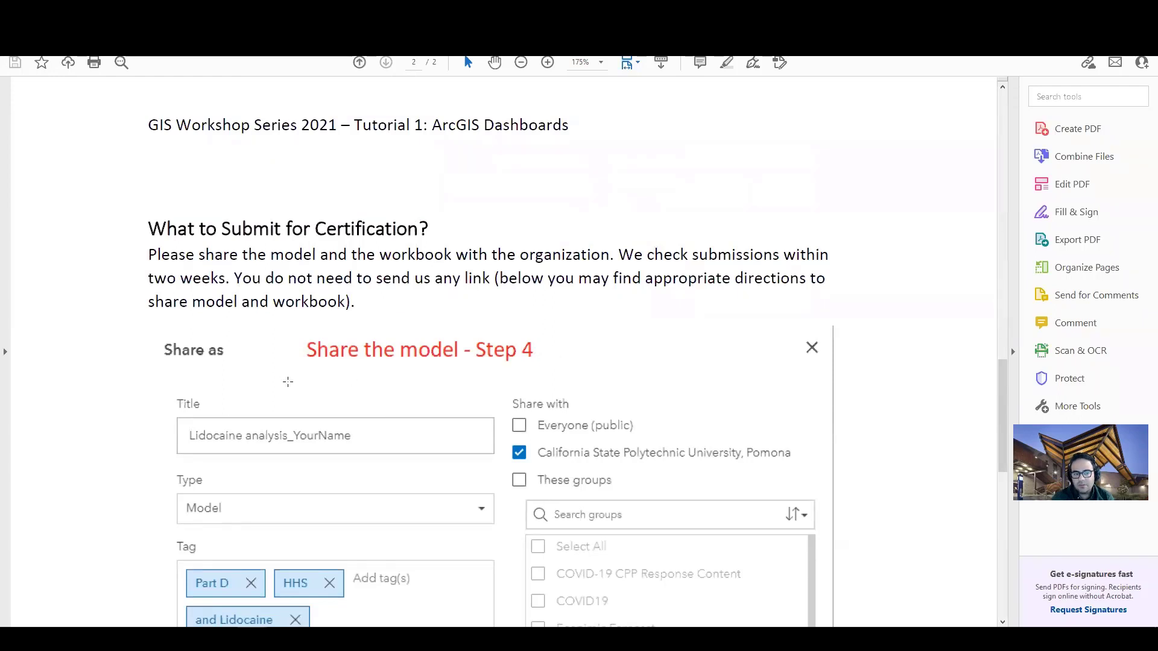
pyautogui.scroll(-5, 530, 362)
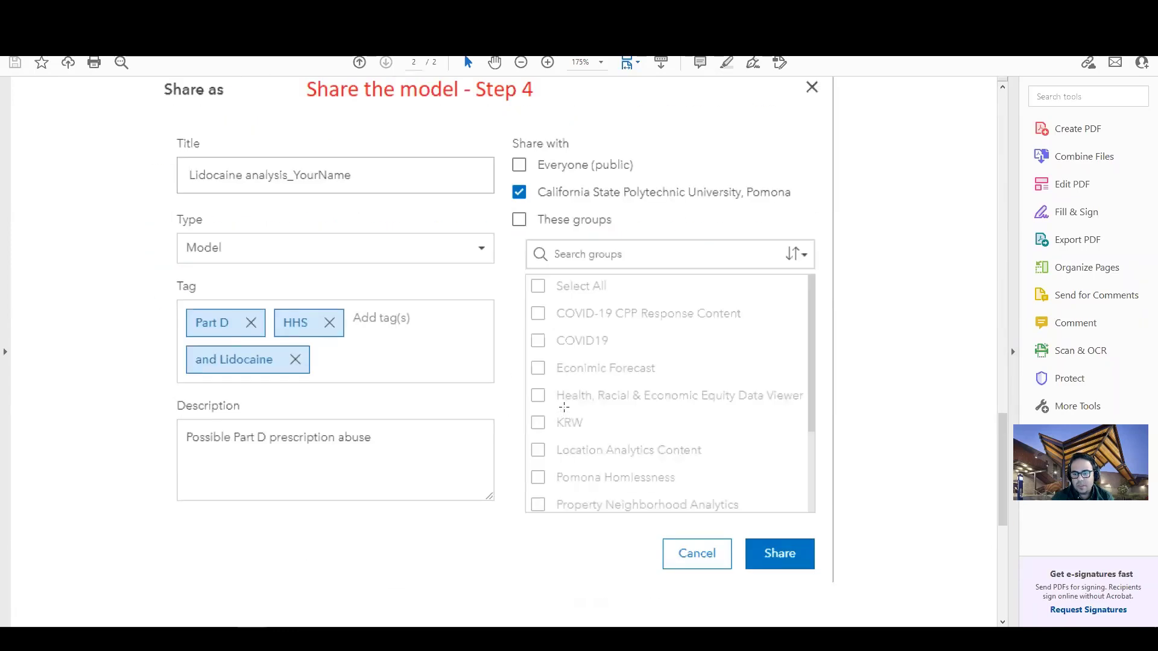
pyautogui.scroll(-8, 564, 407)
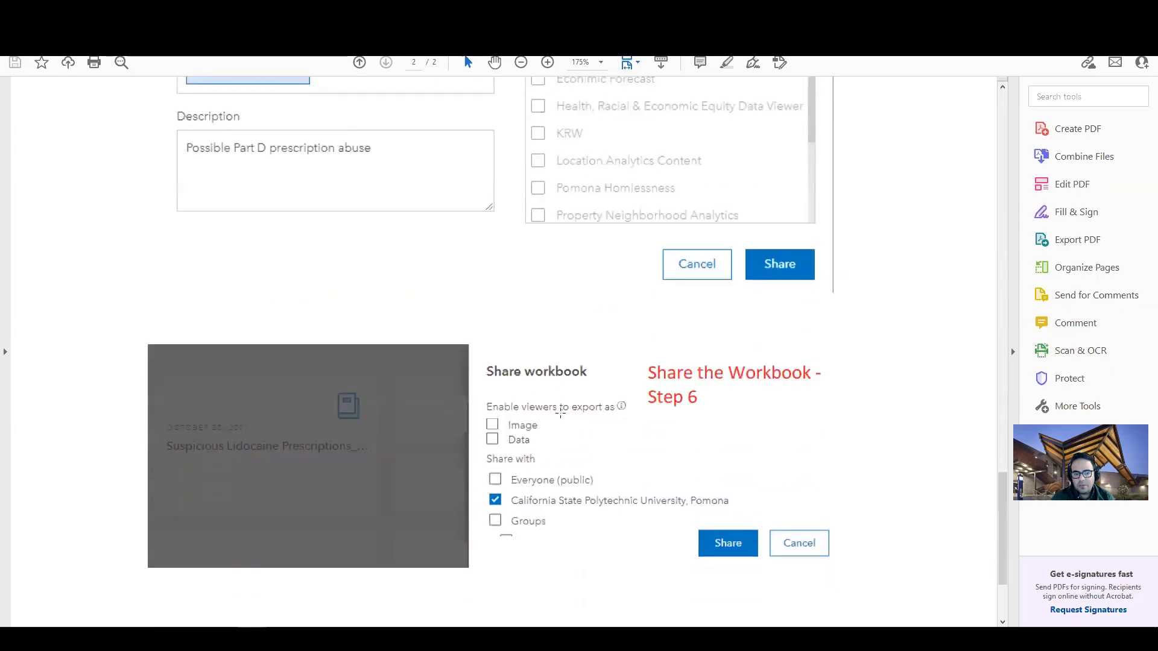
pyautogui.scroll(9, 494, 480)
pyautogui.scroll(2, 492, 480)
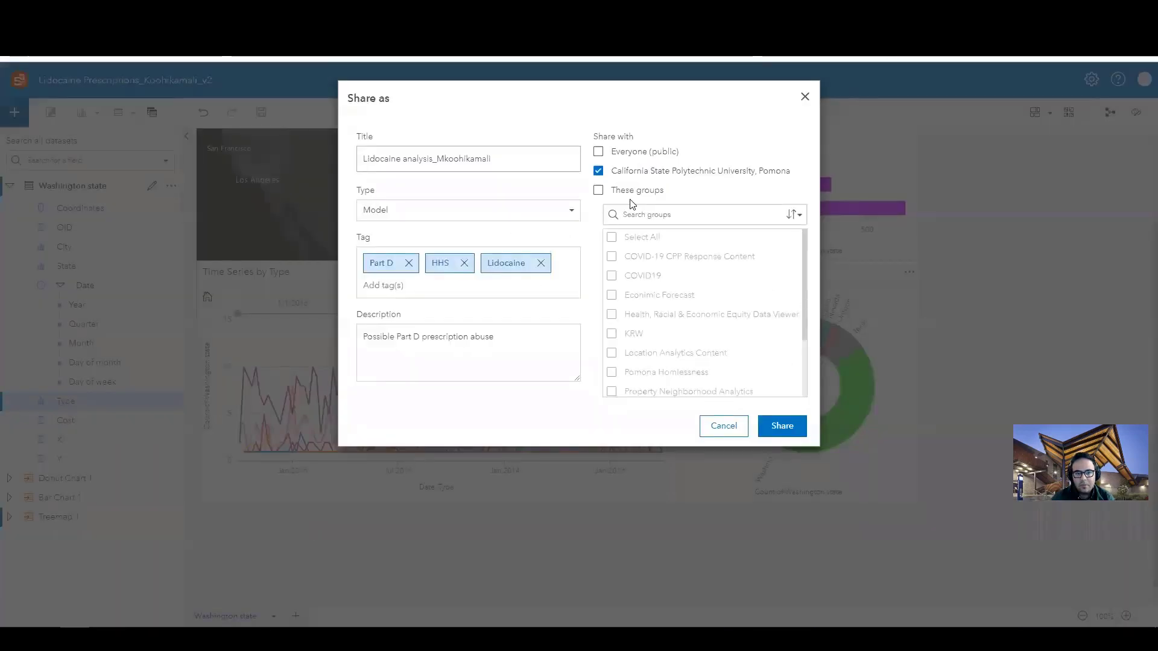
pyautogui.click(784, 426)
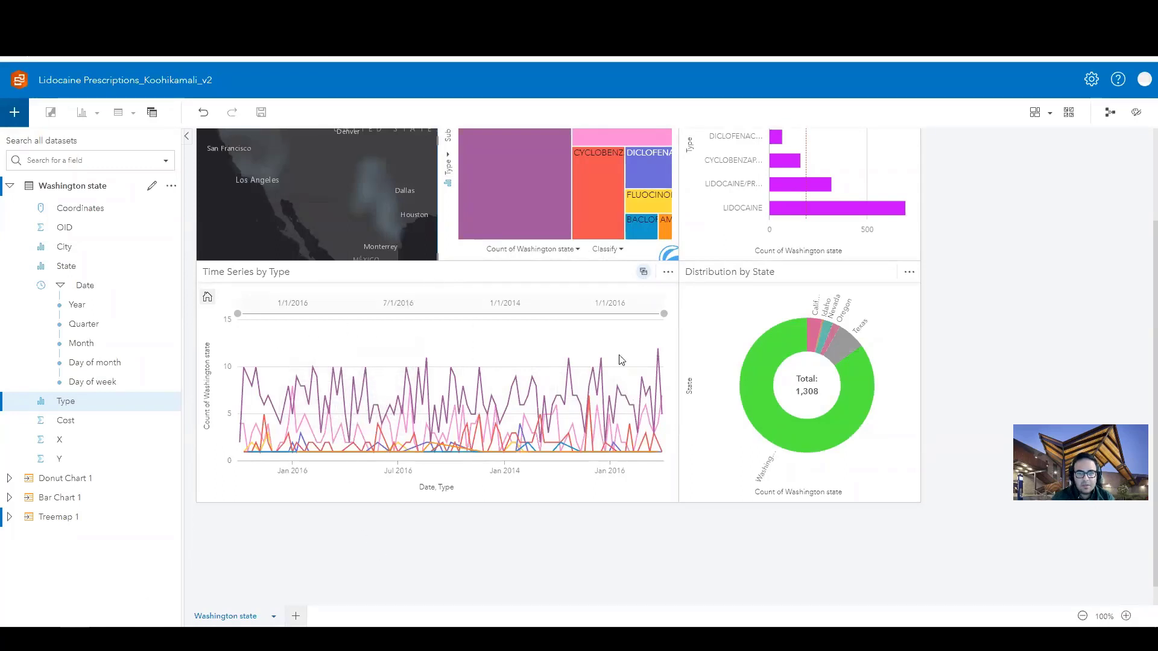
# - Read the lesson's Report anomalies introduction and the first Create a second page steps, including which data file to upload
pyautogui.hotkey('alt', 'Tab')
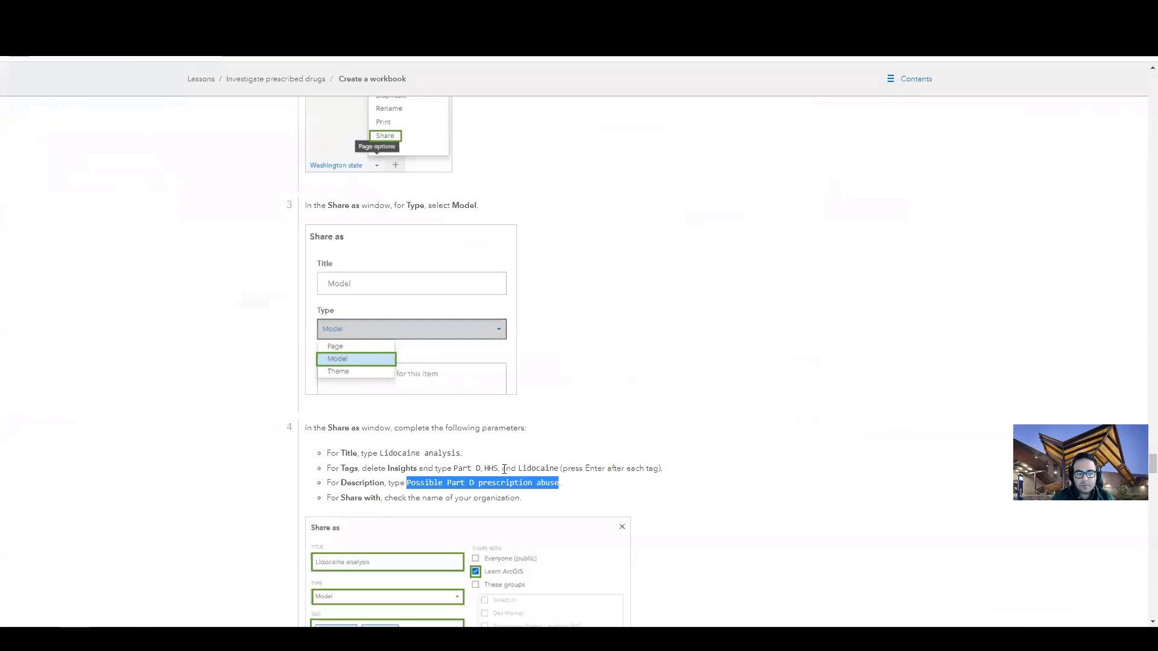
pyautogui.scroll(-8, 440, 401)
pyautogui.scroll(-3, 448, 394)
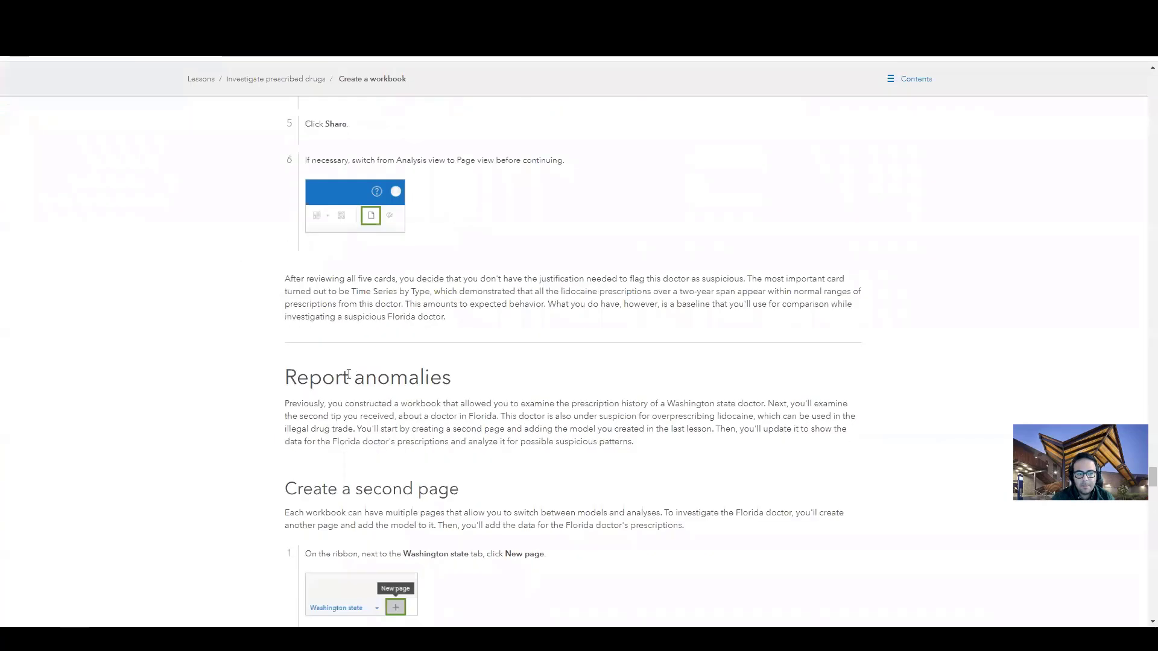
pyautogui.moveTo(285, 369); pyautogui.dragTo(453, 369)
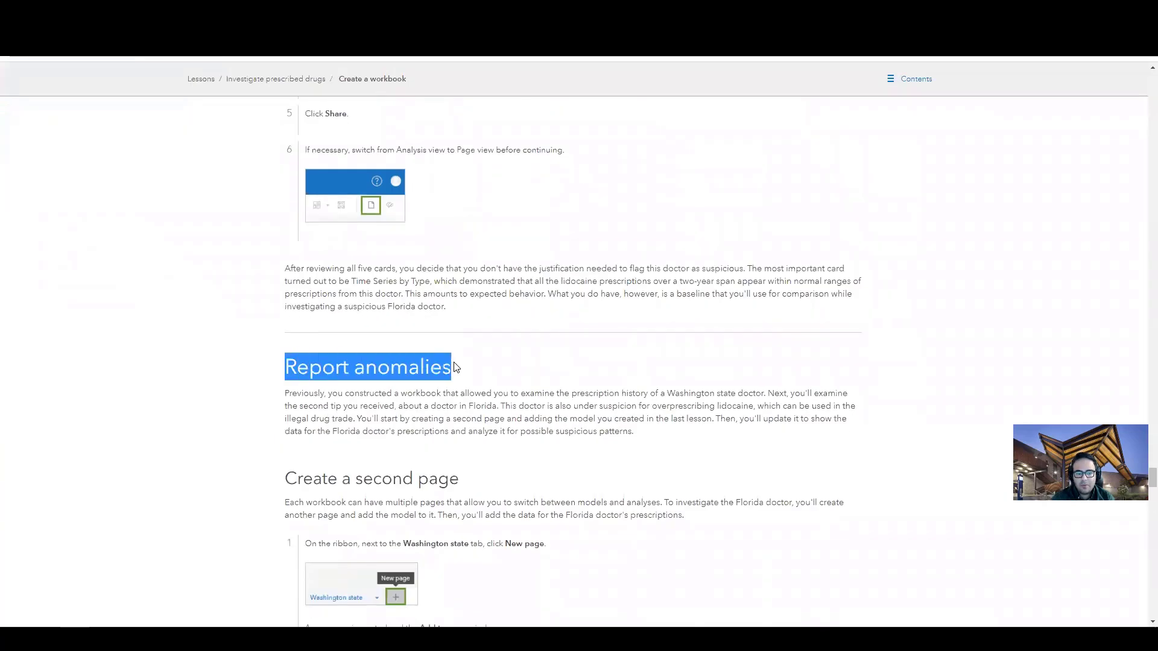
pyautogui.scroll(-3, 431, 414)
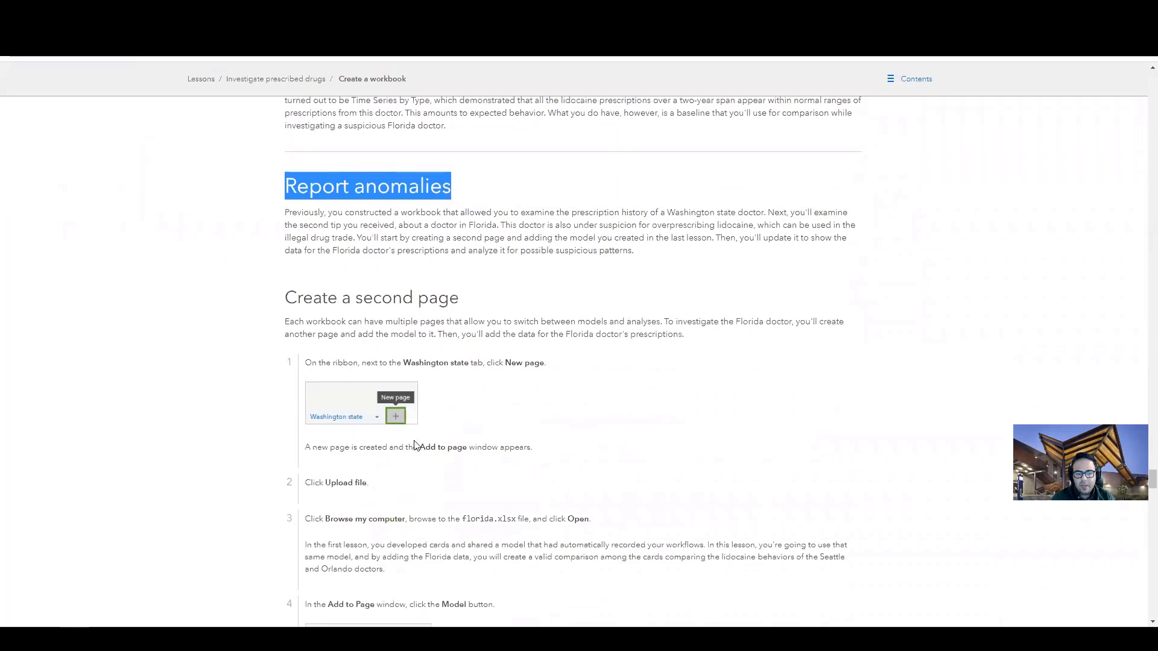
pyautogui.moveTo(463, 520); pyautogui.dragTo(493, 519)
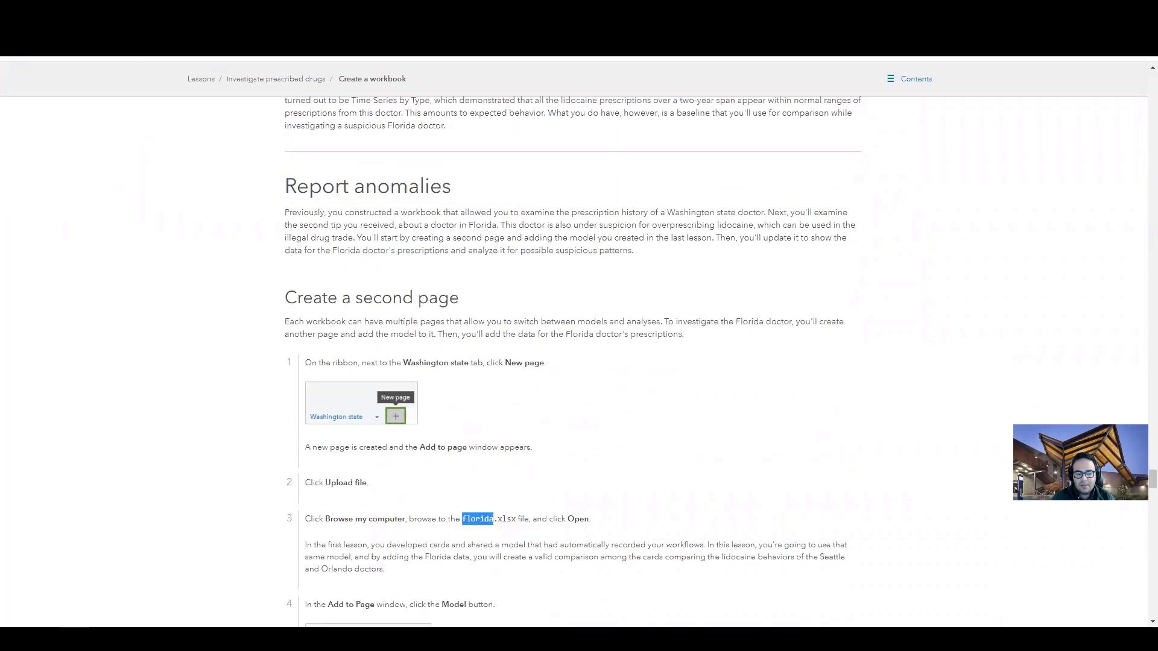
pyautogui.hotkey('alt', 'Tab')
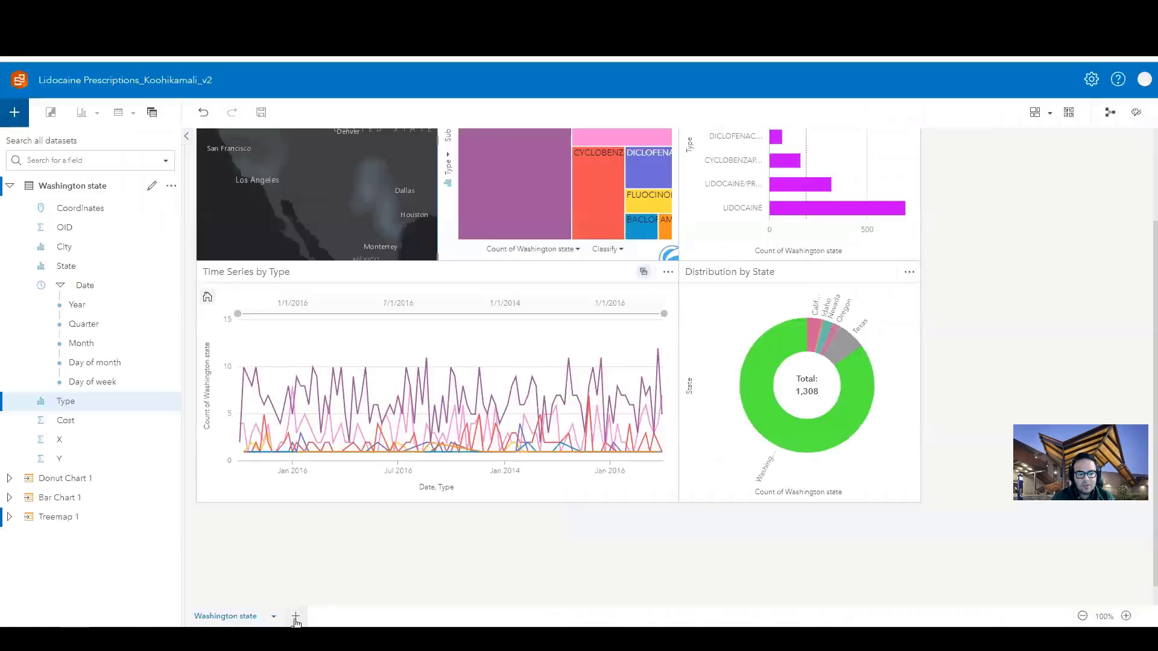
# - Create a second page in the workbook and add the uploaded florida.xlsx table to it
pyautogui.click(295, 616)
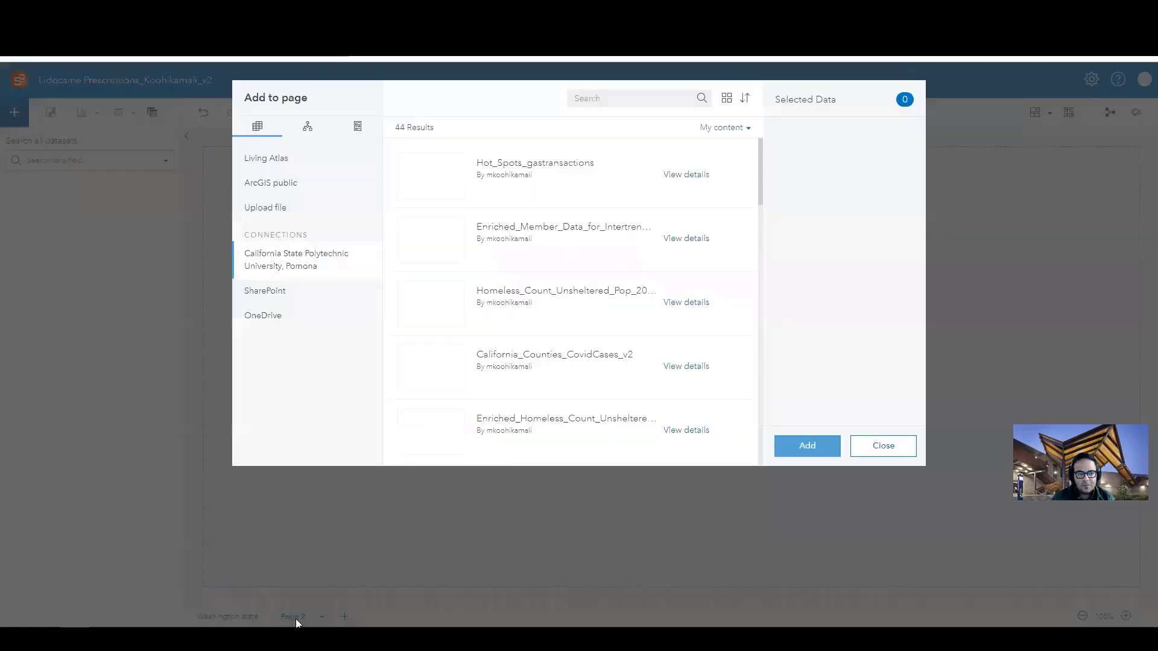
pyautogui.click(294, 212)
pyautogui.click(566, 335)
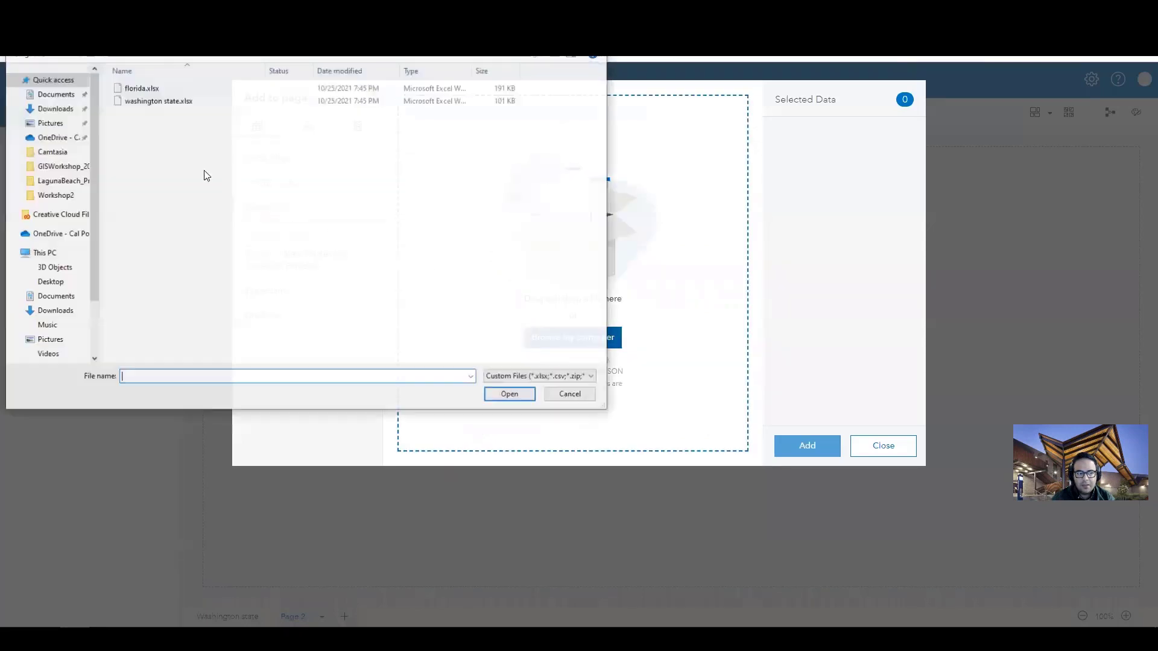
pyautogui.doubleClick(144, 87)
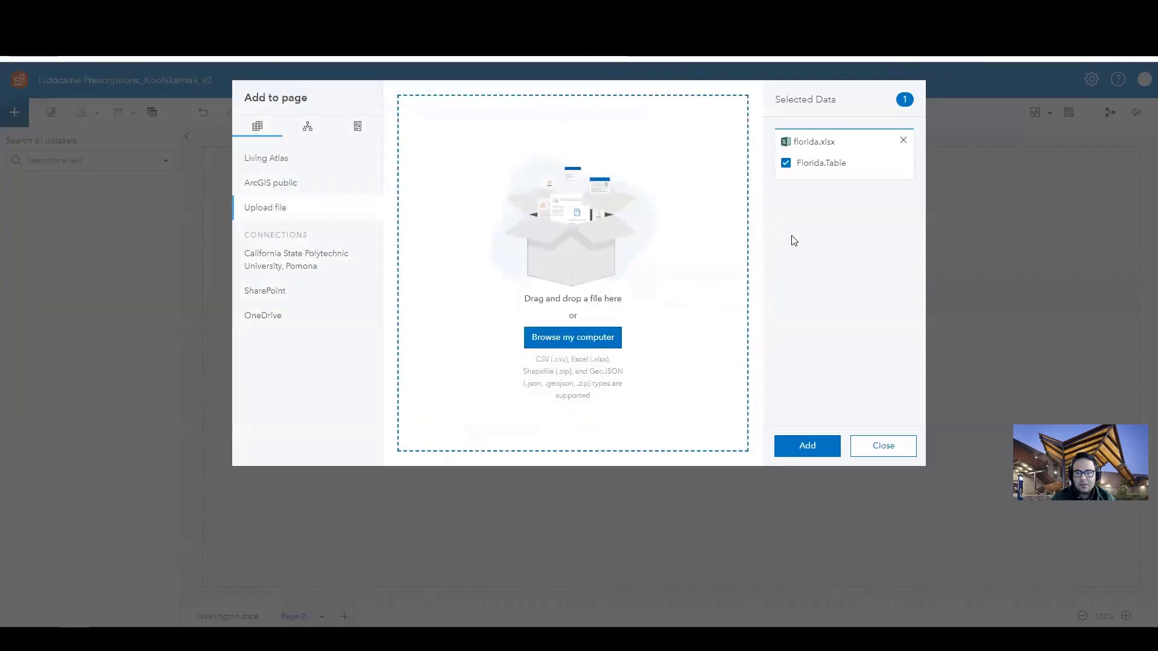
pyautogui.click(808, 445)
# - Rename the Florida.Table dataset as "Florida State\"
pyautogui.click(151, 186)
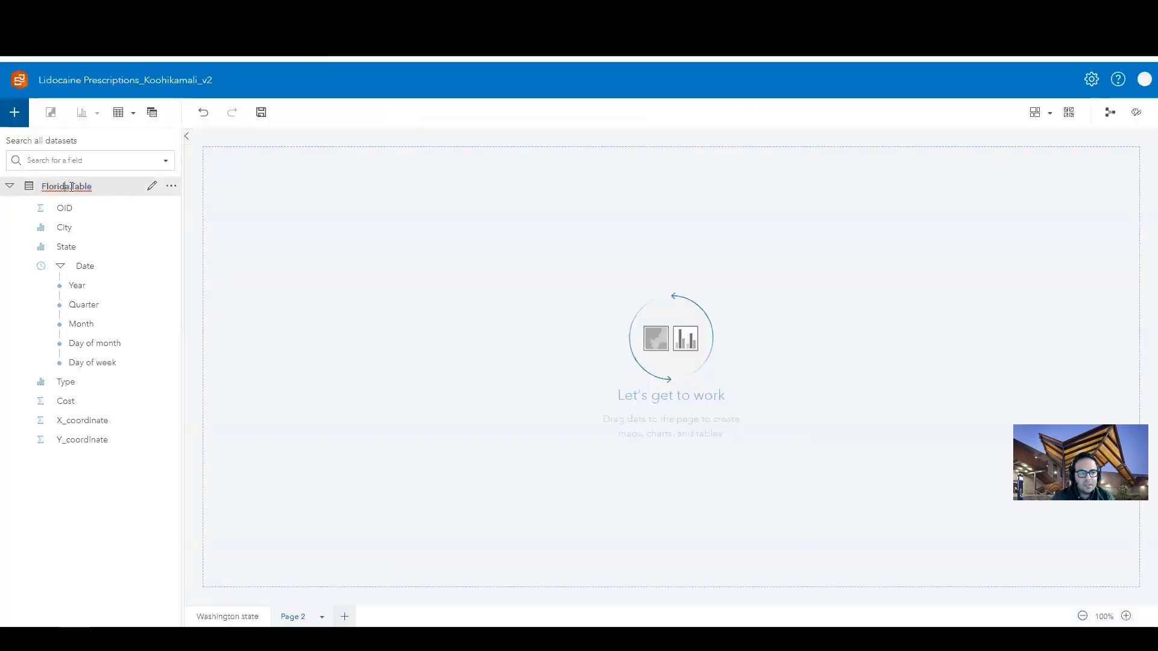
pyautogui.press('End')
pyautogui.hotkey('ctrl', 'shift', 'Left')
pyautogui.press('BackSpace')
pyautogui.press('BackSpace')
pyautogui.write('State\\')
pyautogui.press('Return')
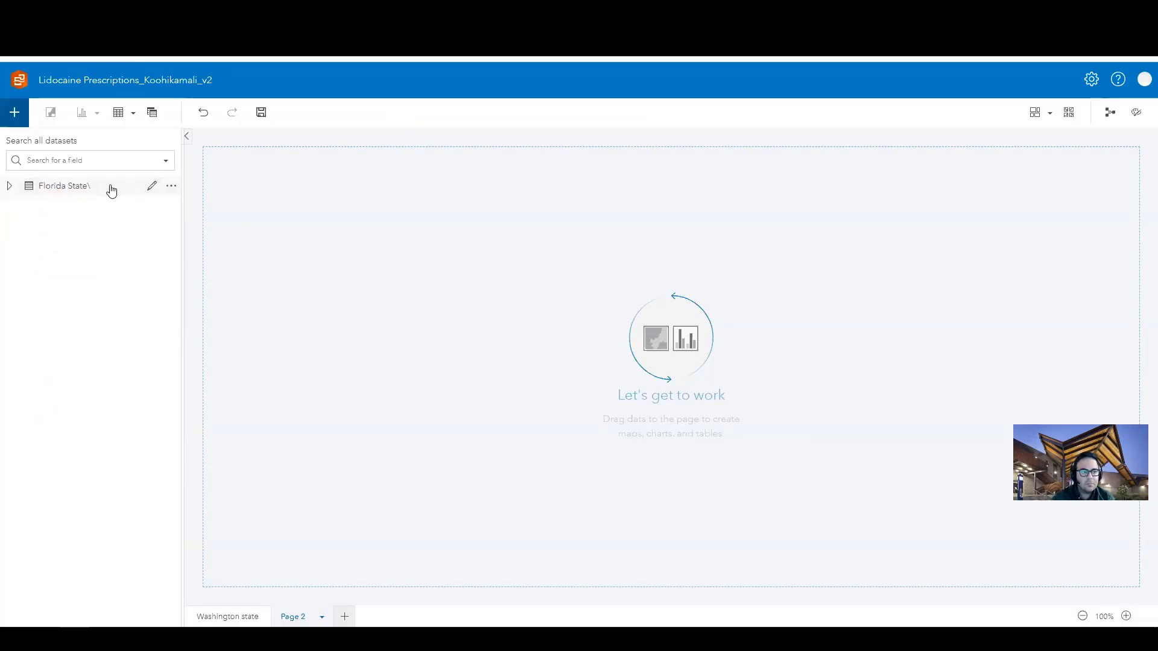
# - Remove the stray backslash so the dataset is named Florida State, and save the workbook
pyautogui.click(100, 187)
pyautogui.click(150, 188)
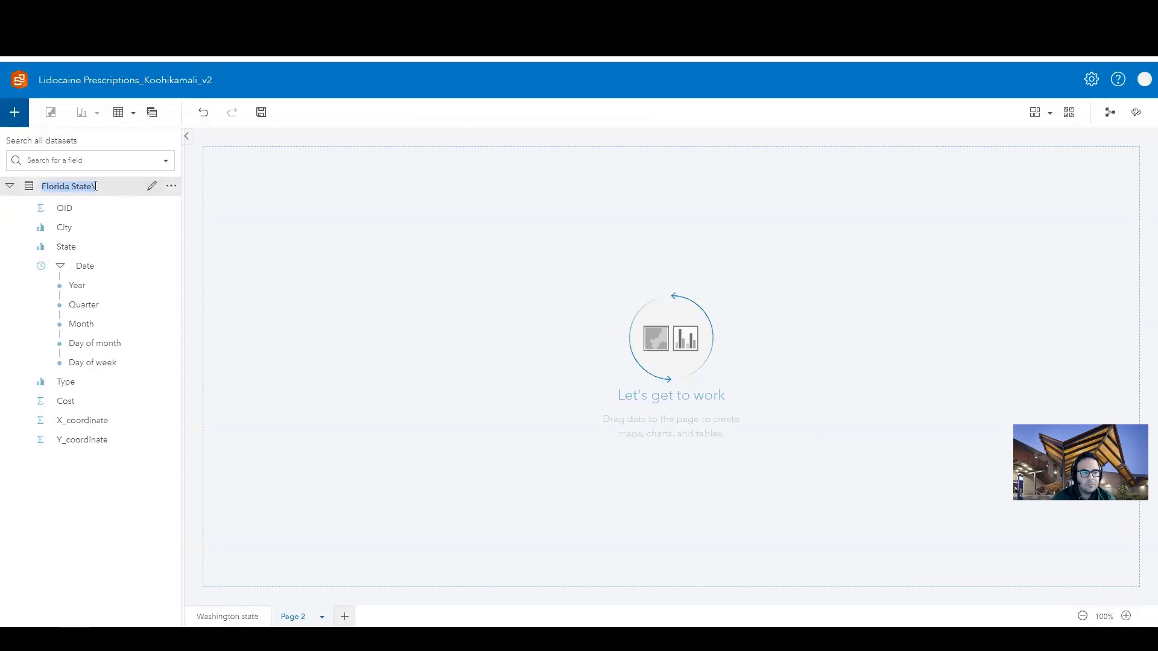
pyautogui.click(90, 187)
pyautogui.press('BackSpace')
pyautogui.press('Return')
pyautogui.click(261, 112)
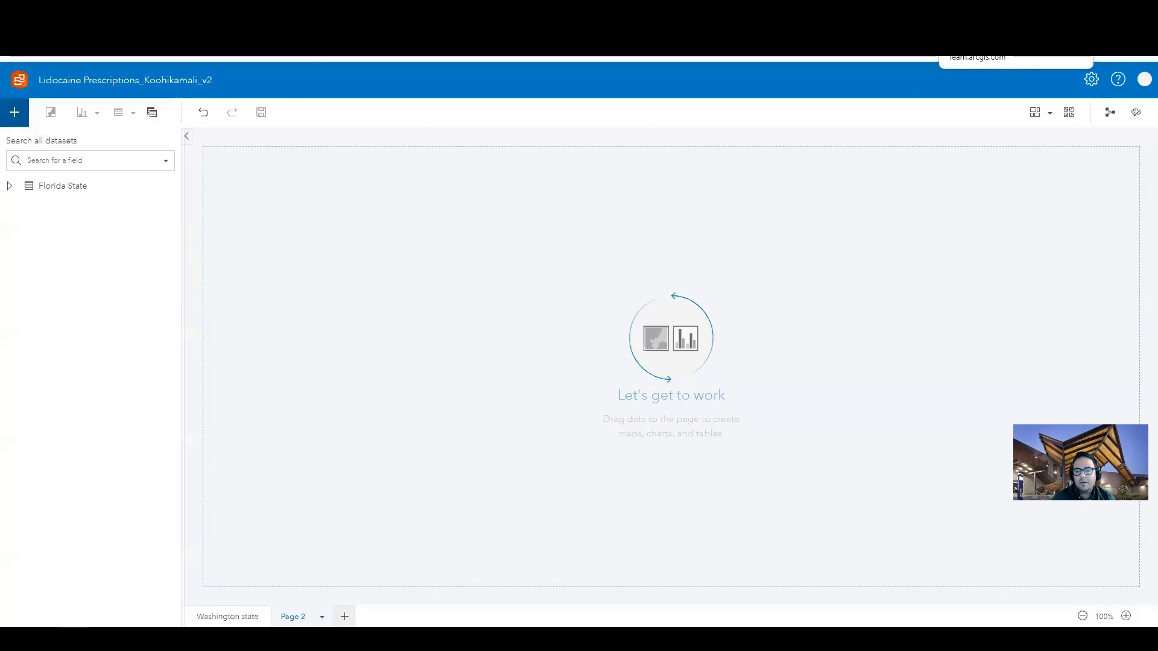
# - Check the lesson's steps for adding the Lidocaine analysis model to the page and return to the workbook
pyautogui.hotkey('ctrl', 'Tab')
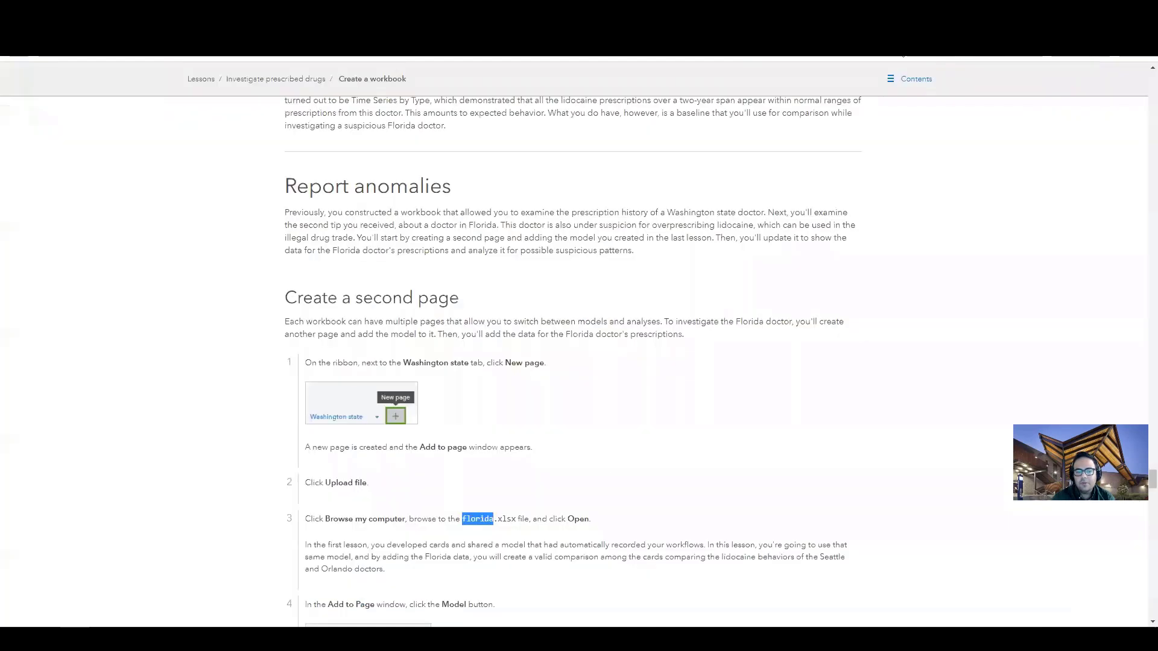
pyautogui.scroll(-3, 548, 465)
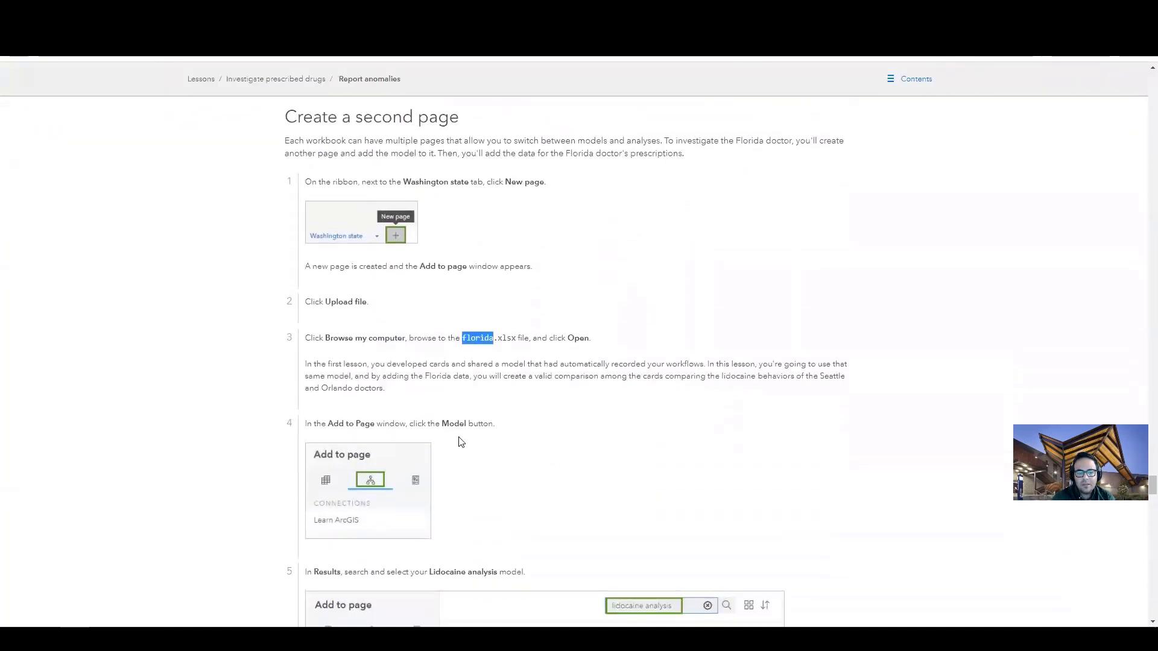
pyautogui.moveTo(326, 426); pyautogui.dragTo(467, 433)
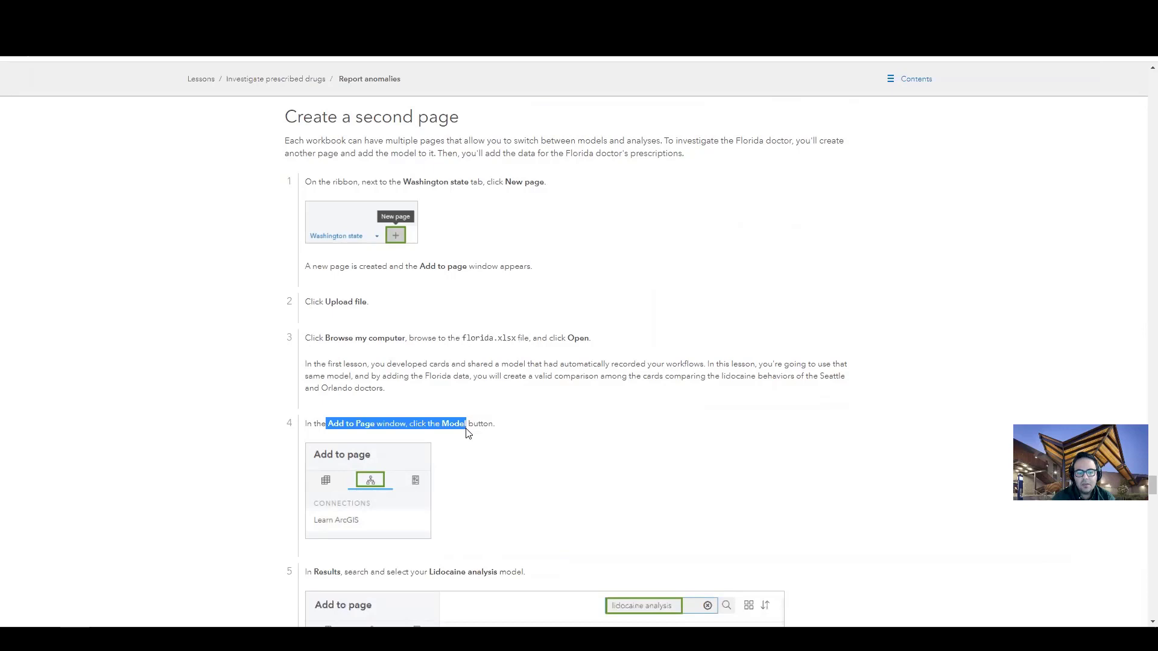
pyautogui.scroll(-1, 580, 421)
pyautogui.hotkey('alt', 'Tab')
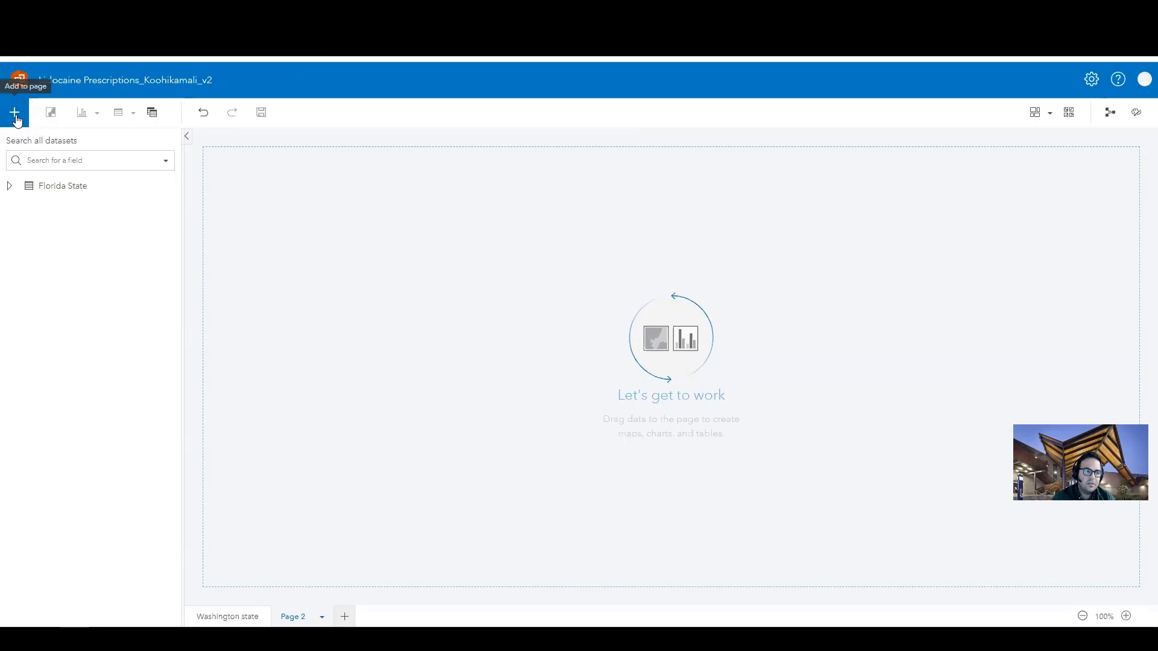
# - Add the organization-hosted Lidocaine analysis model with the author's name as suffix to Page 2 and look over its placeholder cards
pyautogui.click(15, 115)
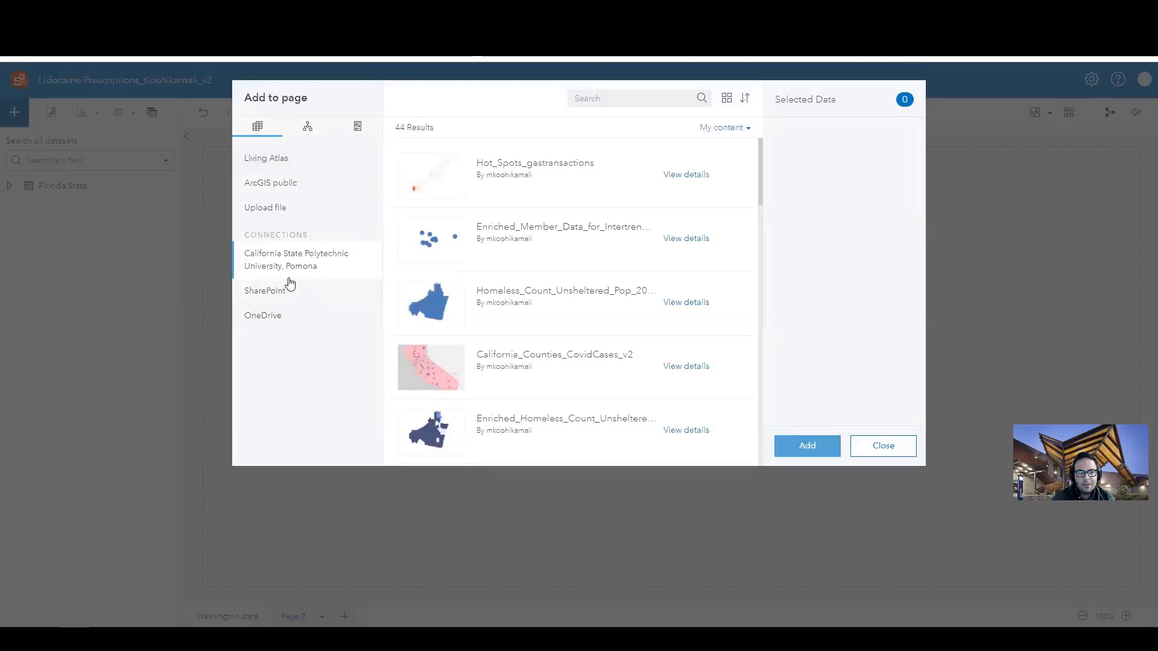
pyautogui.click(307, 137)
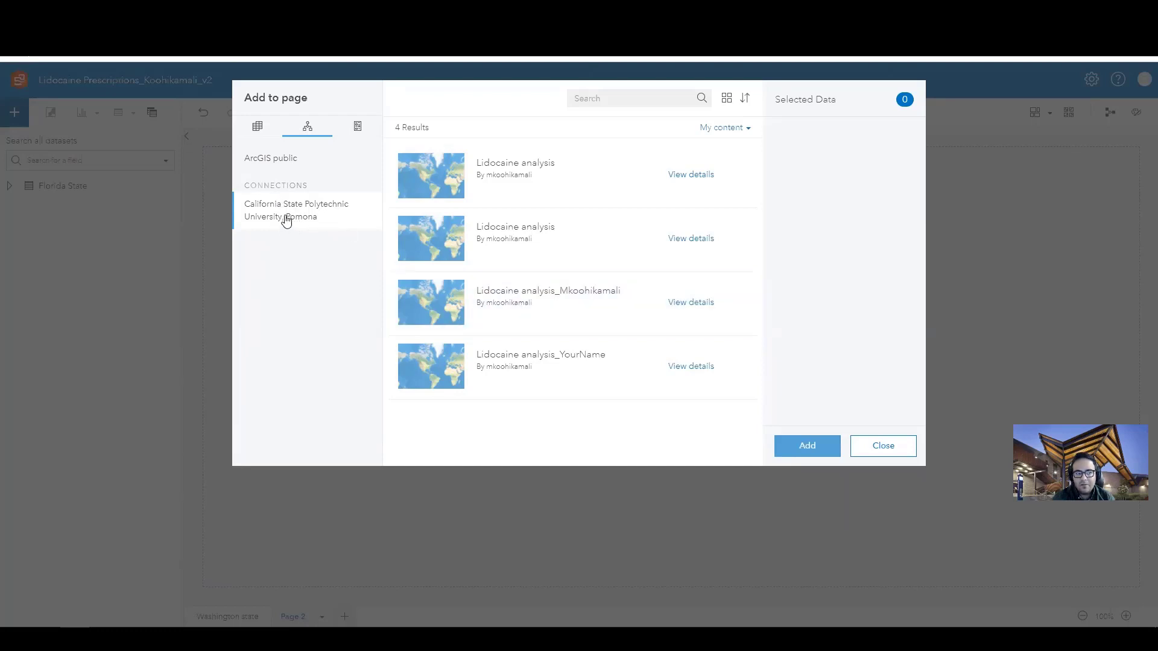
pyautogui.click(504, 308)
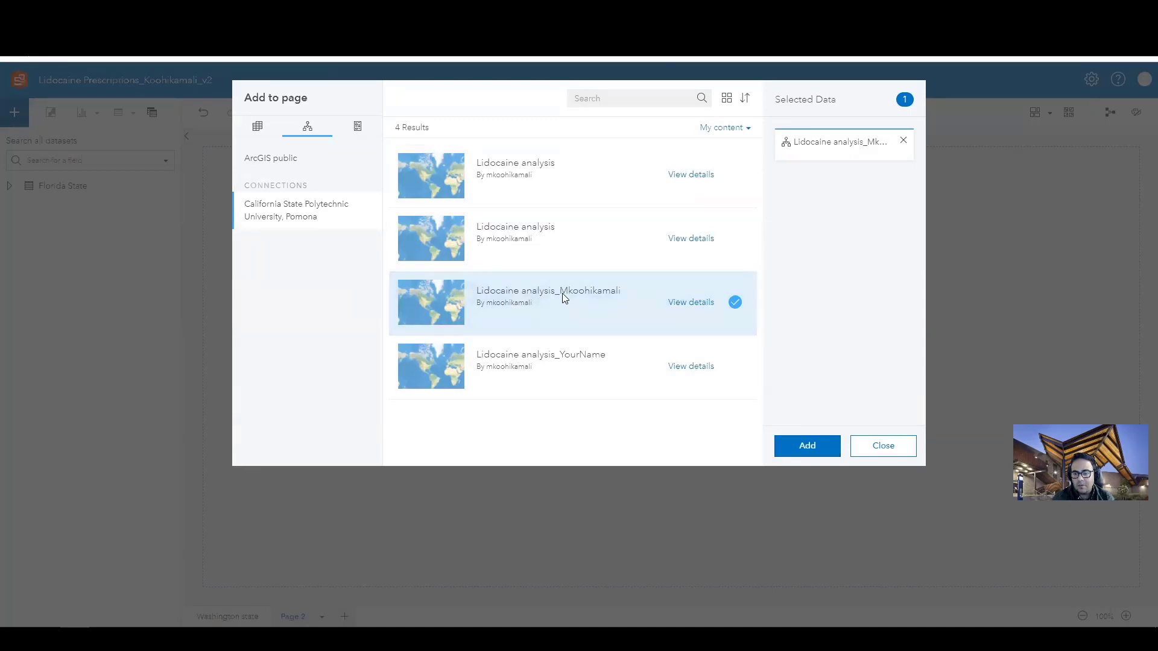
pyautogui.click(805, 446)
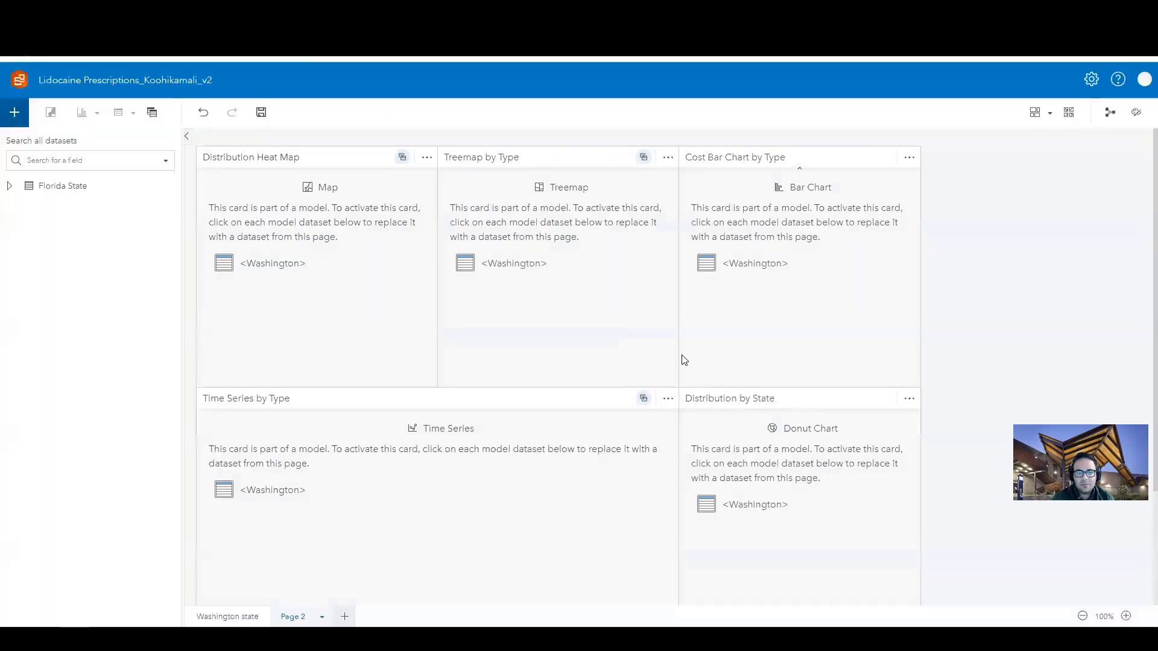
pyautogui.scroll(-1, 952, 337)
pyautogui.scroll(1, 952, 337)
pyautogui.scroll(-2, 933, 312)
pyautogui.scroll(2, 933, 312)
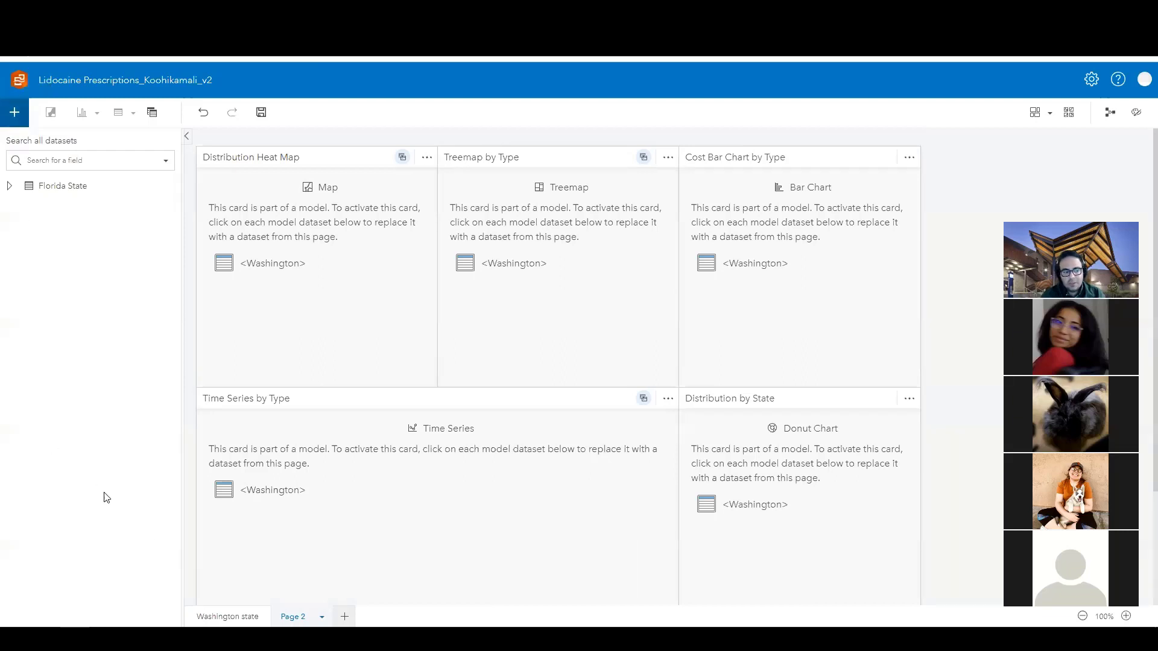
# - Review the type options for sharing the Washington state page, including Model, and cancel without sharing
pyautogui.click(249, 616)
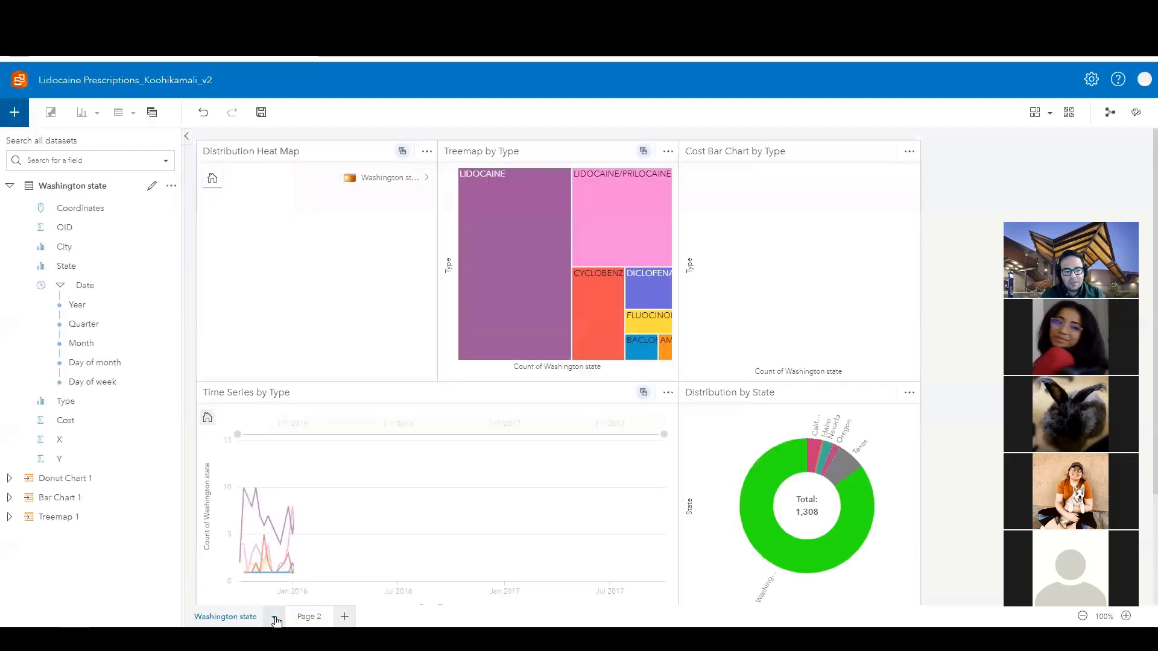
pyautogui.click(275, 619)
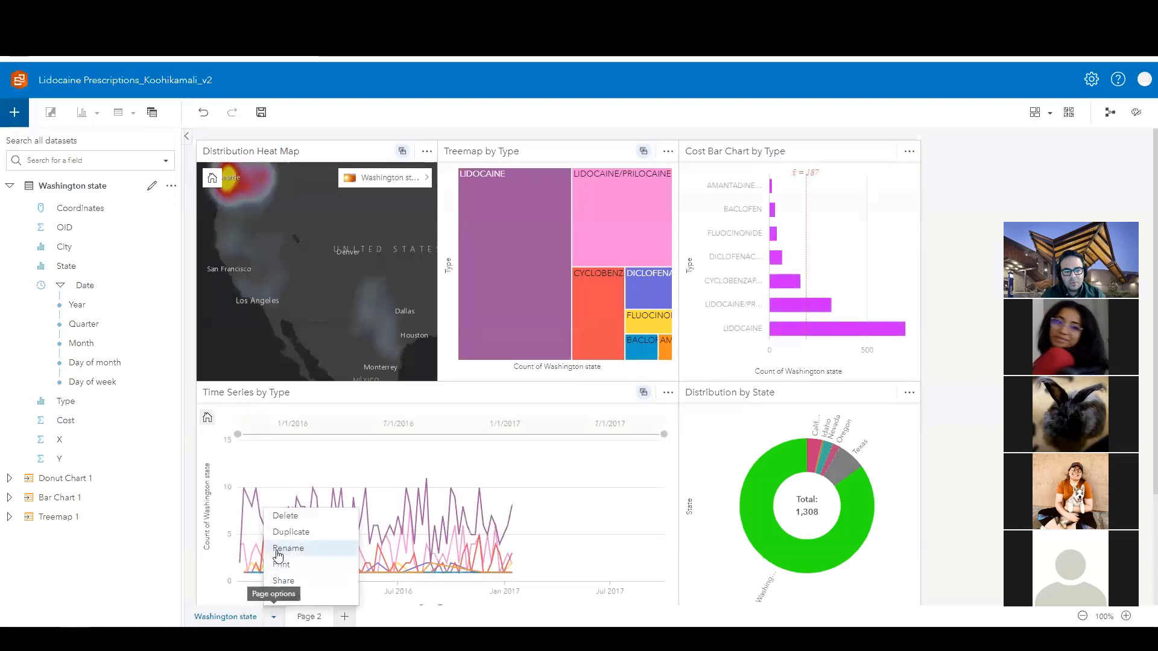
pyautogui.click(298, 579)
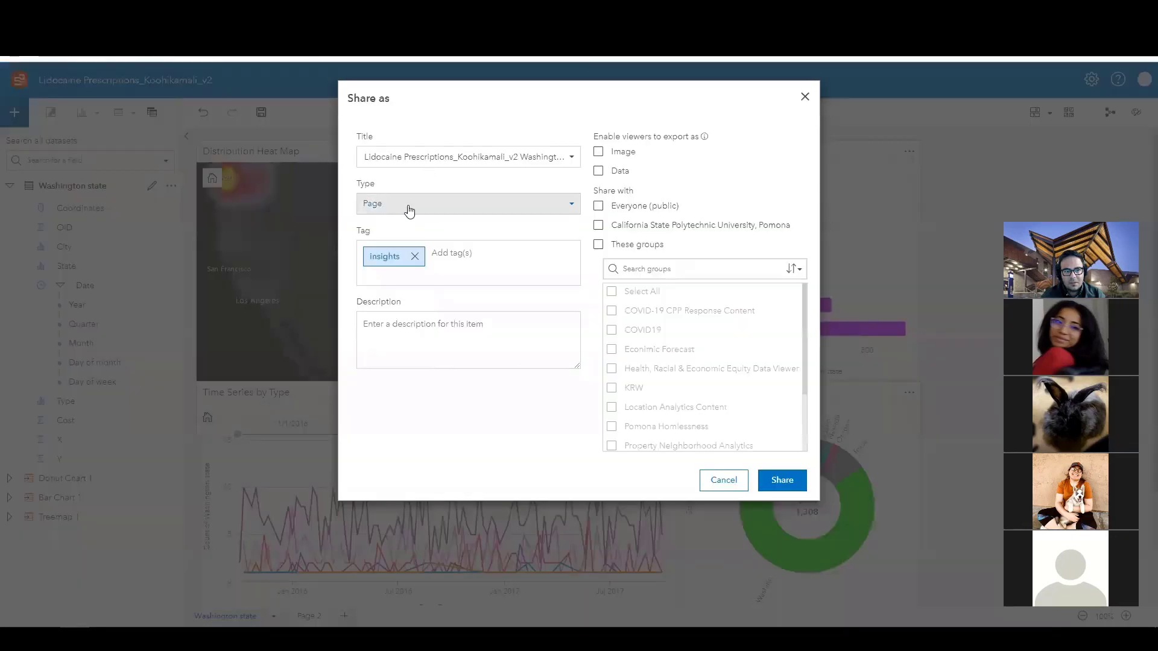
pyautogui.click(406, 206)
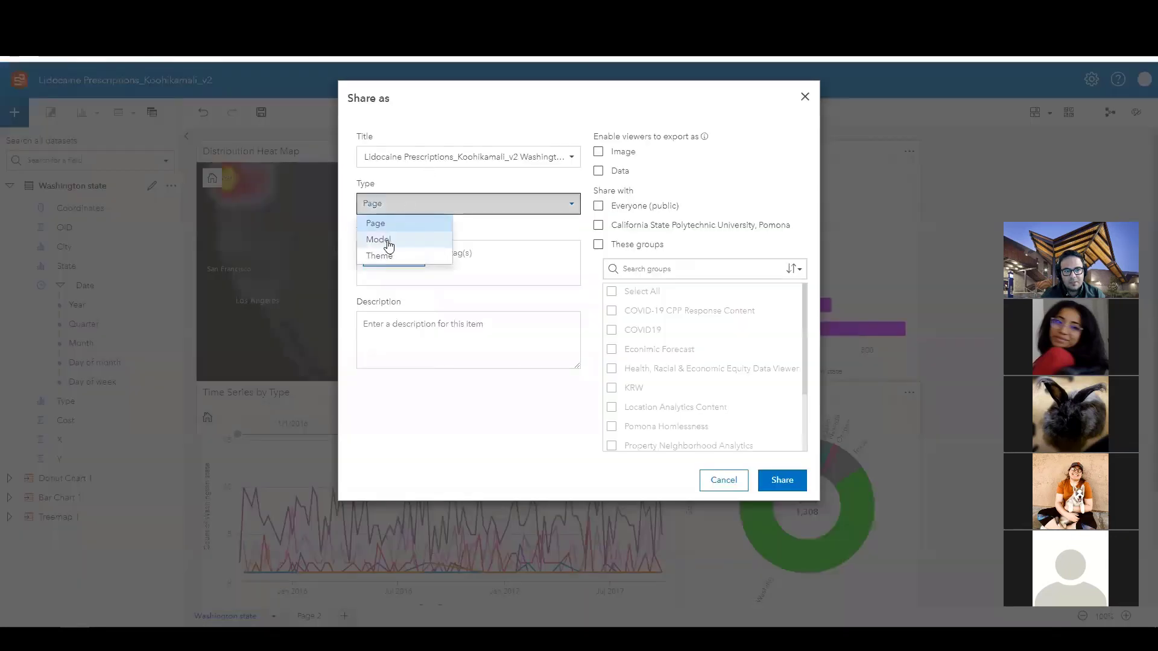
pyautogui.click(742, 481)
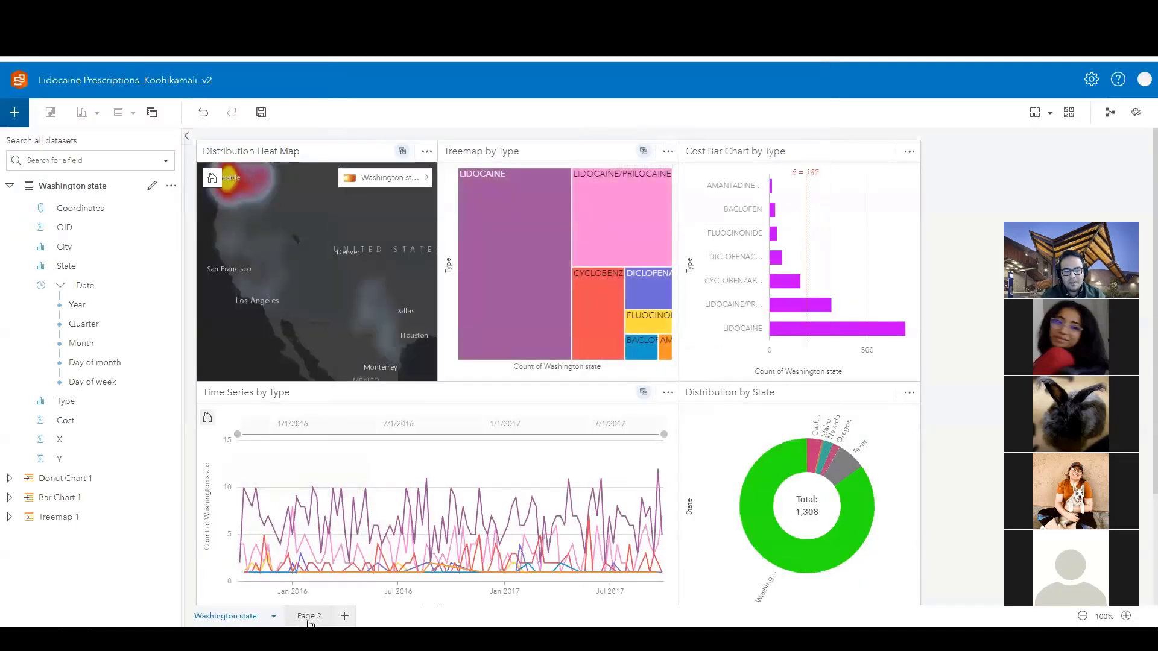
# - Return to Page 2 and rename it as Florida state
pyautogui.click(309, 618)
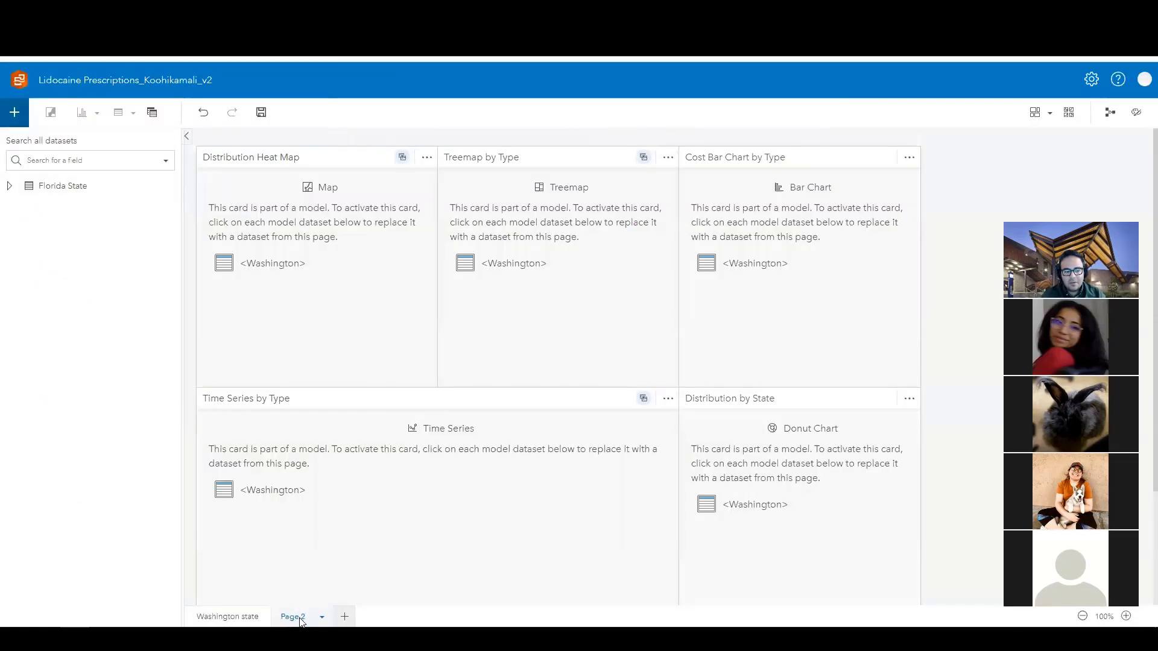
pyautogui.doubleClick(302, 622)
pyautogui.write('Flo')
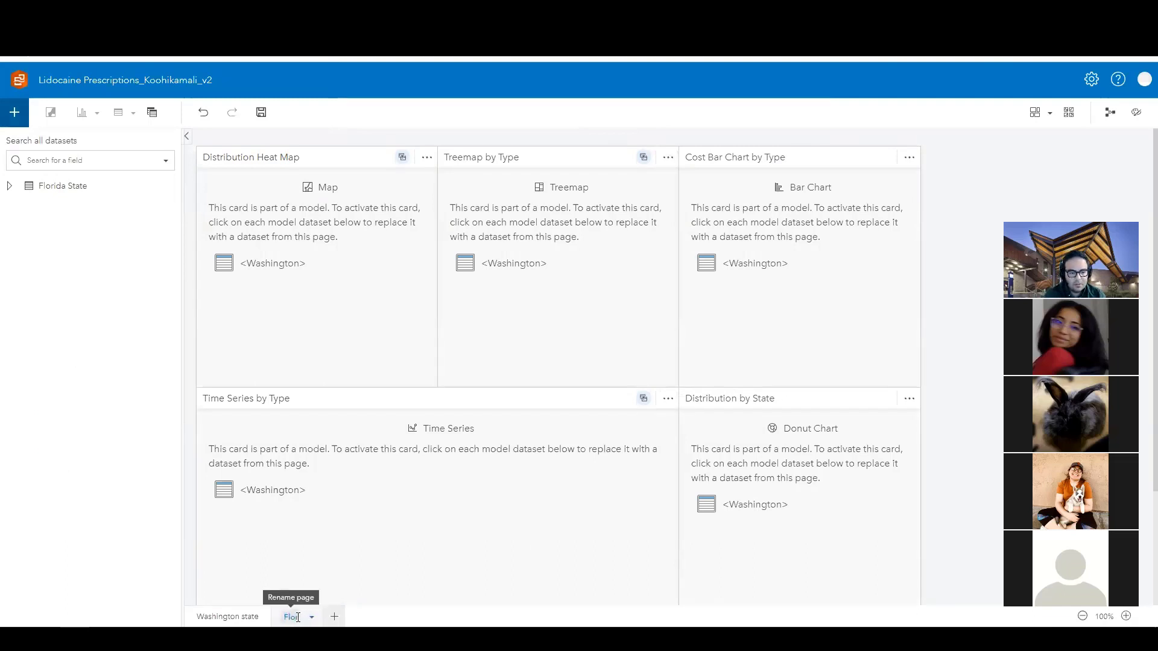
pyautogui.write('rida state')
pyautogui.press('Return')
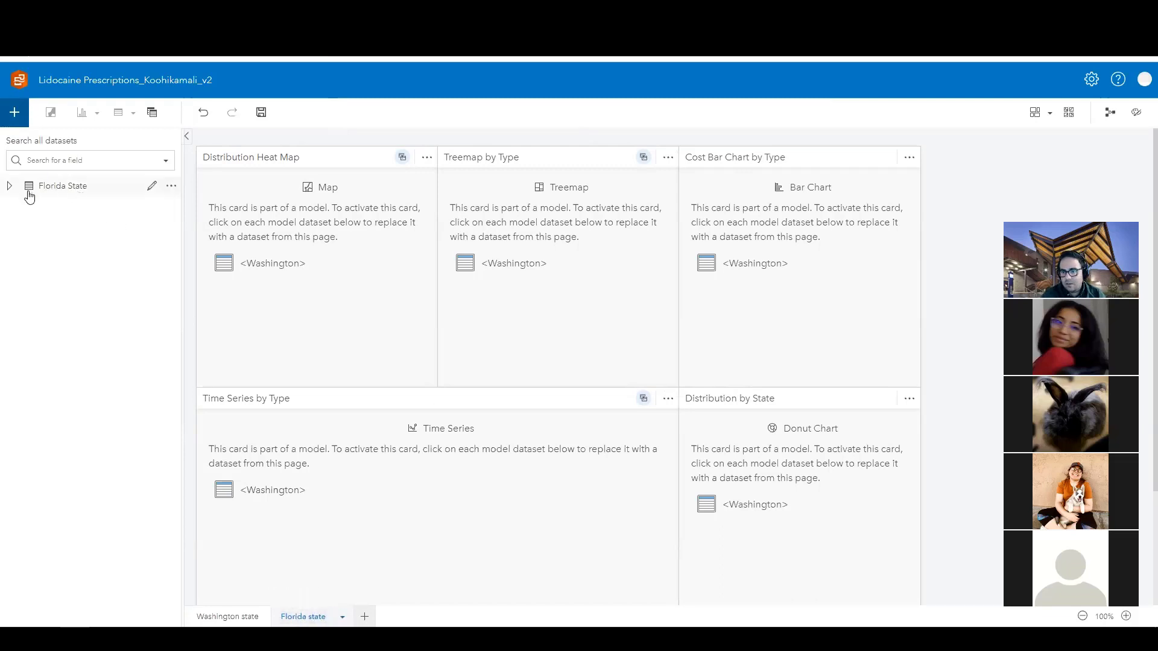
# - Browse the models available for adding to the page, first in own content and across the whole organization
pyautogui.click(14, 116)
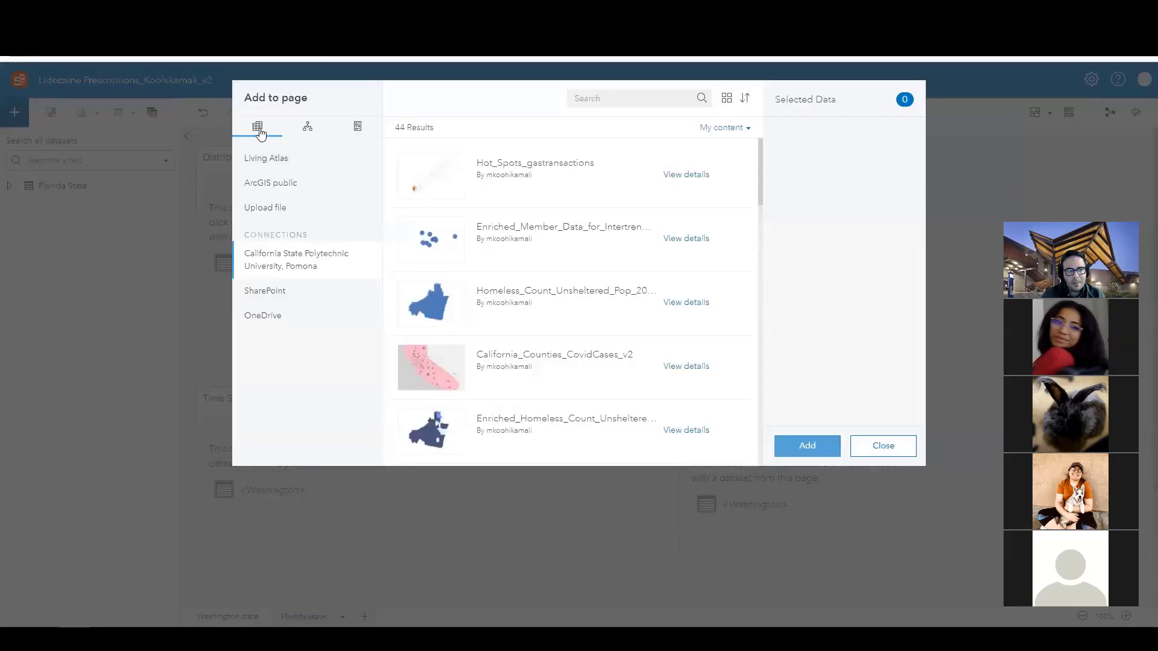
pyautogui.click(307, 130)
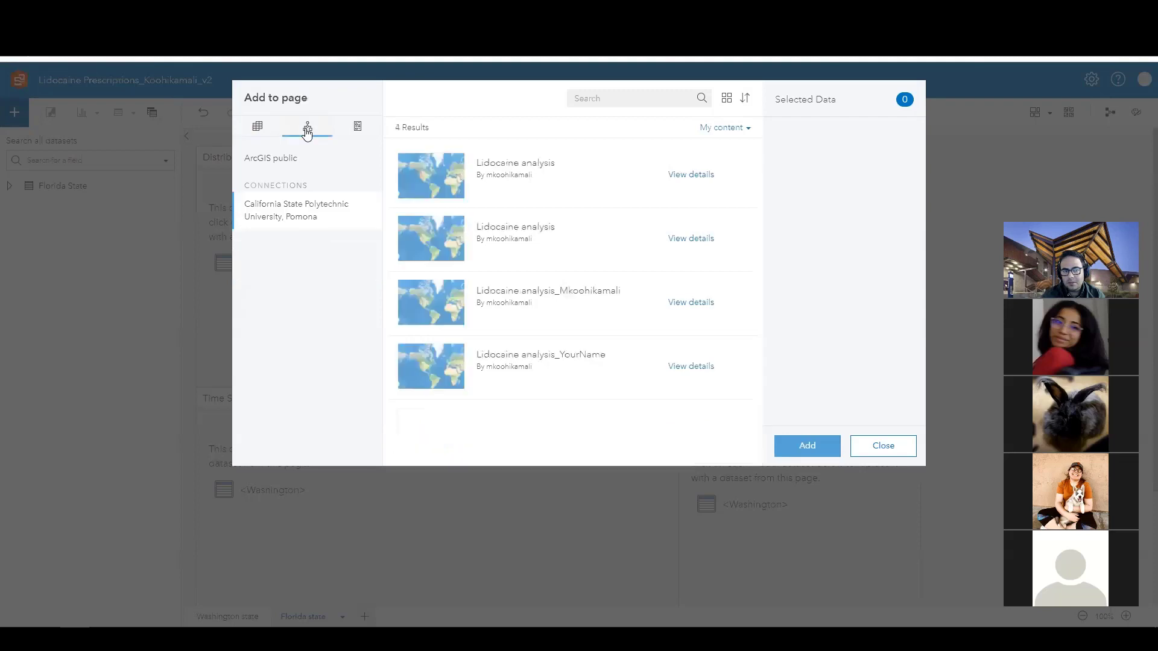
pyautogui.click(726, 129)
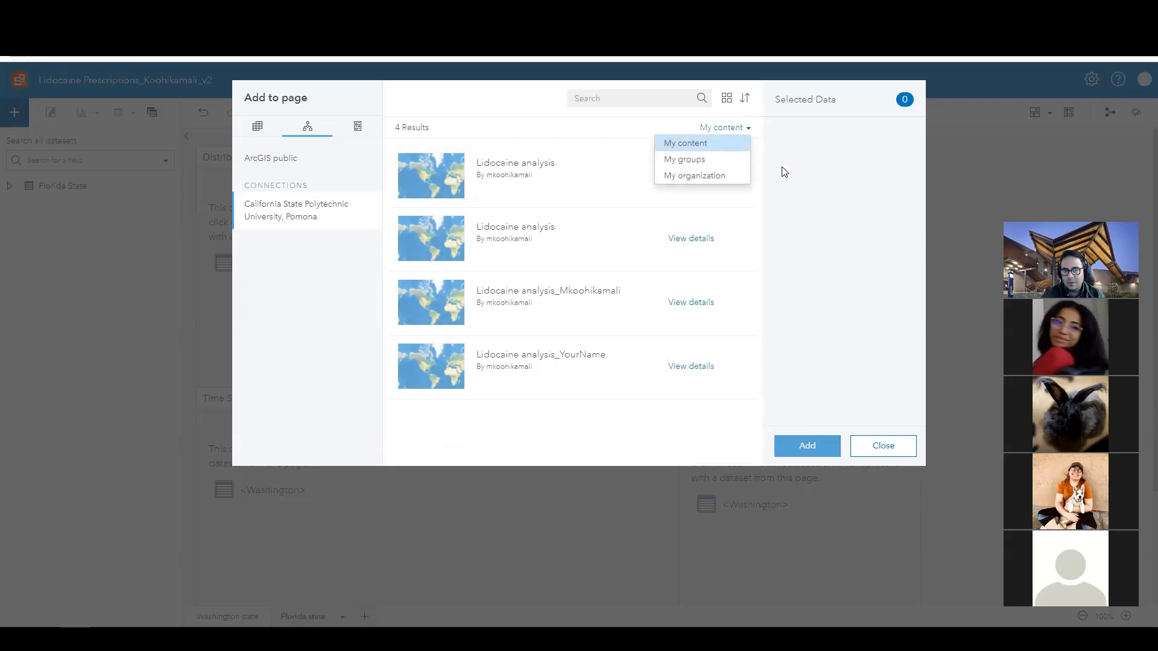
pyautogui.click(735, 129)
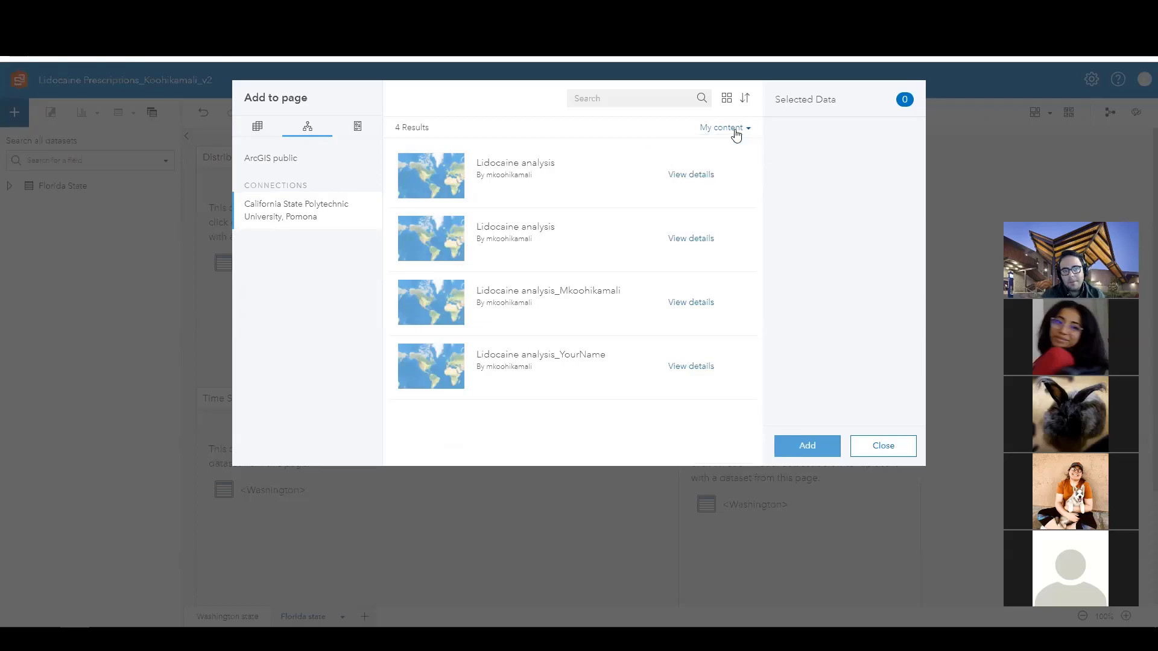
pyautogui.click(736, 131)
pyautogui.click(711, 176)
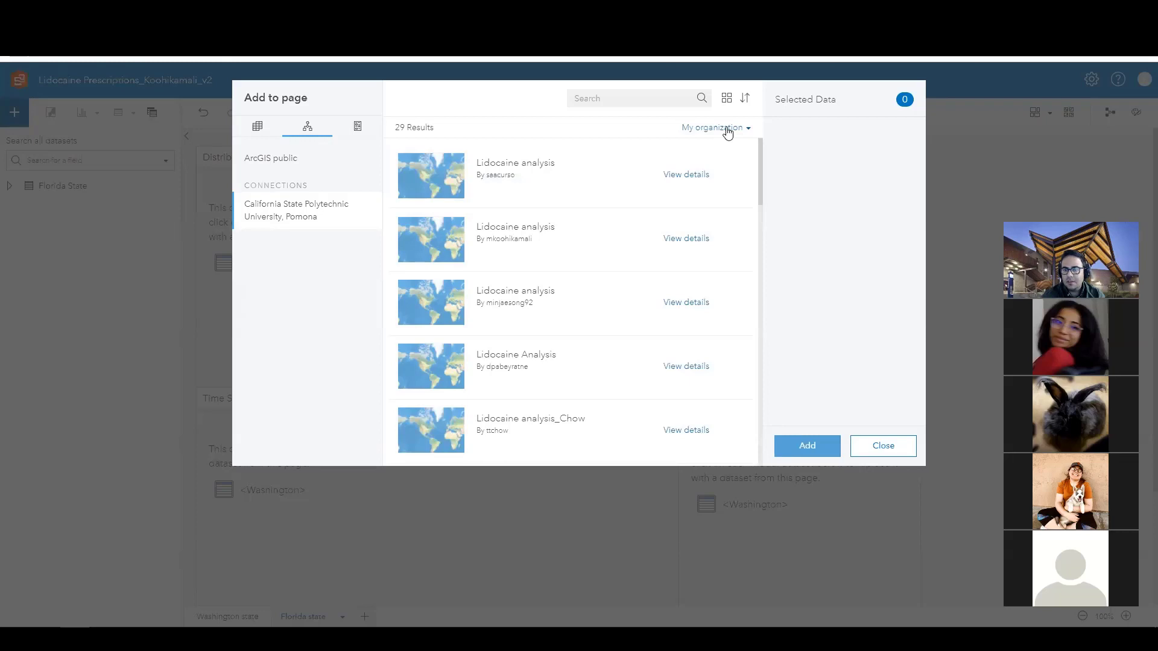
pyautogui.scroll(-5, 524, 383)
pyautogui.scroll(4, 527, 388)
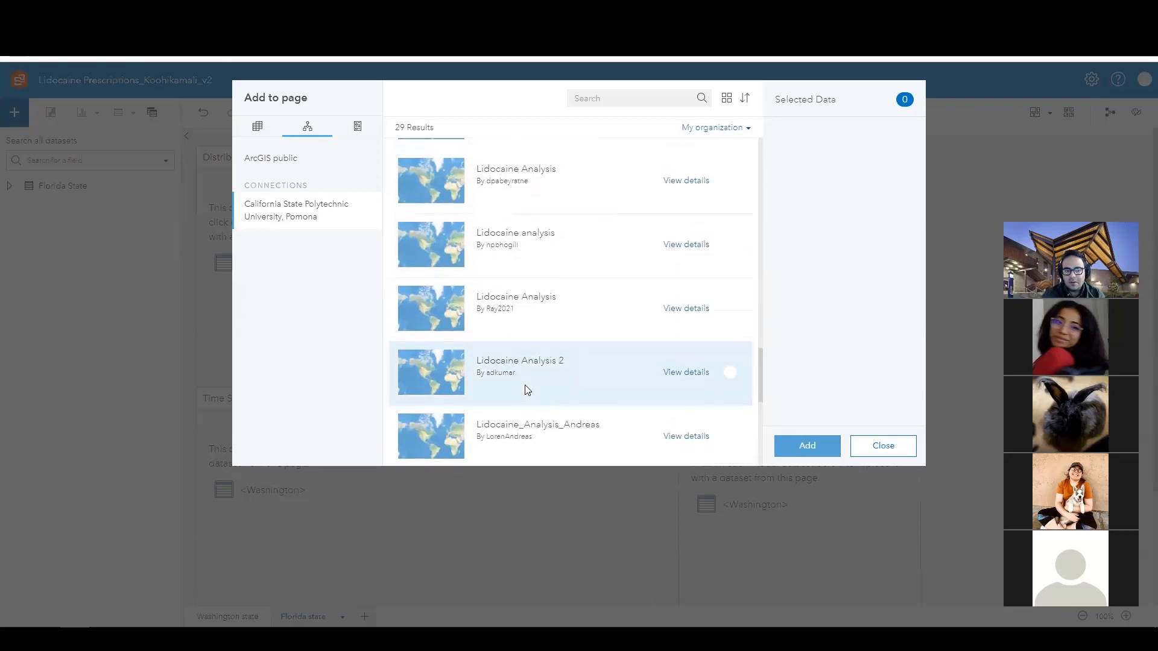
pyautogui.scroll(1, 525, 386)
# - Filter the models back to own content, select the author-named Lidocaine analysis model, and close without adding it again
pyautogui.click(714, 127)
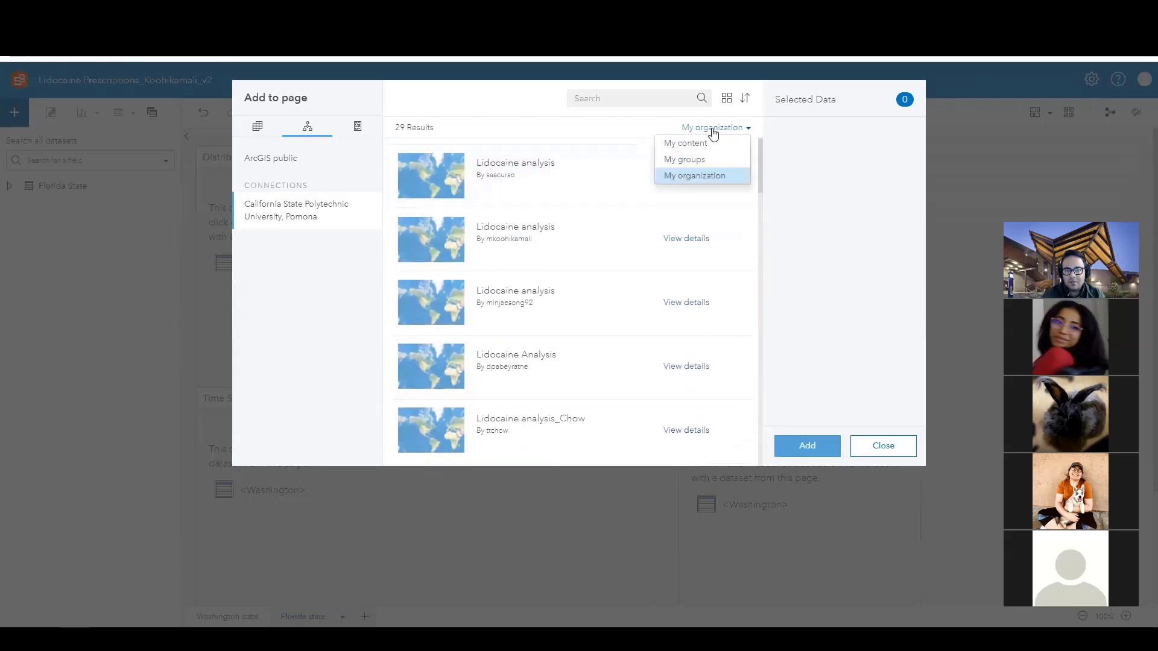
pyautogui.click(698, 144)
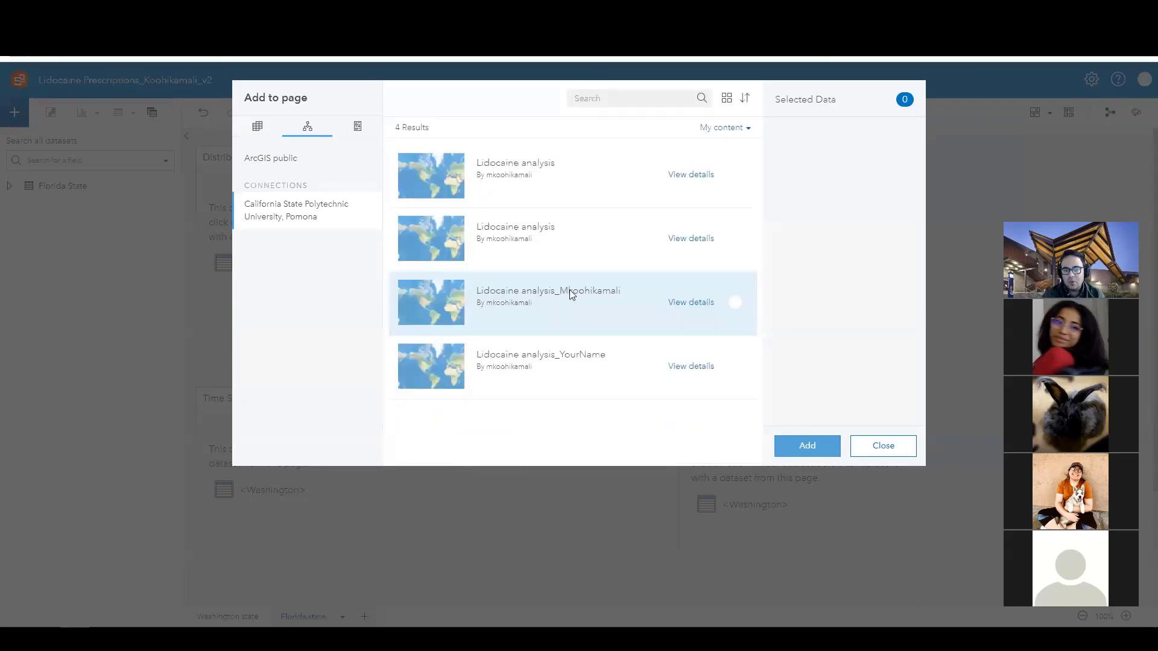
pyautogui.click(448, 305)
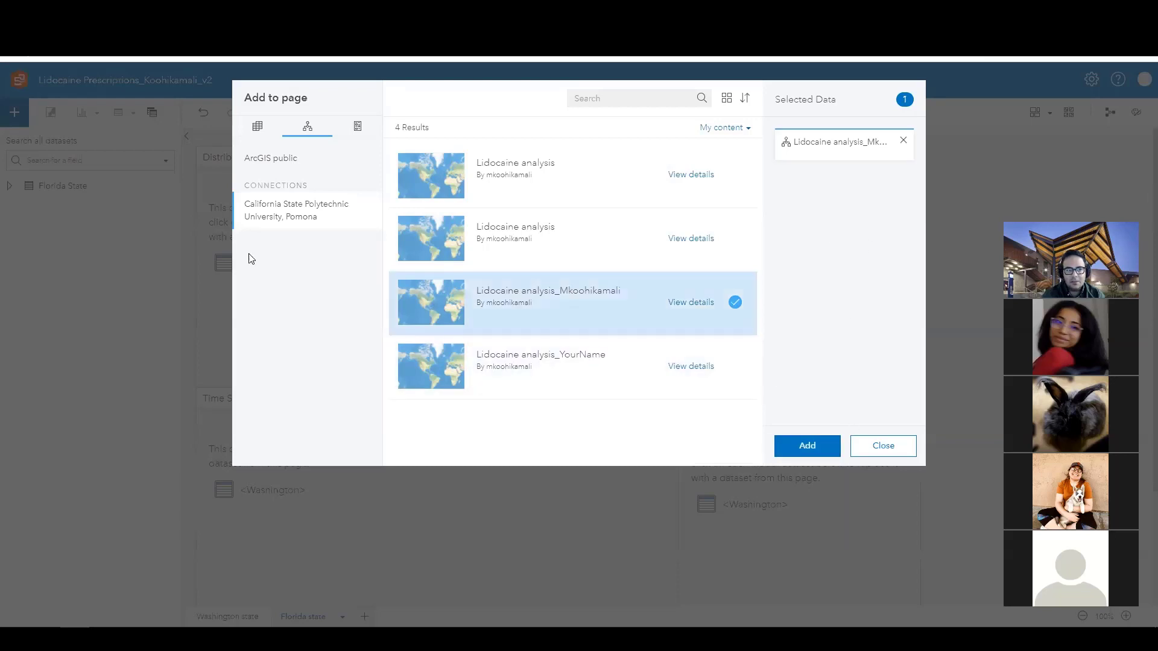
pyautogui.click(857, 449)
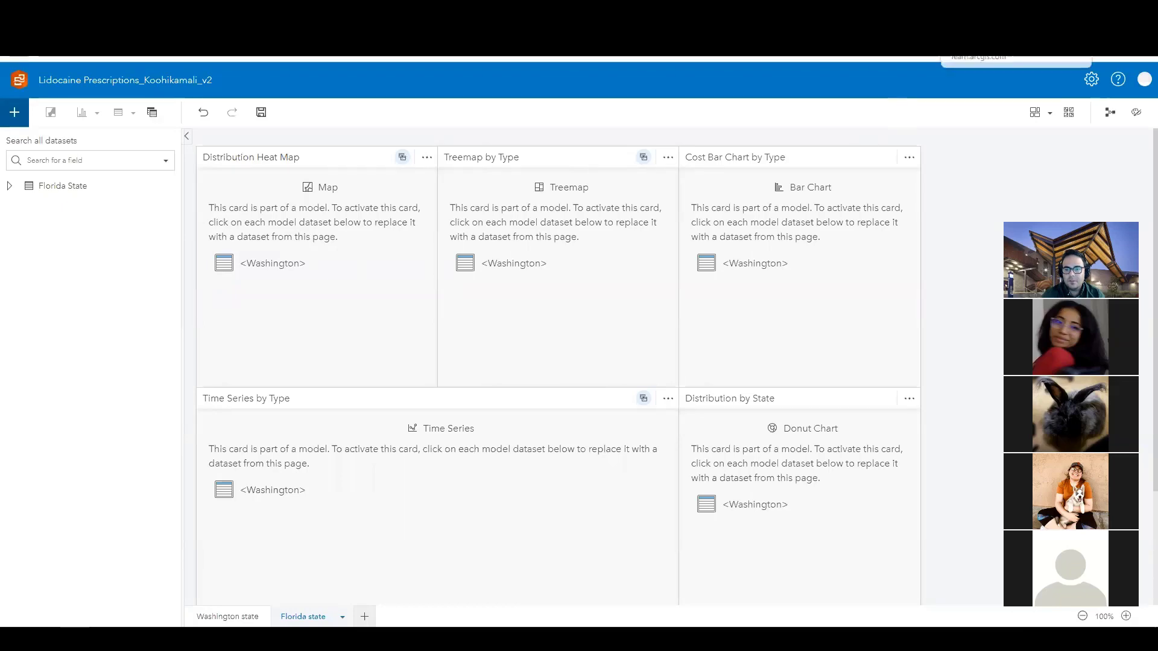
# - Read the lesson's instruction for the Distribution Heat Map card's Washington state dataset and return to the workbook
pyautogui.hotkey('alt', 'Tab')
pyautogui.scroll(-7, 639, 416)
pyautogui.scroll(-4, 635, 442)
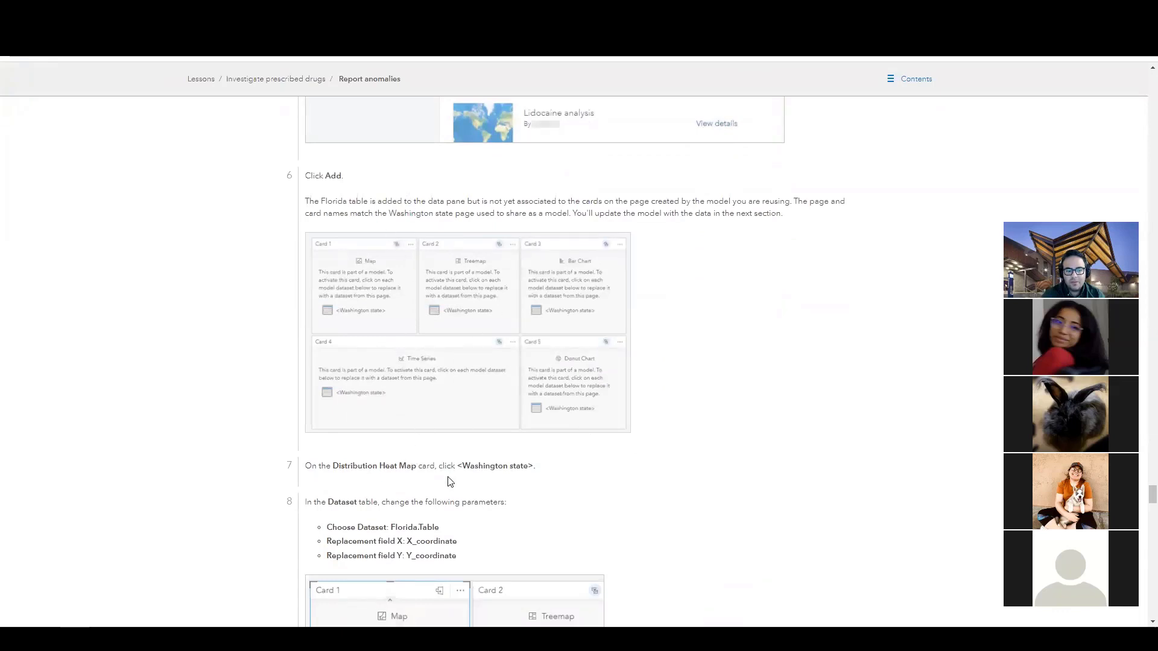
pyautogui.moveTo(462, 466); pyautogui.dragTo(575, 464)
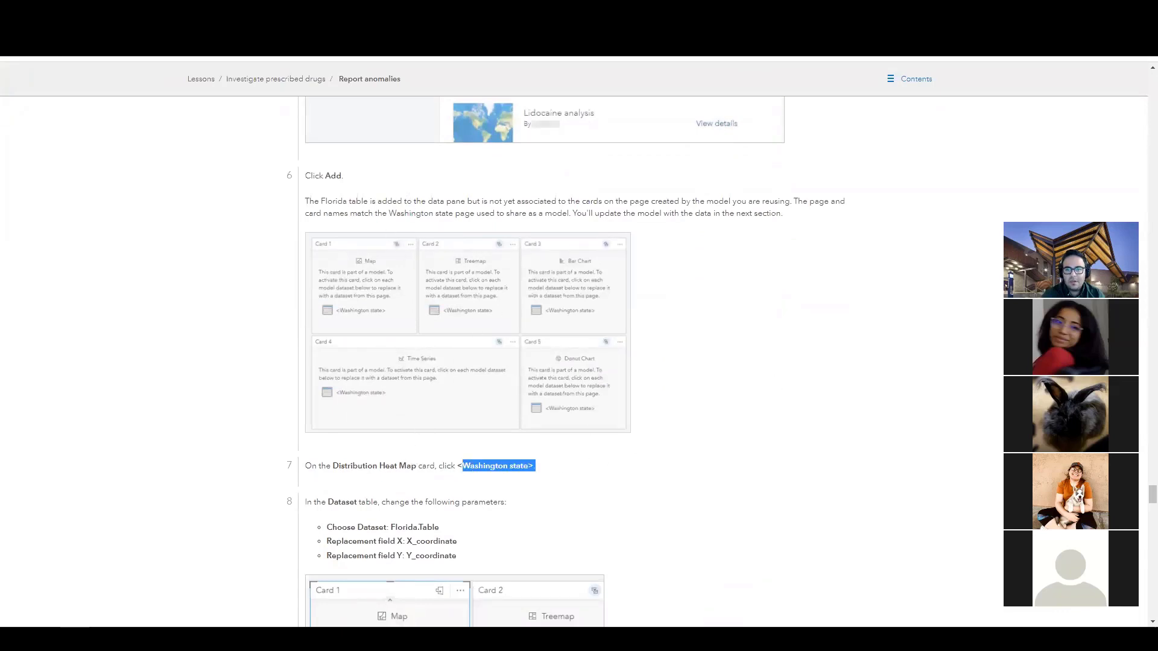
pyautogui.hotkey('alt', 'Tab')
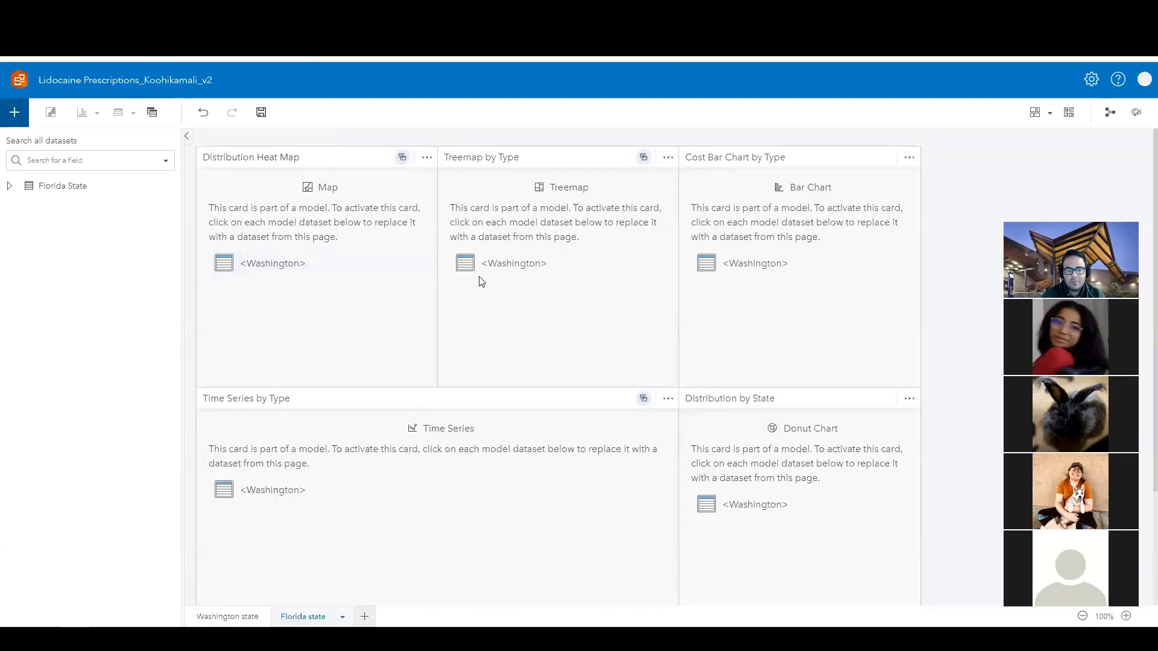
# - Choose Florida State as the replacement dataset for the Distribution Heat Map card and look through its replacement fields
pyautogui.click(263, 266)
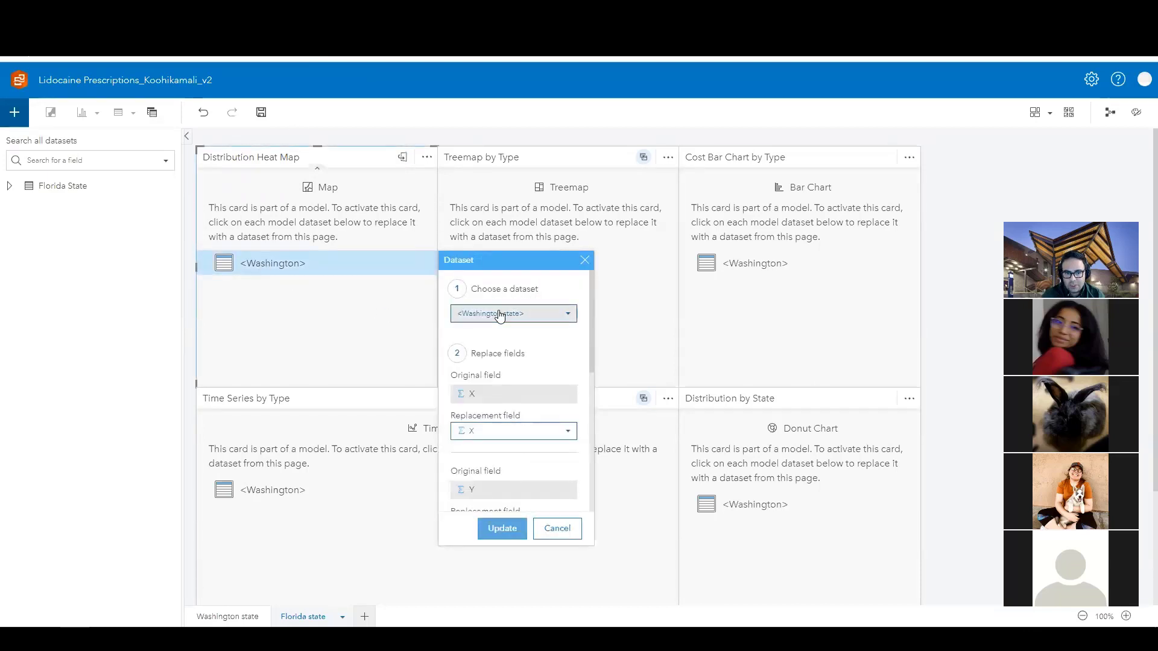
pyautogui.click(526, 318)
pyautogui.click(493, 331)
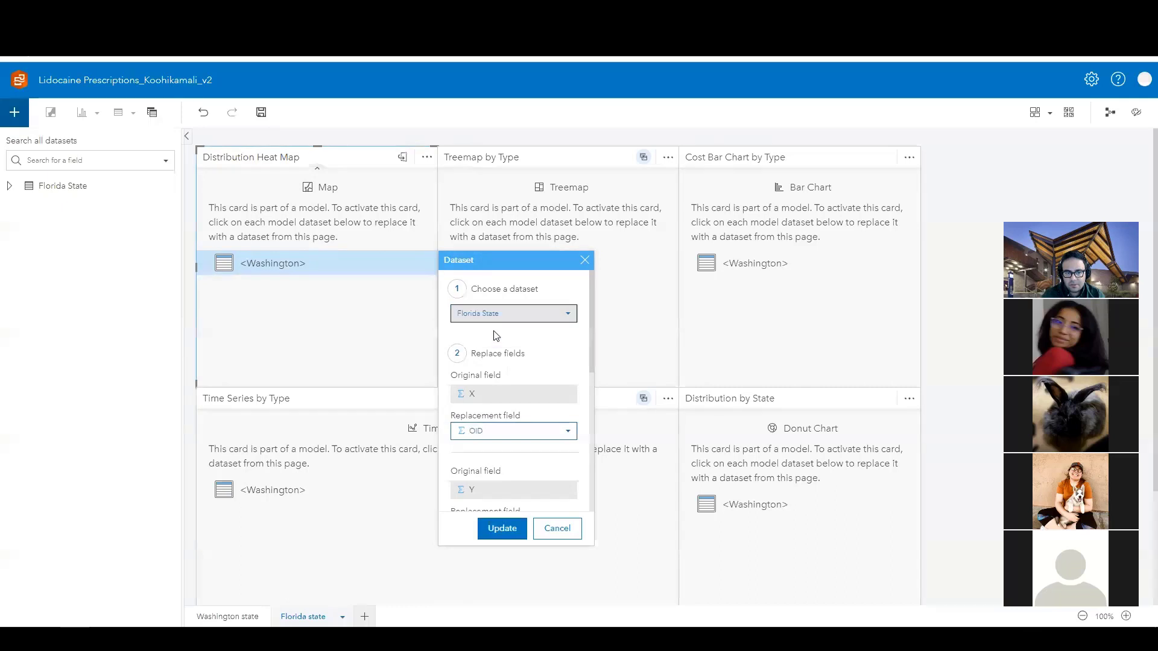
pyautogui.scroll(-3, 532, 424)
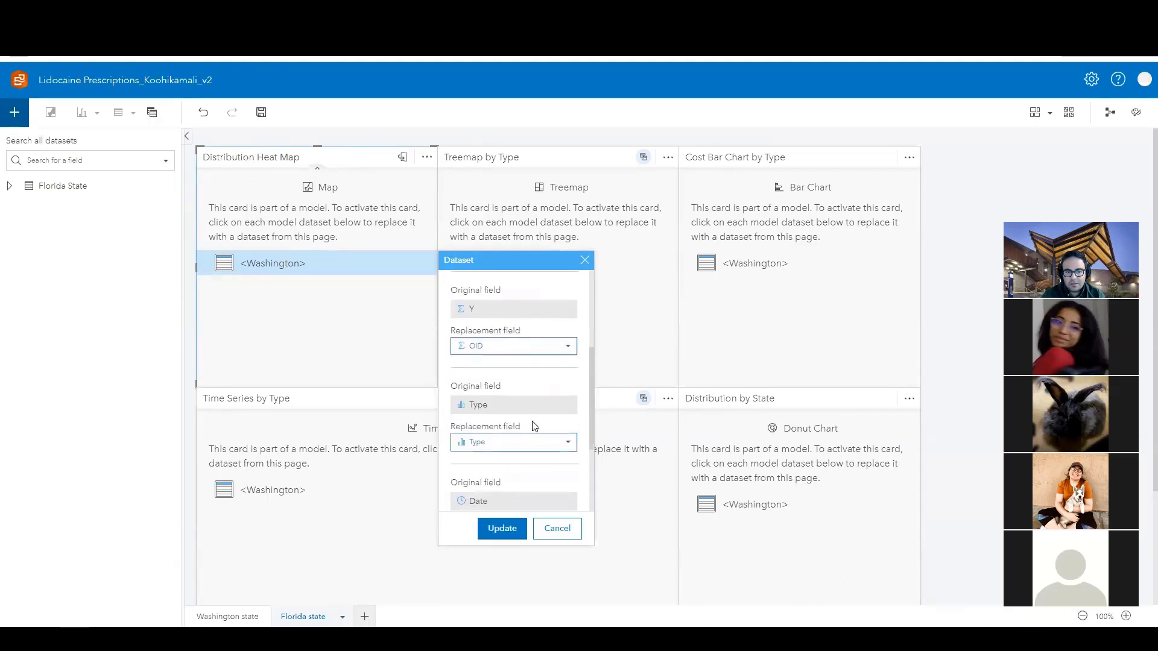
pyautogui.scroll(3, 541, 430)
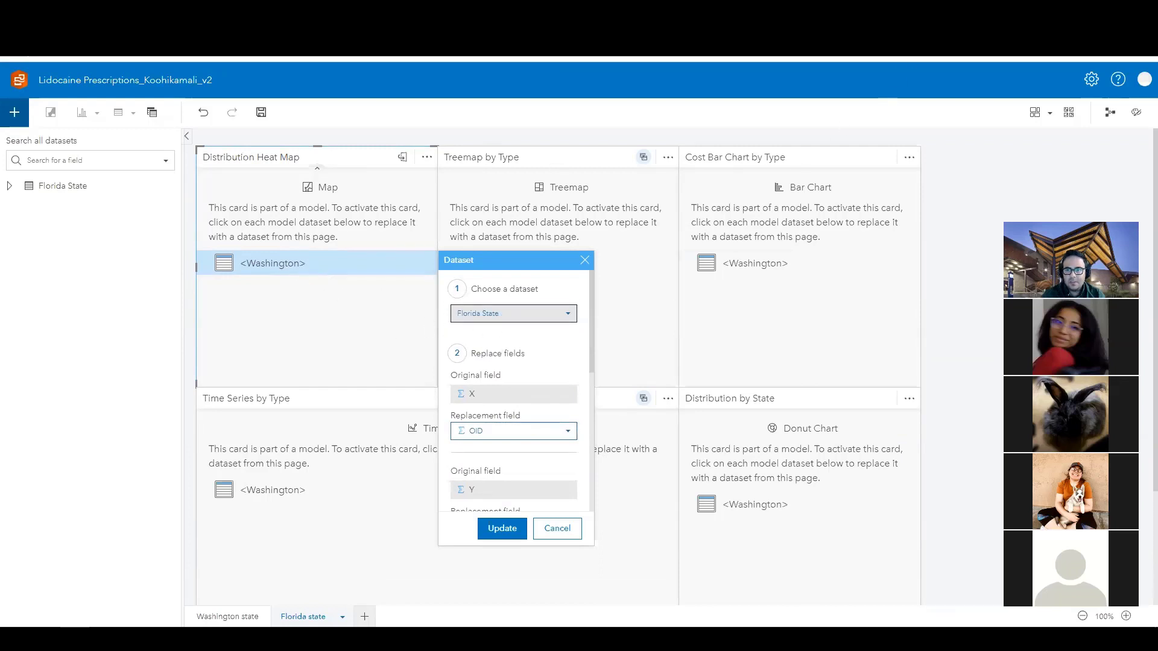
# - Check the lesson's replacement field parameters for X and Y and return to the workbook
pyautogui.hotkey('ctrl', 'Tab')
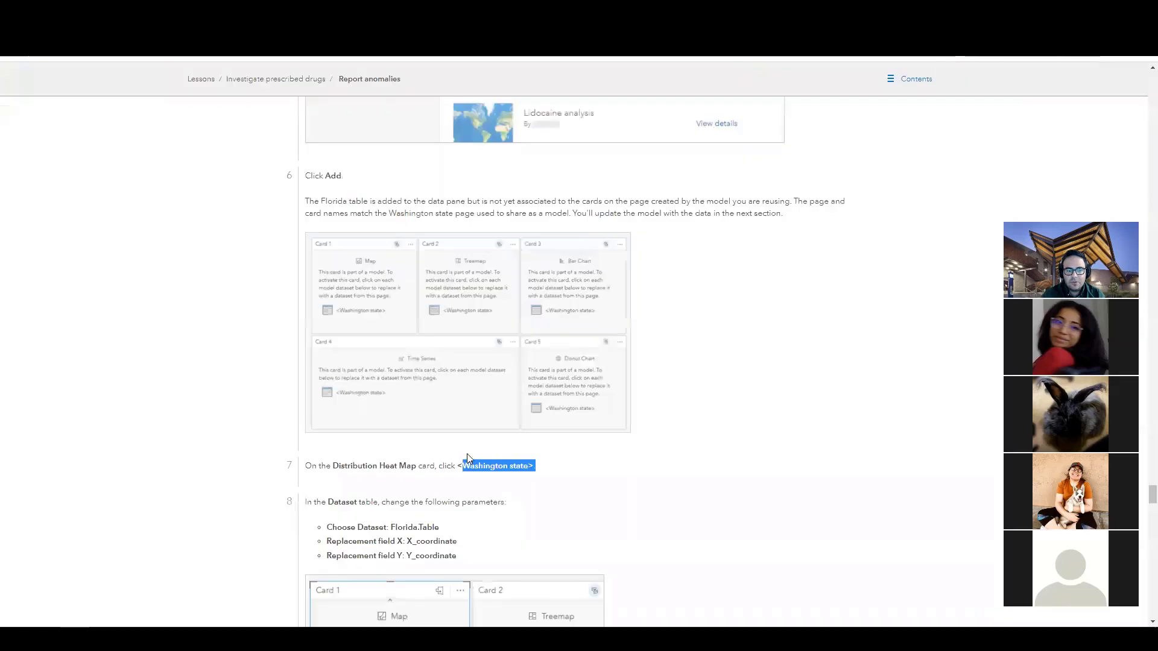
pyautogui.scroll(-2, 470, 444)
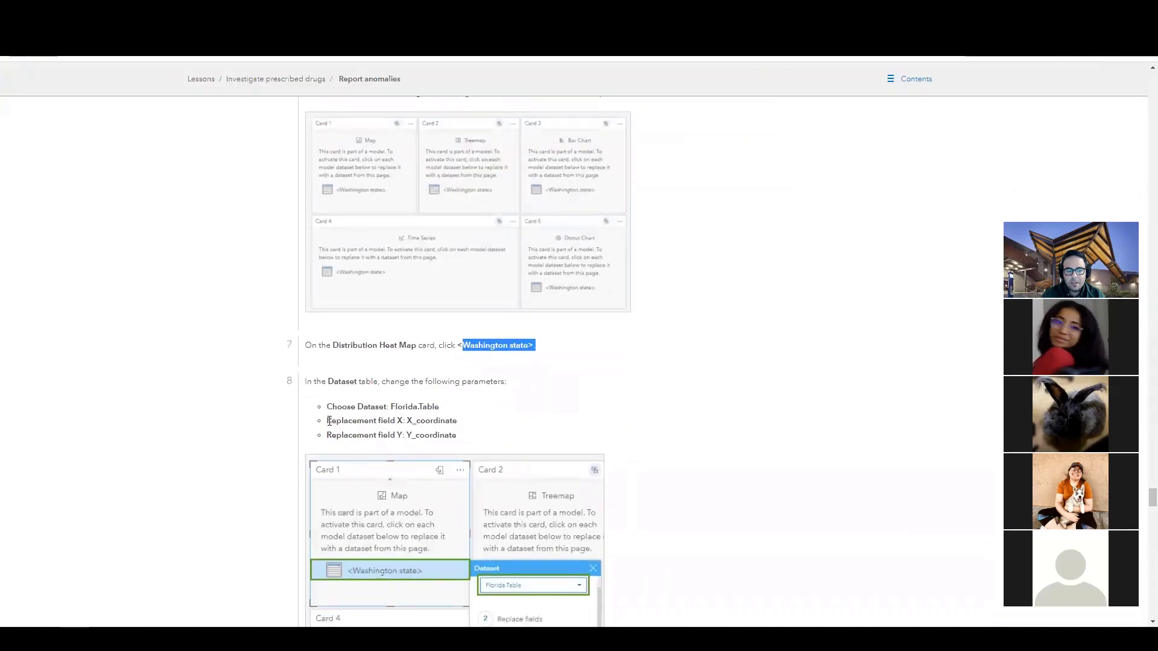
pyautogui.moveTo(329, 420); pyautogui.dragTo(465, 439)
pyautogui.hotkey('ctrl', 'Tab')
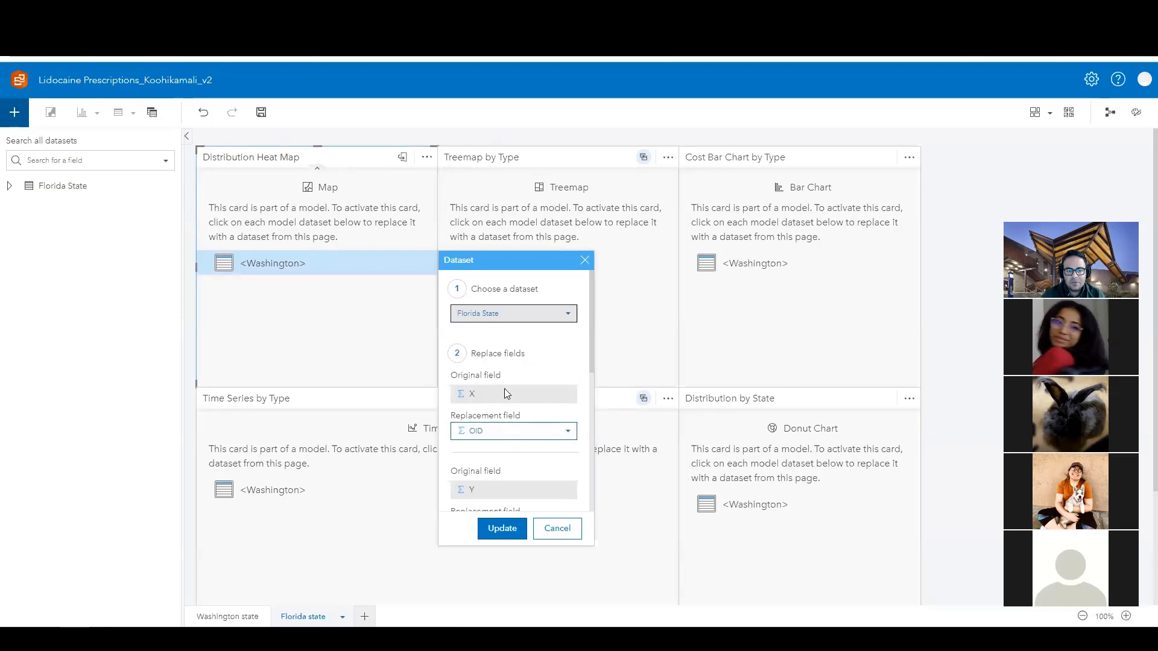
# - Set the replacement field for X to X_coordinate in the Distribution Heat Map card's dataset settings
pyautogui.scroll(-1, 529, 362)
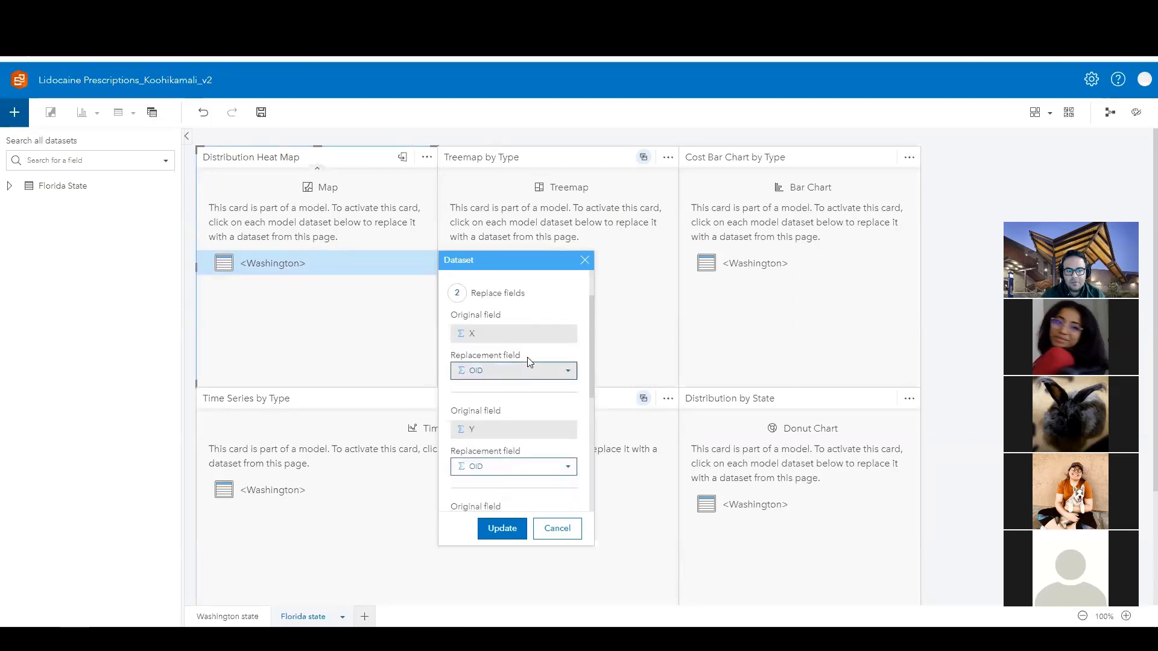
pyautogui.click(495, 373)
pyautogui.click(506, 422)
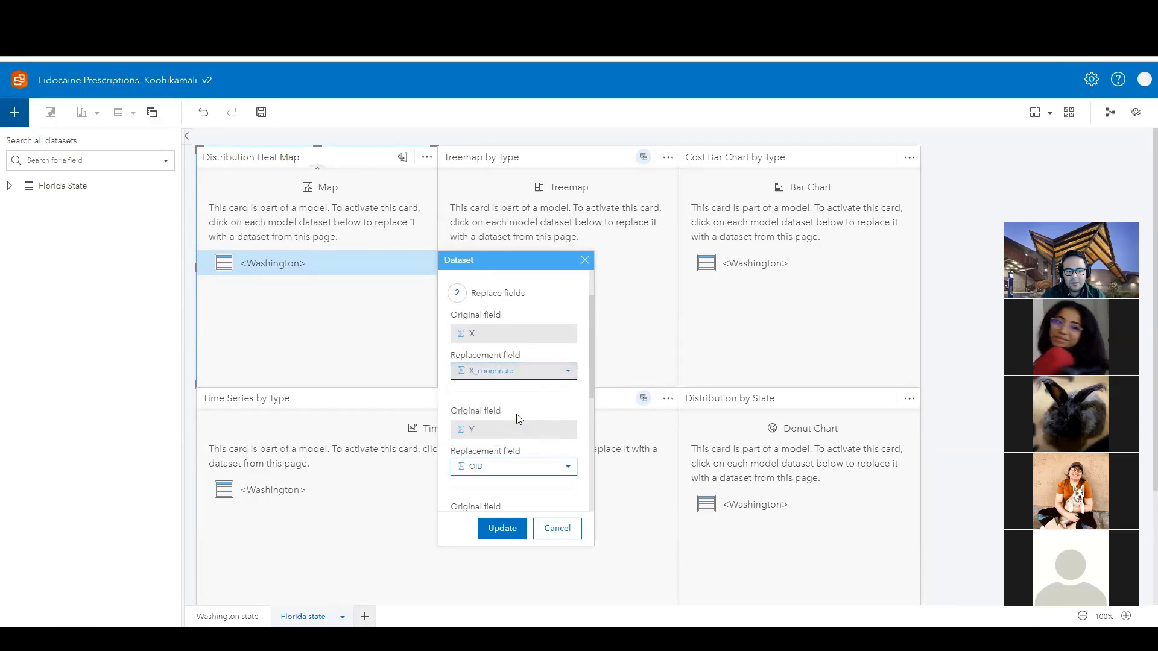
# - Set the replacement field for Y to Y_coordinate and review the Distribution Heat Map card's dataset and field replacements
pyautogui.scroll(-1, 533, 426)
pyautogui.click(505, 411)
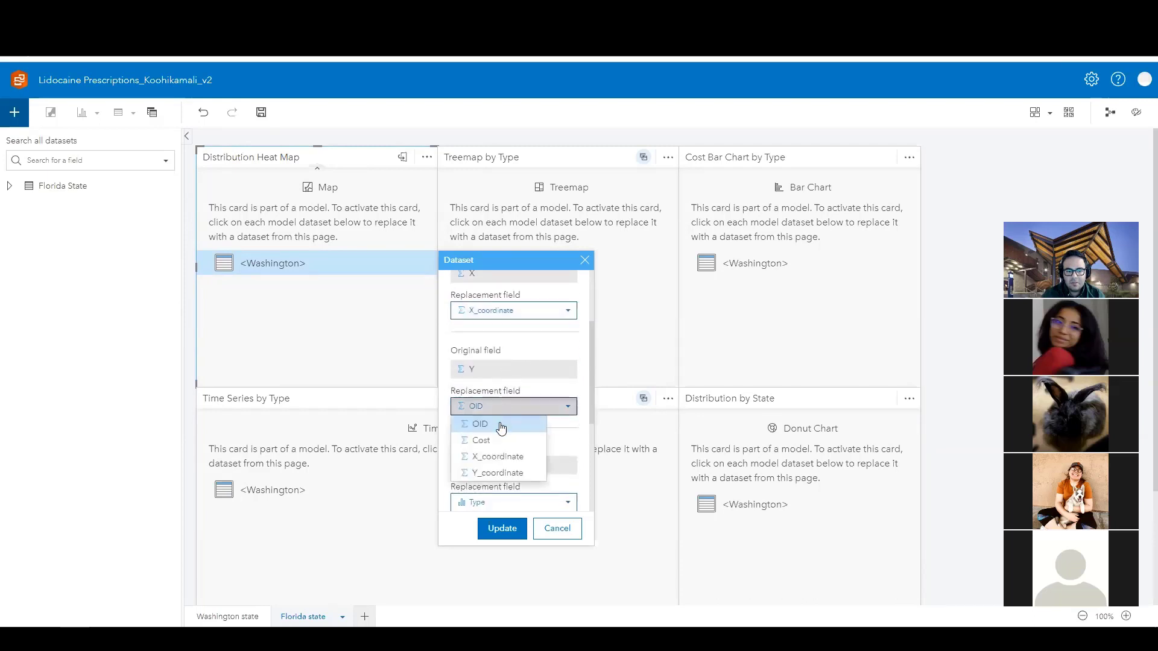
pyautogui.click(491, 476)
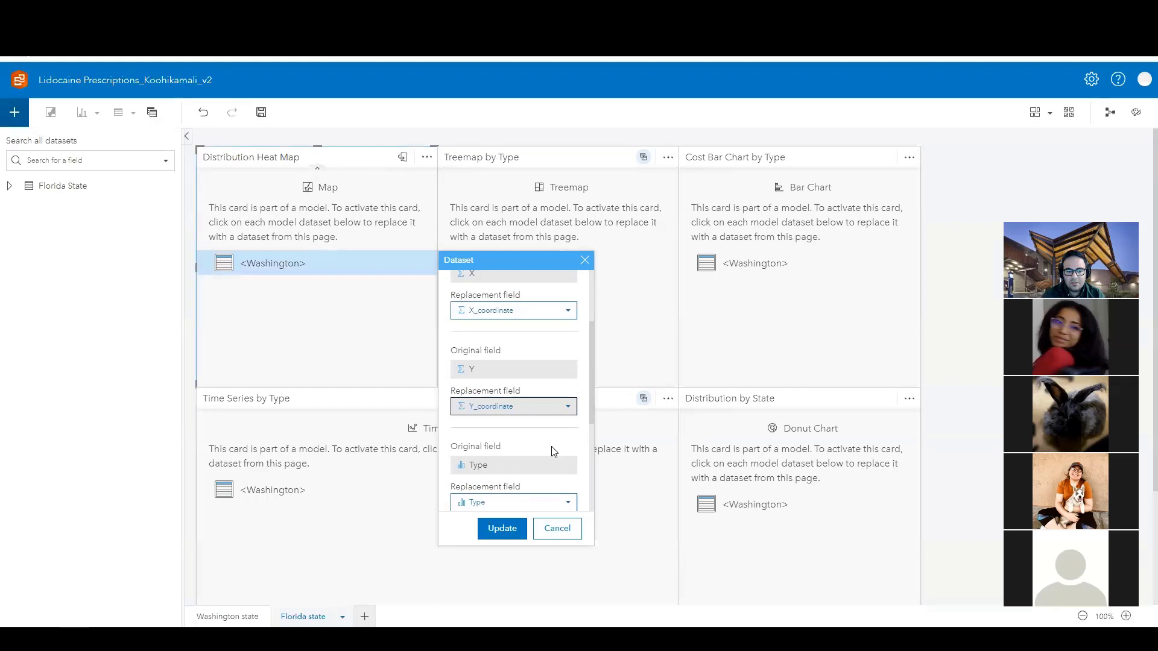
pyautogui.scroll(-3, 549, 459)
pyautogui.scroll(4, 551, 452)
pyautogui.scroll(1, 551, 452)
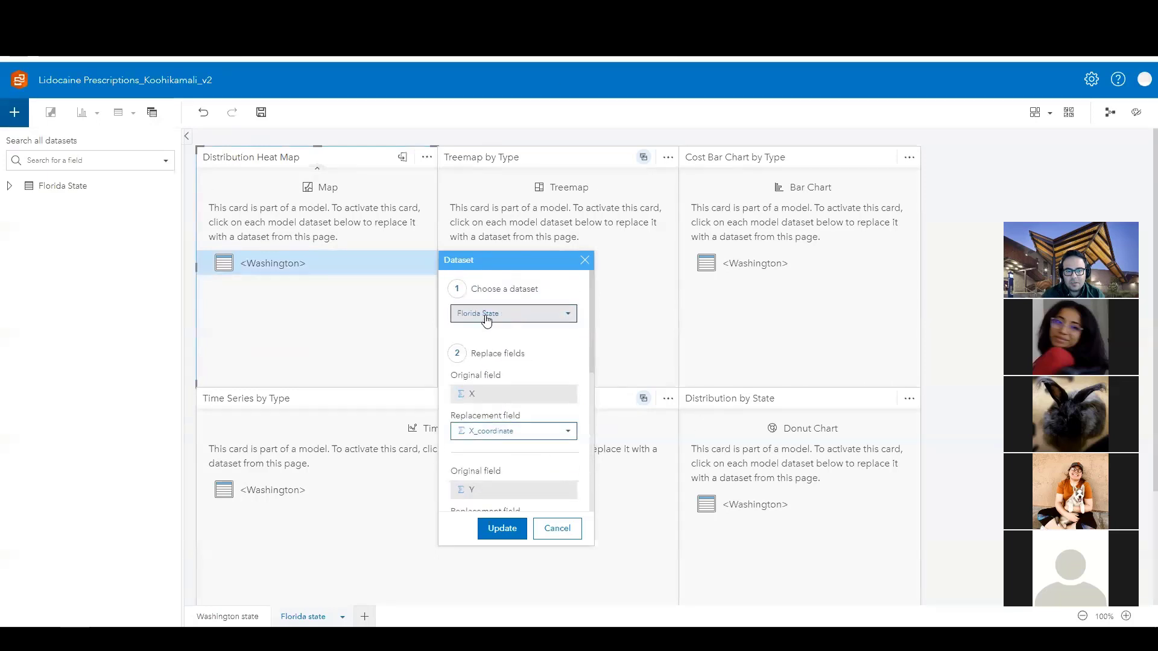
pyautogui.scroll(-1, 513, 429)
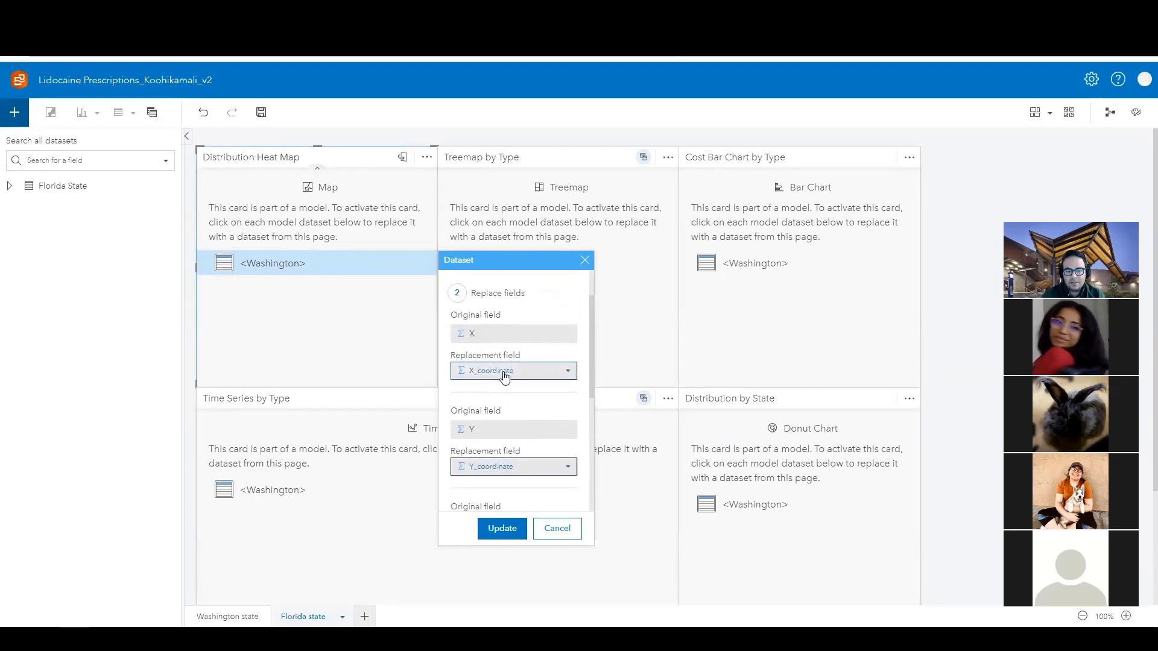
pyautogui.scroll(-2, 533, 422)
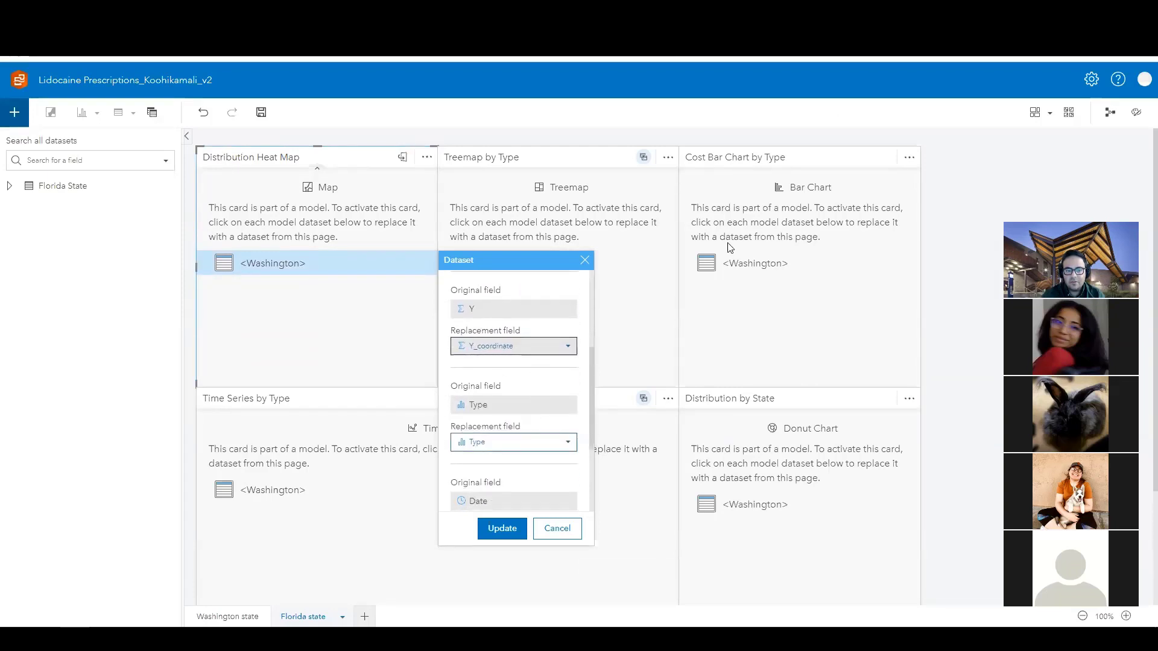
# - Check the lesson's dataset settings, apply the Florida State replacement to the model's cards and save the workbook
pyautogui.hotkey('alt', 'Tab')
pyautogui.scroll(-5, 700, 401)
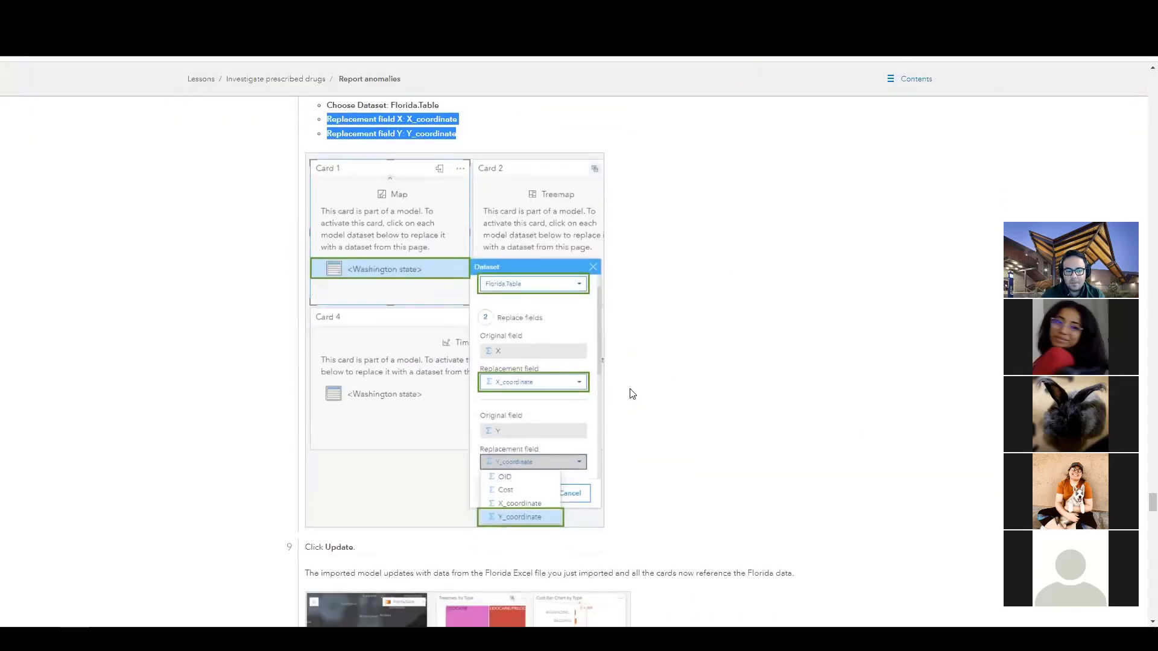
pyautogui.hotkey('alt', 'Tab')
pyautogui.click(502, 529)
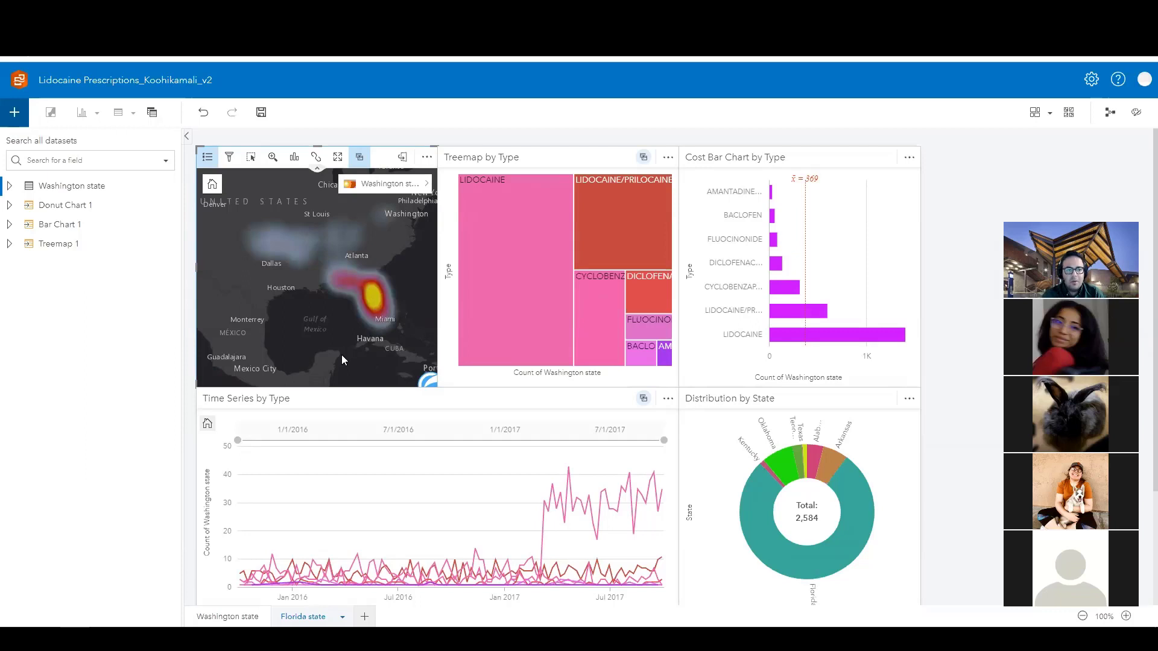
pyautogui.click(261, 115)
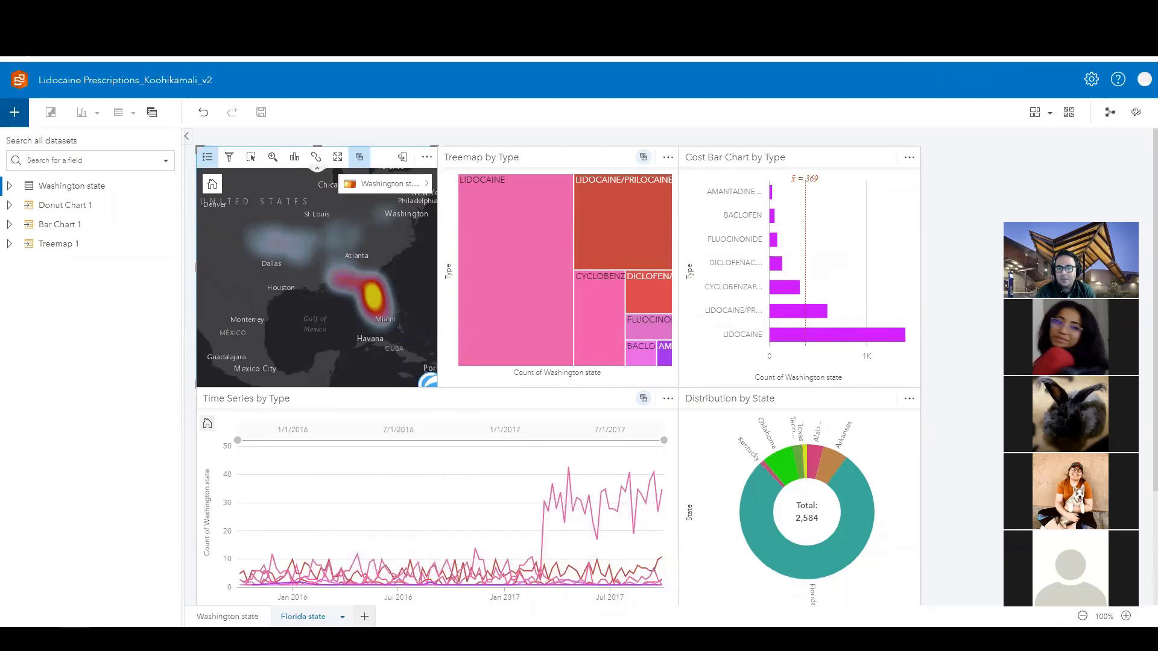
# - Read the lesson's instructions for renaming the page and dataset and viewing the data table, and return to the workbook
pyautogui.click(897, 58)
pyautogui.scroll(-5, 732, 377)
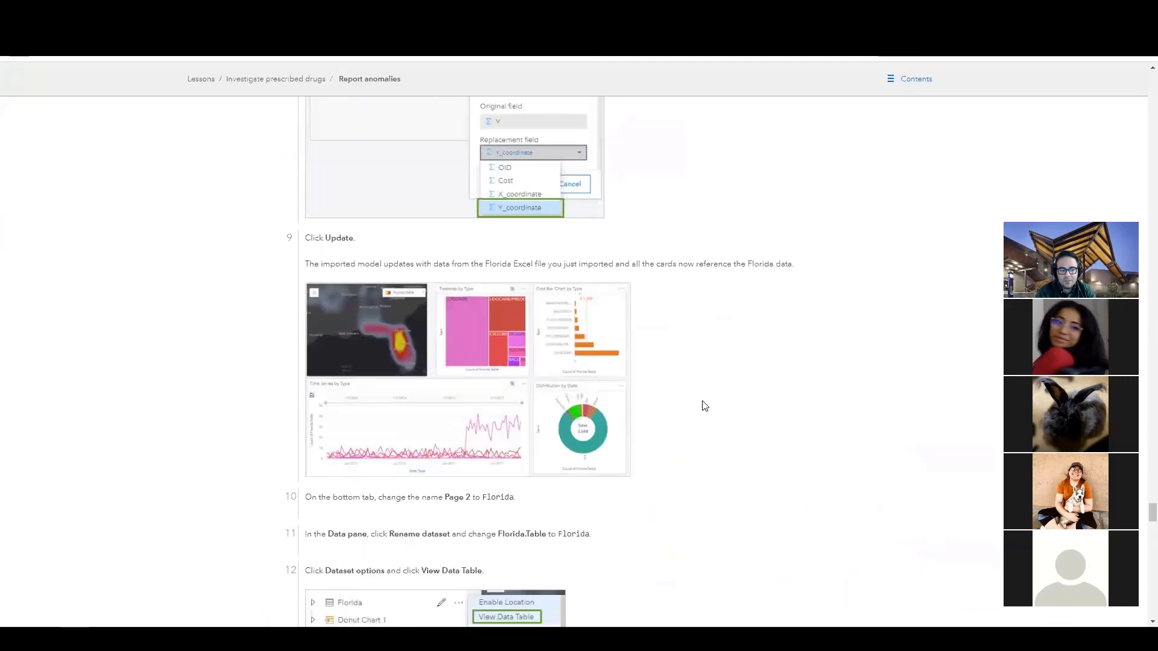
pyautogui.scroll(-4, 704, 404)
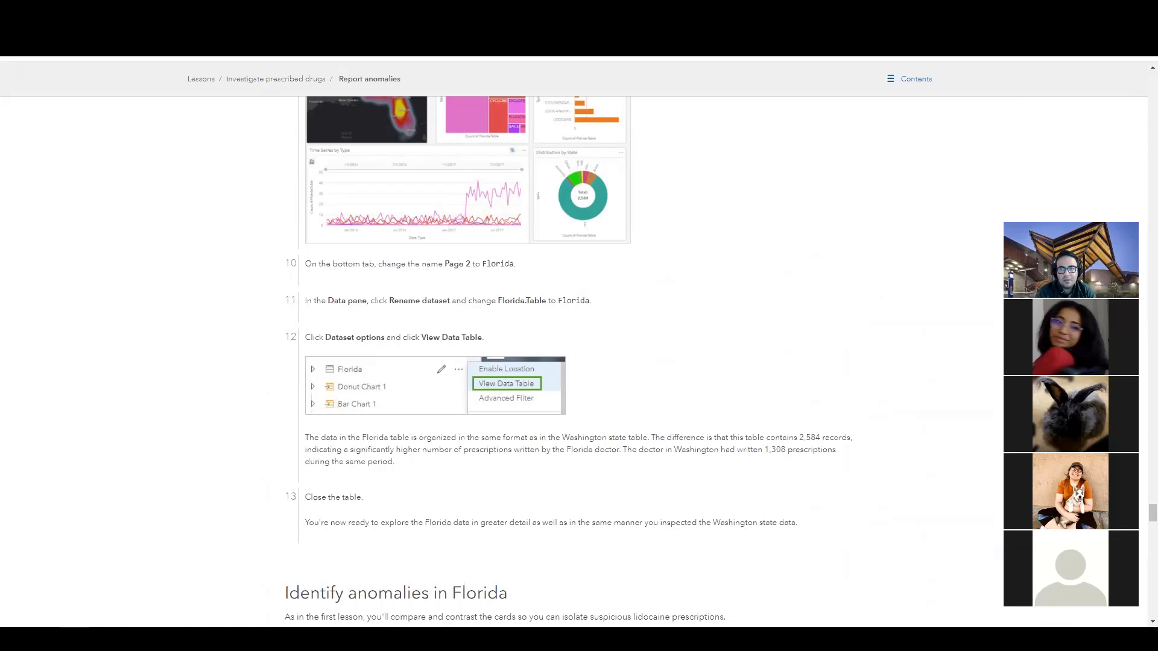
pyautogui.hotkey('alt', 'Tab')
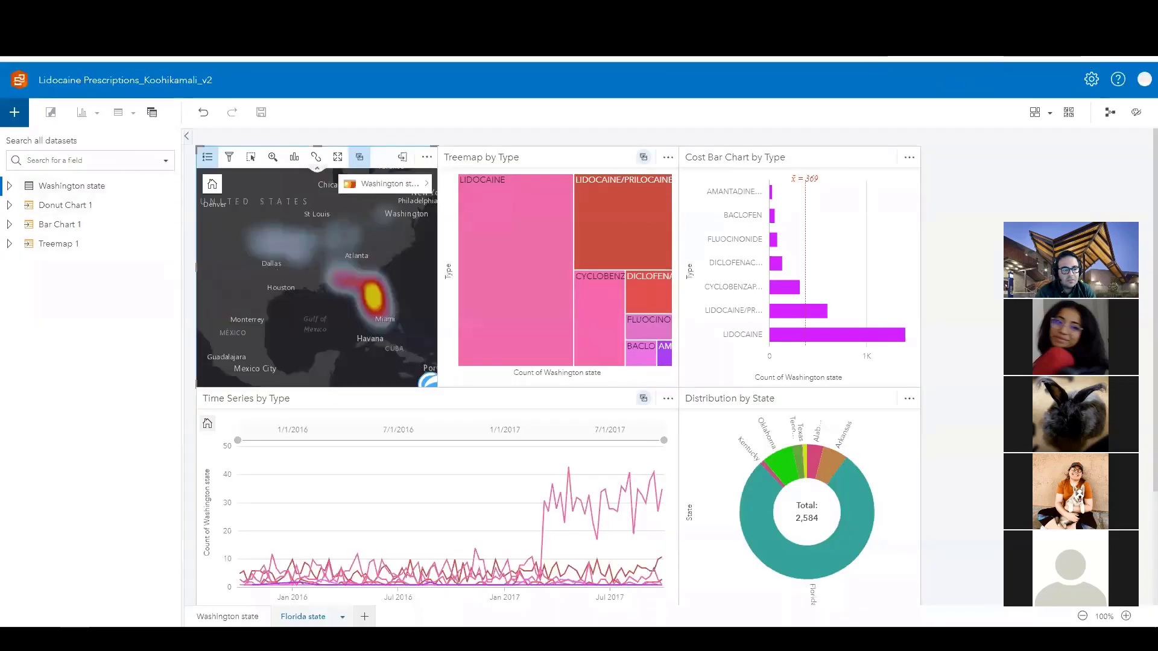
pyautogui.doubleClick(297, 617)
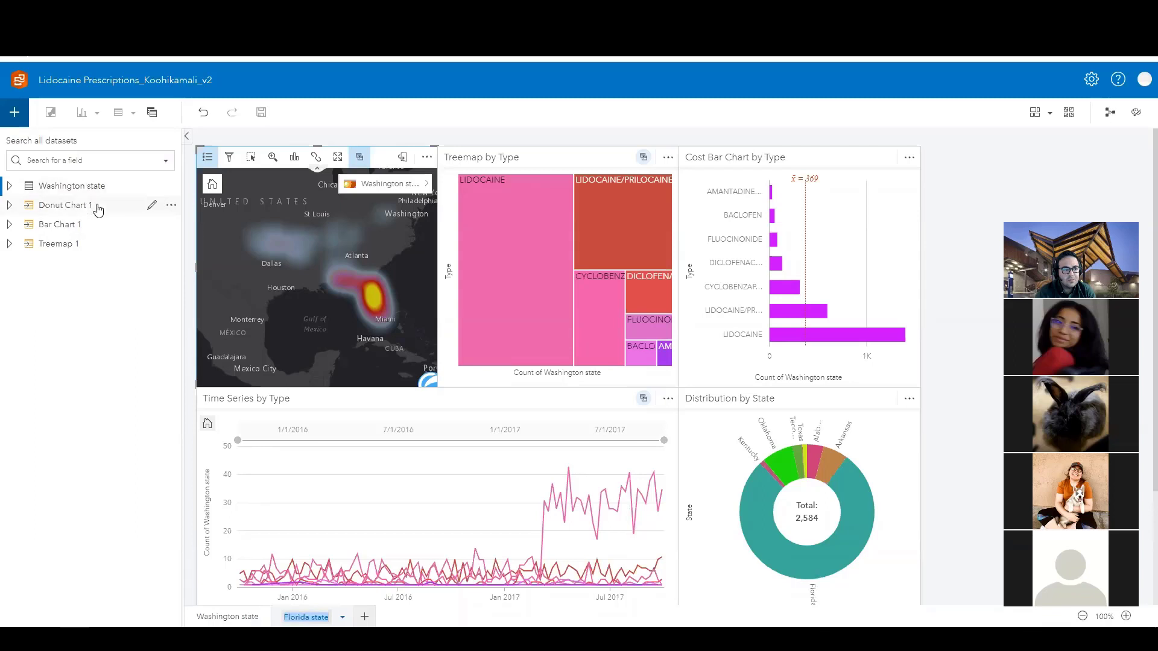
pyautogui.click(216, 618)
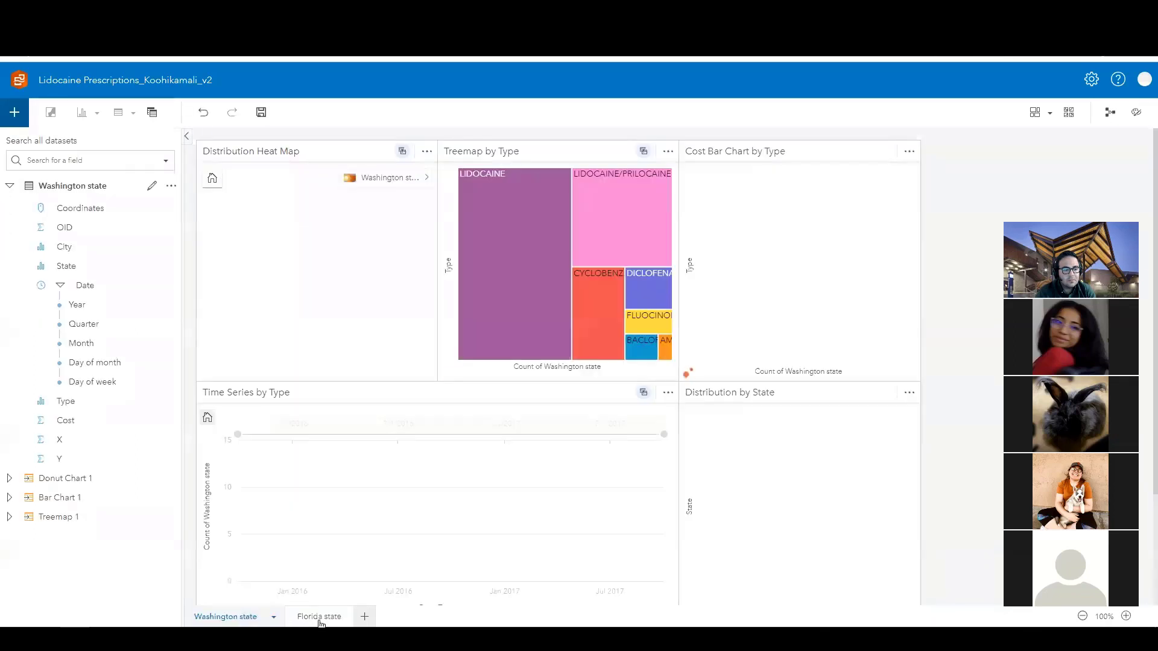
pyautogui.click(321, 618)
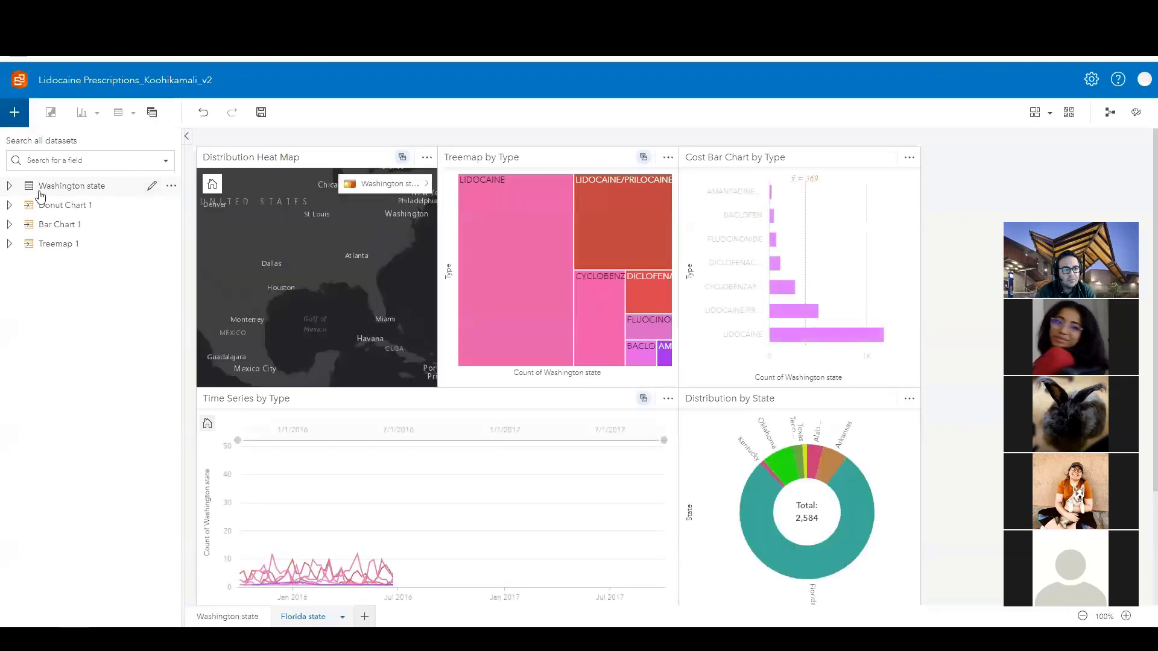
# - Rename the Washington state dataset on the Florida state page as Florida state and save the workbook
pyautogui.click(40, 188)
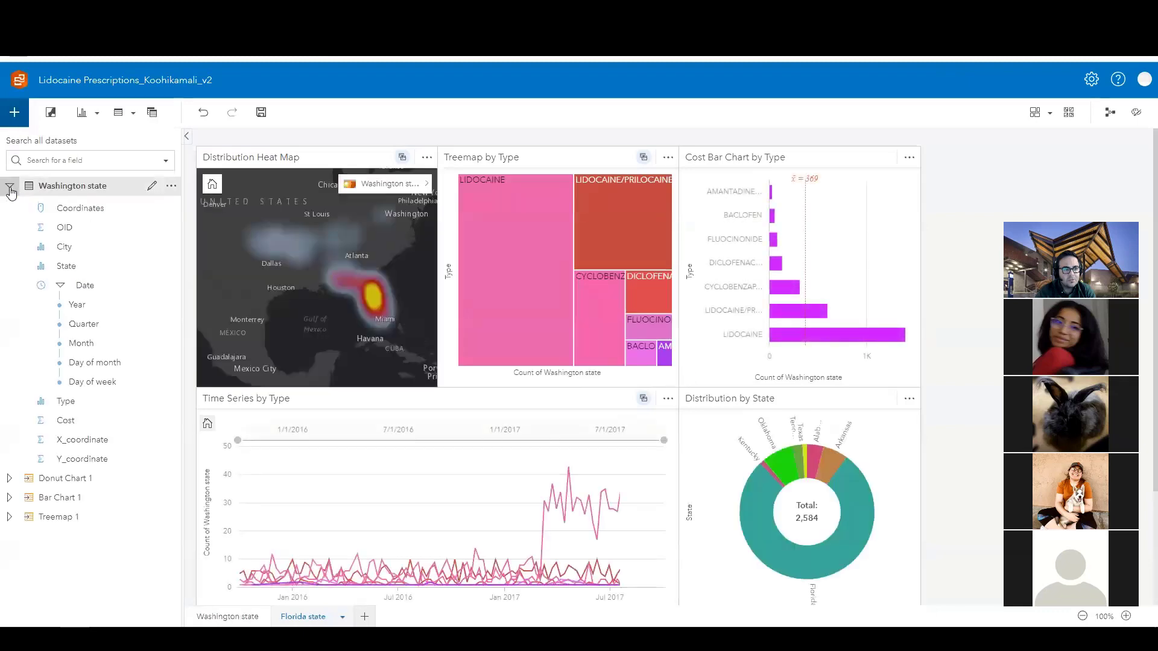
pyautogui.click(40, 188)
pyautogui.click(151, 186)
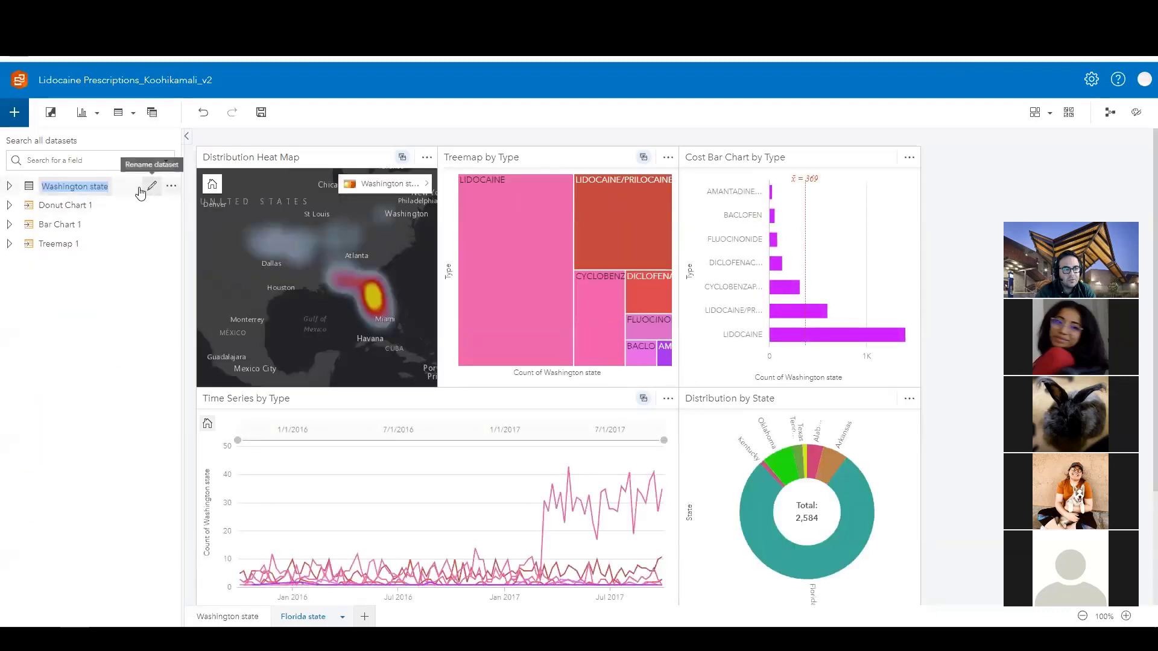
pyautogui.doubleClick(79, 187)
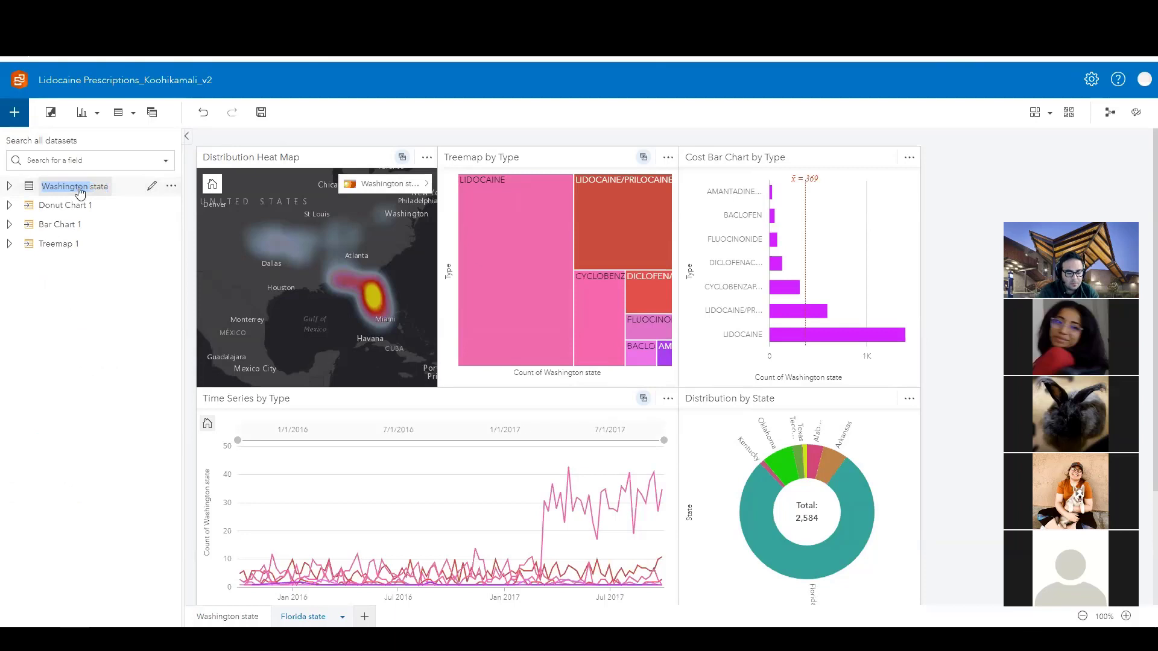
pyautogui.write('Fl')
pyautogui.write('orida')
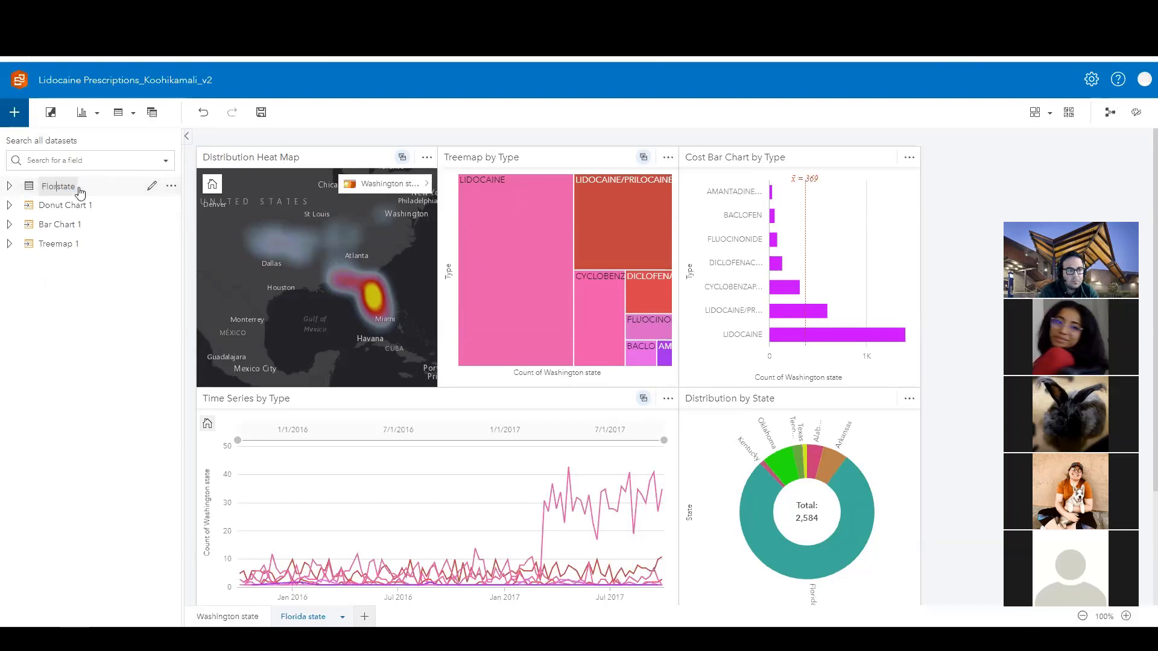
pyautogui.press('Return')
pyautogui.click(261, 113)
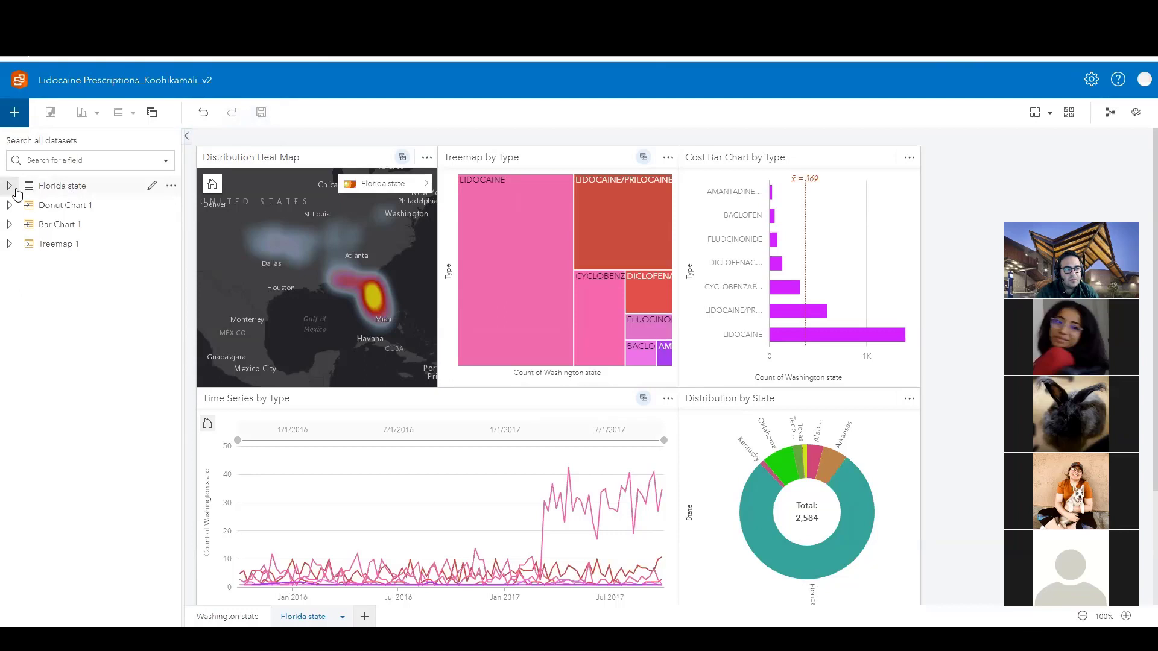
# - View the Florida state dataset's data table, browse through its records and close it
pyautogui.click(172, 187)
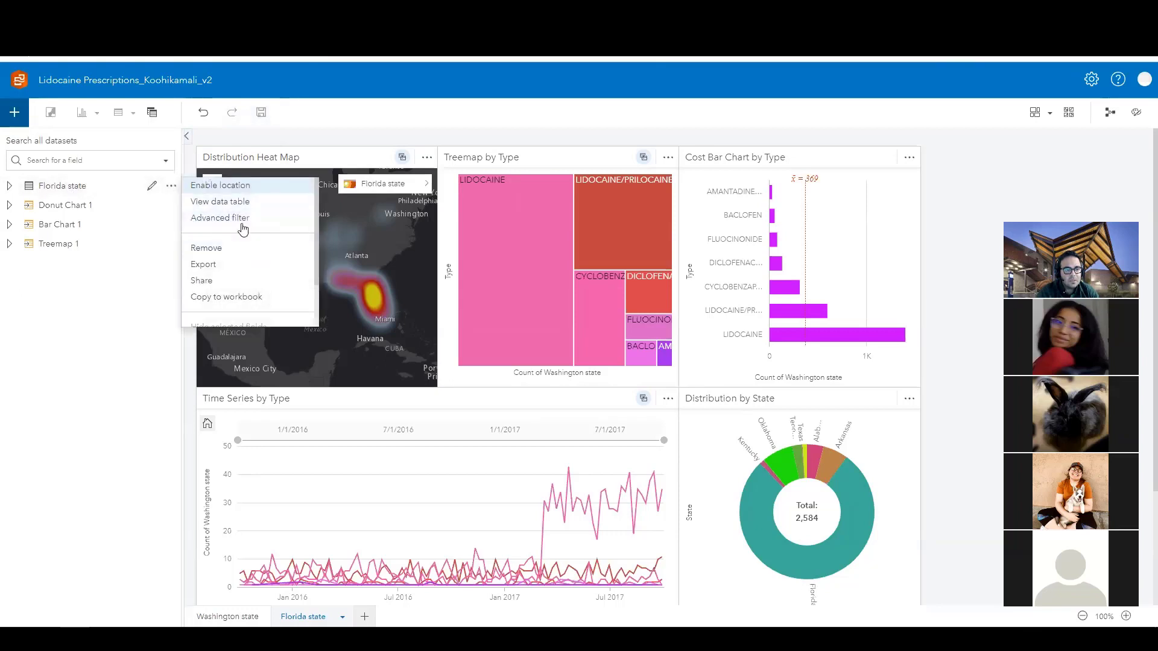
pyautogui.click(226, 201)
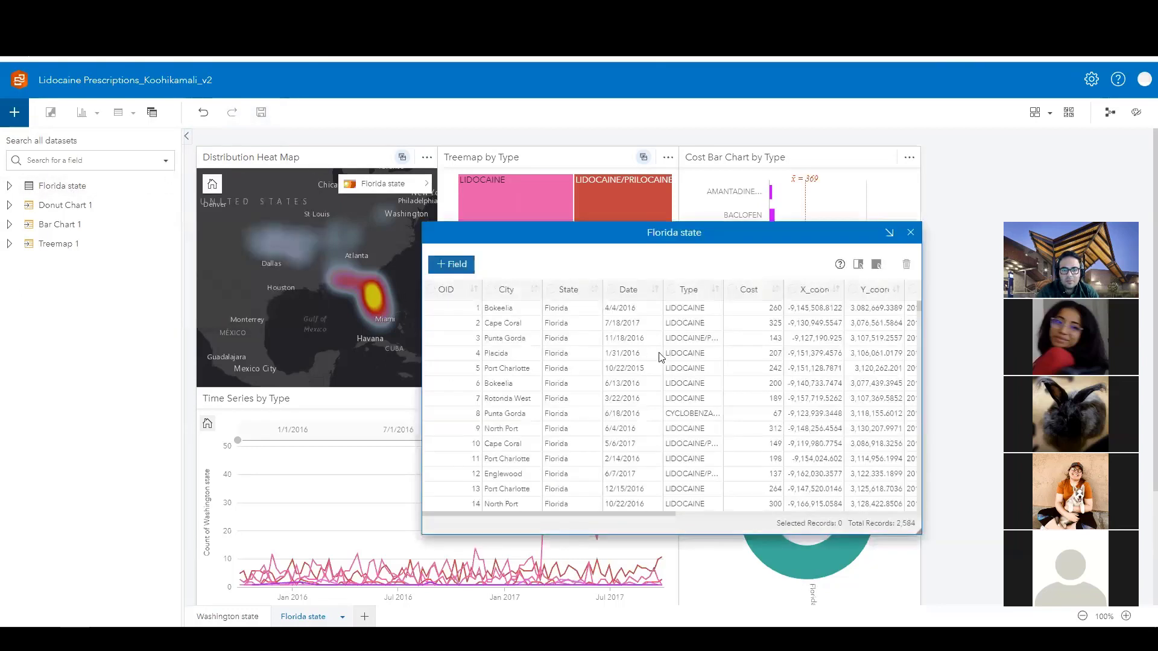
pyautogui.scroll(-1, 619, 392)
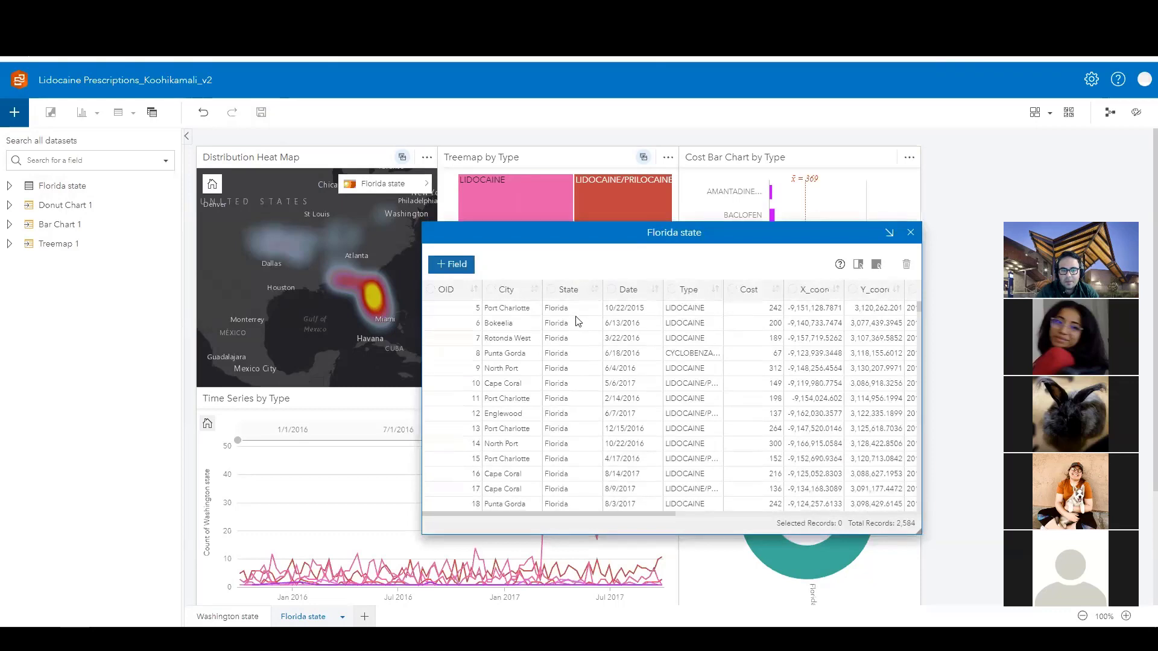
pyautogui.scroll(-2, 567, 362)
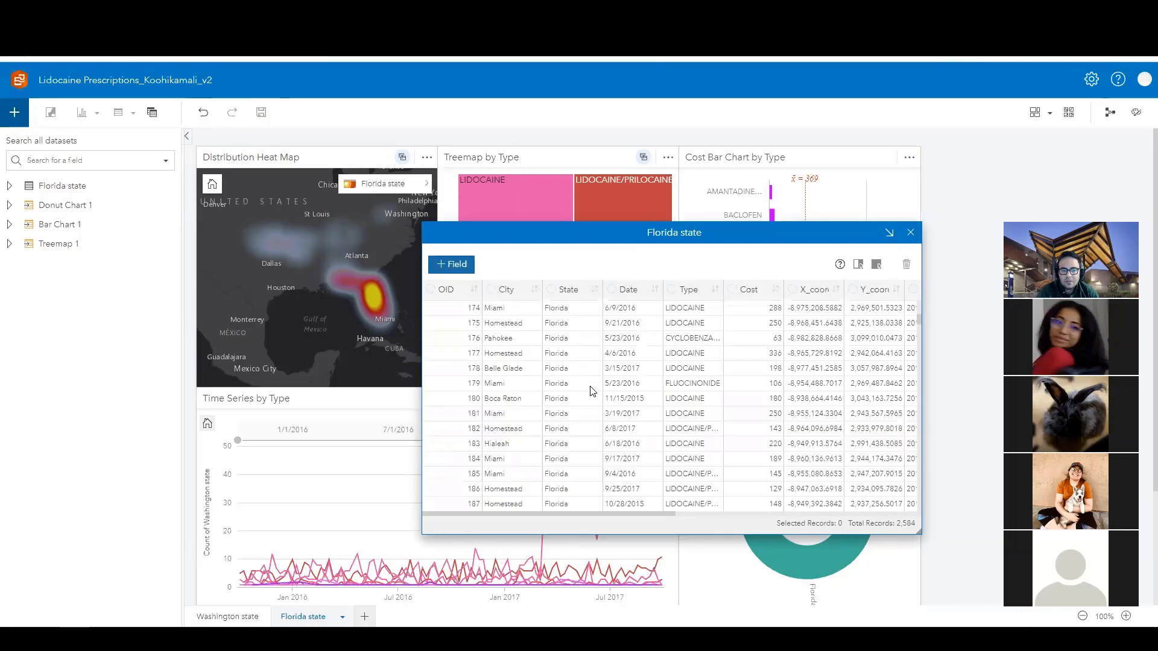
pyautogui.moveTo(919, 320); pyautogui.dragTo(908, 427)
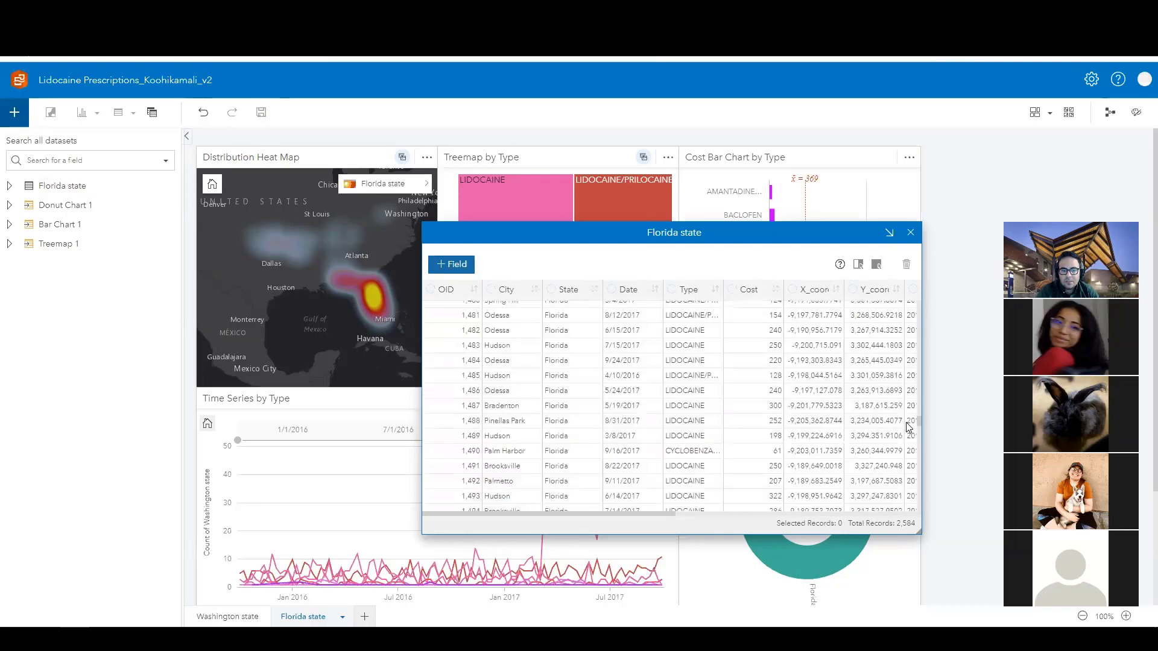
pyautogui.click(910, 232)
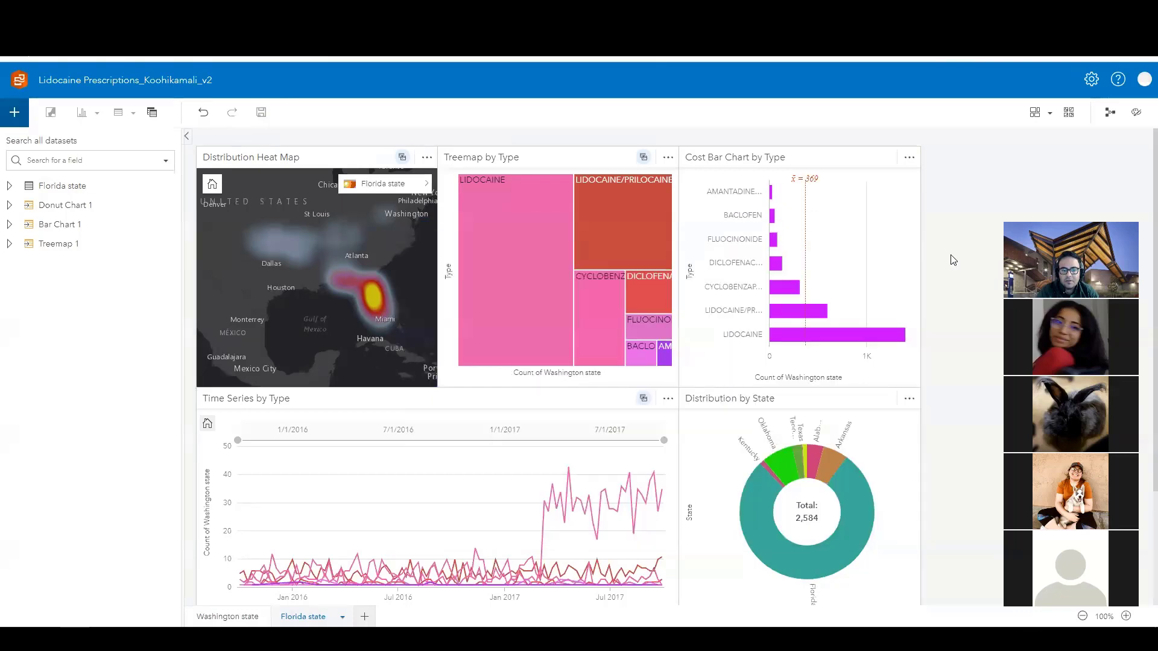
# - Read the lesson's Identify anomalies in Florida section and return to the workbook
pyautogui.hotkey('alt', 'Tab')
pyautogui.scroll(-4, 415, 349)
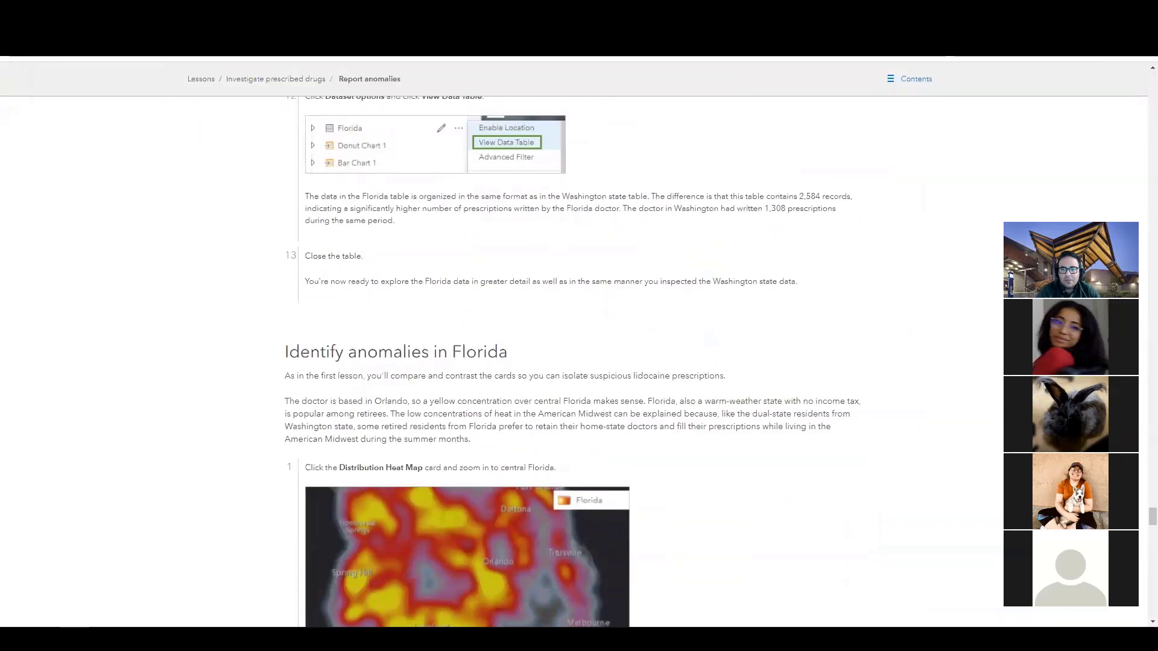
pyautogui.hotkey('alt', 'Tab')
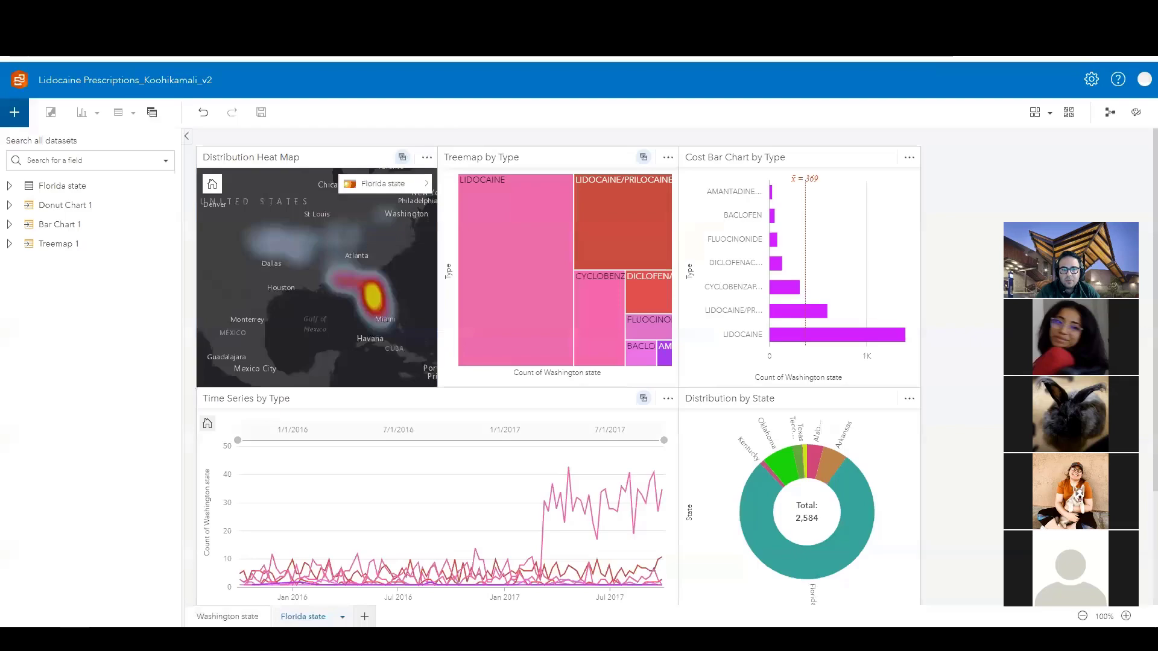
# - Zoom the Distribution Heat Map card in to central Florida
pyautogui.click(398, 300)
pyautogui.scroll(3, 388, 299)
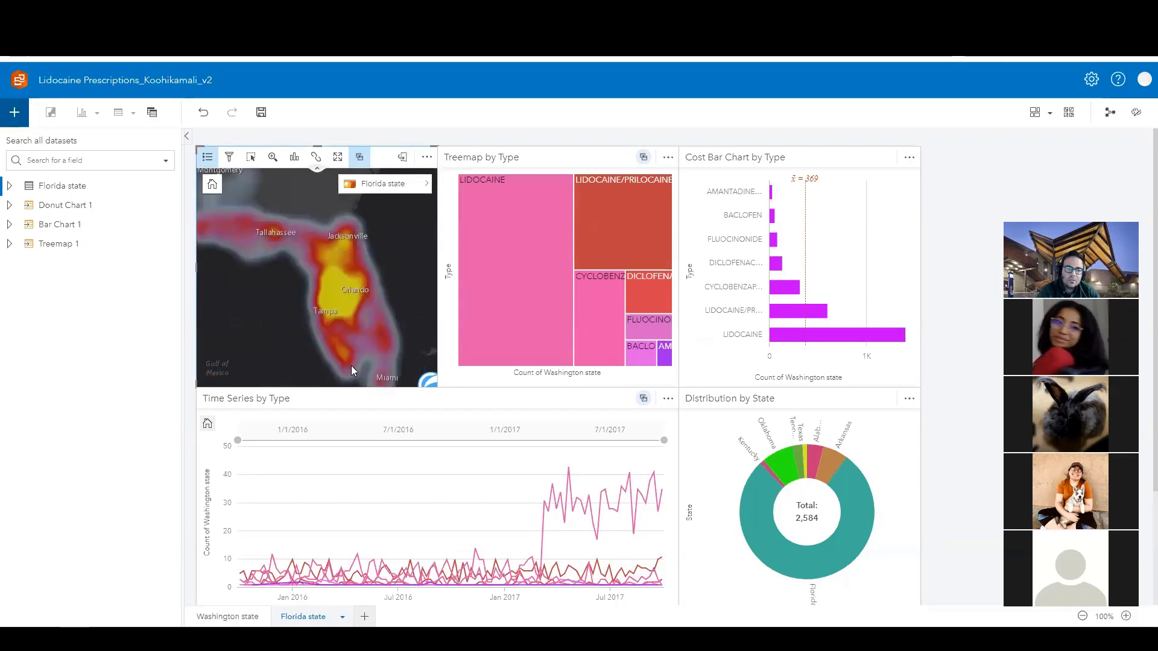
pyautogui.scroll(1, 316, 299)
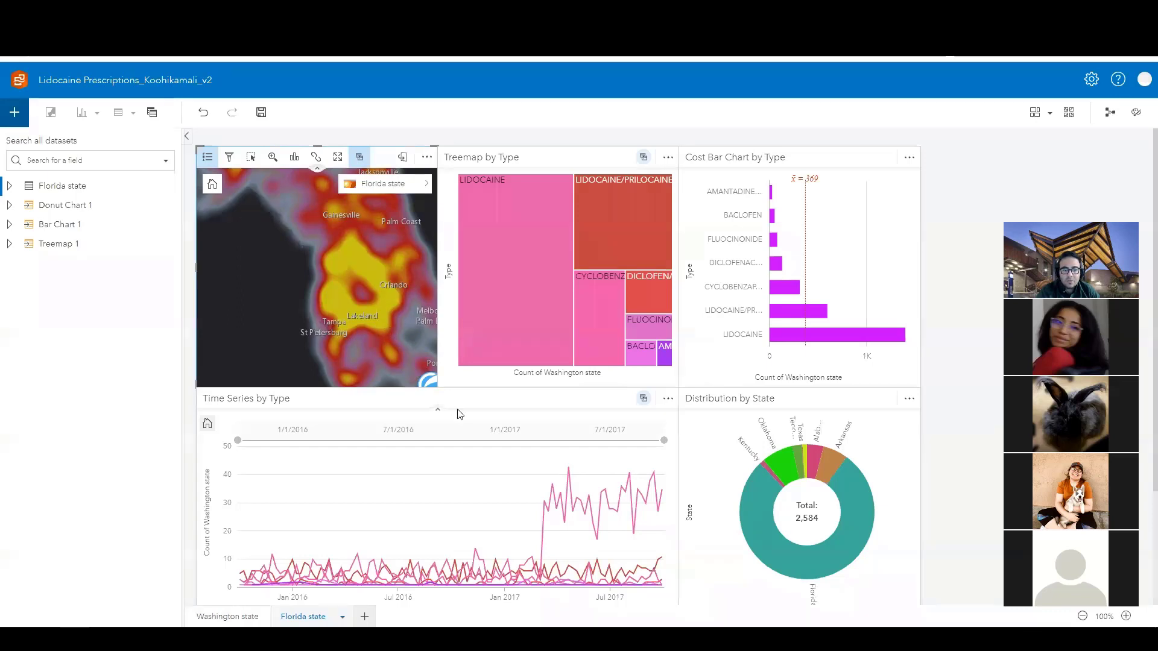
# - Select LIDOCAINE in the Treemap by Type card, compare it with the other Florida cards and return to the lesson
pyautogui.moveTo(502, 275)
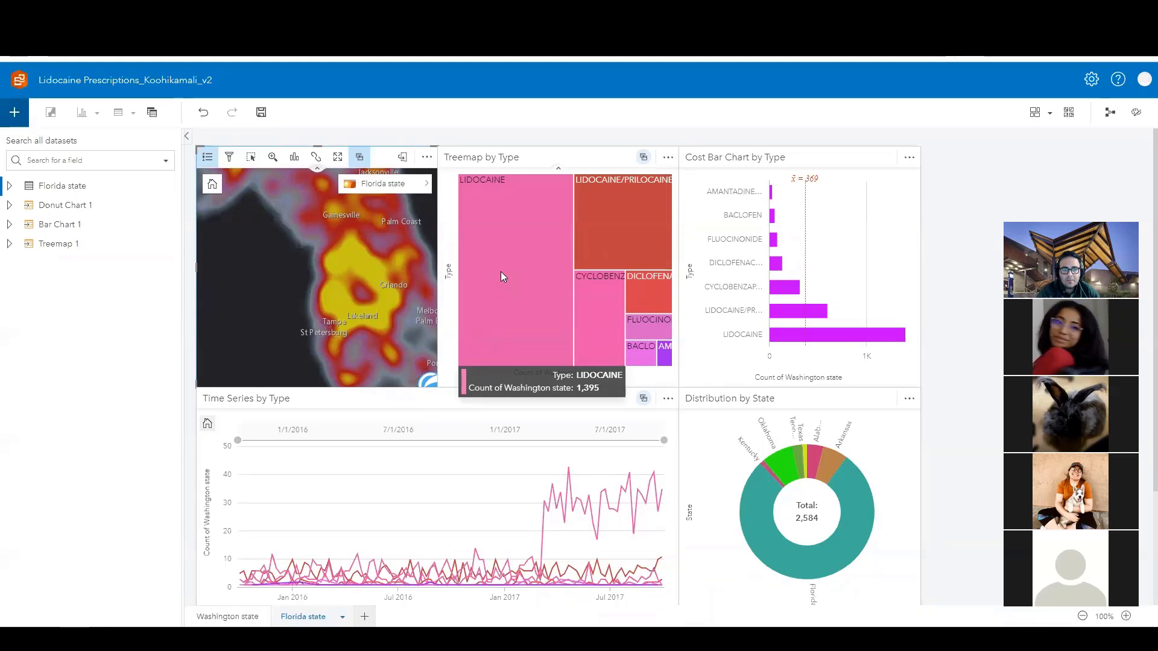
pyautogui.click(508, 227)
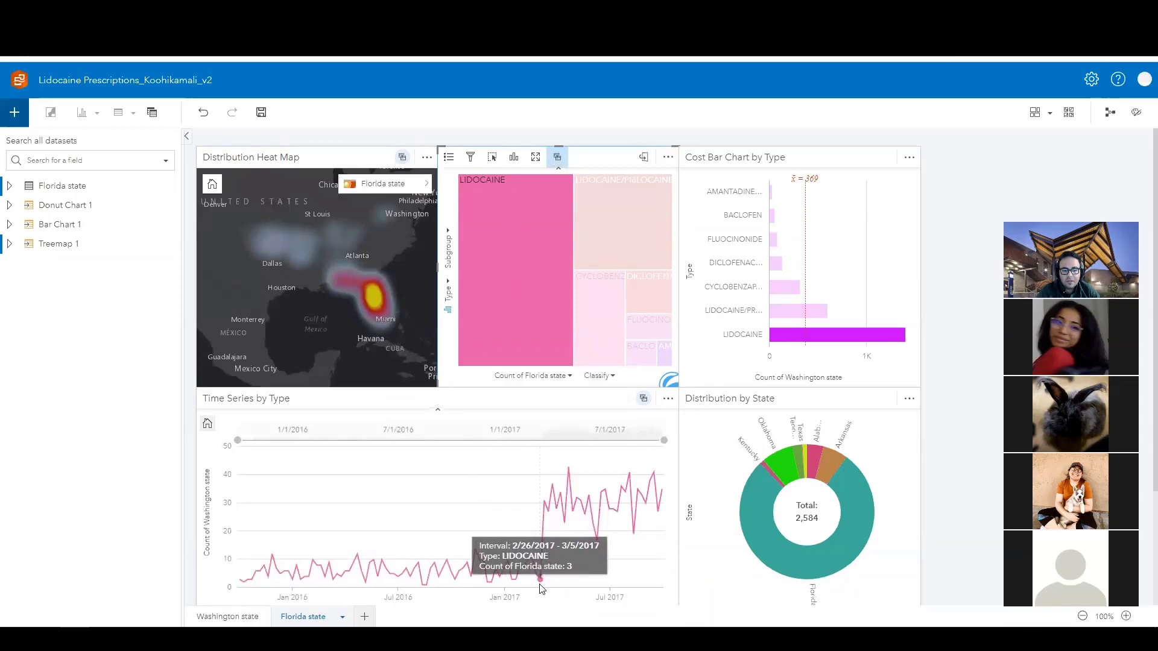
pyautogui.click(380, 298)
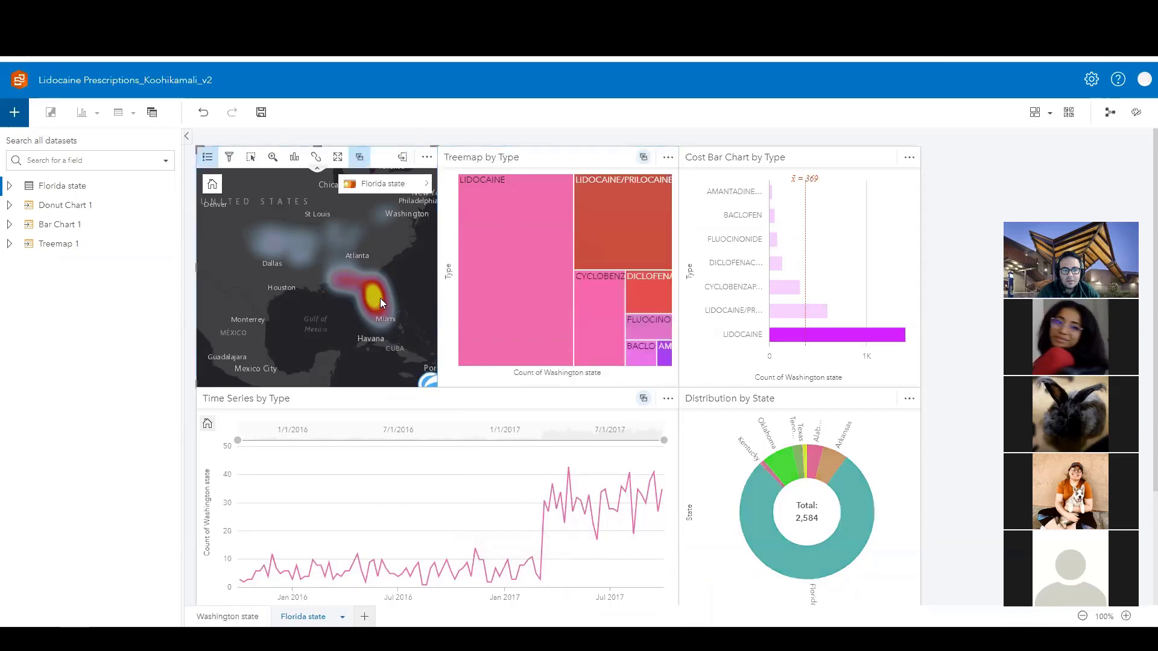
pyautogui.click(476, 310)
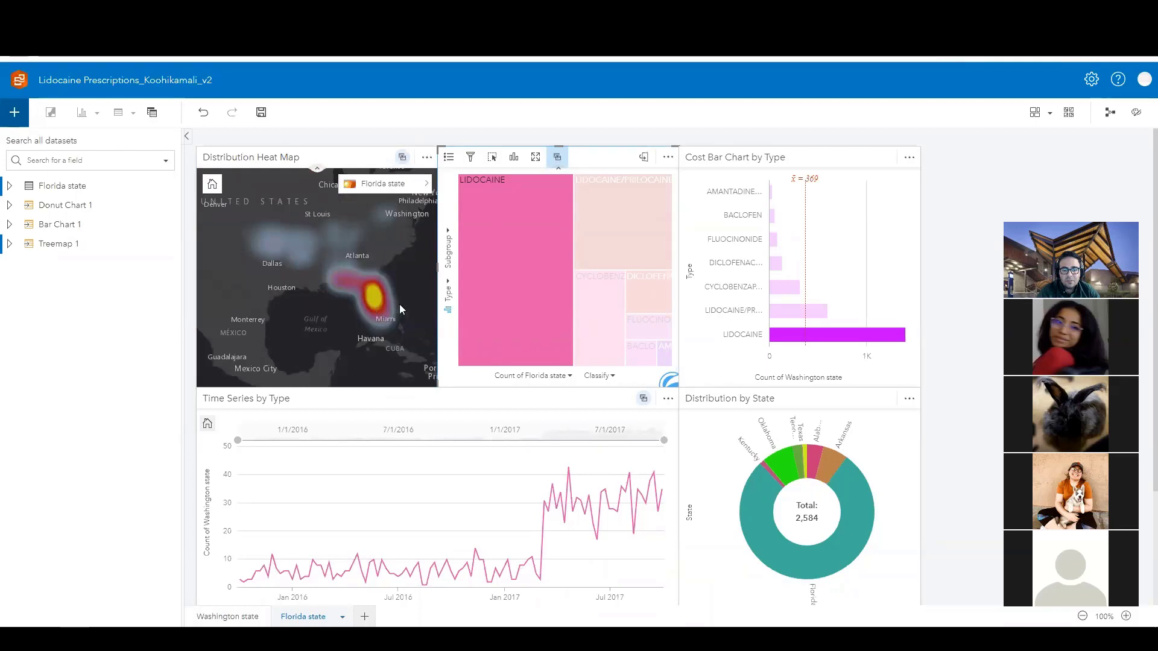
pyautogui.moveTo(859, 343)
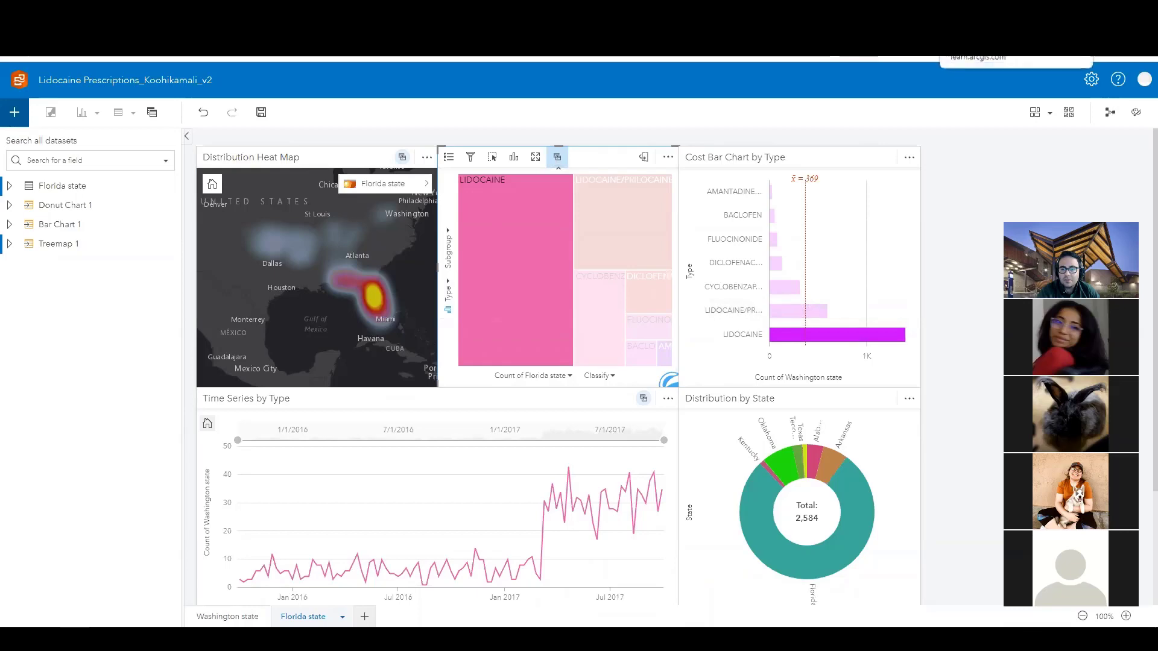
pyautogui.click(977, 10)
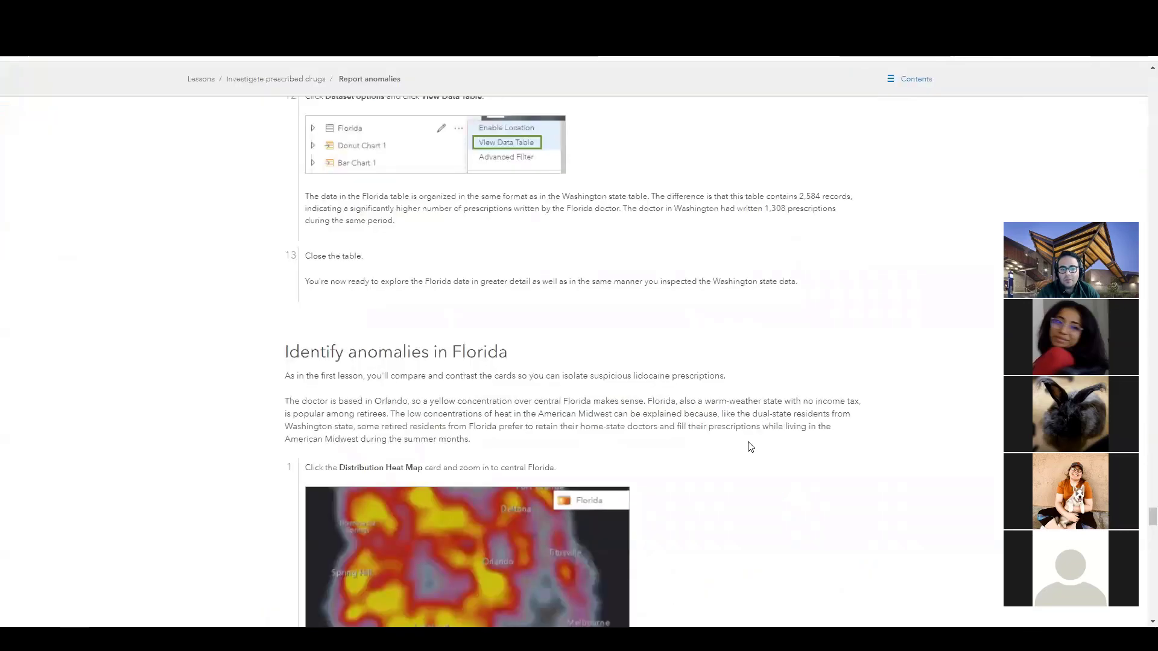
# - Read the lesson's instructions on the March 2017 lidocaine spike in Time Series by Type and on deselecting Lidocaine in the treemap
pyautogui.scroll(-5, 750, 445)
pyautogui.scroll(-6, 747, 453)
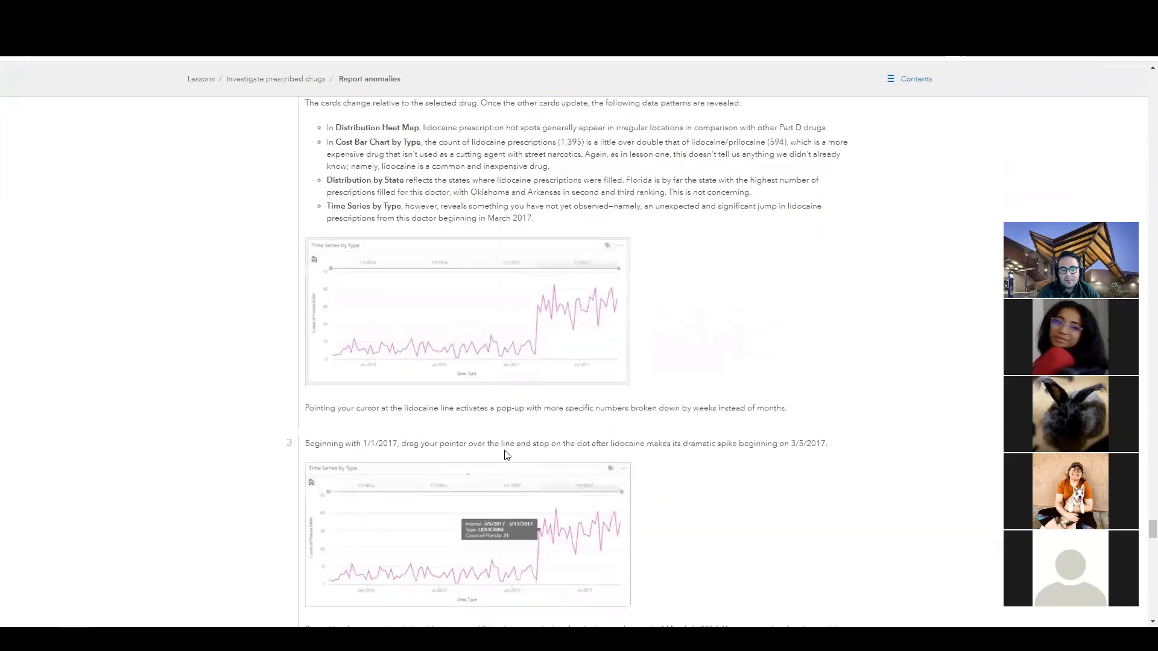
pyautogui.moveTo(364, 443); pyautogui.dragTo(394, 445)
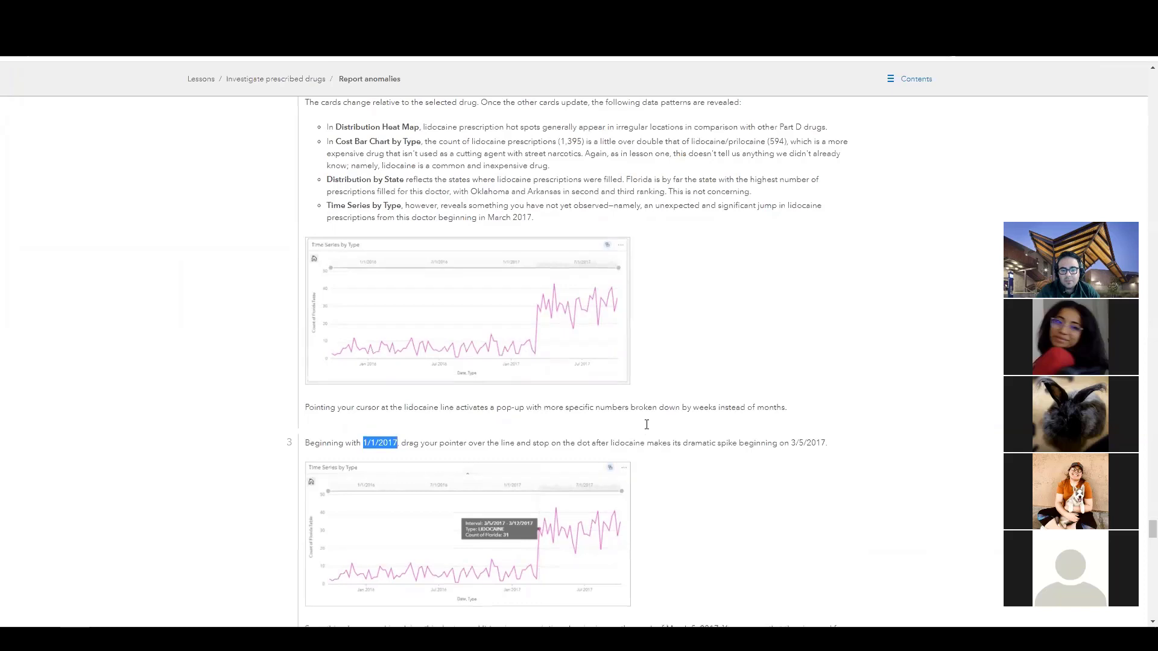
pyautogui.scroll(-2, 647, 430)
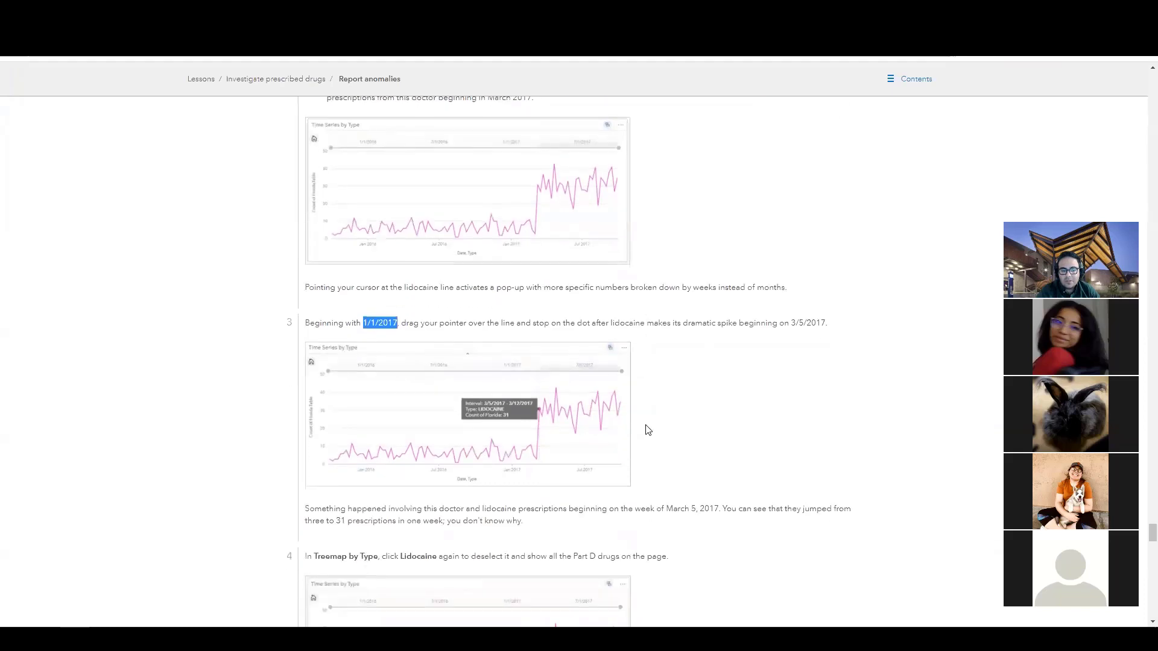
pyautogui.scroll(-1, 649, 431)
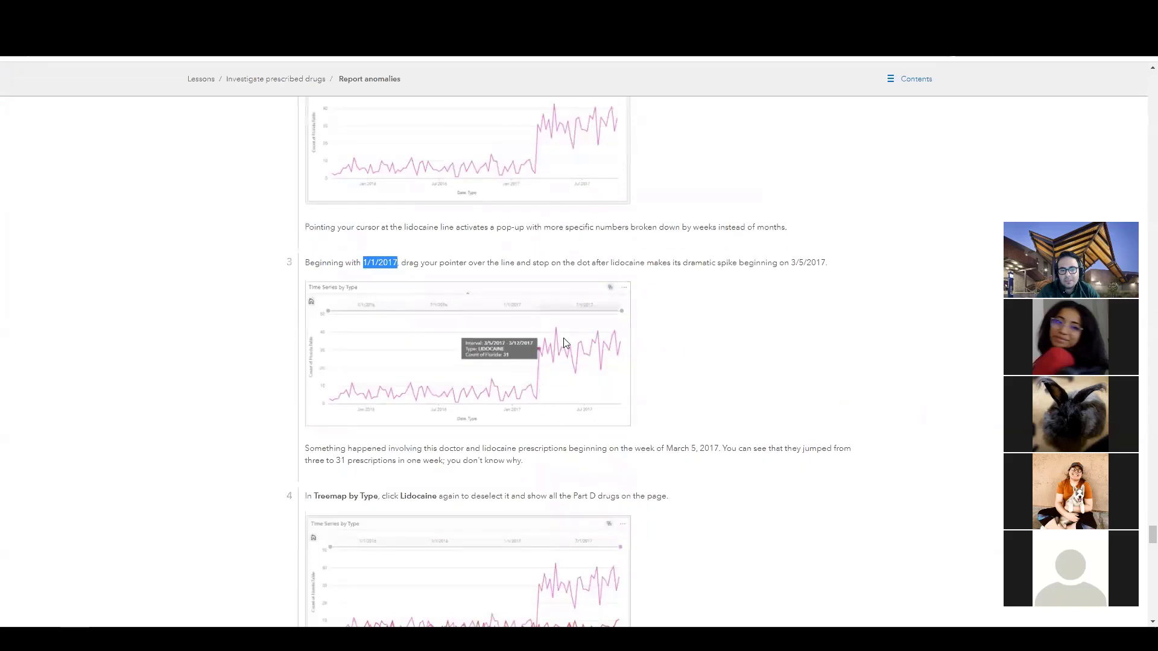
pyautogui.scroll(-1, 723, 449)
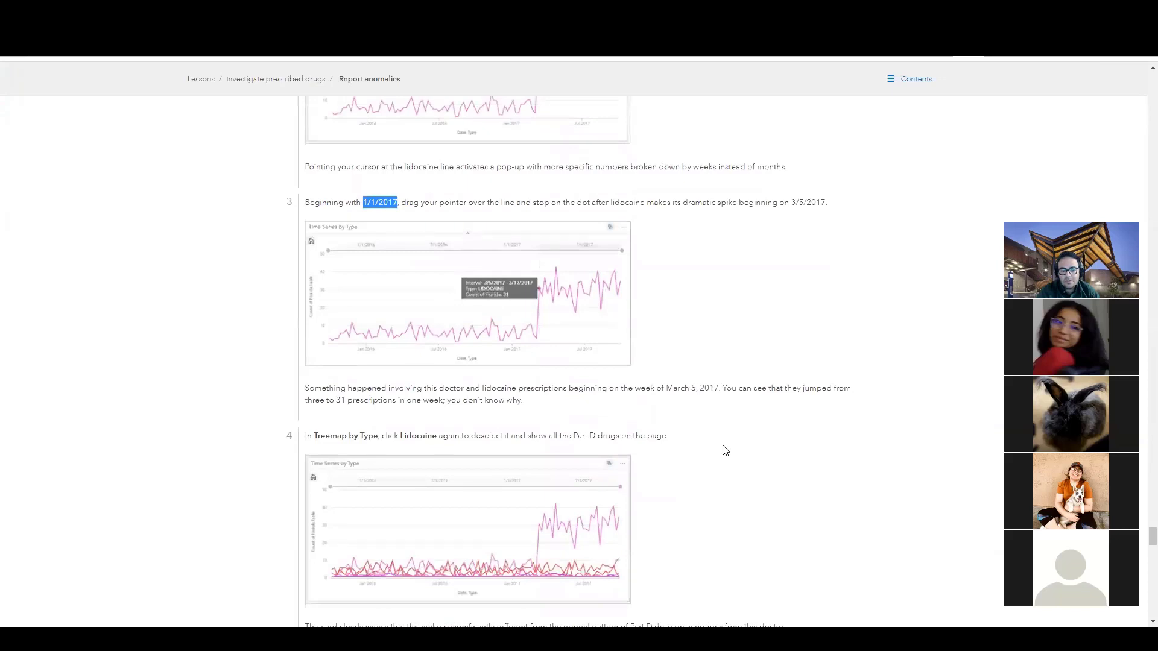
pyautogui.scroll(-2, 725, 450)
pyautogui.scroll(-1, 728, 446)
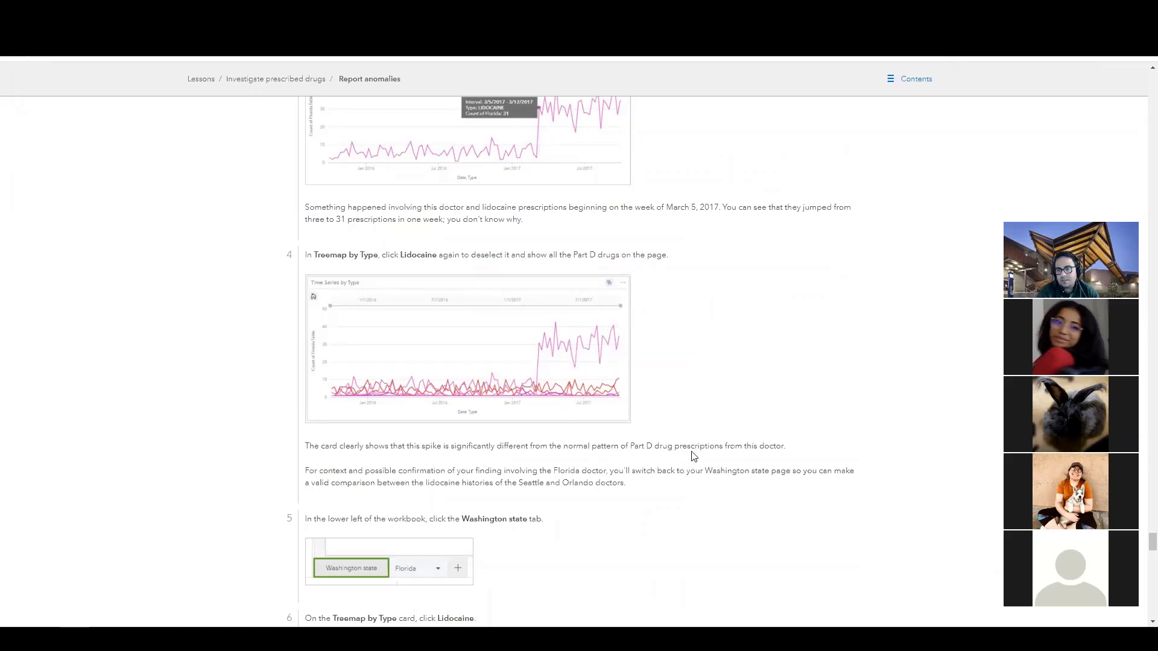
# - Read the lesson's comparison of the Washington and Florida doctors and the start of its Share your workbook section
pyautogui.scroll(-2, 712, 404)
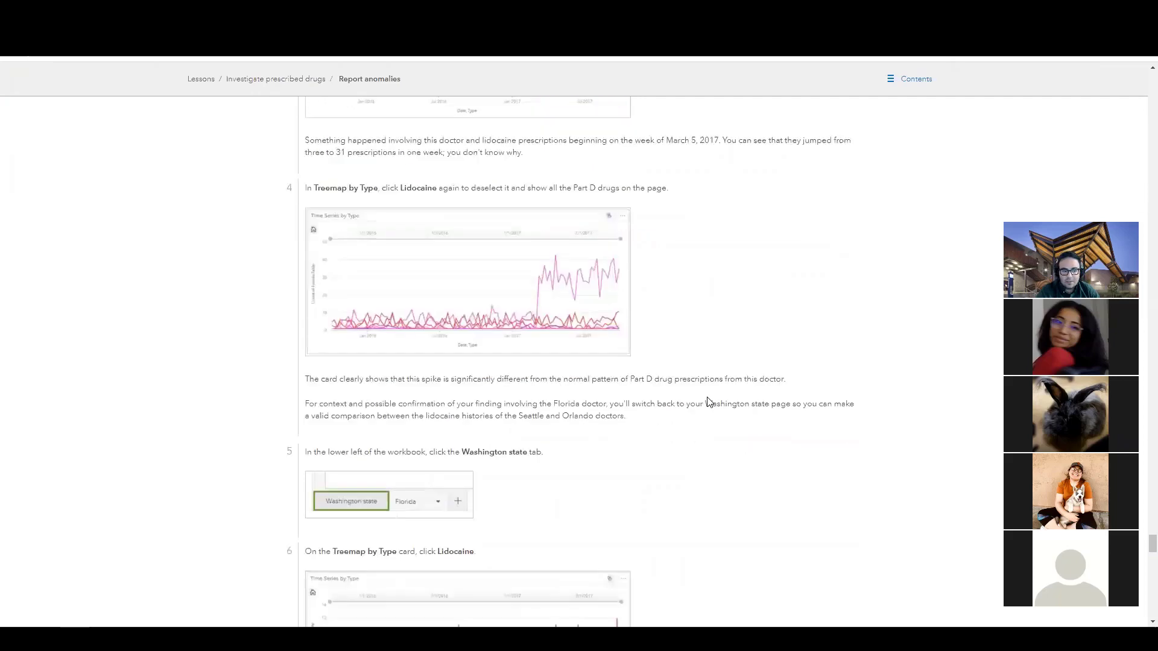
pyautogui.scroll(-1, 730, 417)
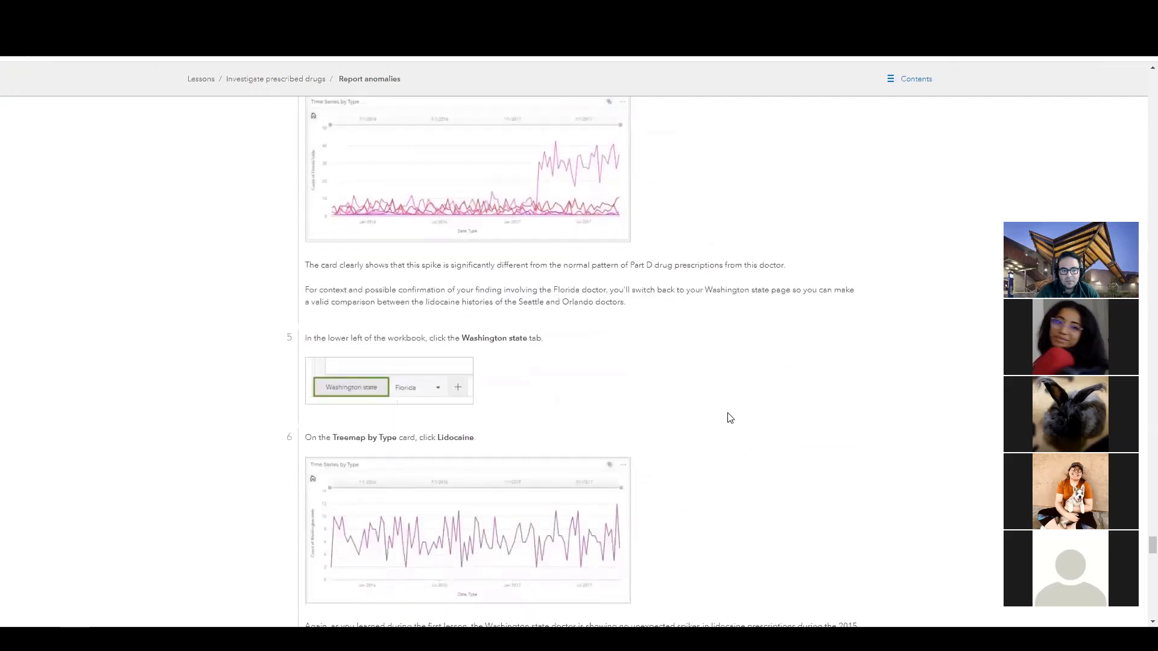
pyautogui.scroll(-5, 730, 418)
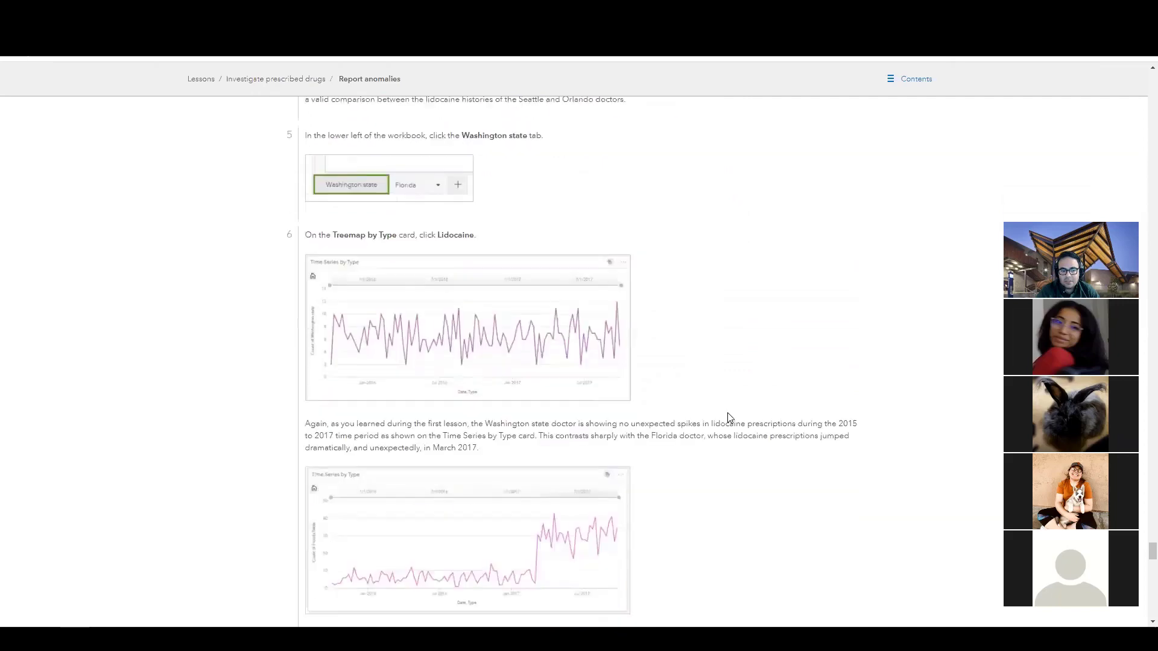
pyautogui.scroll(-4, 730, 418)
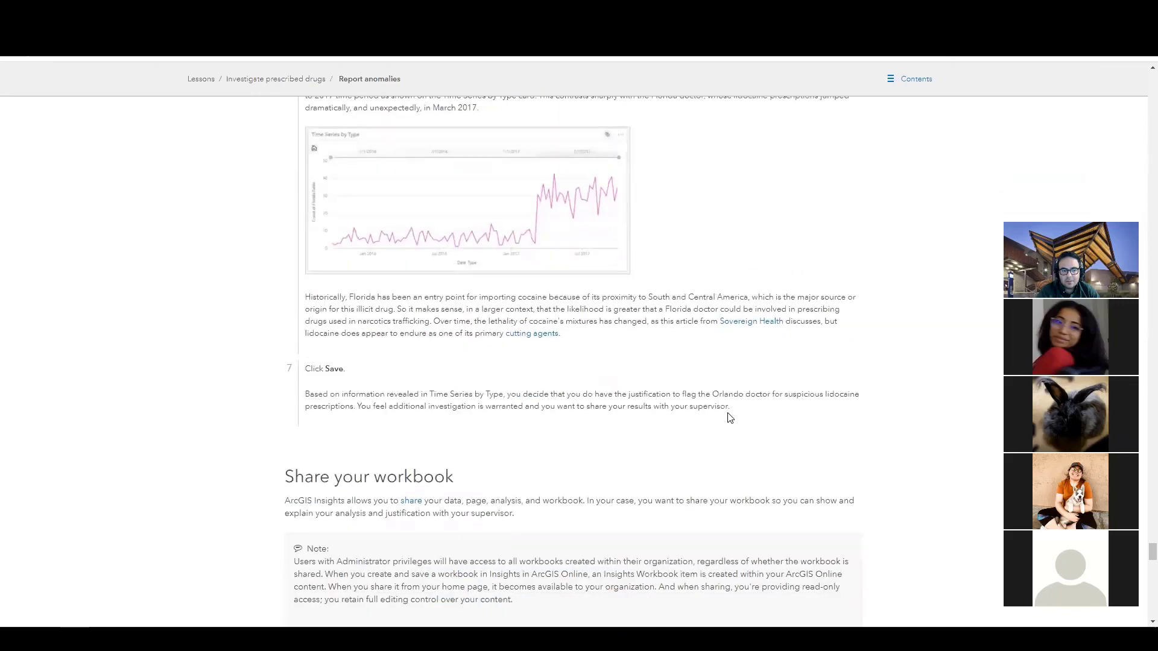
pyautogui.scroll(-2, 729, 418)
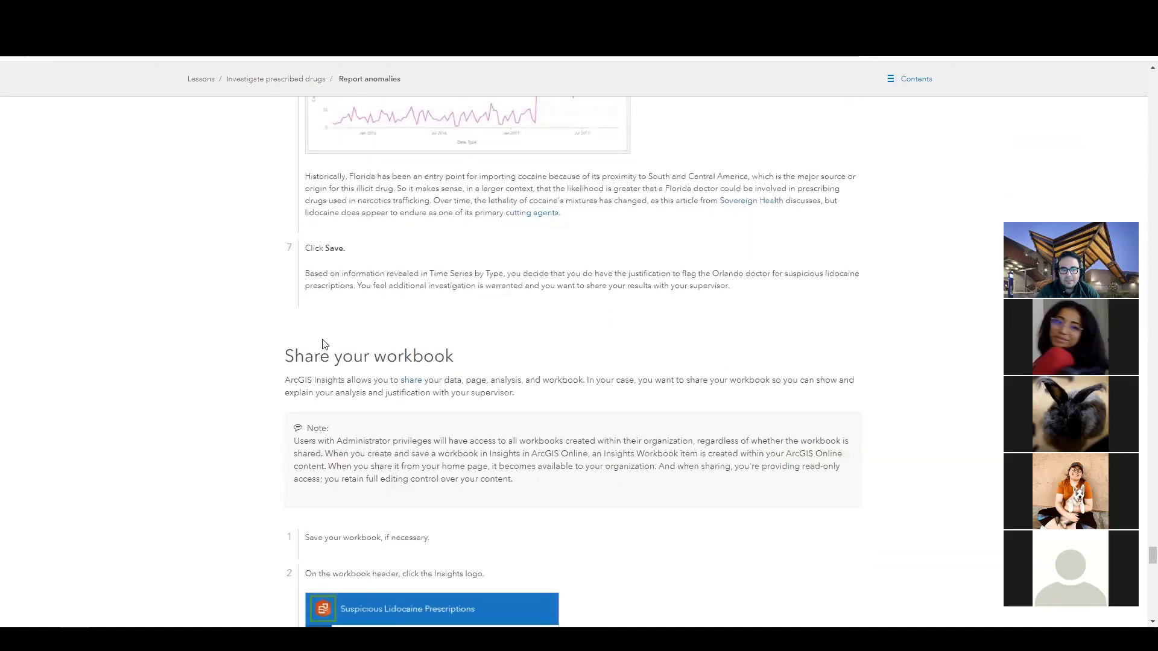
pyautogui.moveTo(297, 352); pyautogui.dragTo(469, 358)
pyautogui.scroll(-2, 650, 383)
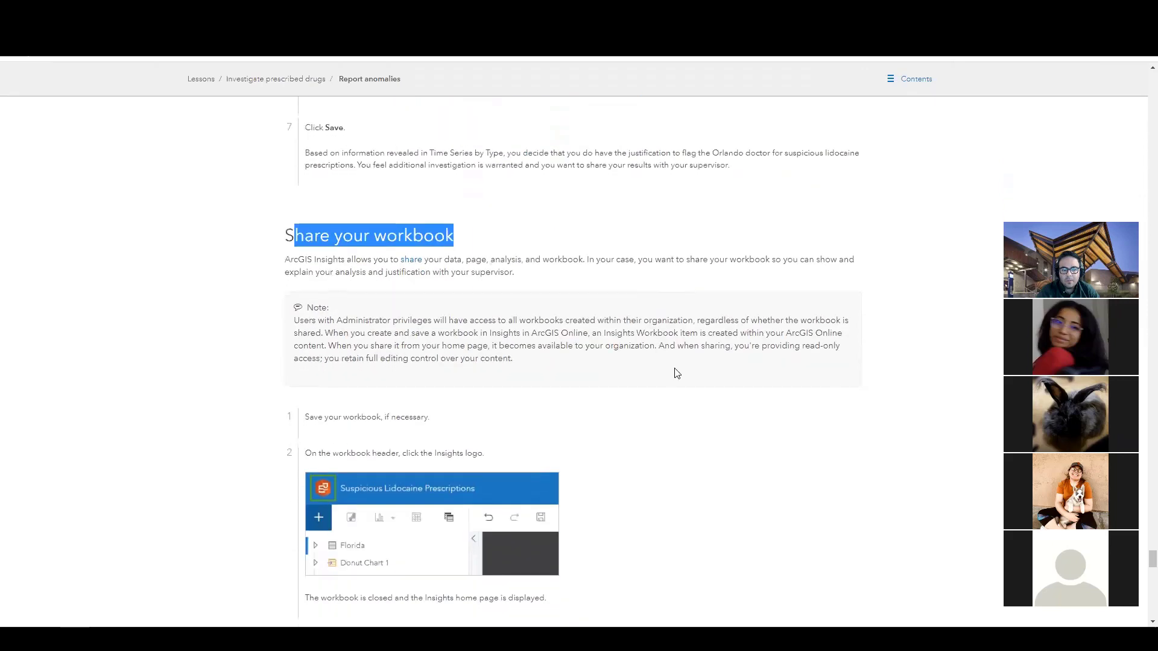
# - Switch to ArcGIS Insights, save the Lidocaine Prescriptions workbook and leave it for the Workbooks page
pyautogui.click(799, 10)
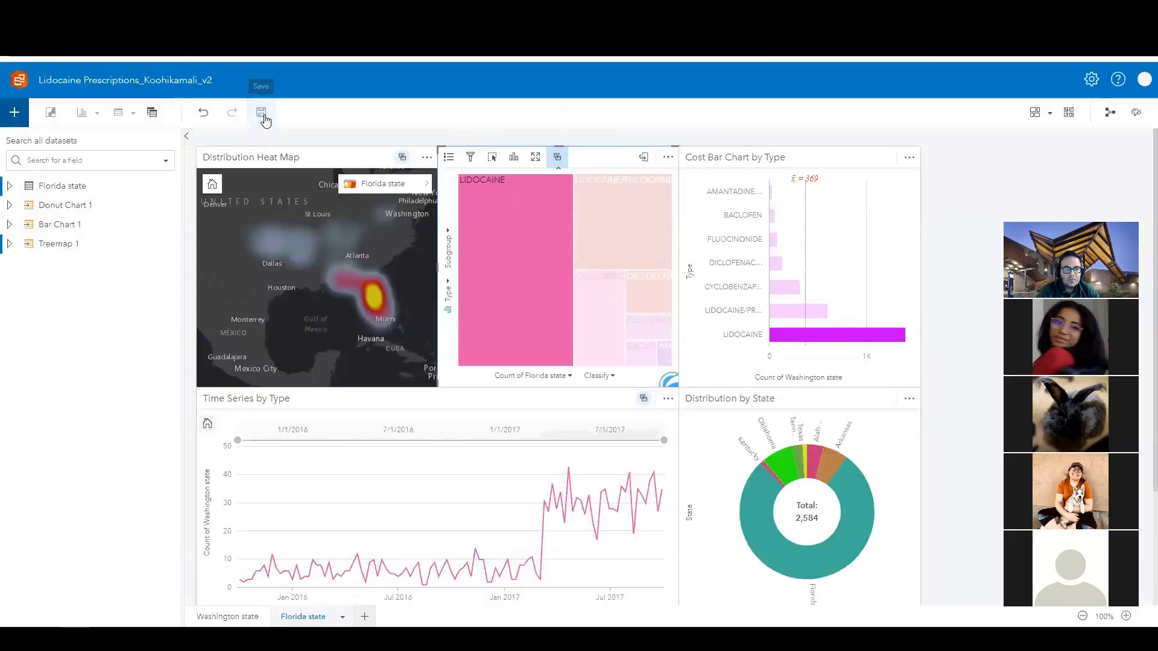
pyautogui.click(262, 113)
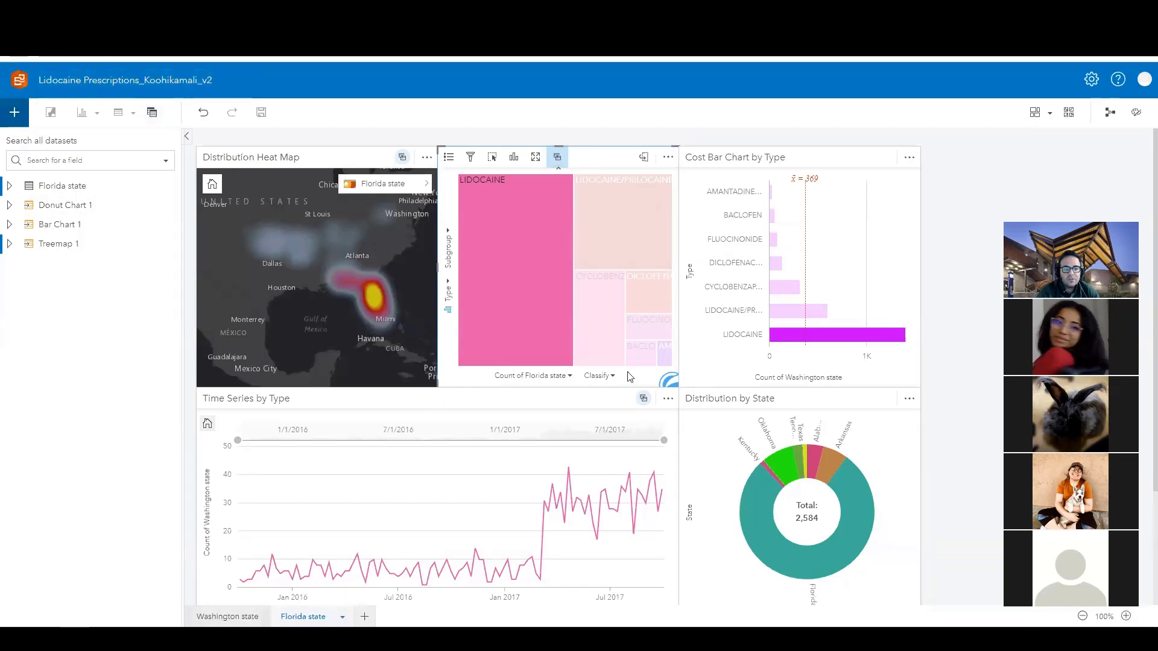
pyautogui.hotkey('alt', 'Tab')
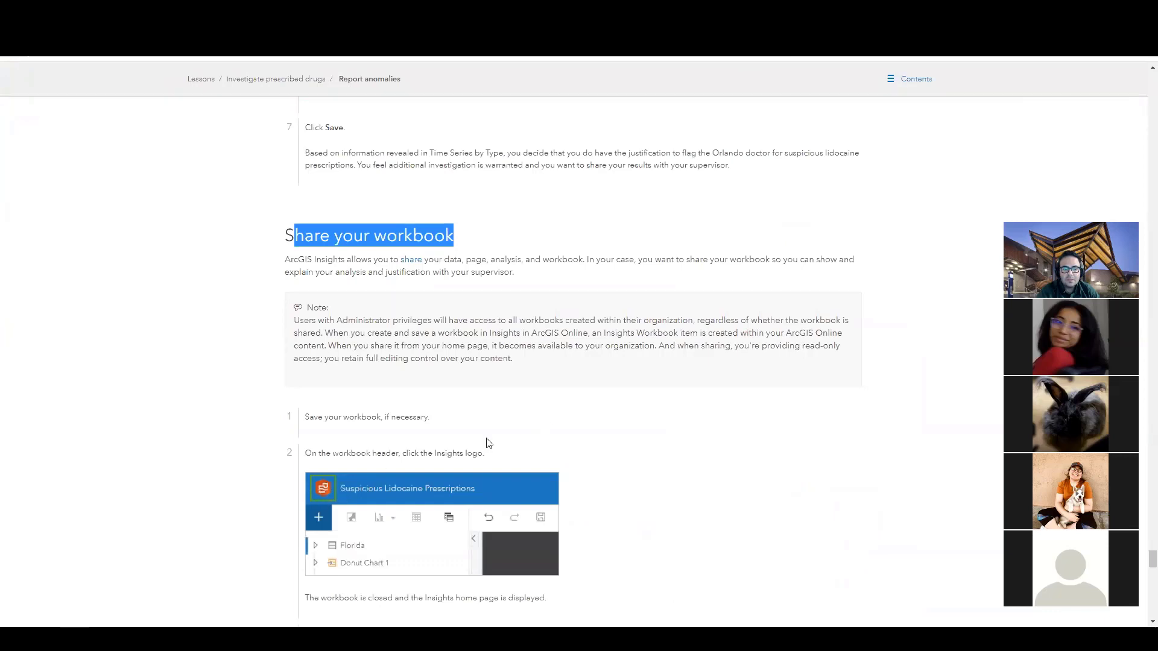
pyautogui.hotkey('alt', 'Tab')
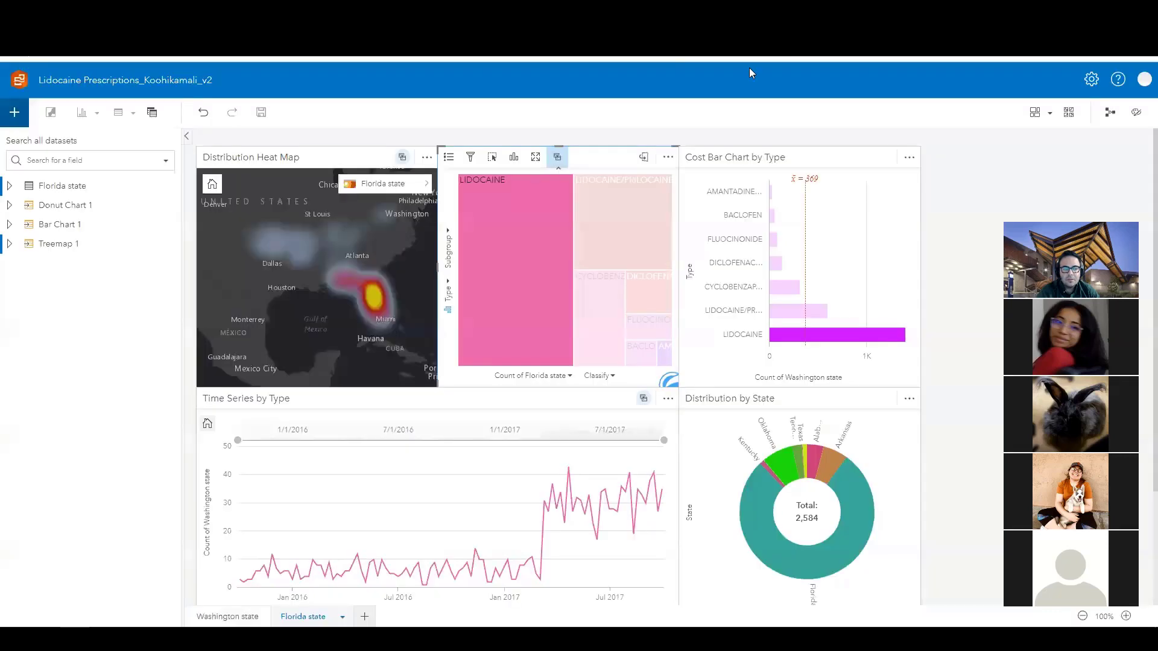
pyautogui.click(19, 87)
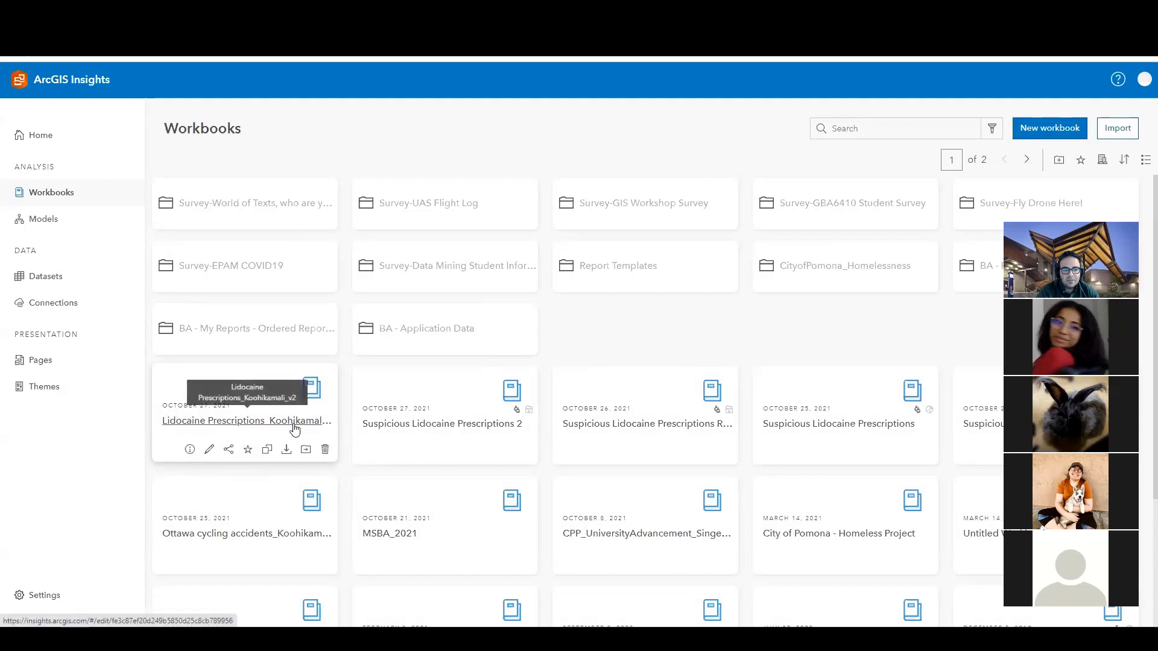
# - View the sharing options of the newest Lidocaine Prescriptions workbook and compare them with the lesson's sharing instructions
pyautogui.click(230, 451)
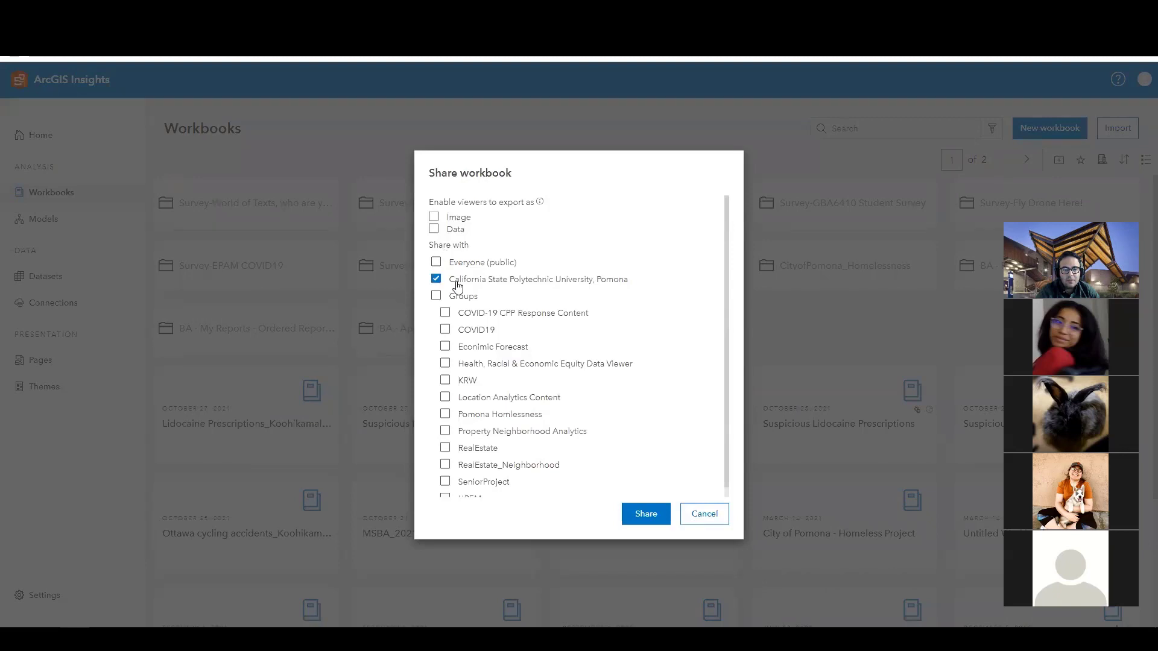
pyautogui.click(707, 514)
pyautogui.moveTo(303, 427)
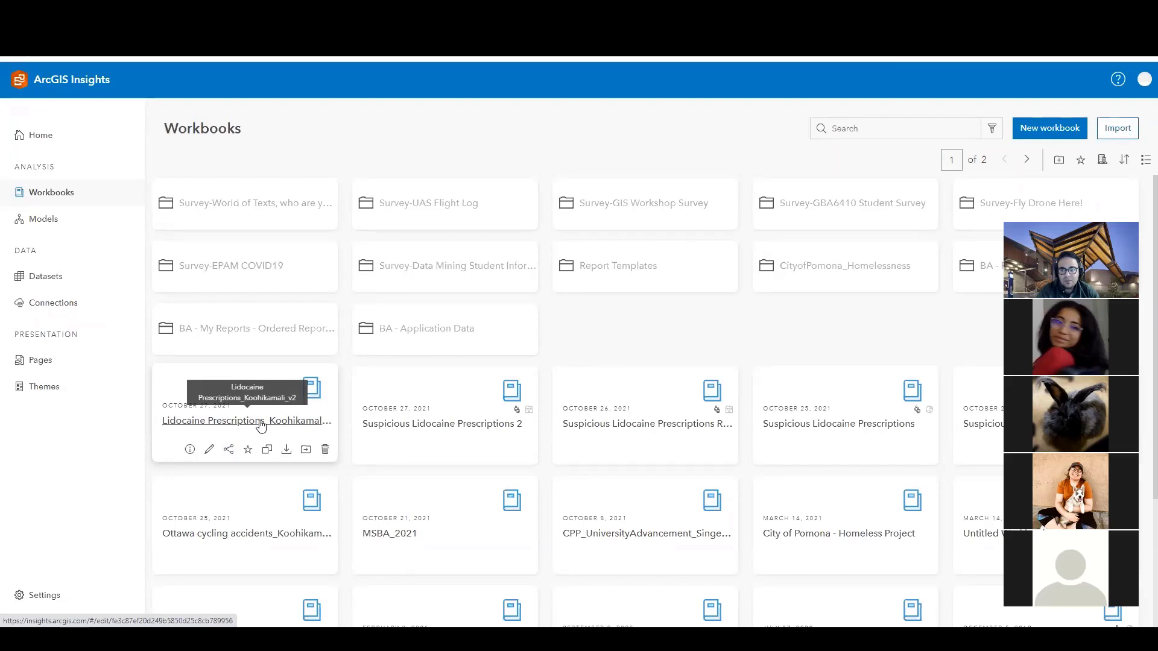
pyautogui.click(228, 449)
pyautogui.hotkey('alt', 'Tab')
pyautogui.scroll(-5, 513, 421)
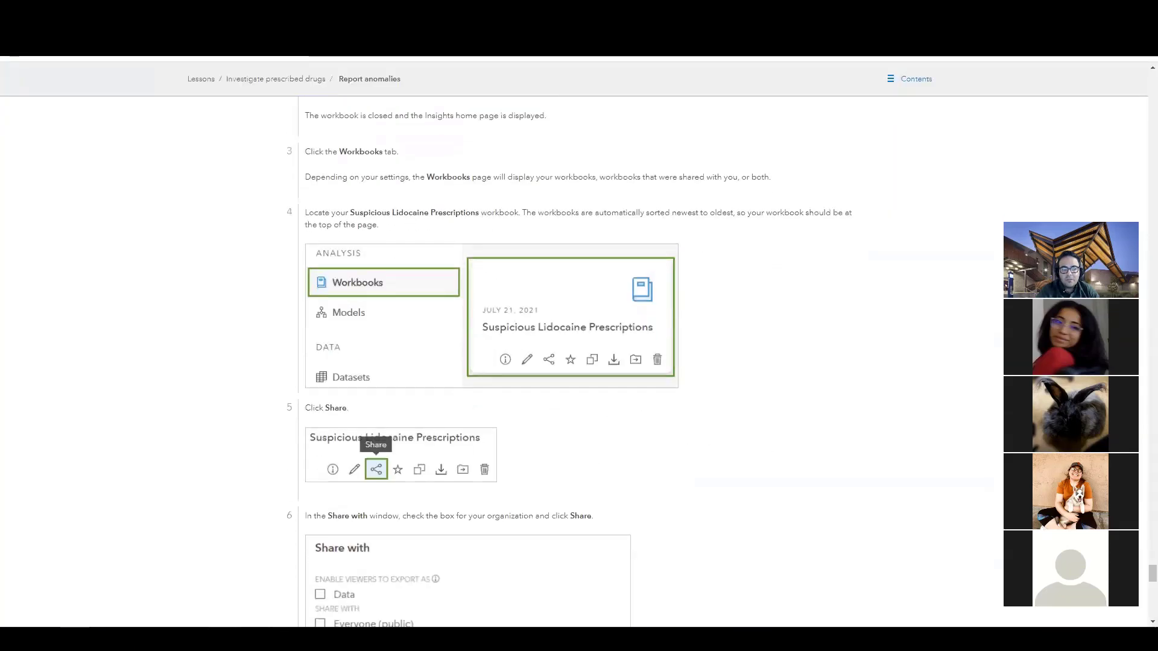
# - Check the certification PDF for the model and workbook sharing instructions, then return to the Share workbook dialog and cancel it
pyautogui.click(186, 582)
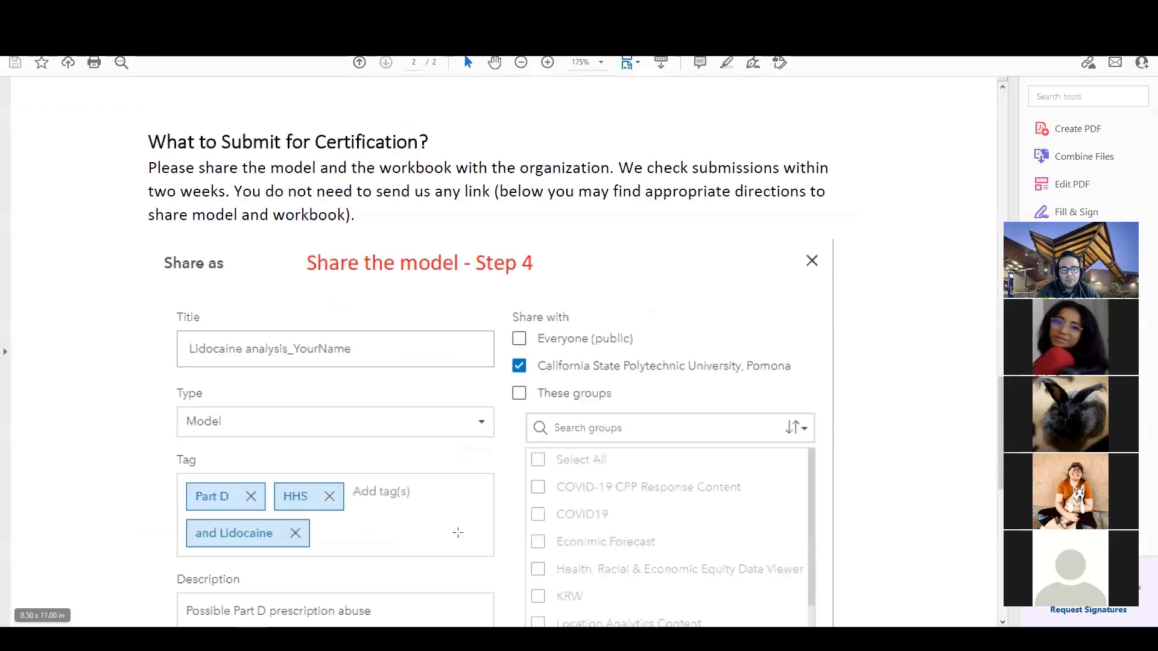
pyautogui.scroll(-8, 472, 523)
pyautogui.scroll(-2, 472, 523)
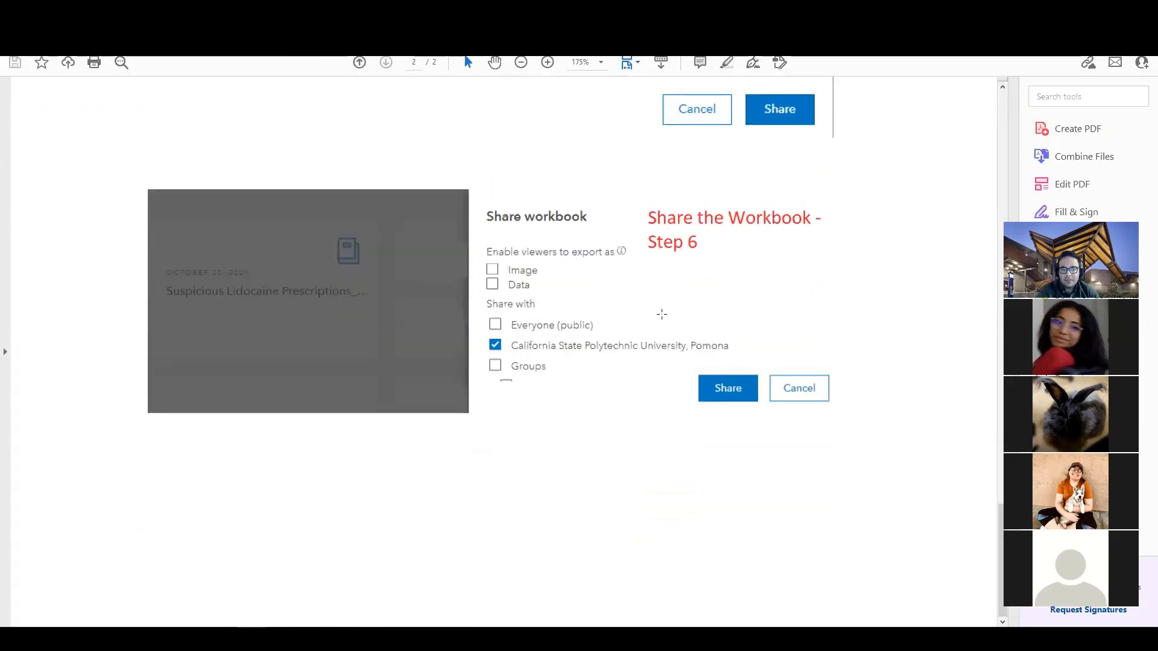
pyautogui.click(158, 610)
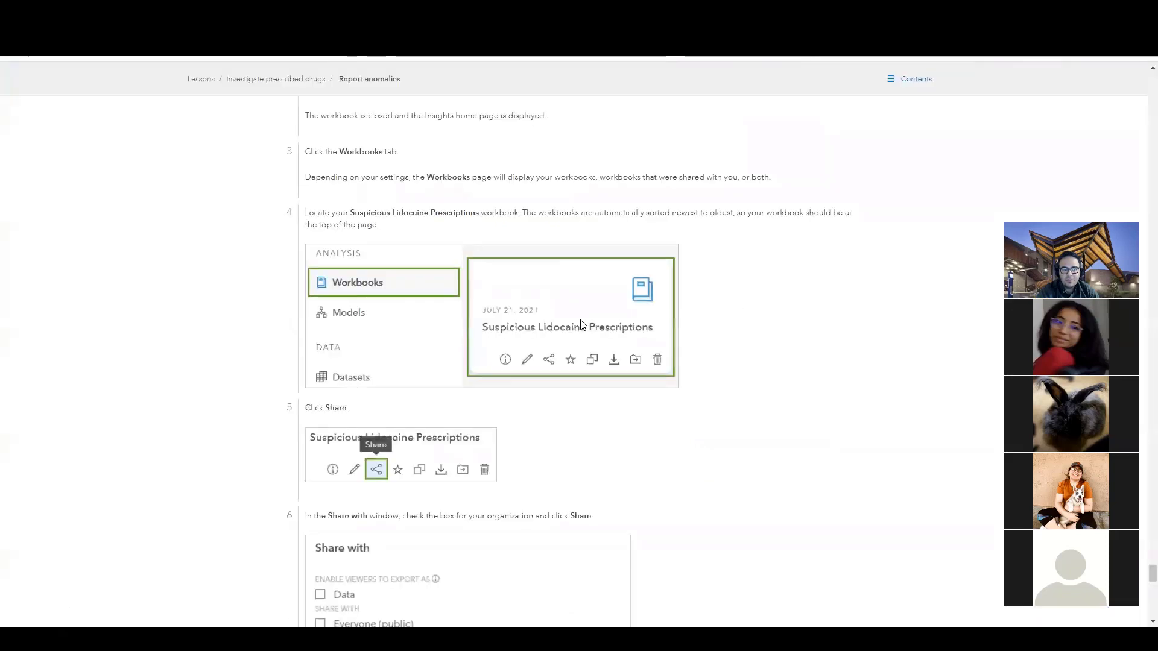
pyautogui.hotkey('alt', 'Tab')
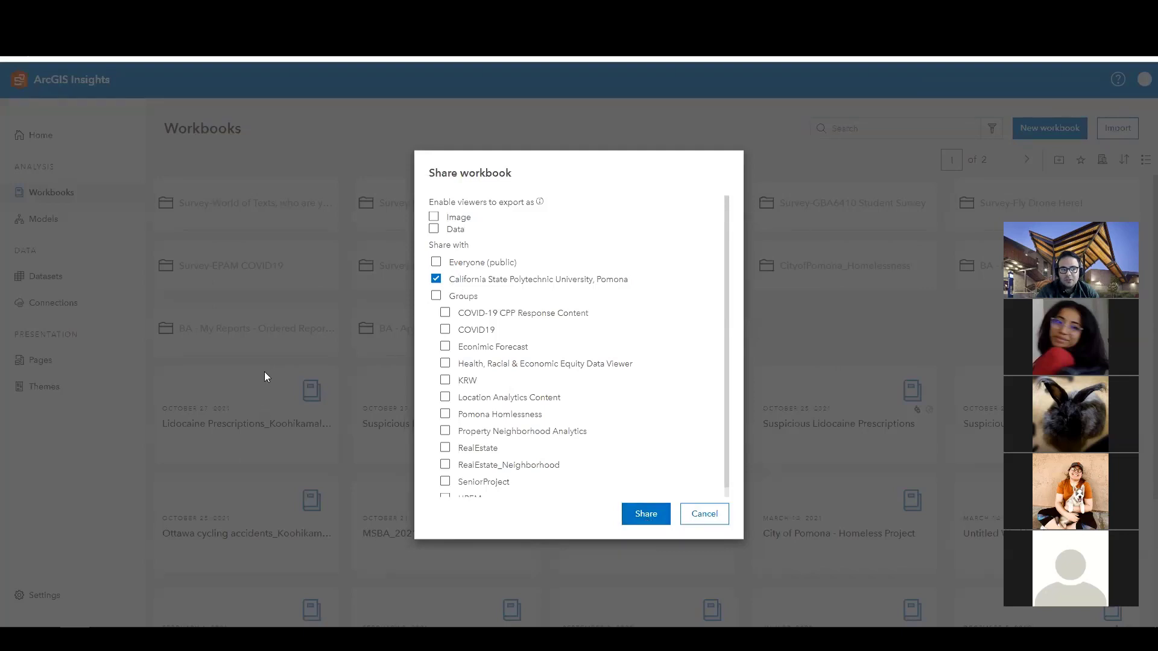
pyautogui.click(699, 520)
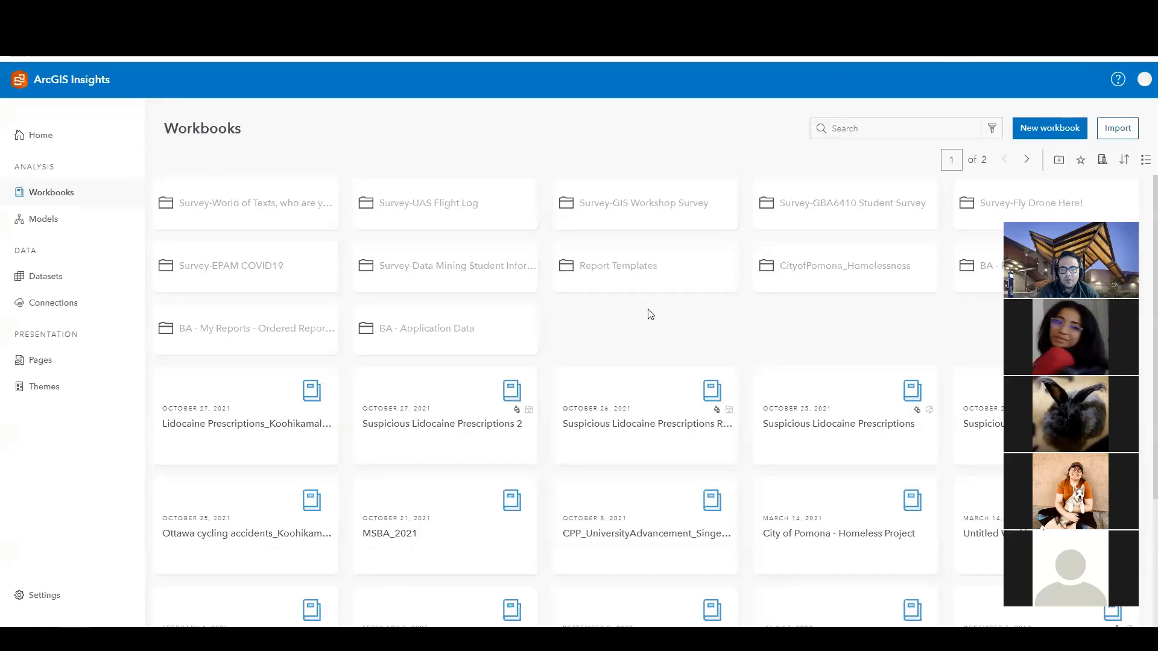
# - Look through the workbook list, then read the lesson's closing summary and return to the start of the lesson page
pyautogui.scroll(-3, 649, 312)
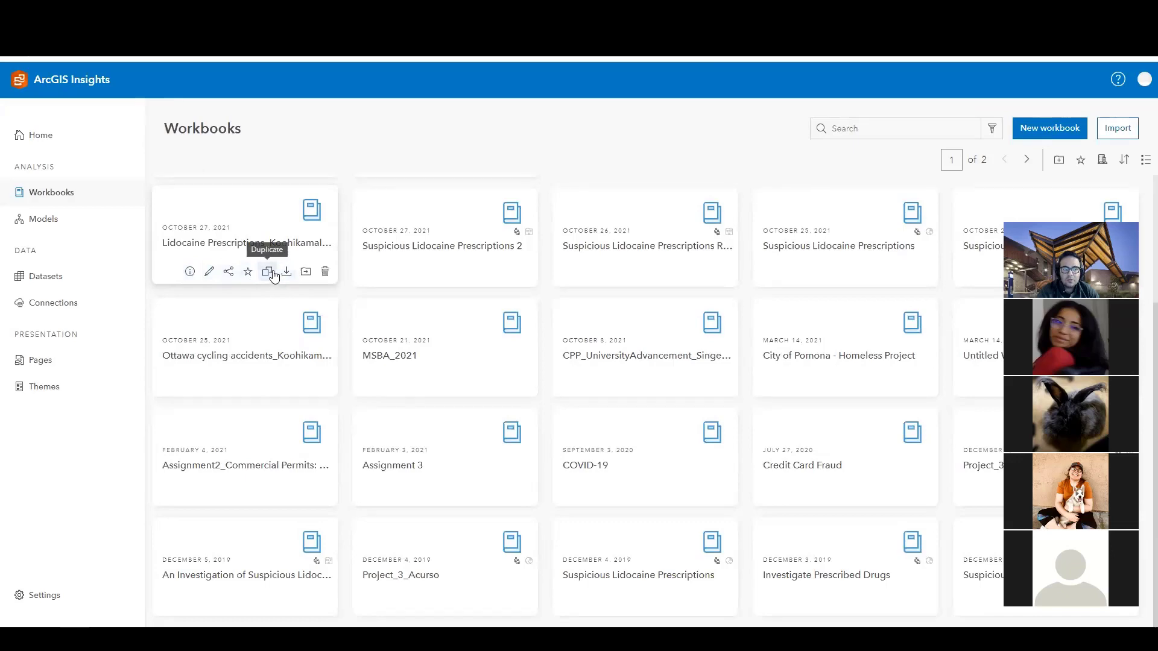
pyautogui.hotkey('ctrl', 'Tab')
pyautogui.scroll(-6, 557, 434)
pyautogui.scroll(-2, 557, 434)
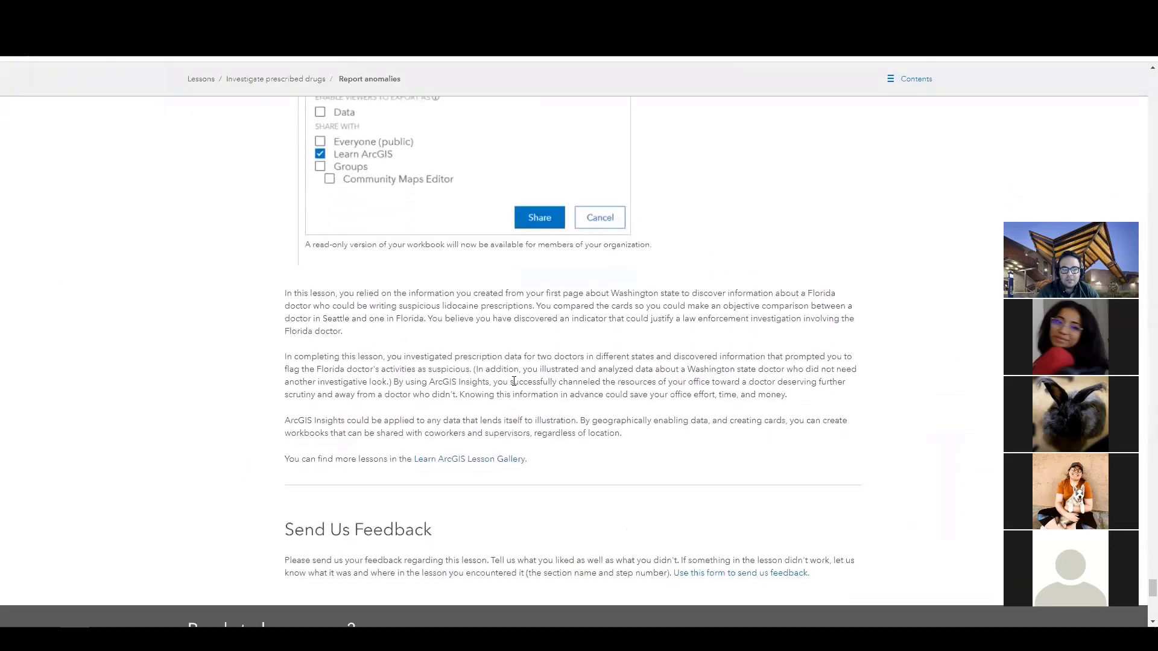
pyautogui.scroll(15, 563, 414)
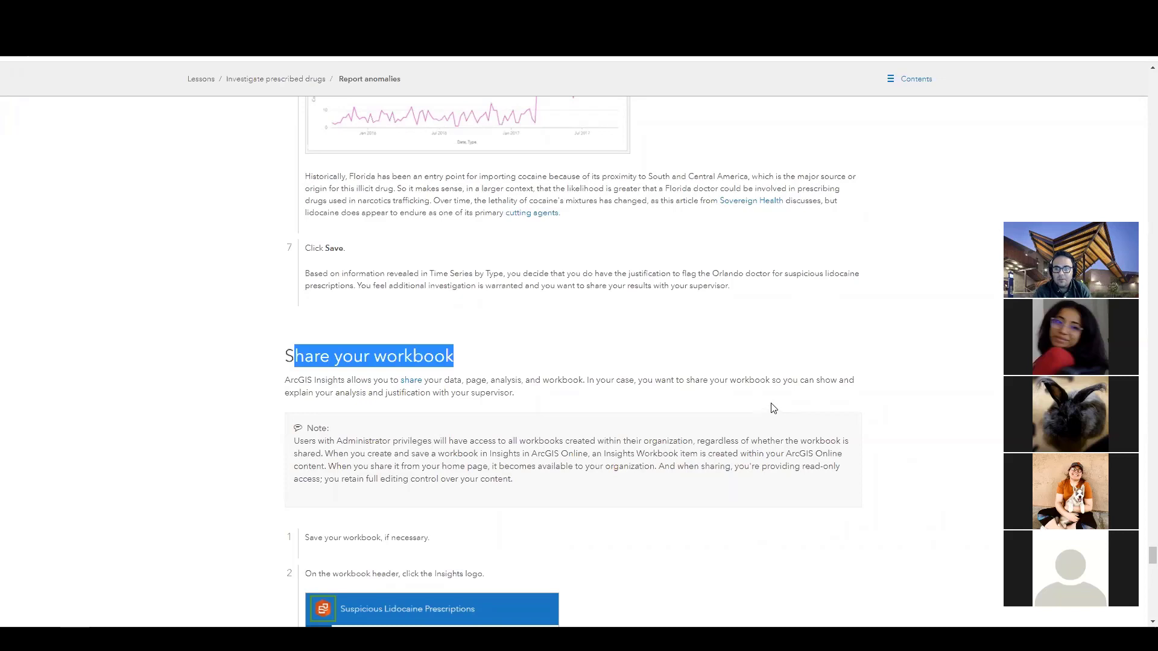
pyautogui.scroll(1, 773, 408)
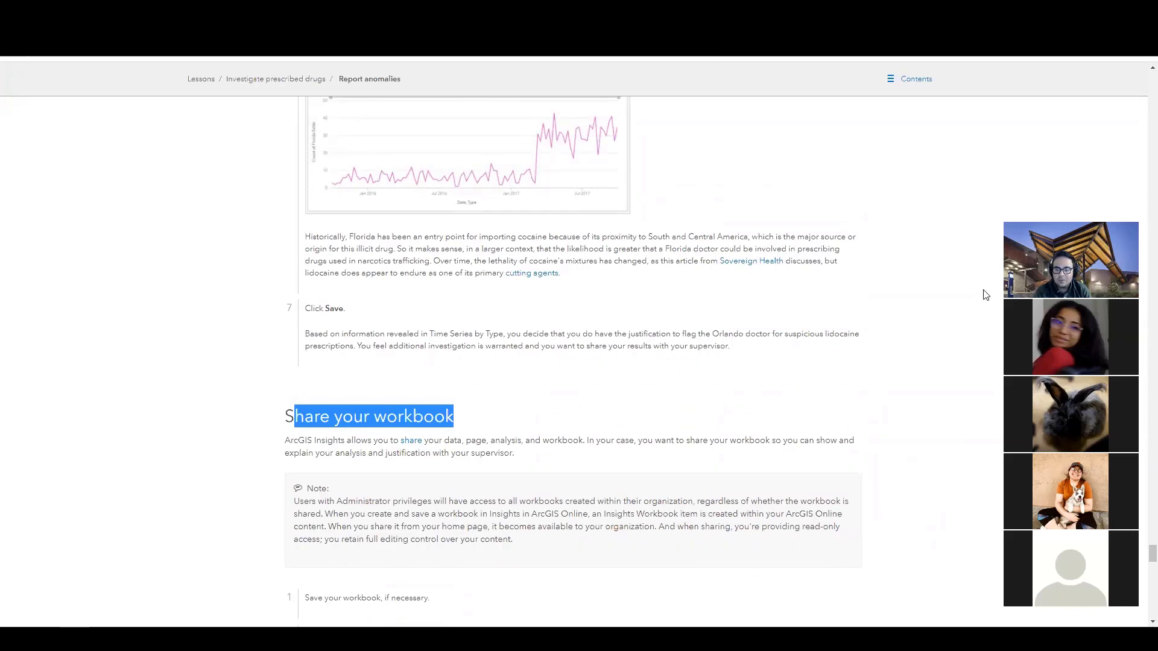
pyautogui.moveTo(1142, 545); pyautogui.dragTo(1142, 58)
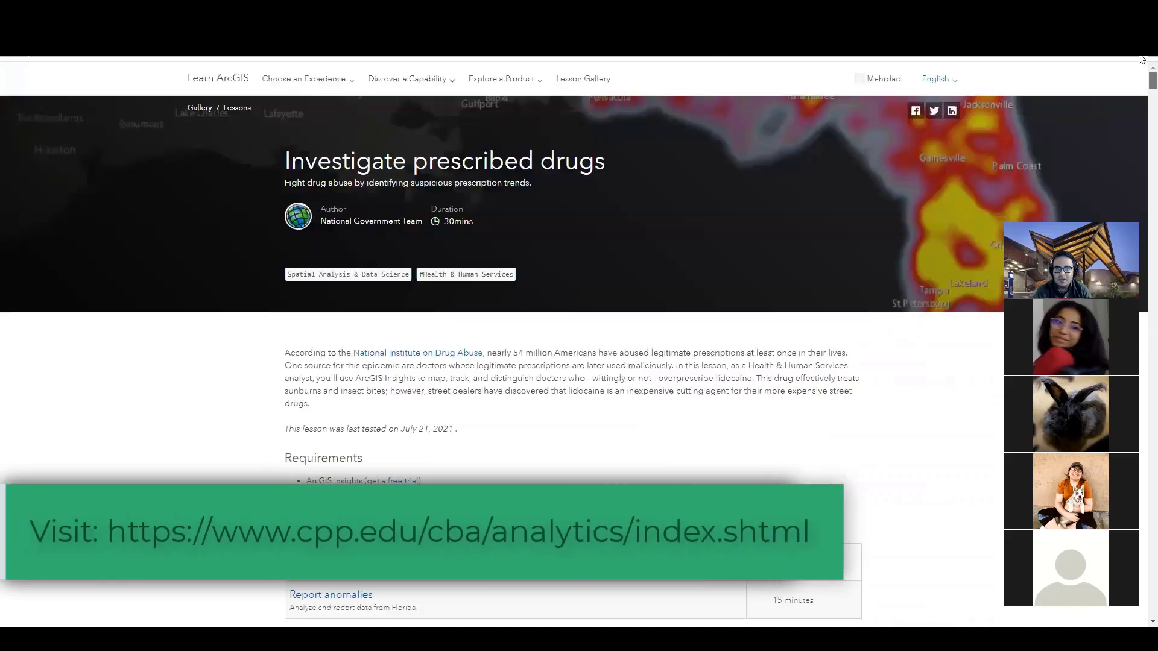